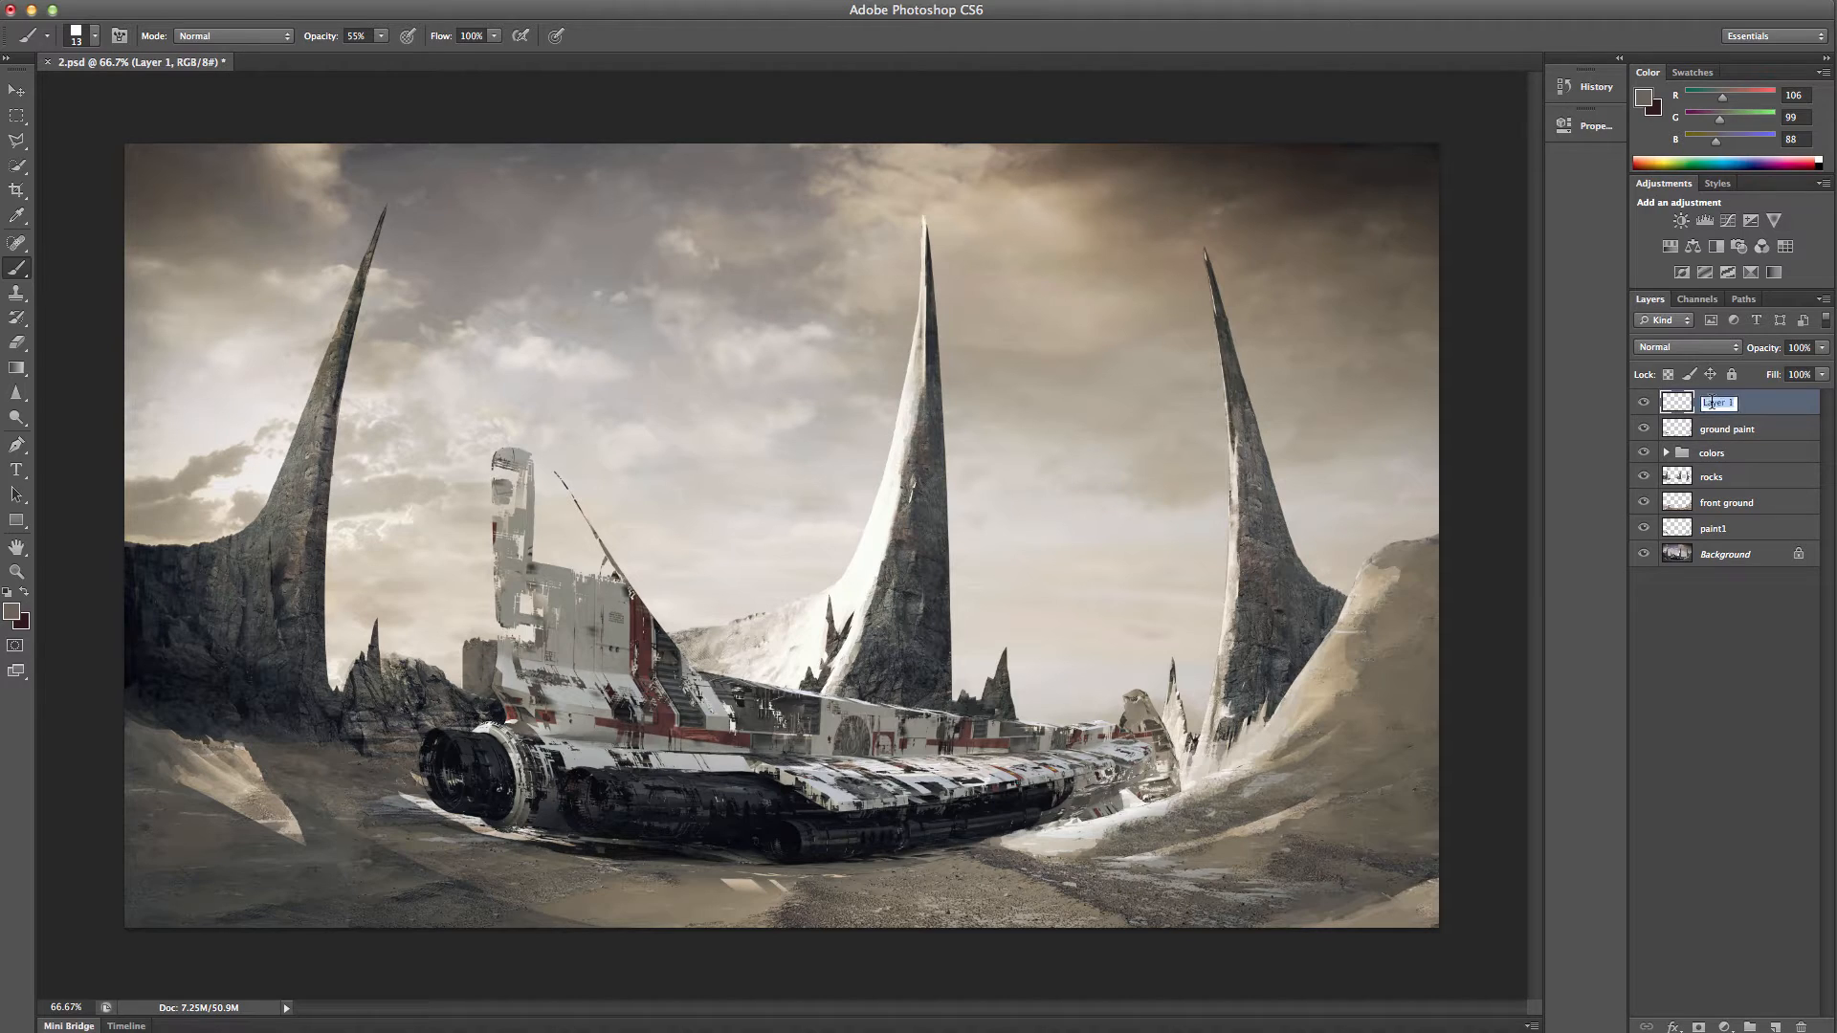
- Rename the new top layer to "ship paint"
text(ship paint)
key(Return)
- Display the Alpha 3 channel and select its black area using Color Range with sampled colors and a fuzziness of 40
click(1698, 299)
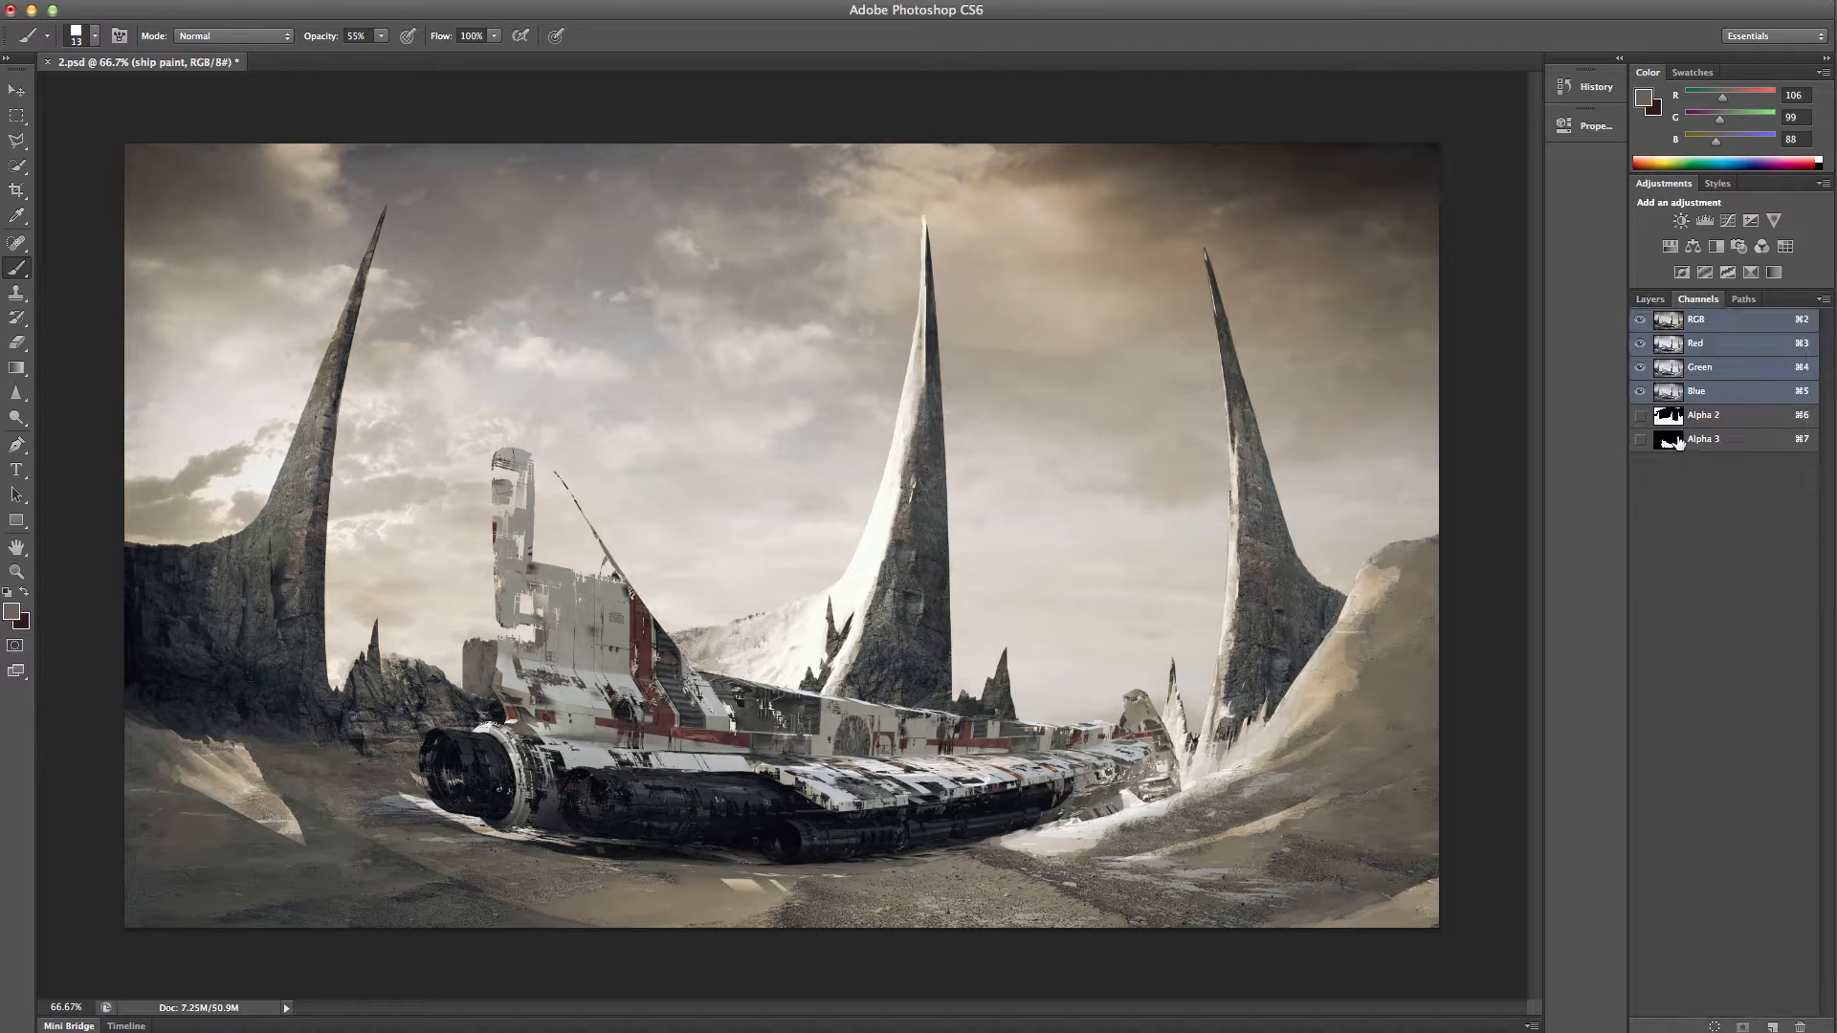
click(1683, 439)
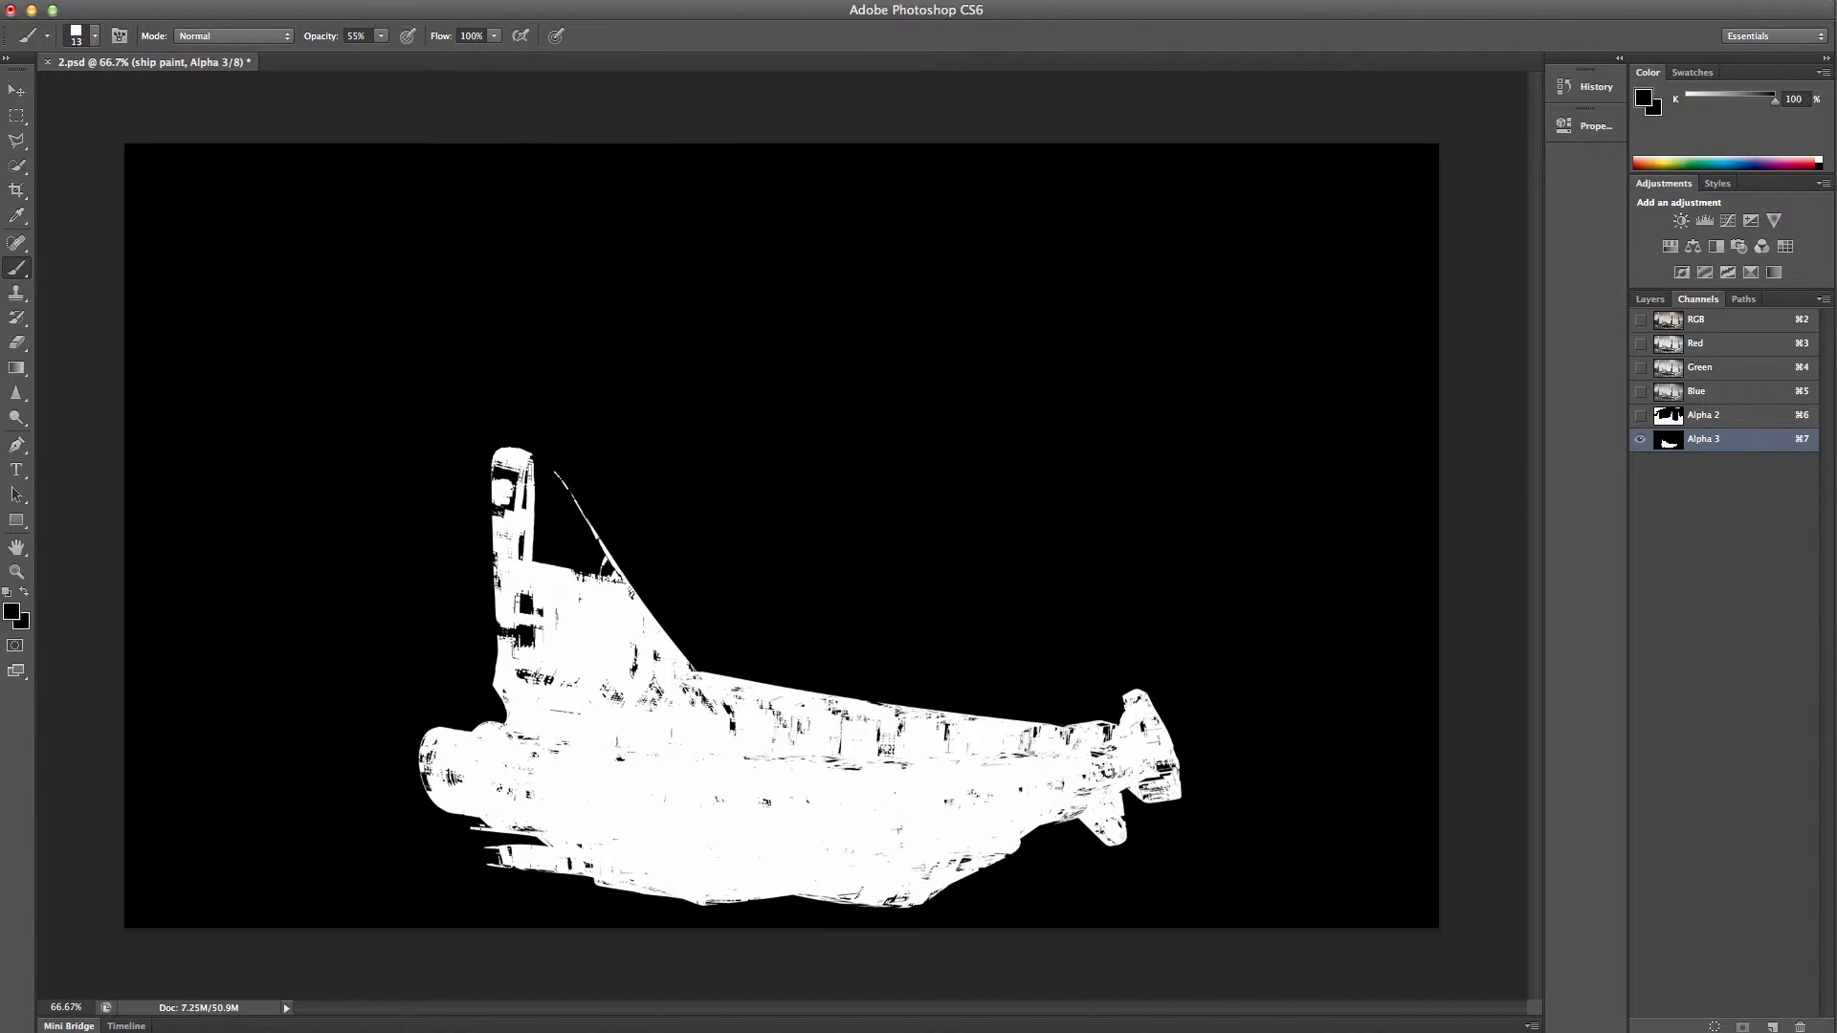
click(311, 1)
click(402, 111)
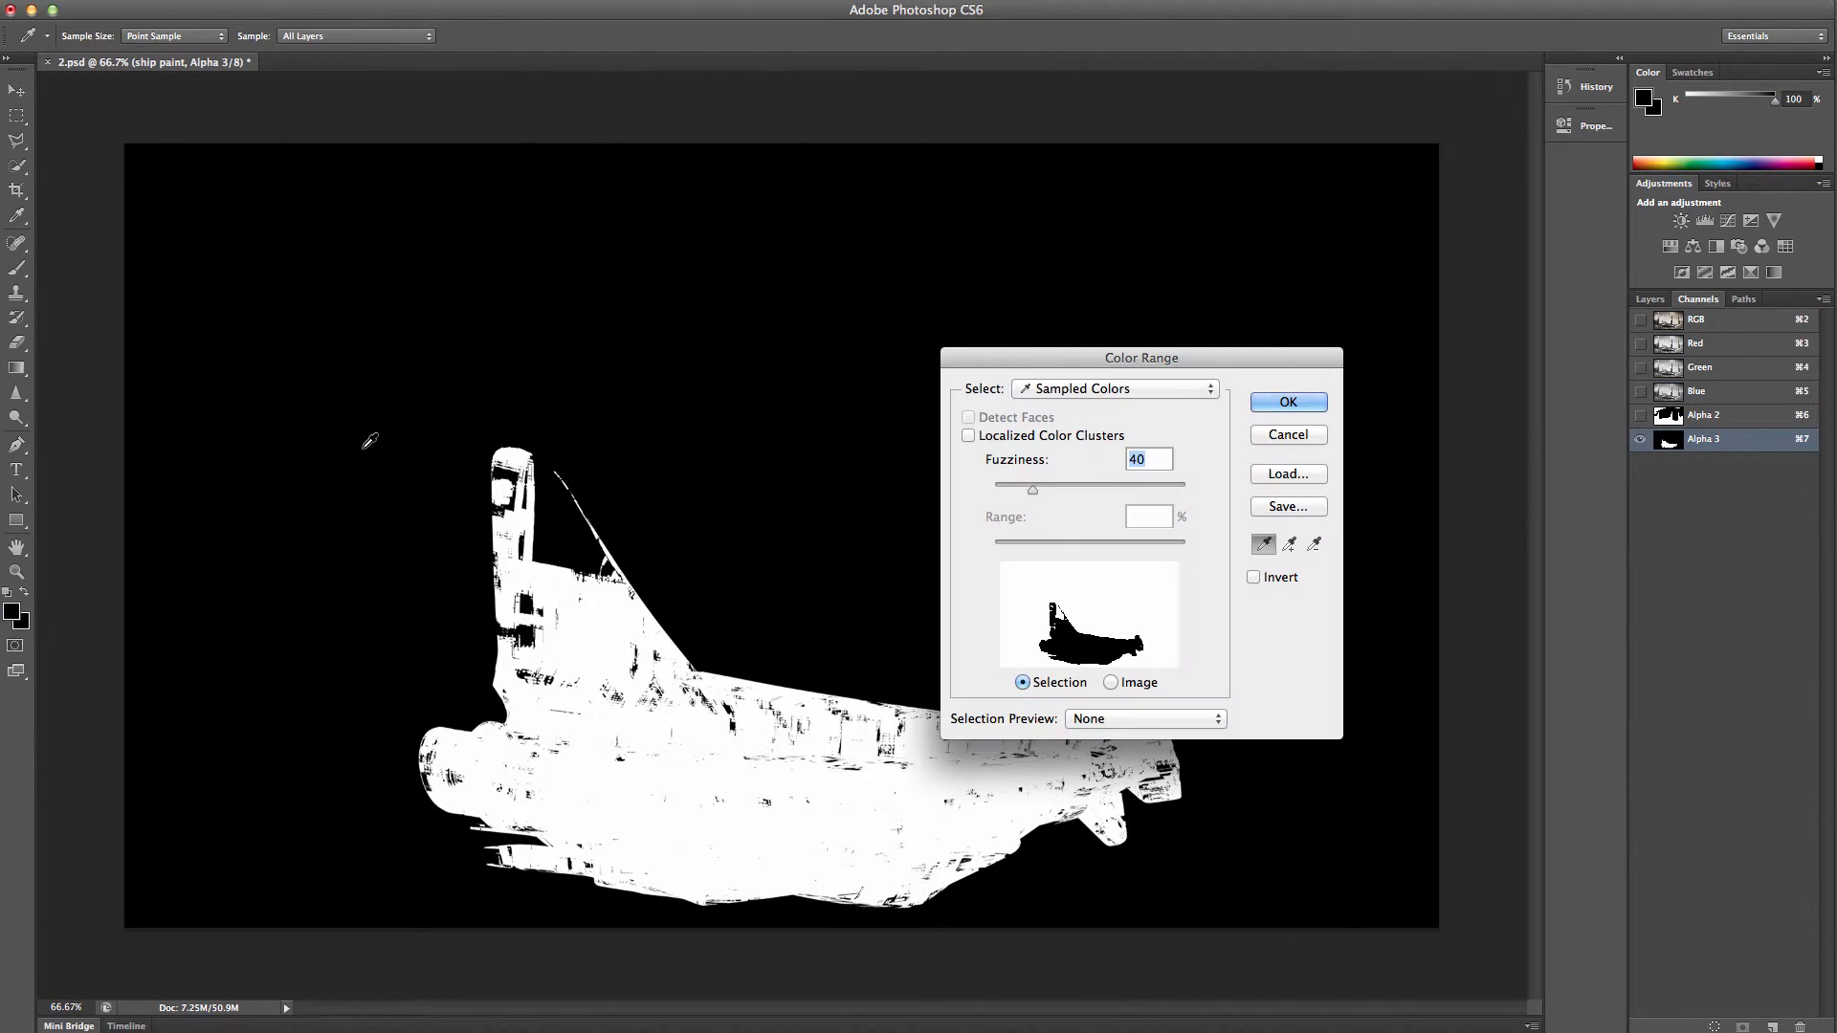
click(1302, 401)
key(b)
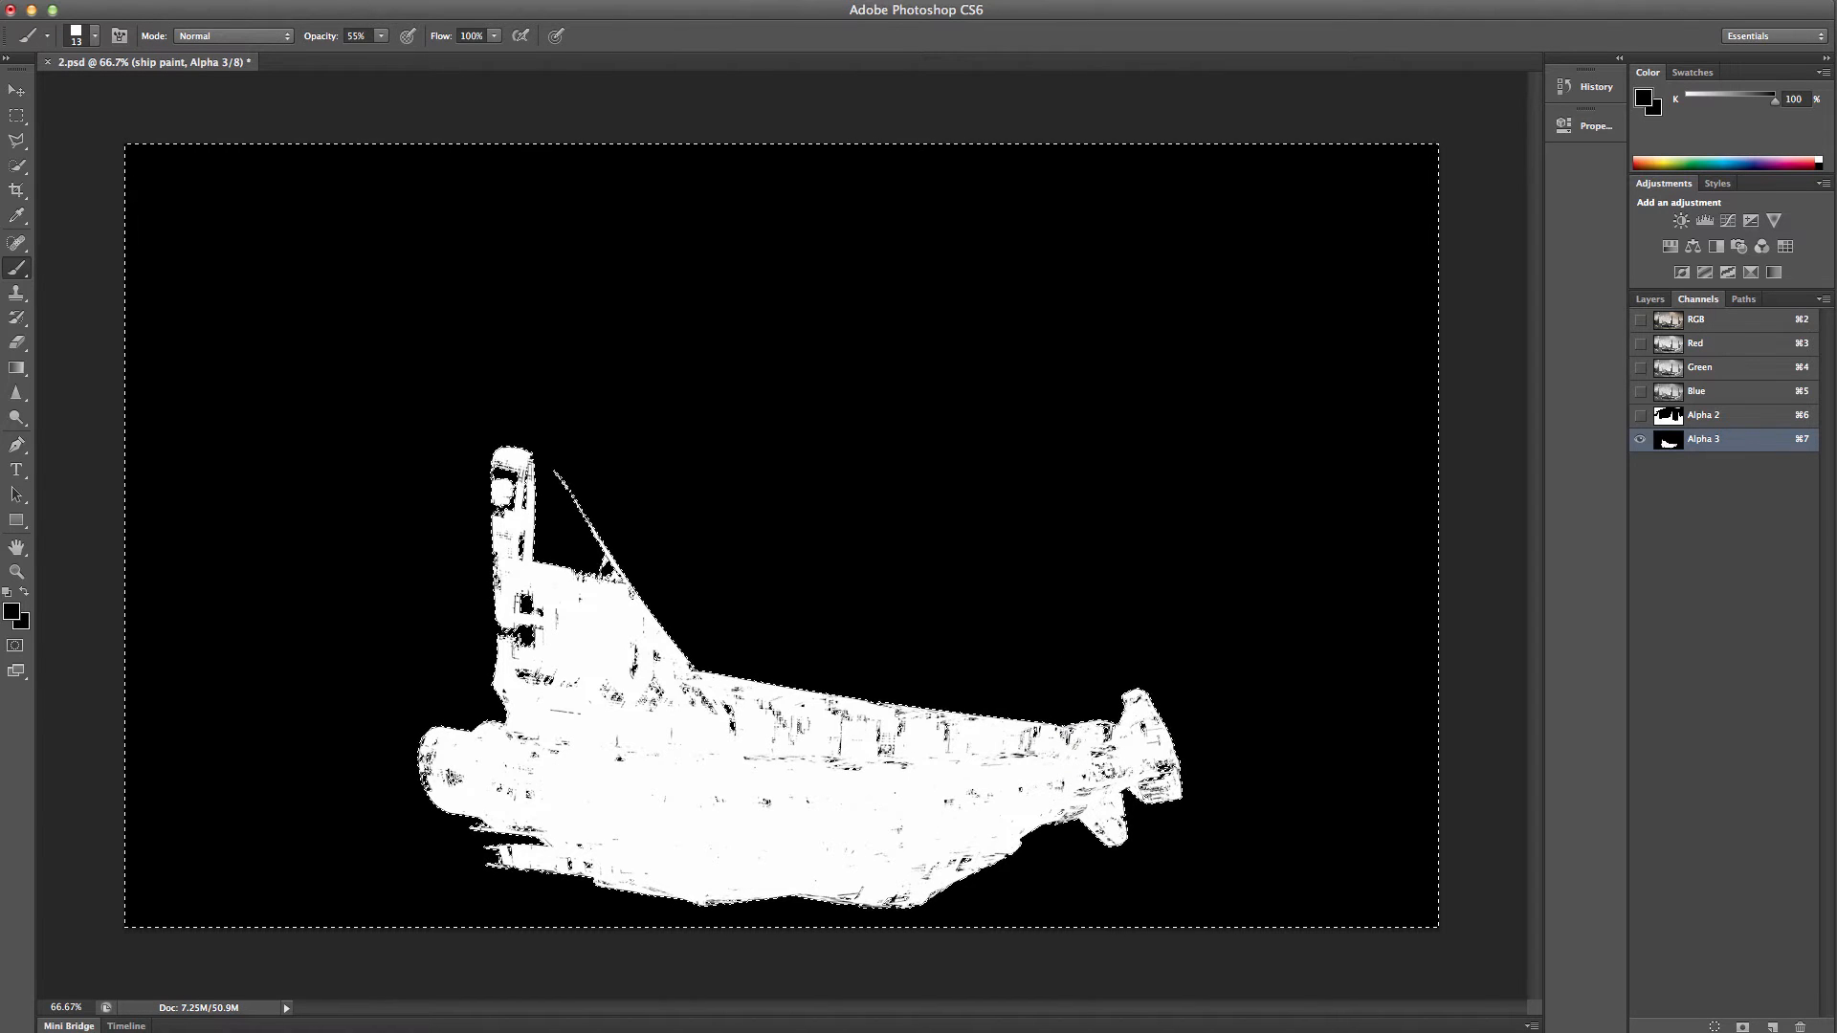
- Invert the selection to cover the ship shape and return to the full-color image with its layers
click(311, 1)
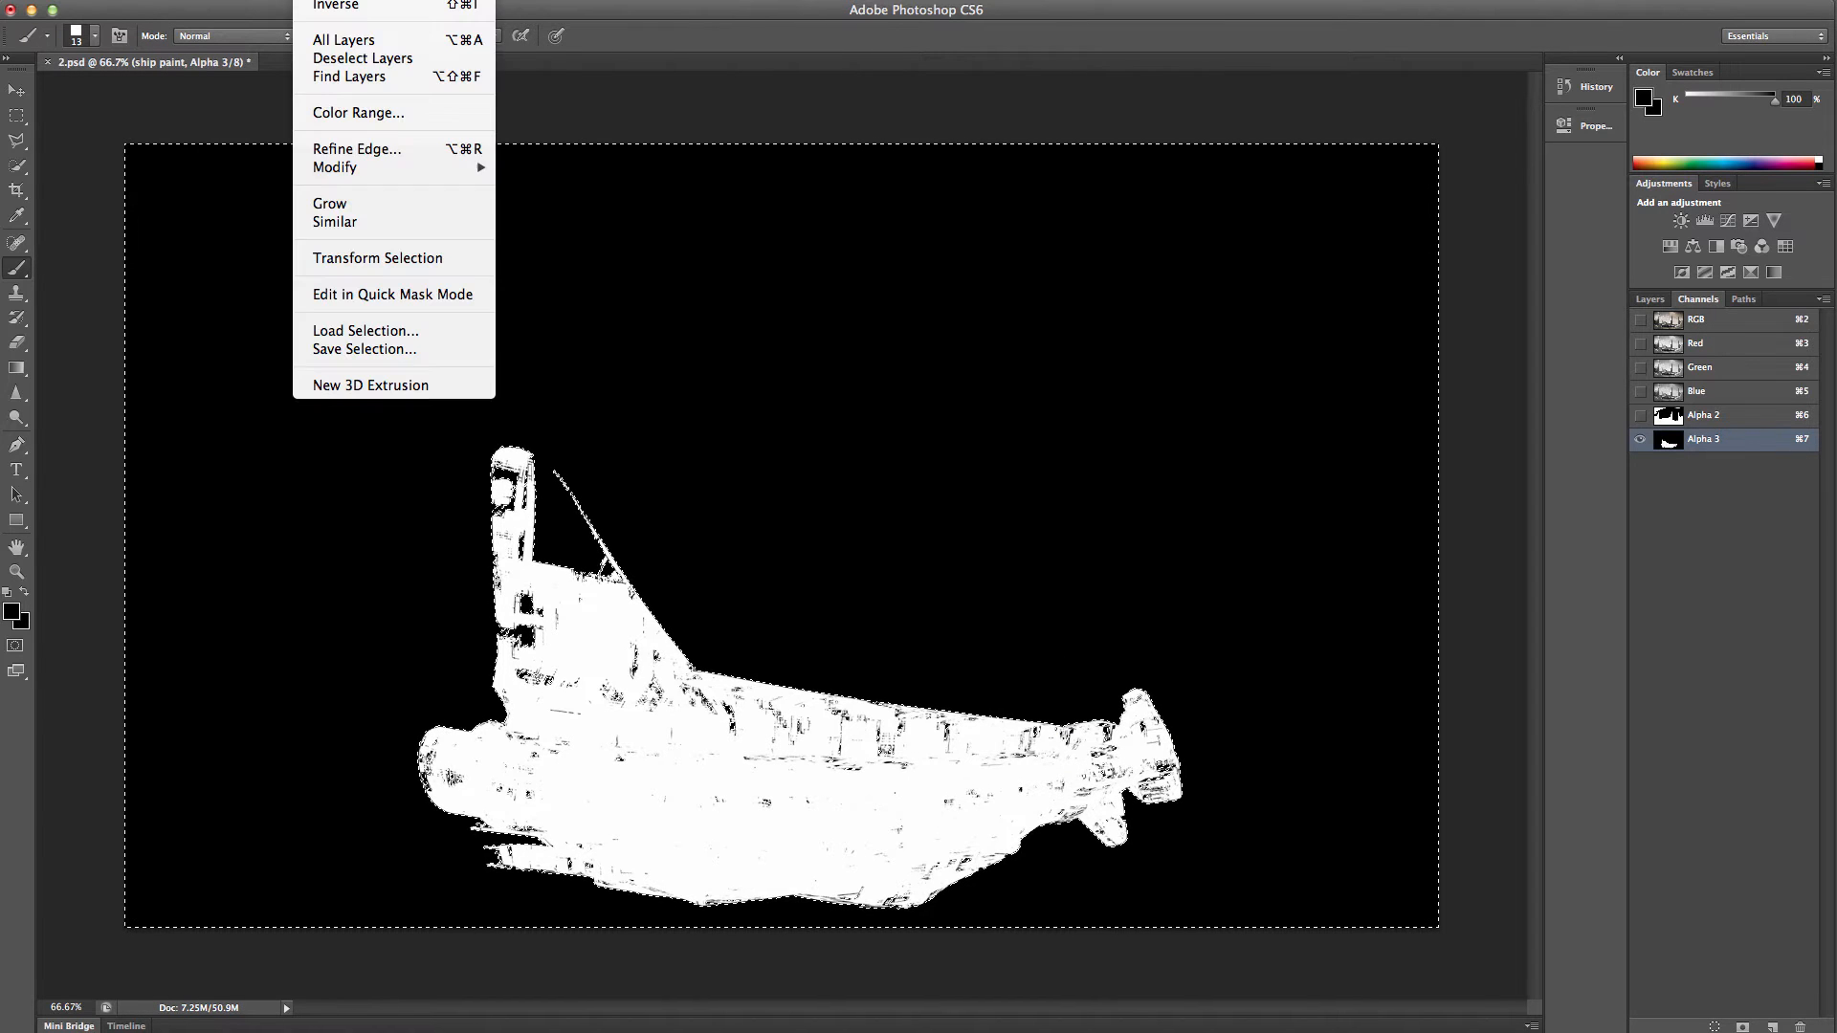
click(374, 7)
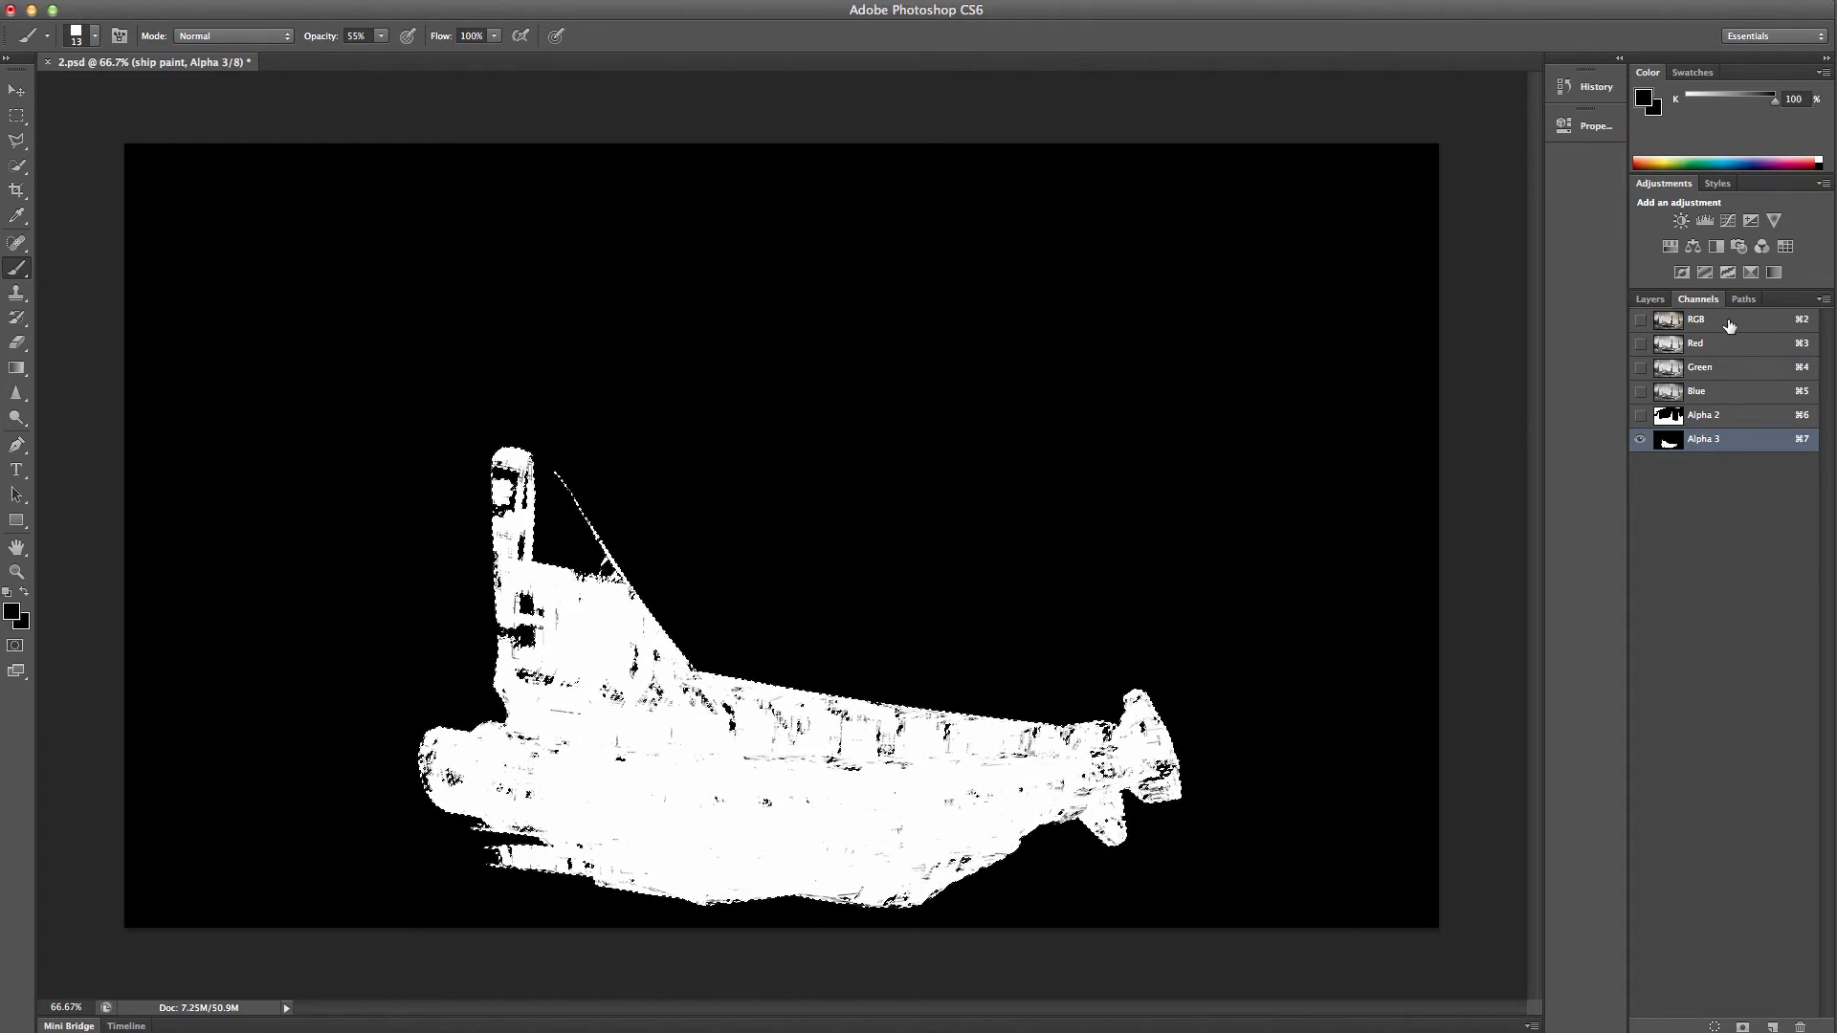
click(1728, 323)
click(1649, 299)
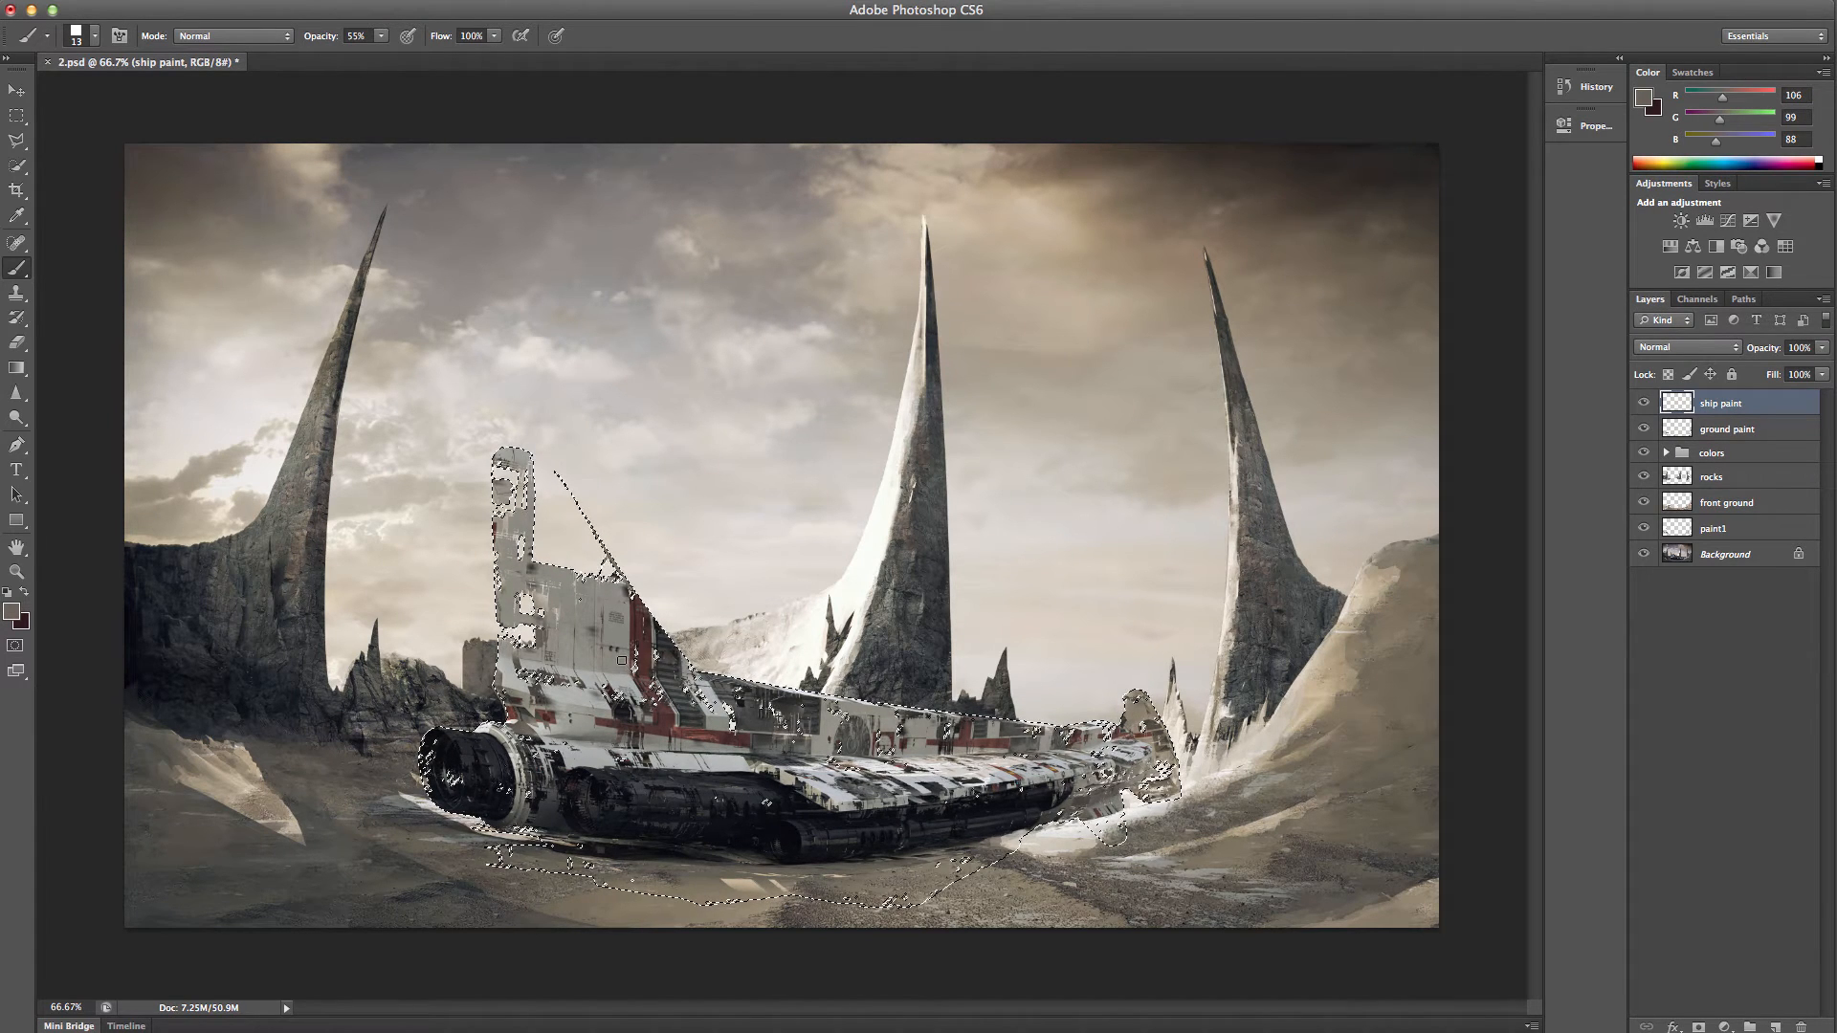
- Set the brush size to 10 px and paint over the round detail on the ship's middle side panel with sampled greys
right_click(694, 629)
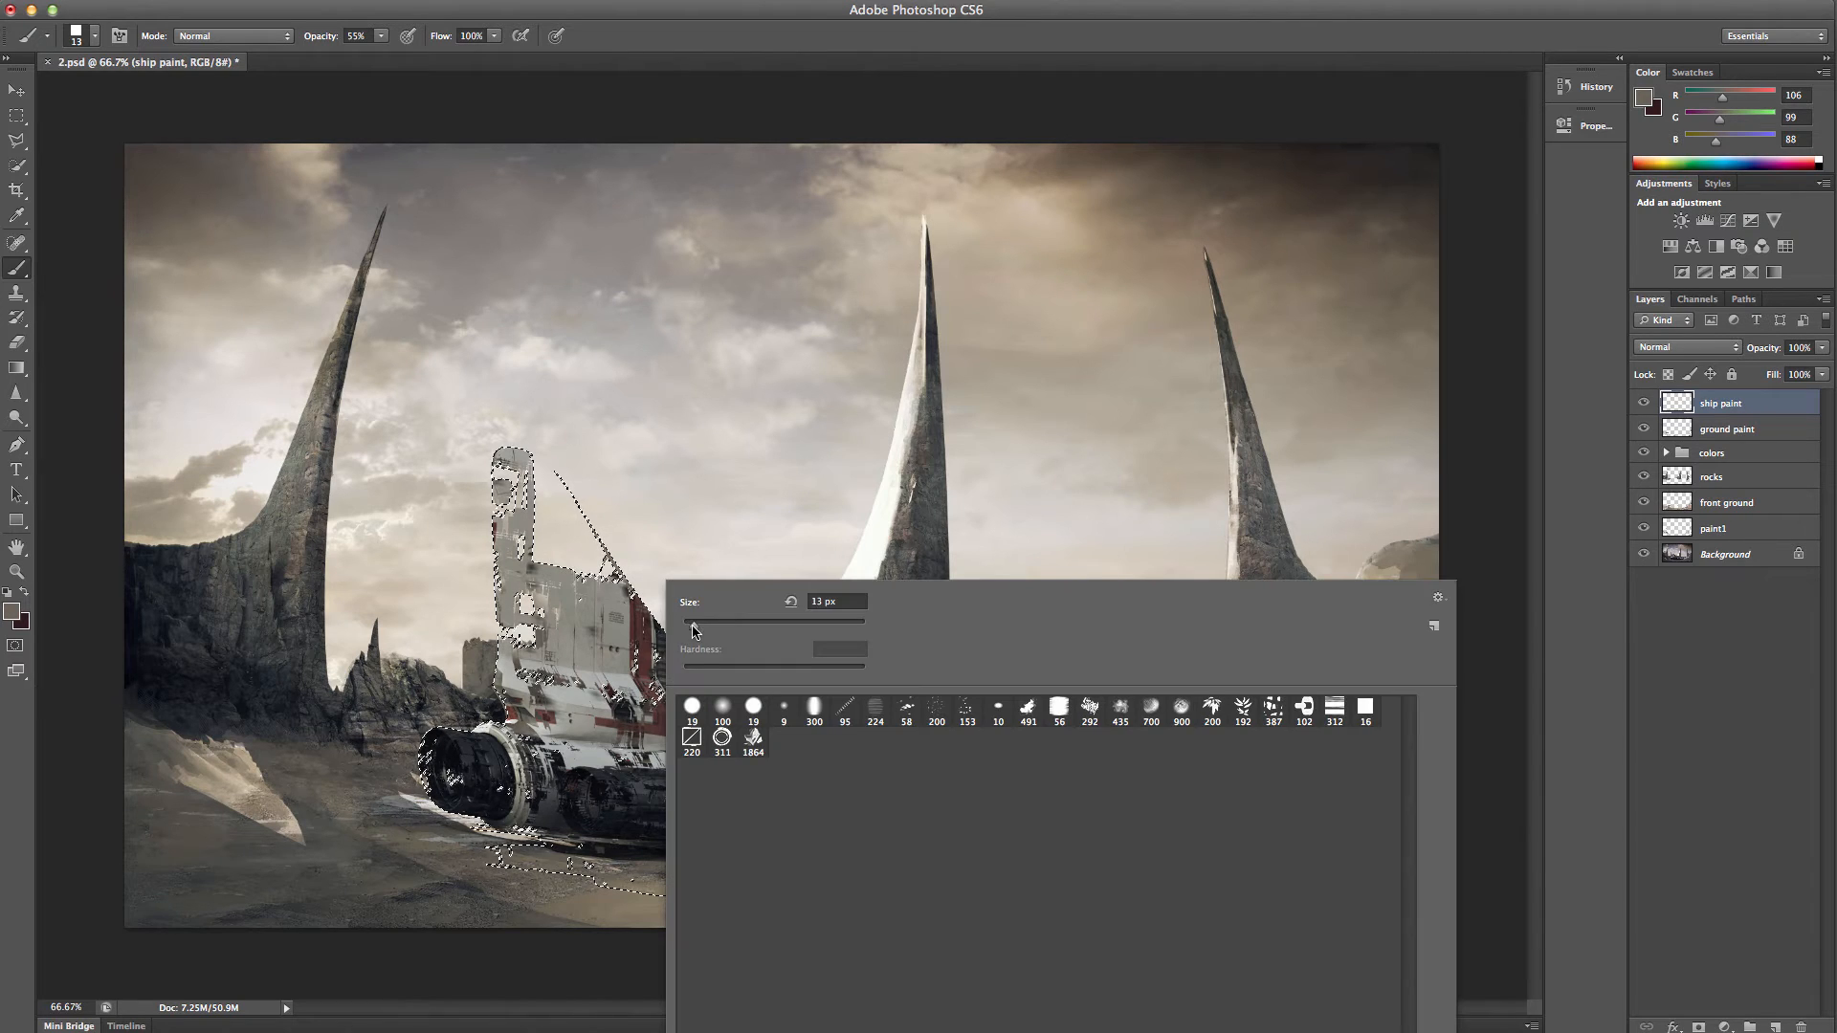
drag(694, 630, 691, 630)
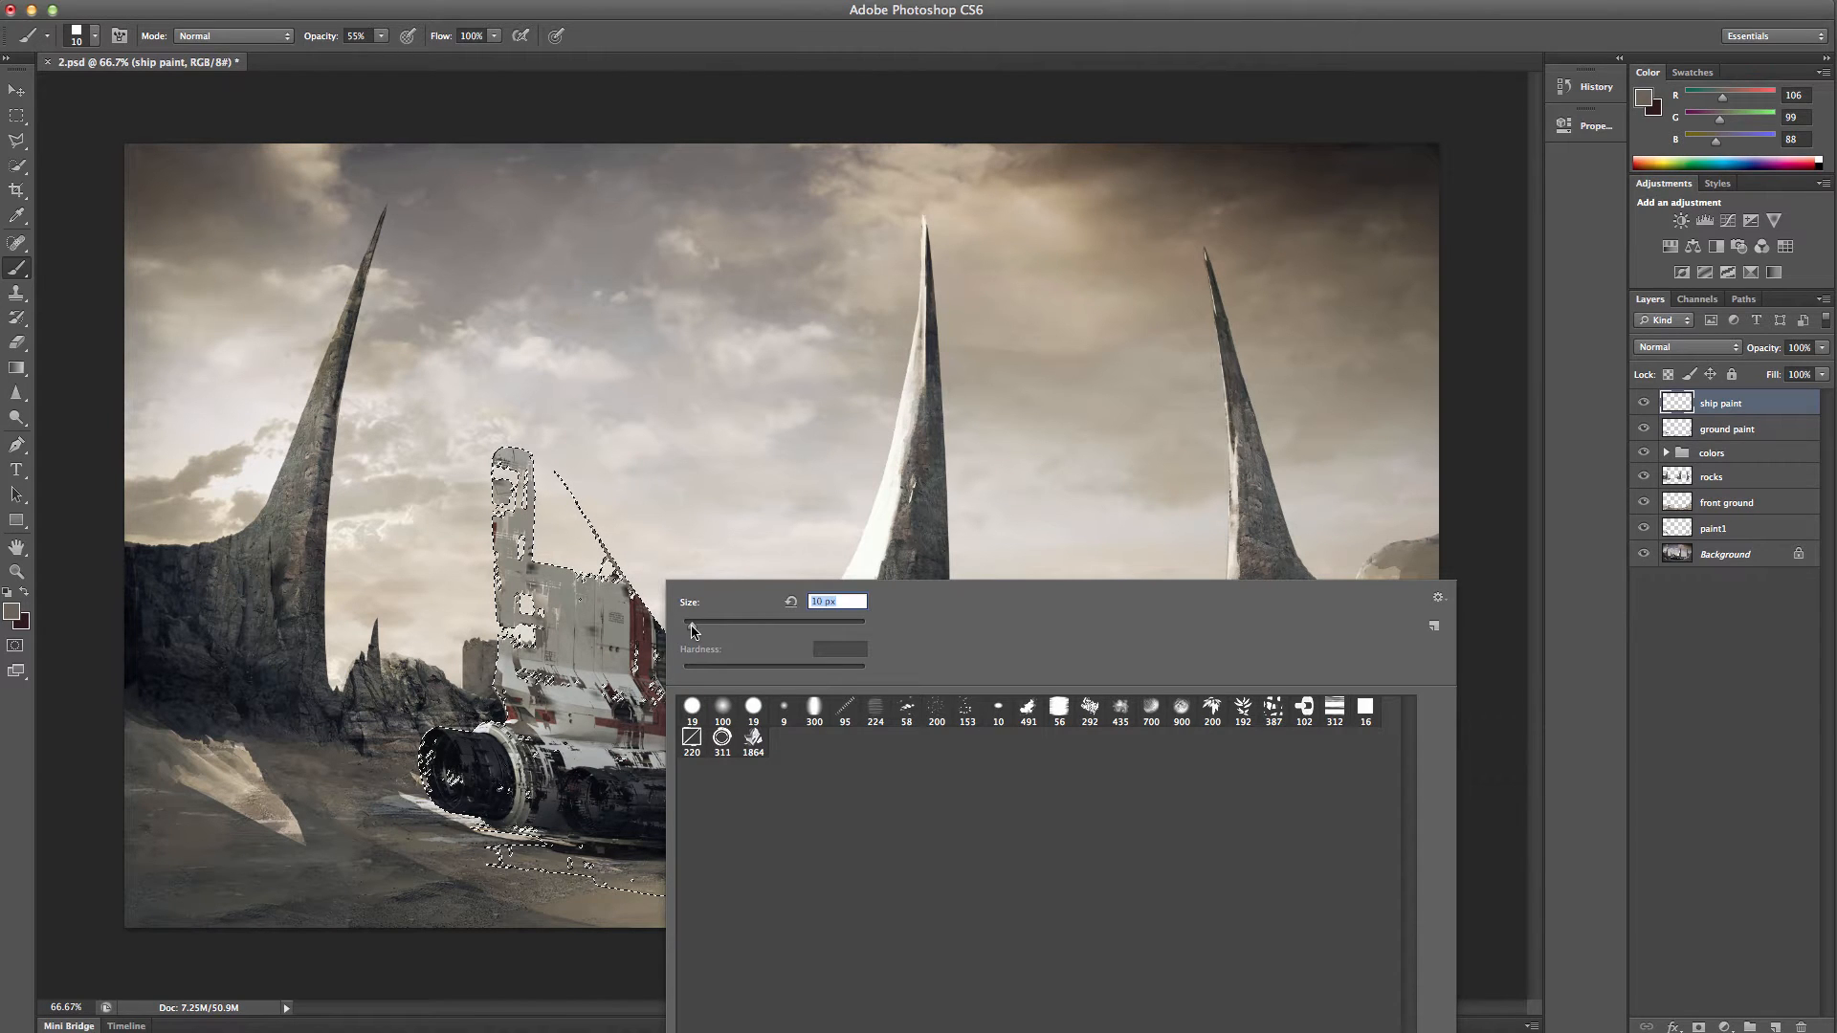
alt+click(612, 681)
alt+click(831, 726)
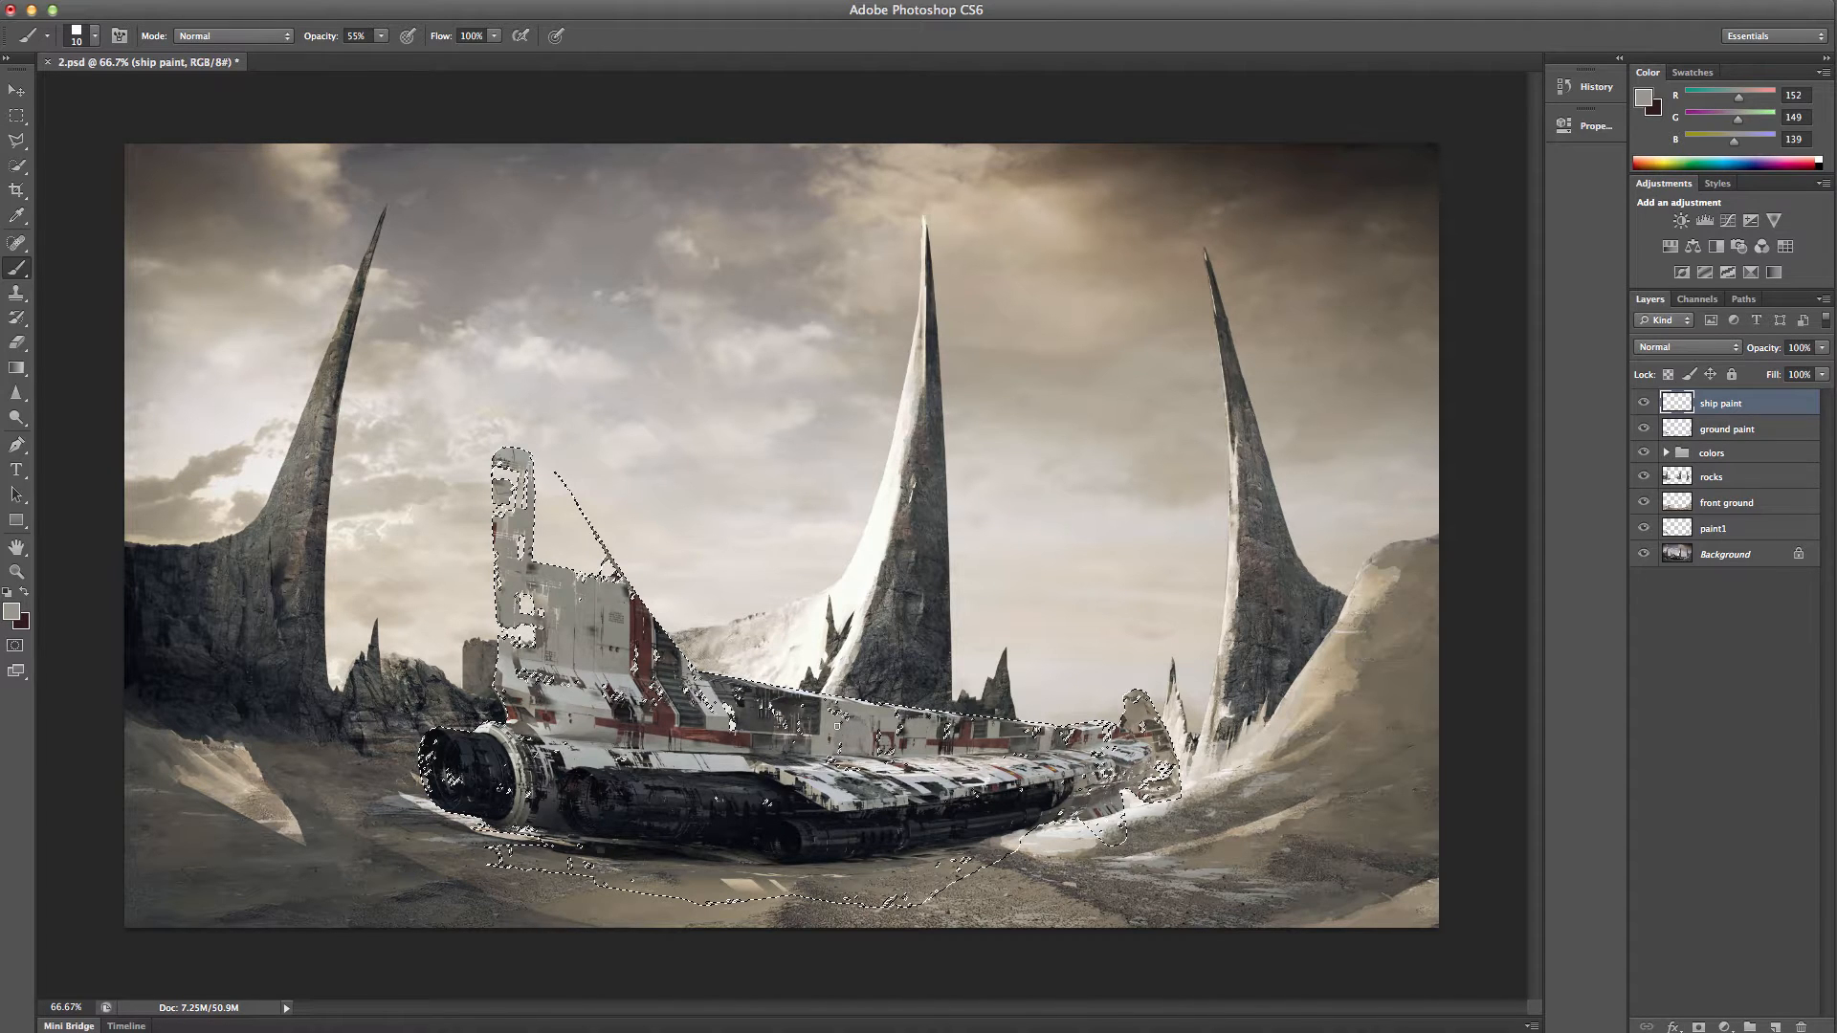
alt+click(840, 715)
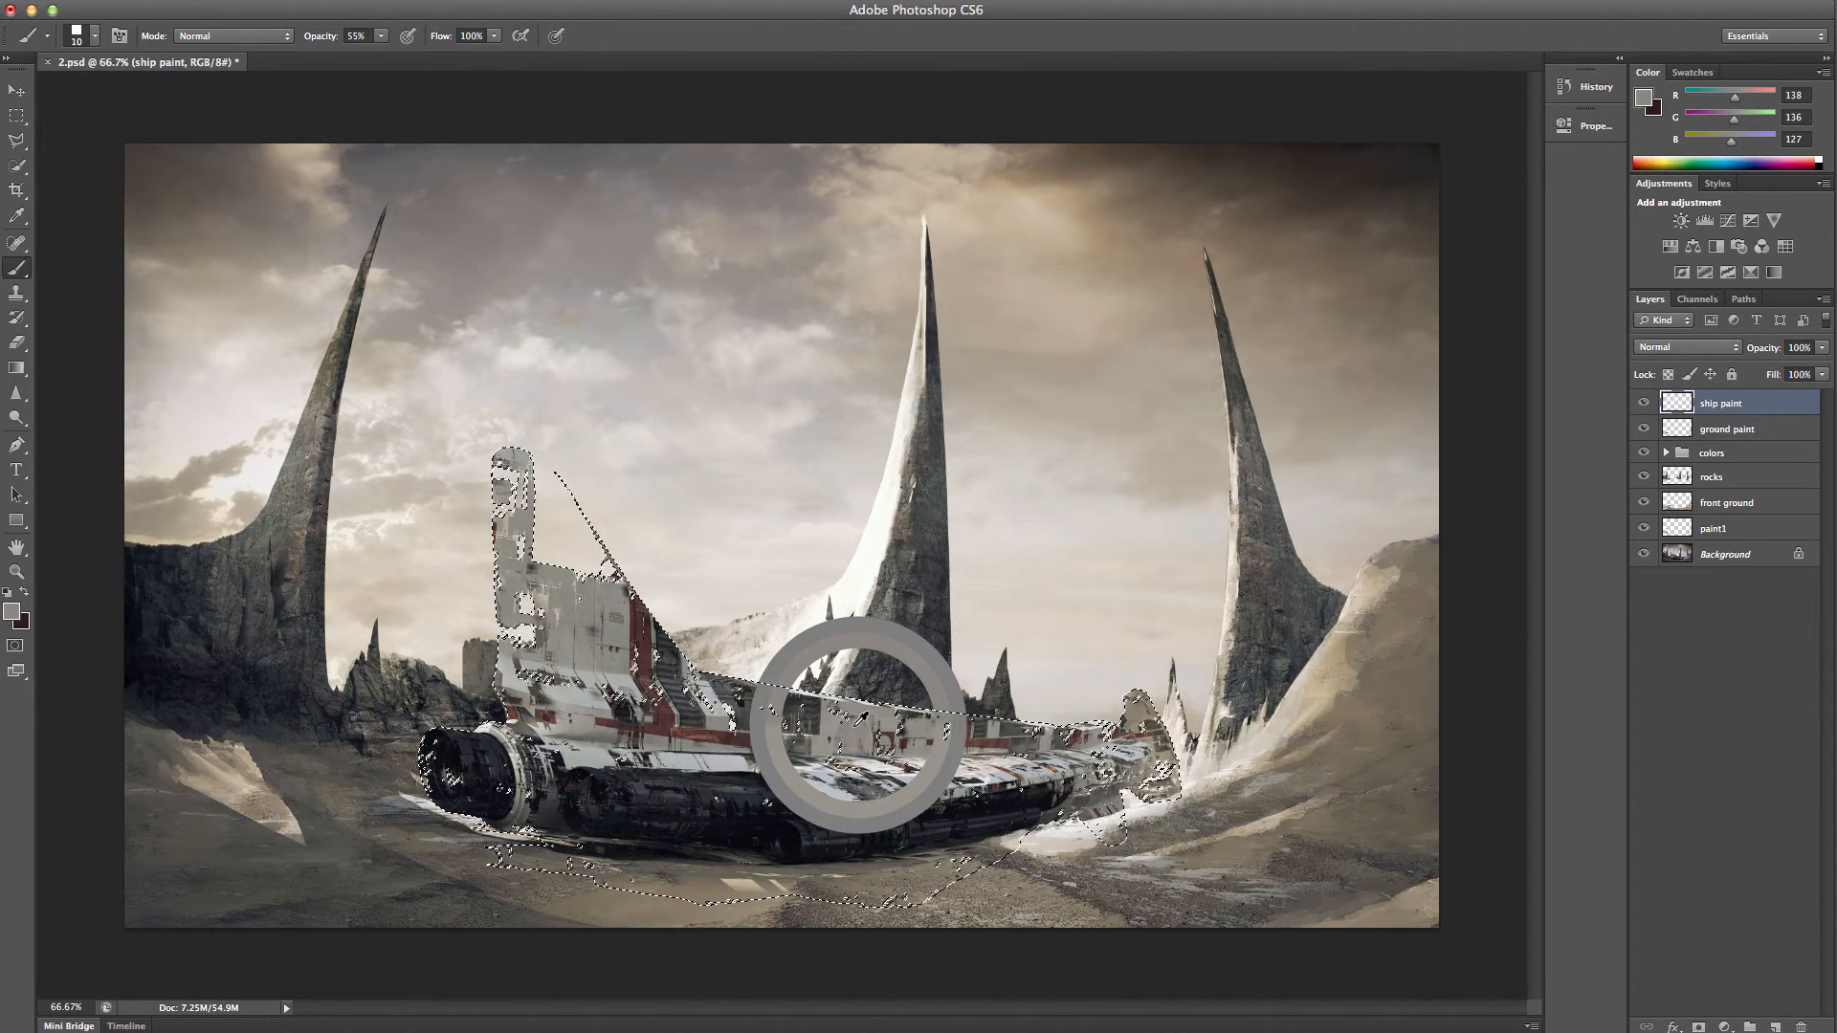
alt+drag(861, 718, 862, 713)
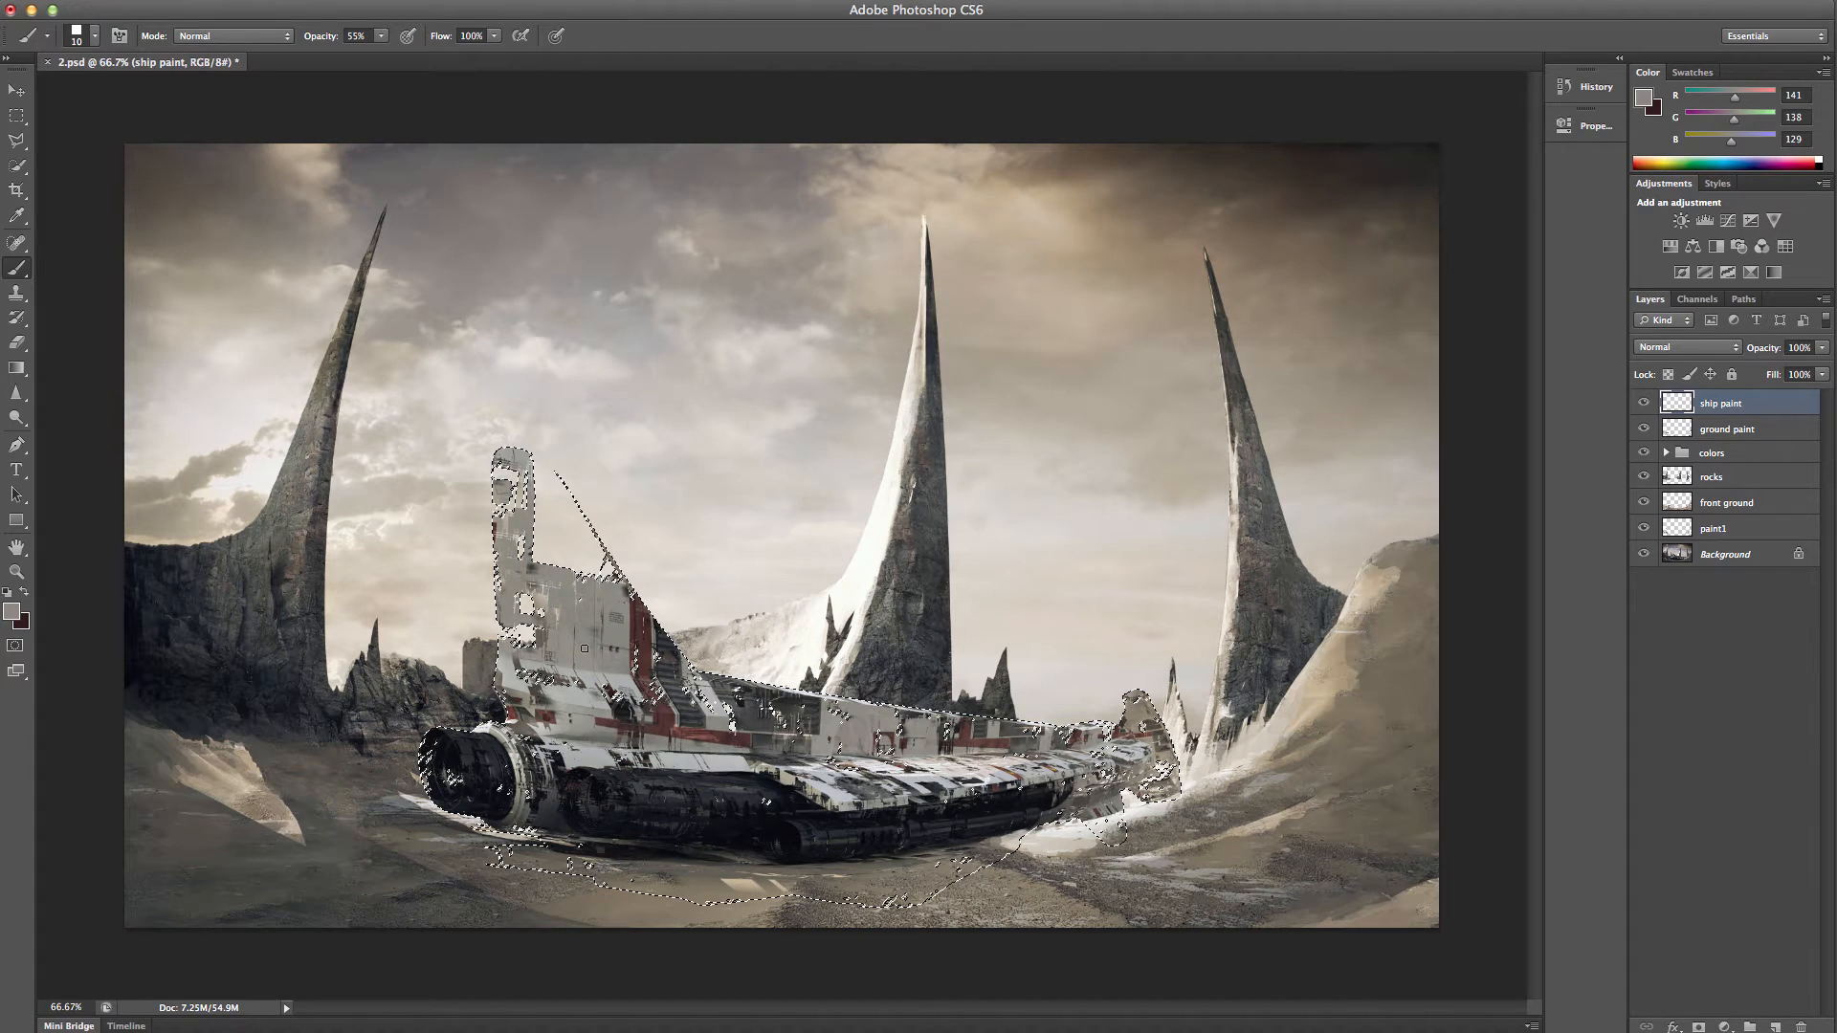
- Paint the hull surface below the tail fin with light and mid greys sampled from the surrounding panels
alt+click(581, 696)
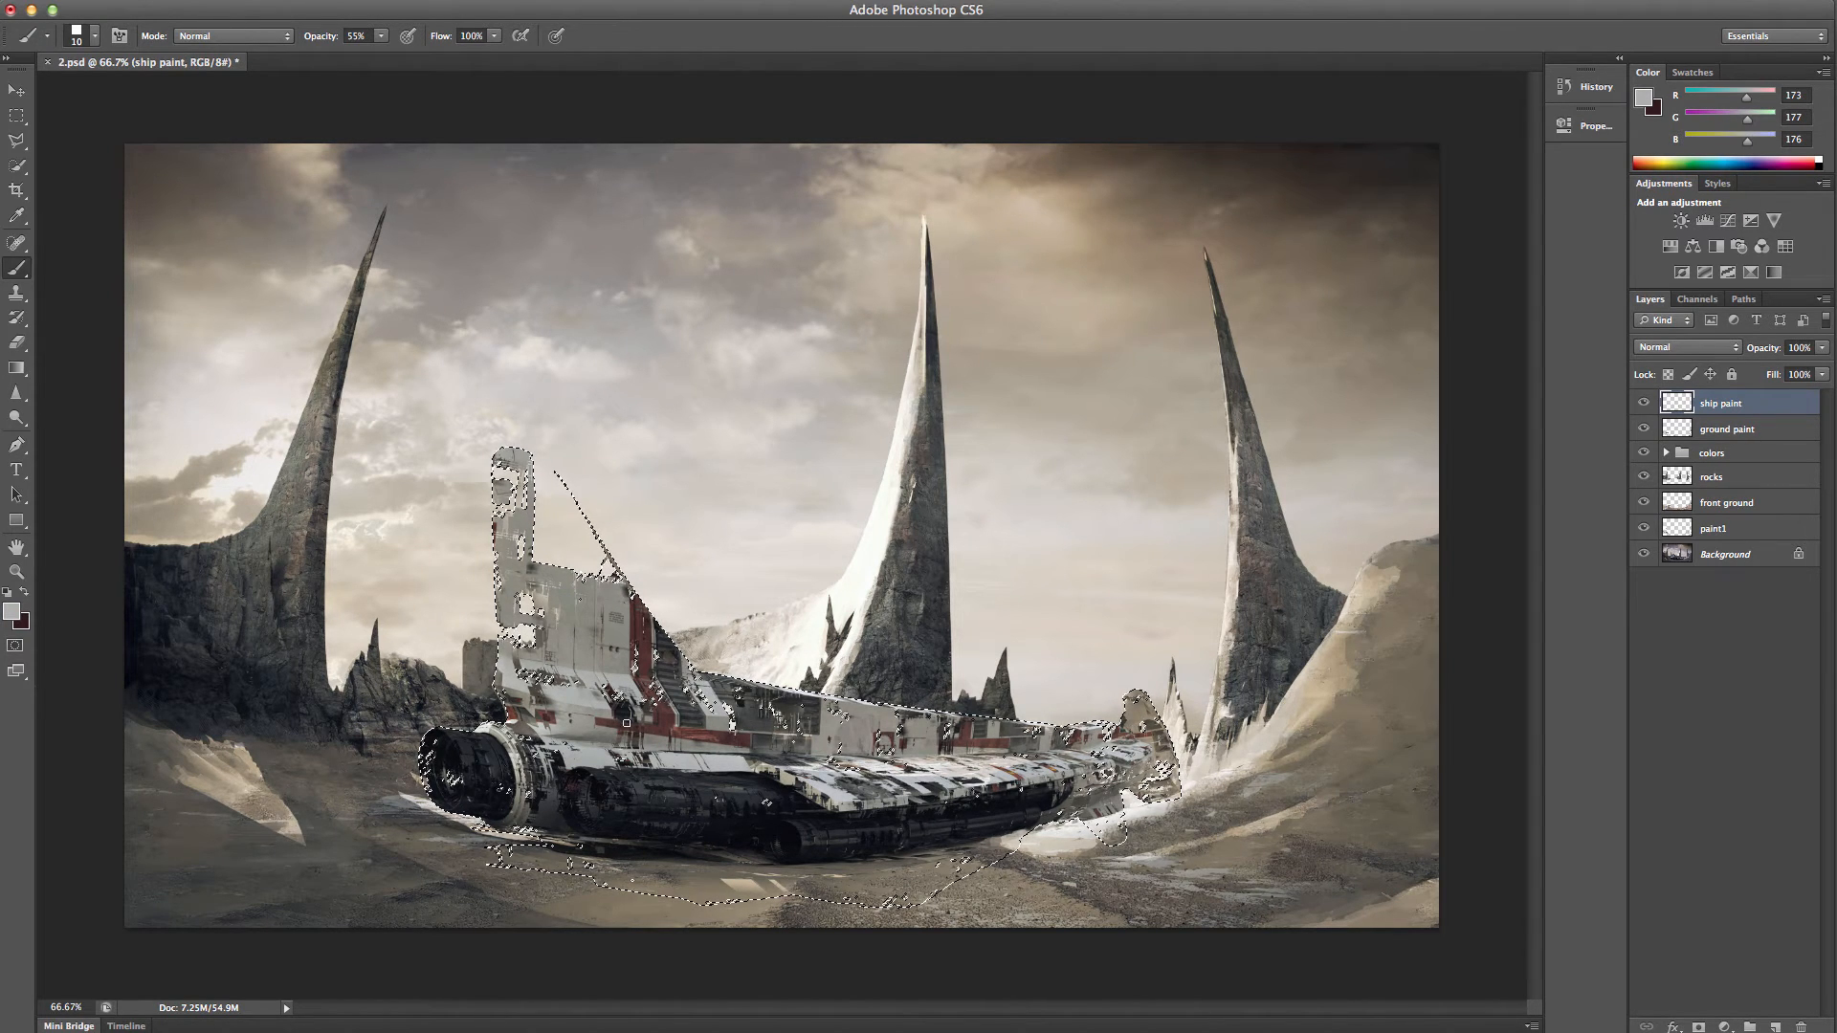
alt+click(587, 724)
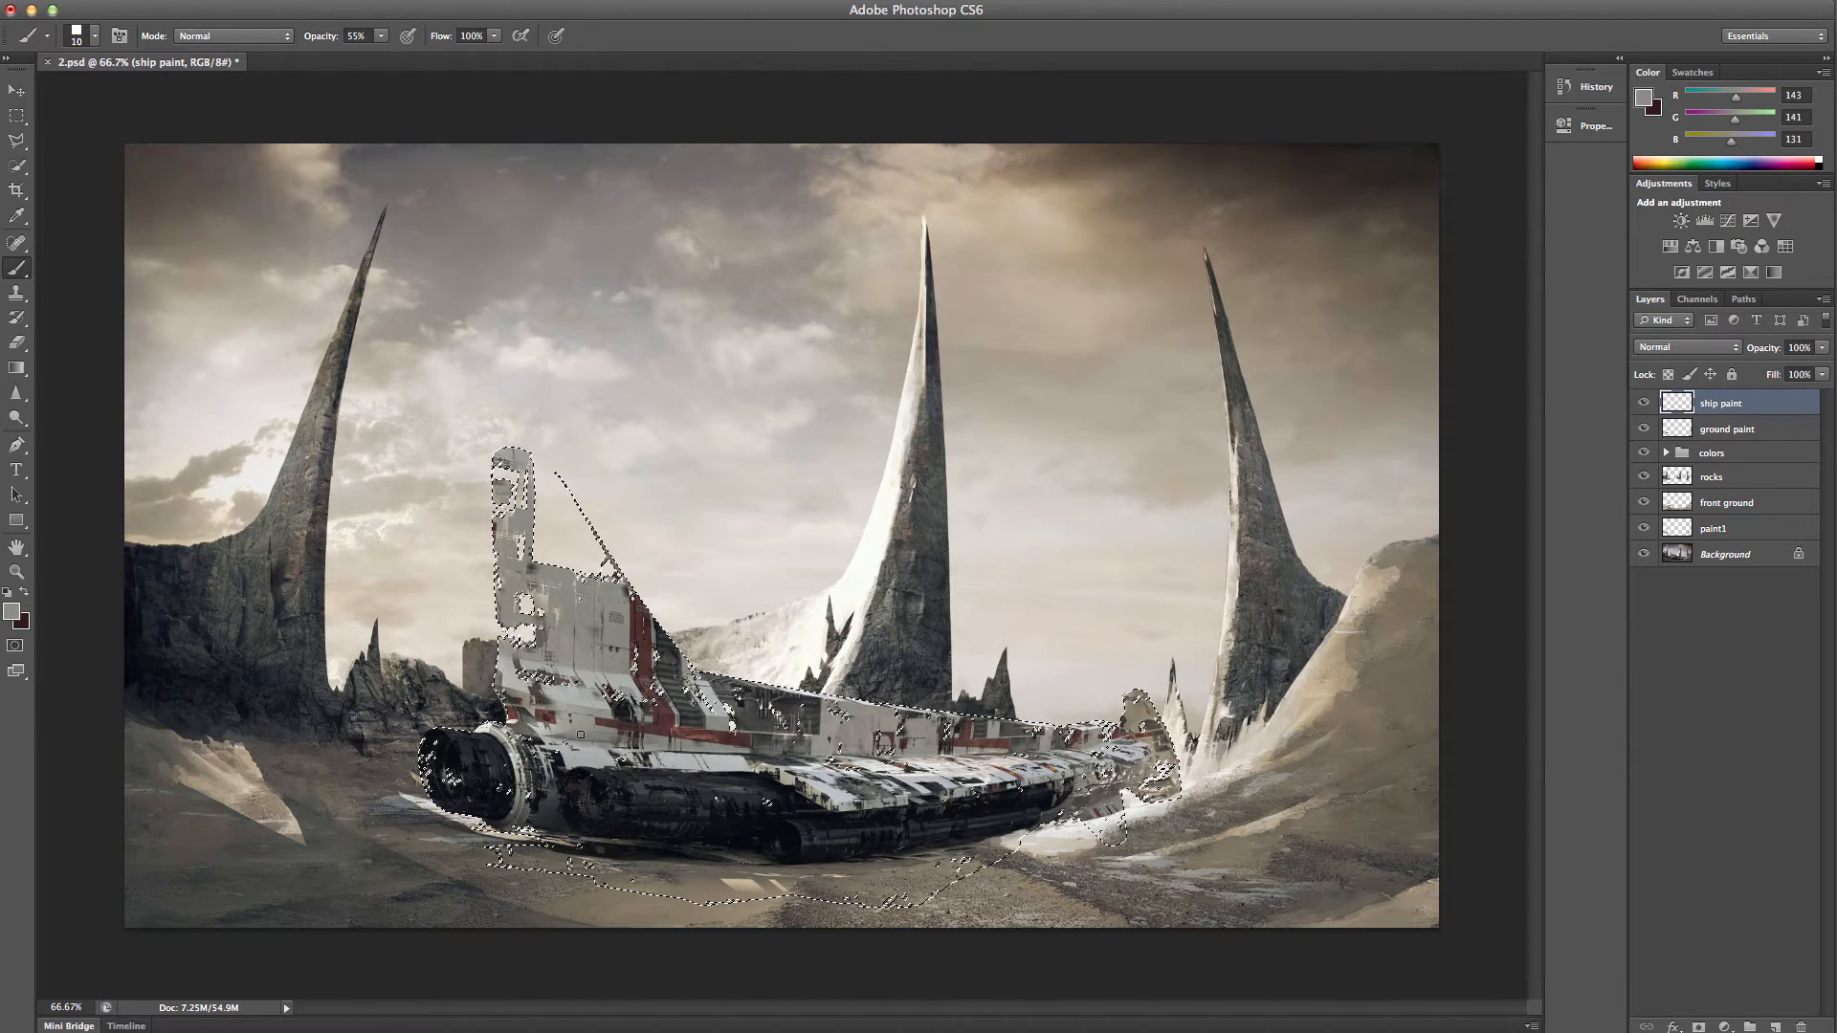
alt+click(555, 733)
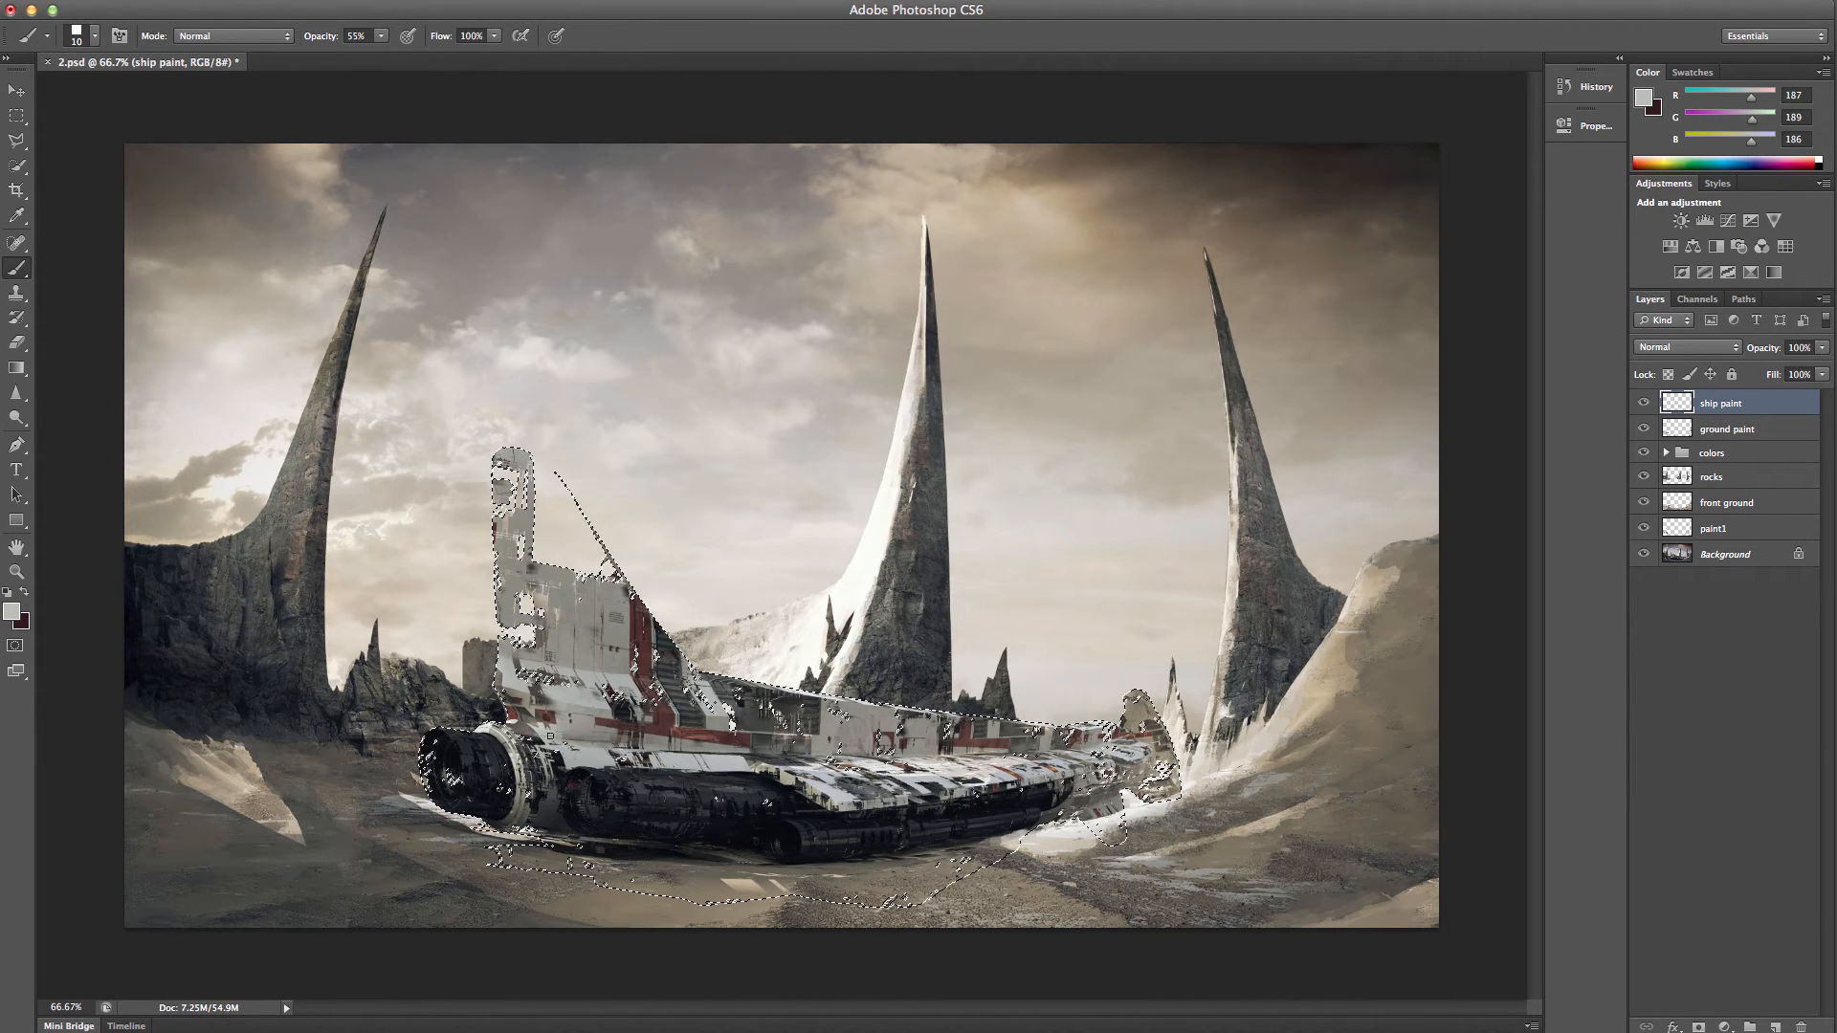
alt+click(591, 726)
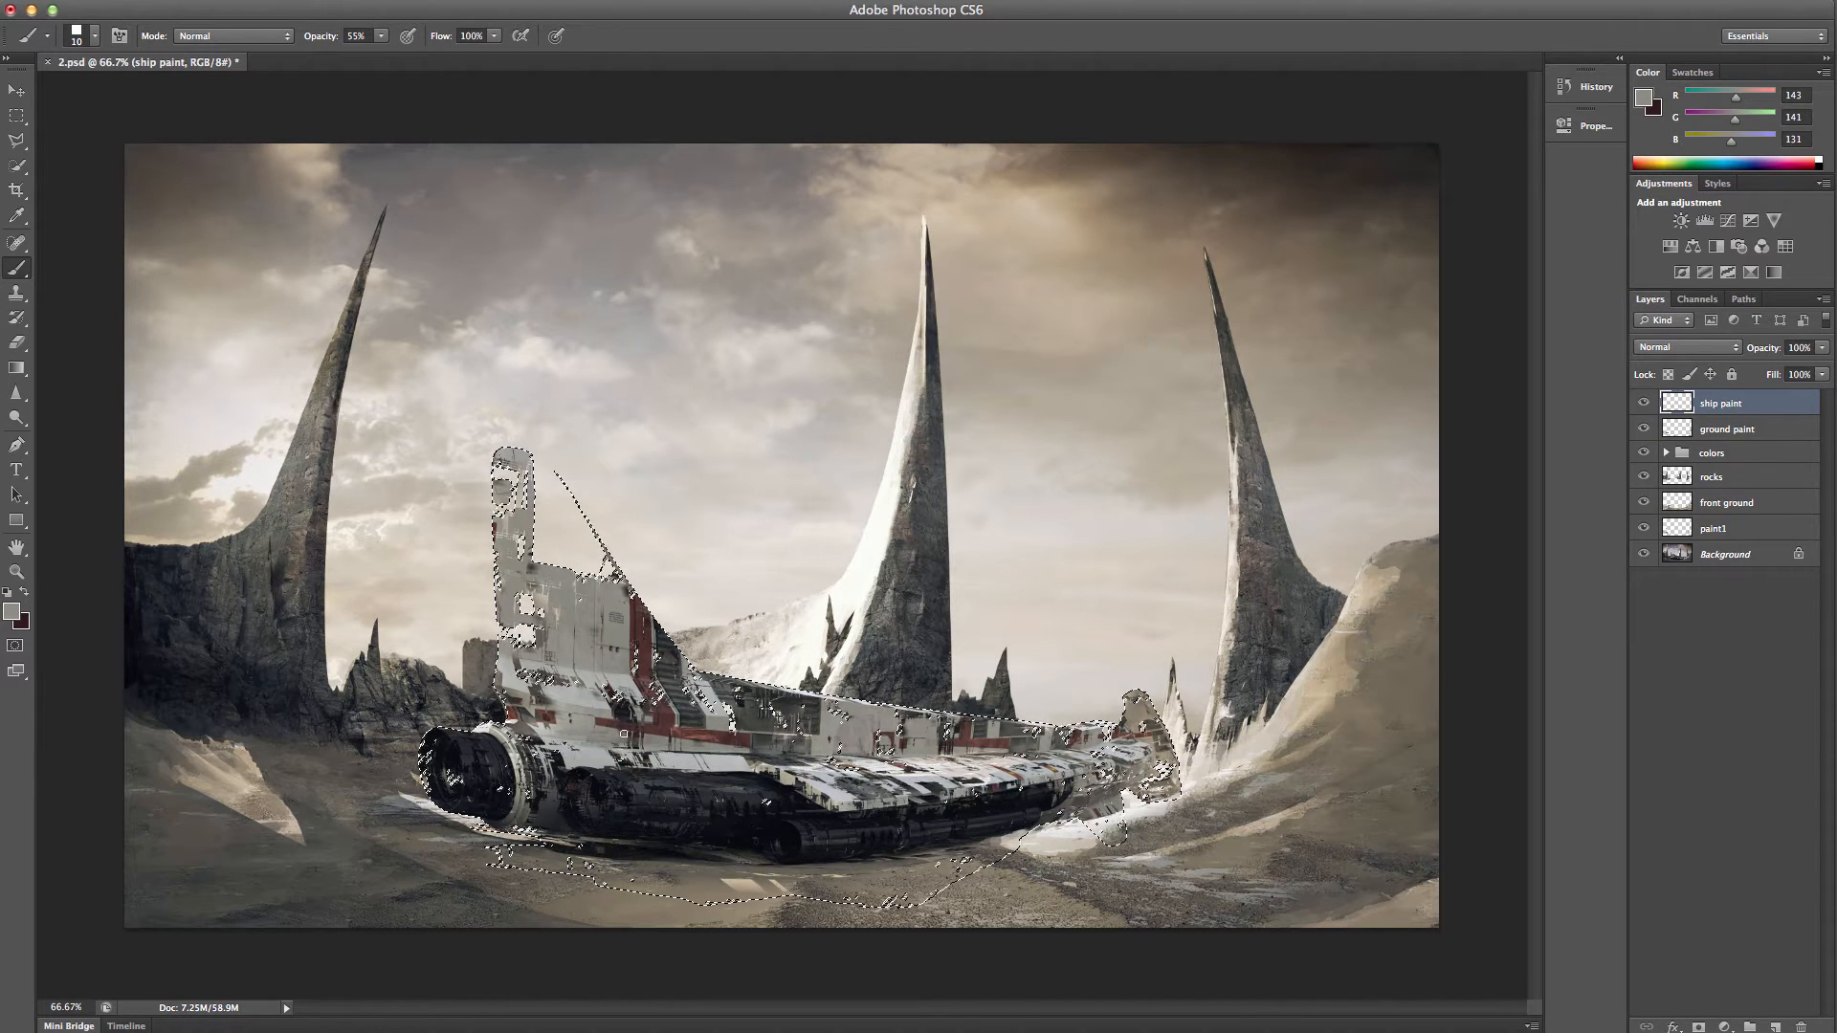
- Refine the area around the red stripe beside the tail fin with sampled dark red and grey tones
alt+click(731, 738)
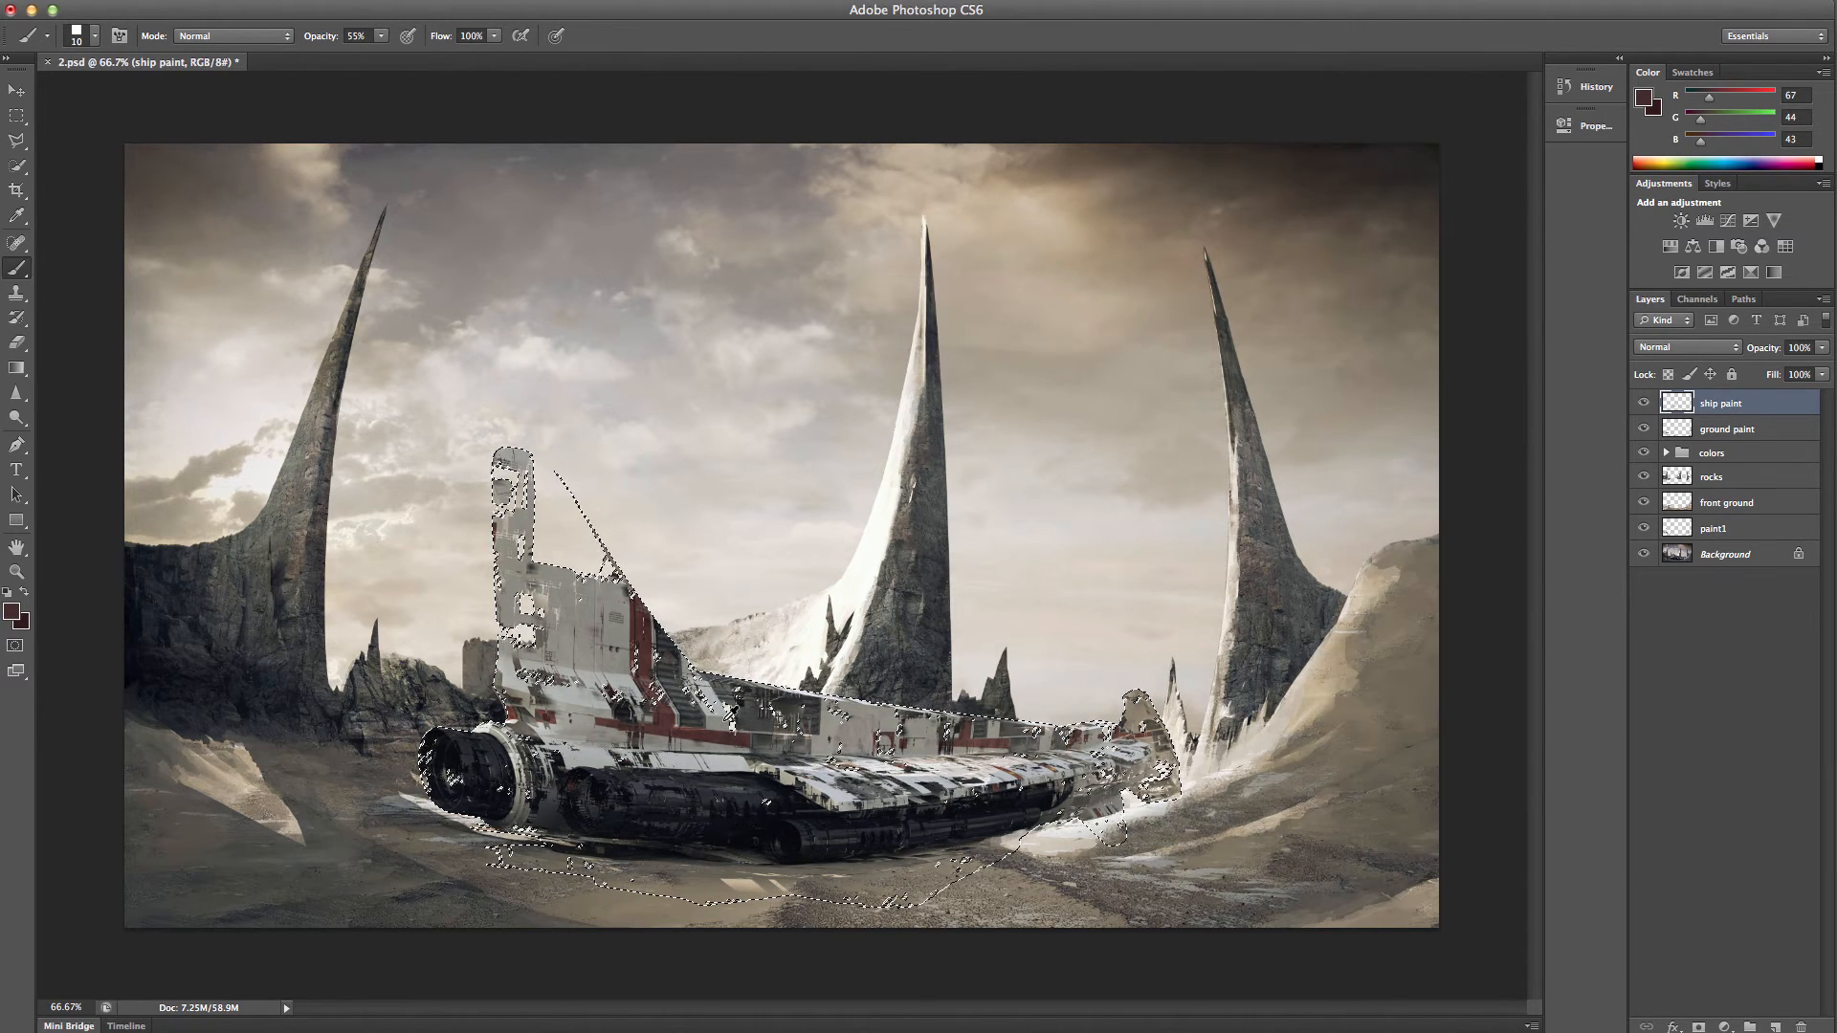
alt+click(728, 718)
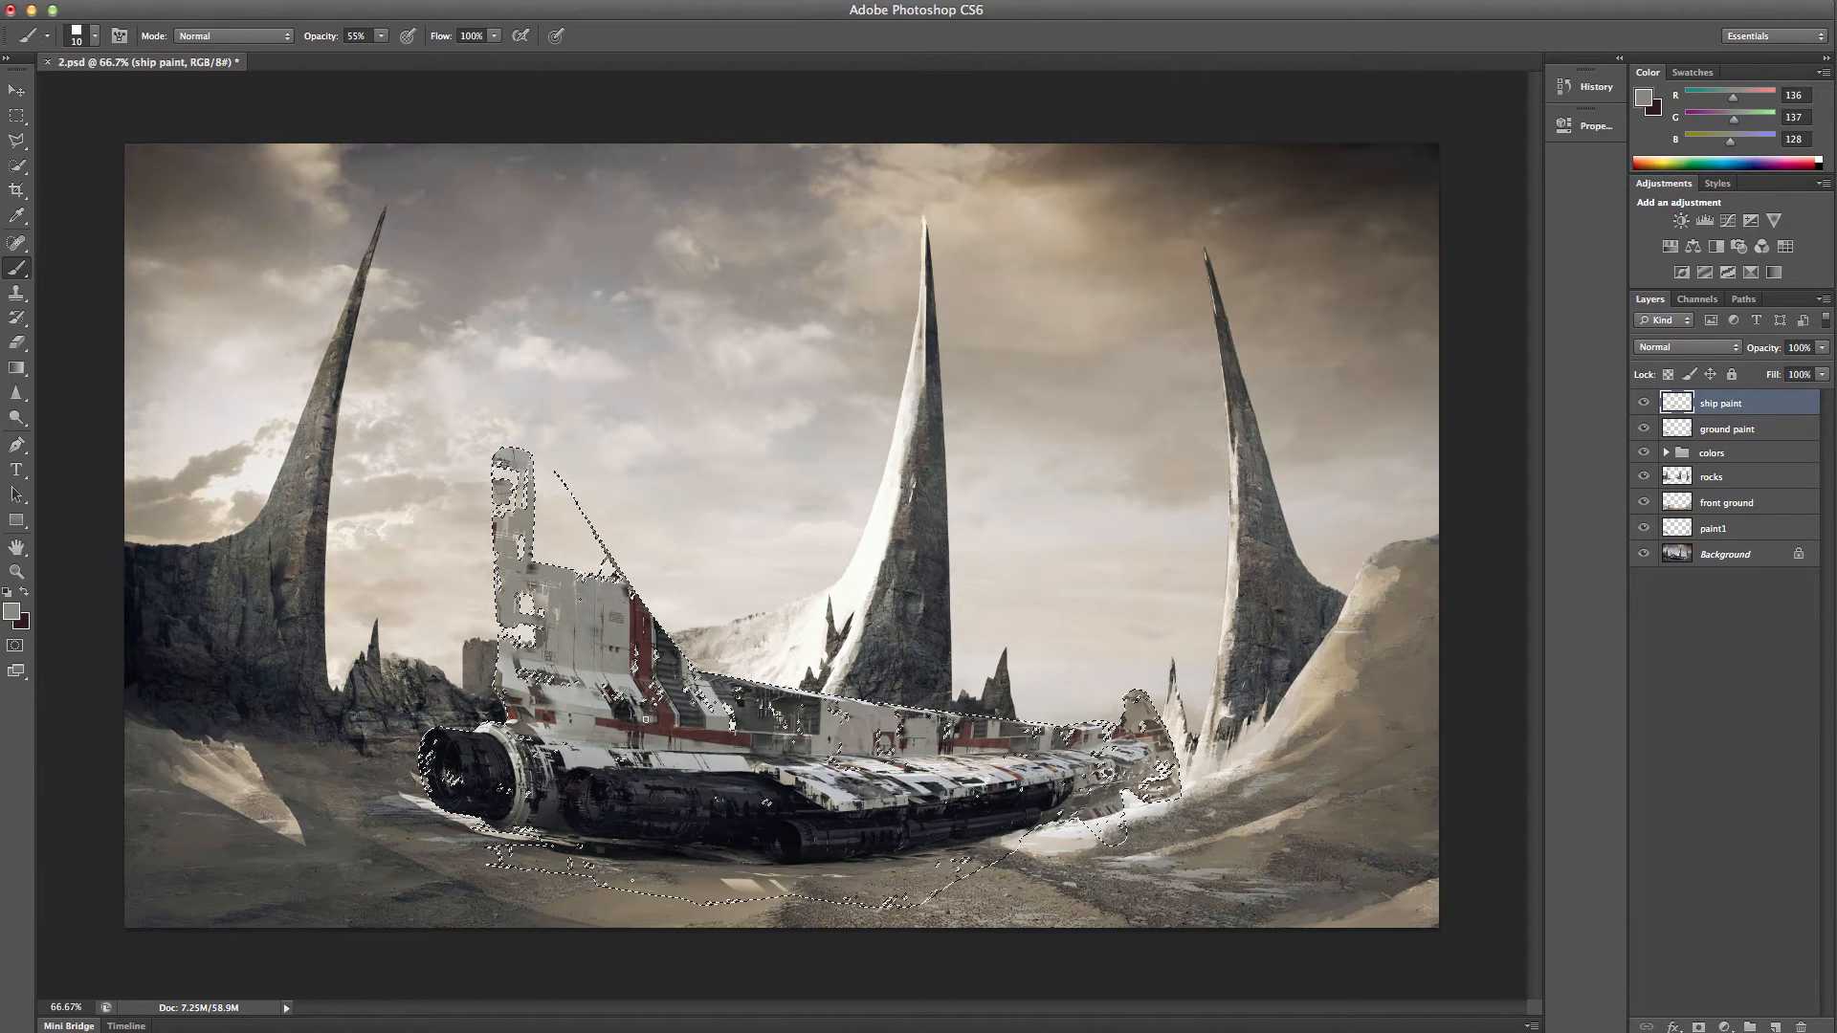
alt+click(674, 710)
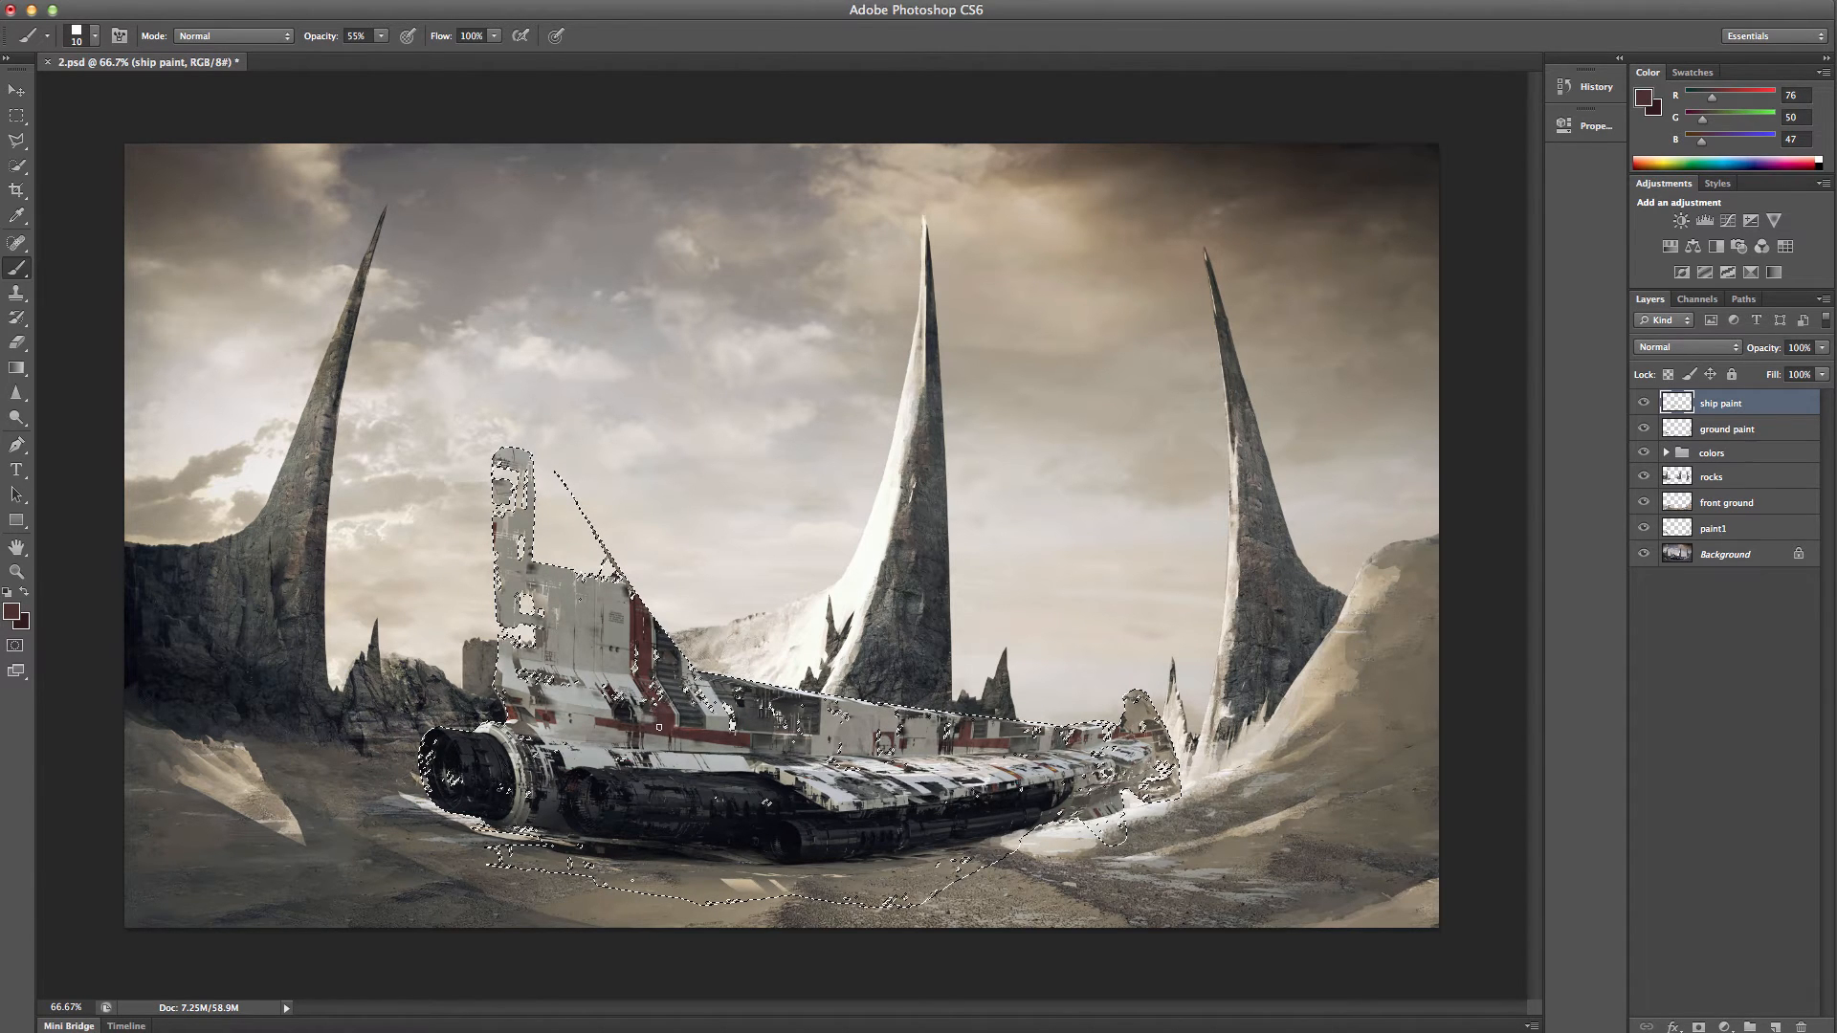
- Paint the tail fin's flat side panel with warm and neutral greys sampled from the fin
alt+click(548, 594)
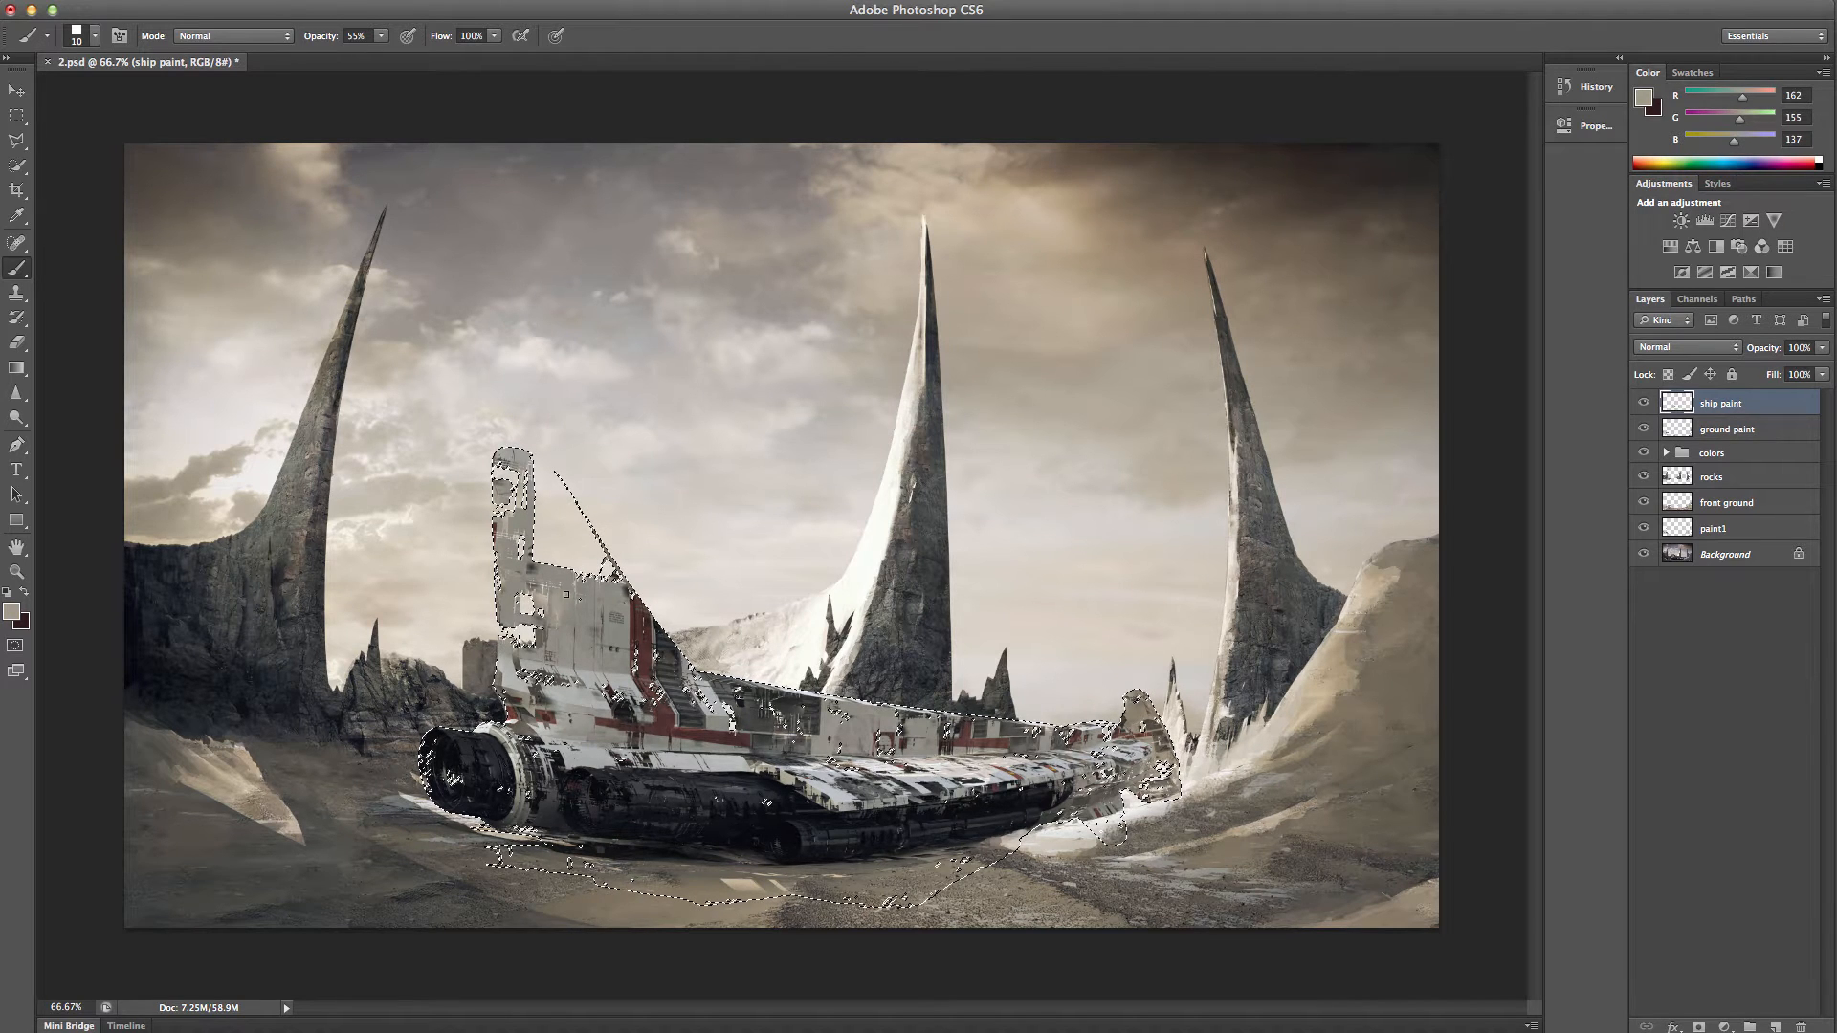
alt+click(570, 584)
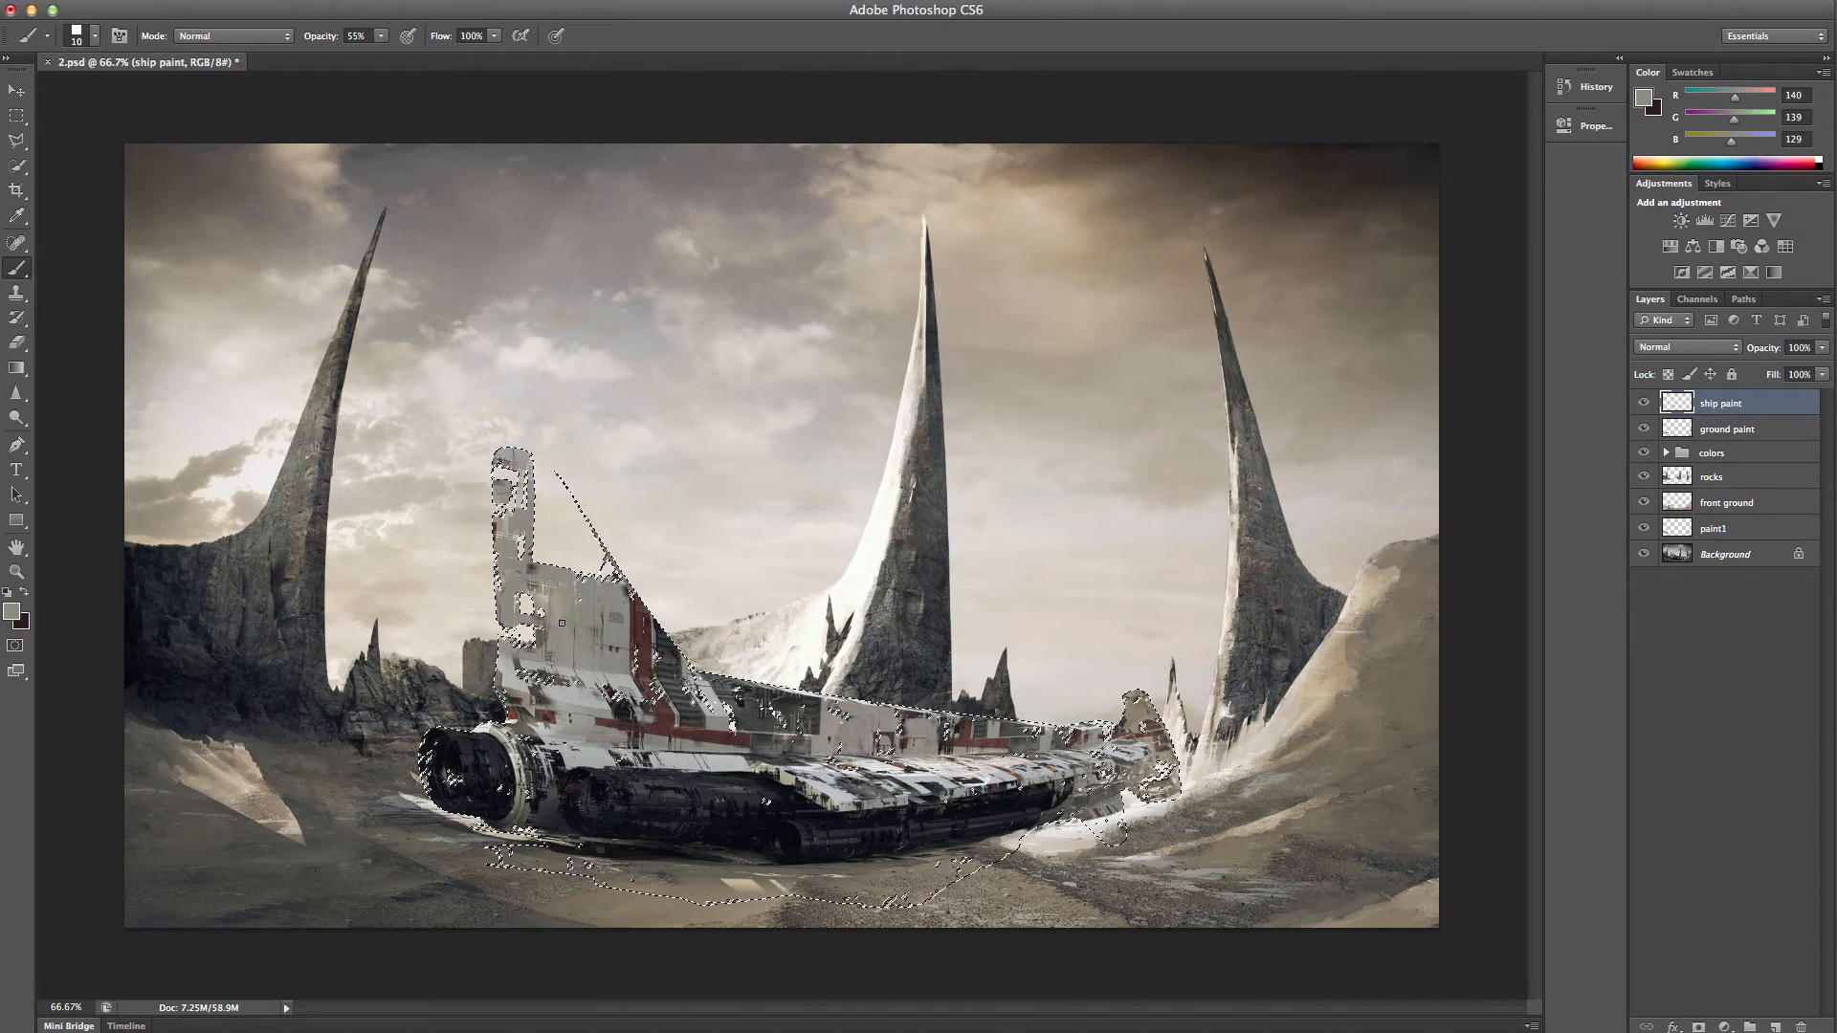
alt+click(507, 665)
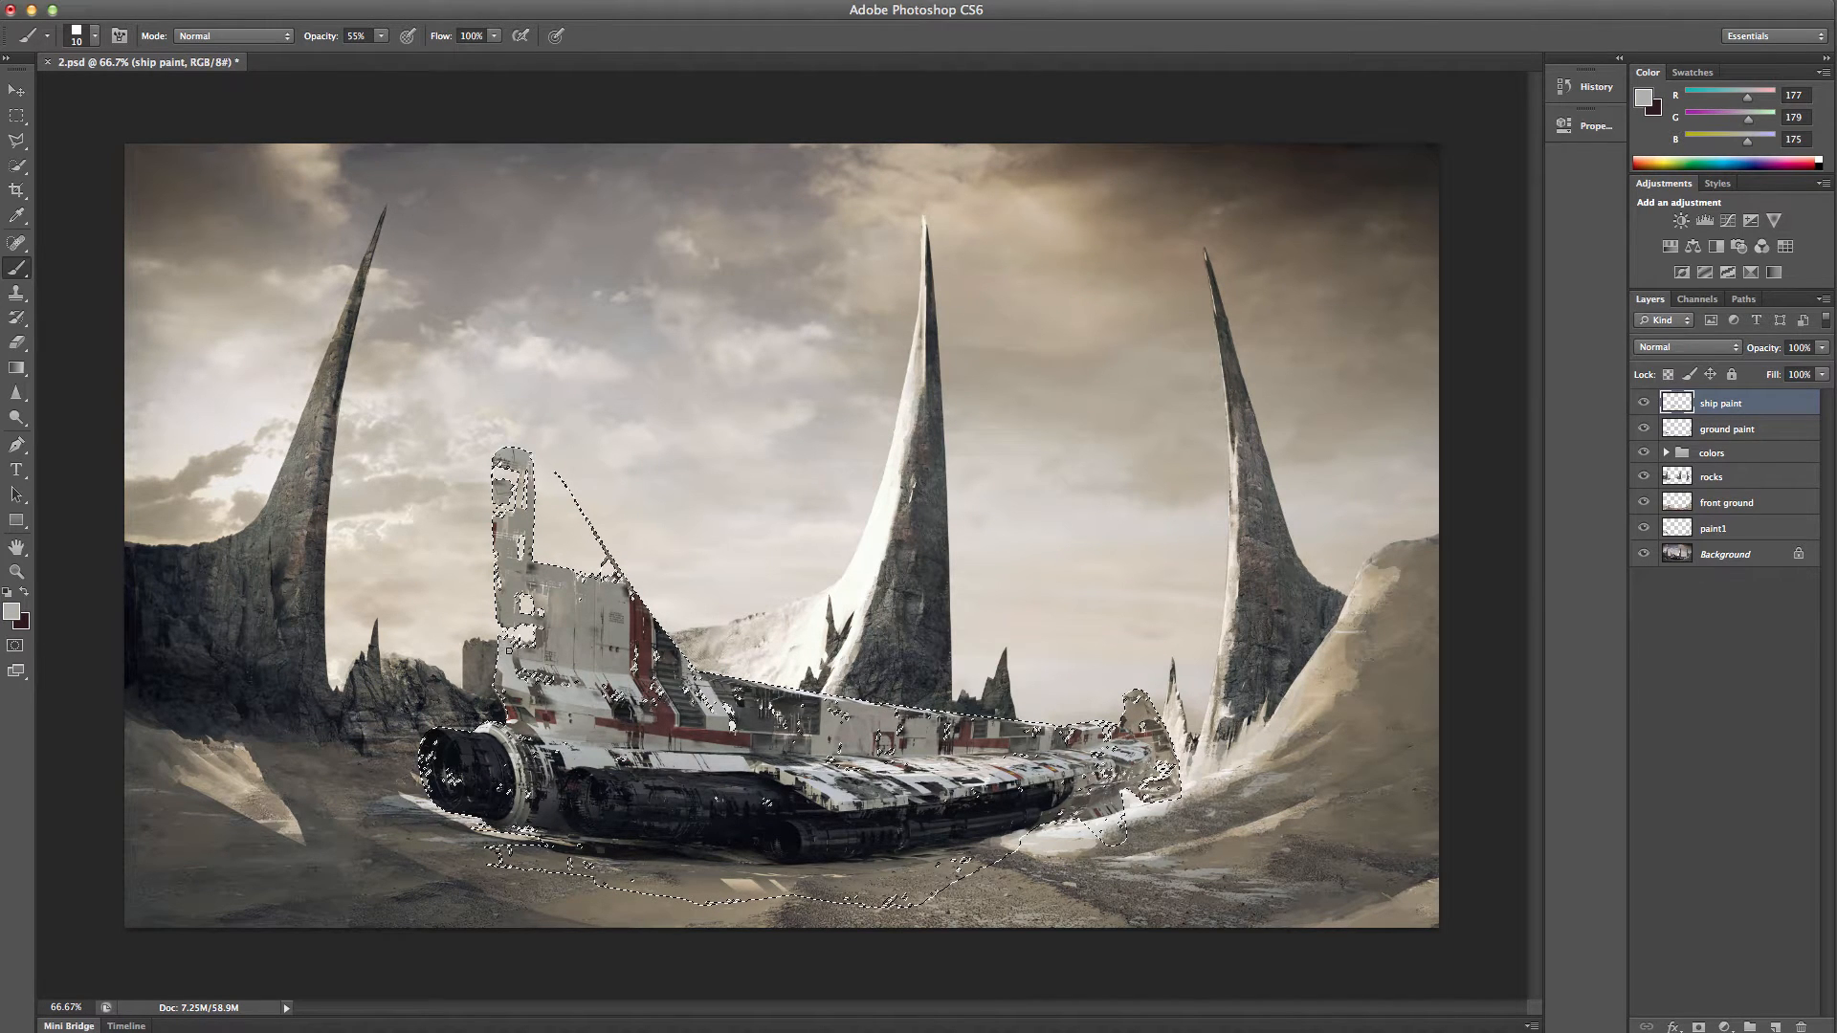
alt+click(536, 657)
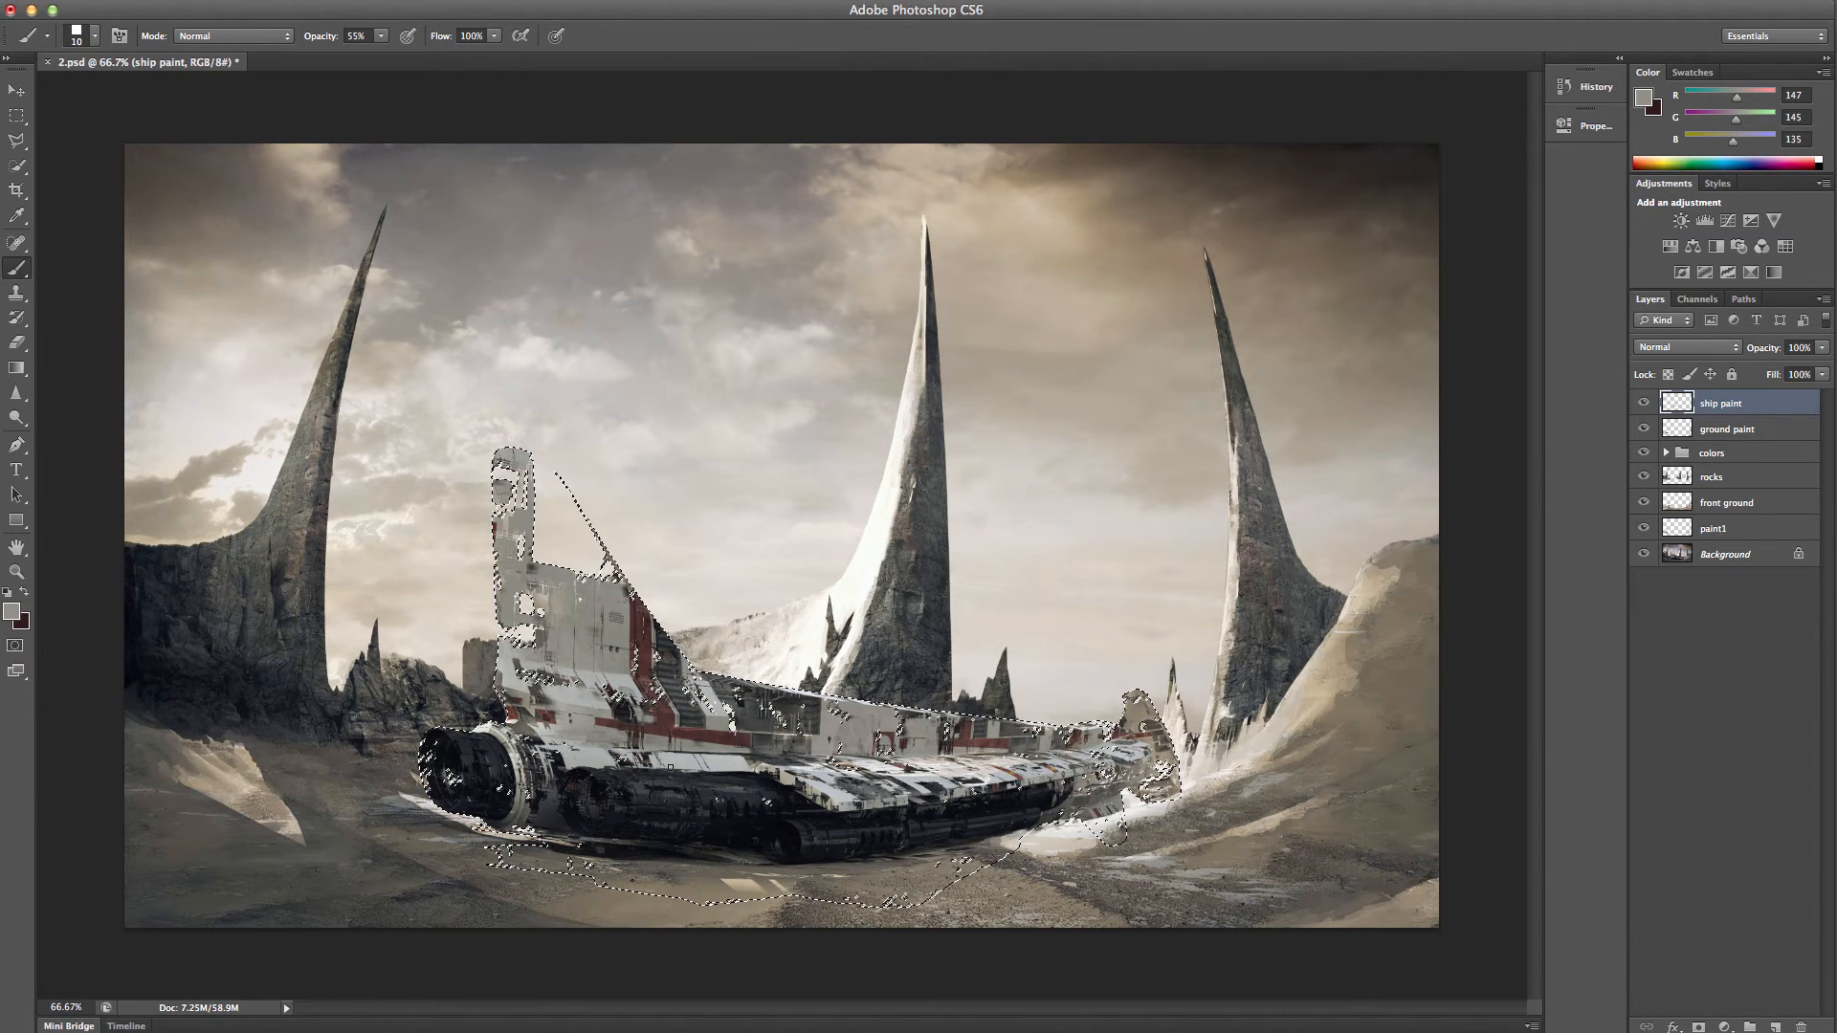
- Paint the upper side panels from the middle of the hull to its far end with sampled dark and light greys
alt+click(840, 729)
alt+click(909, 708)
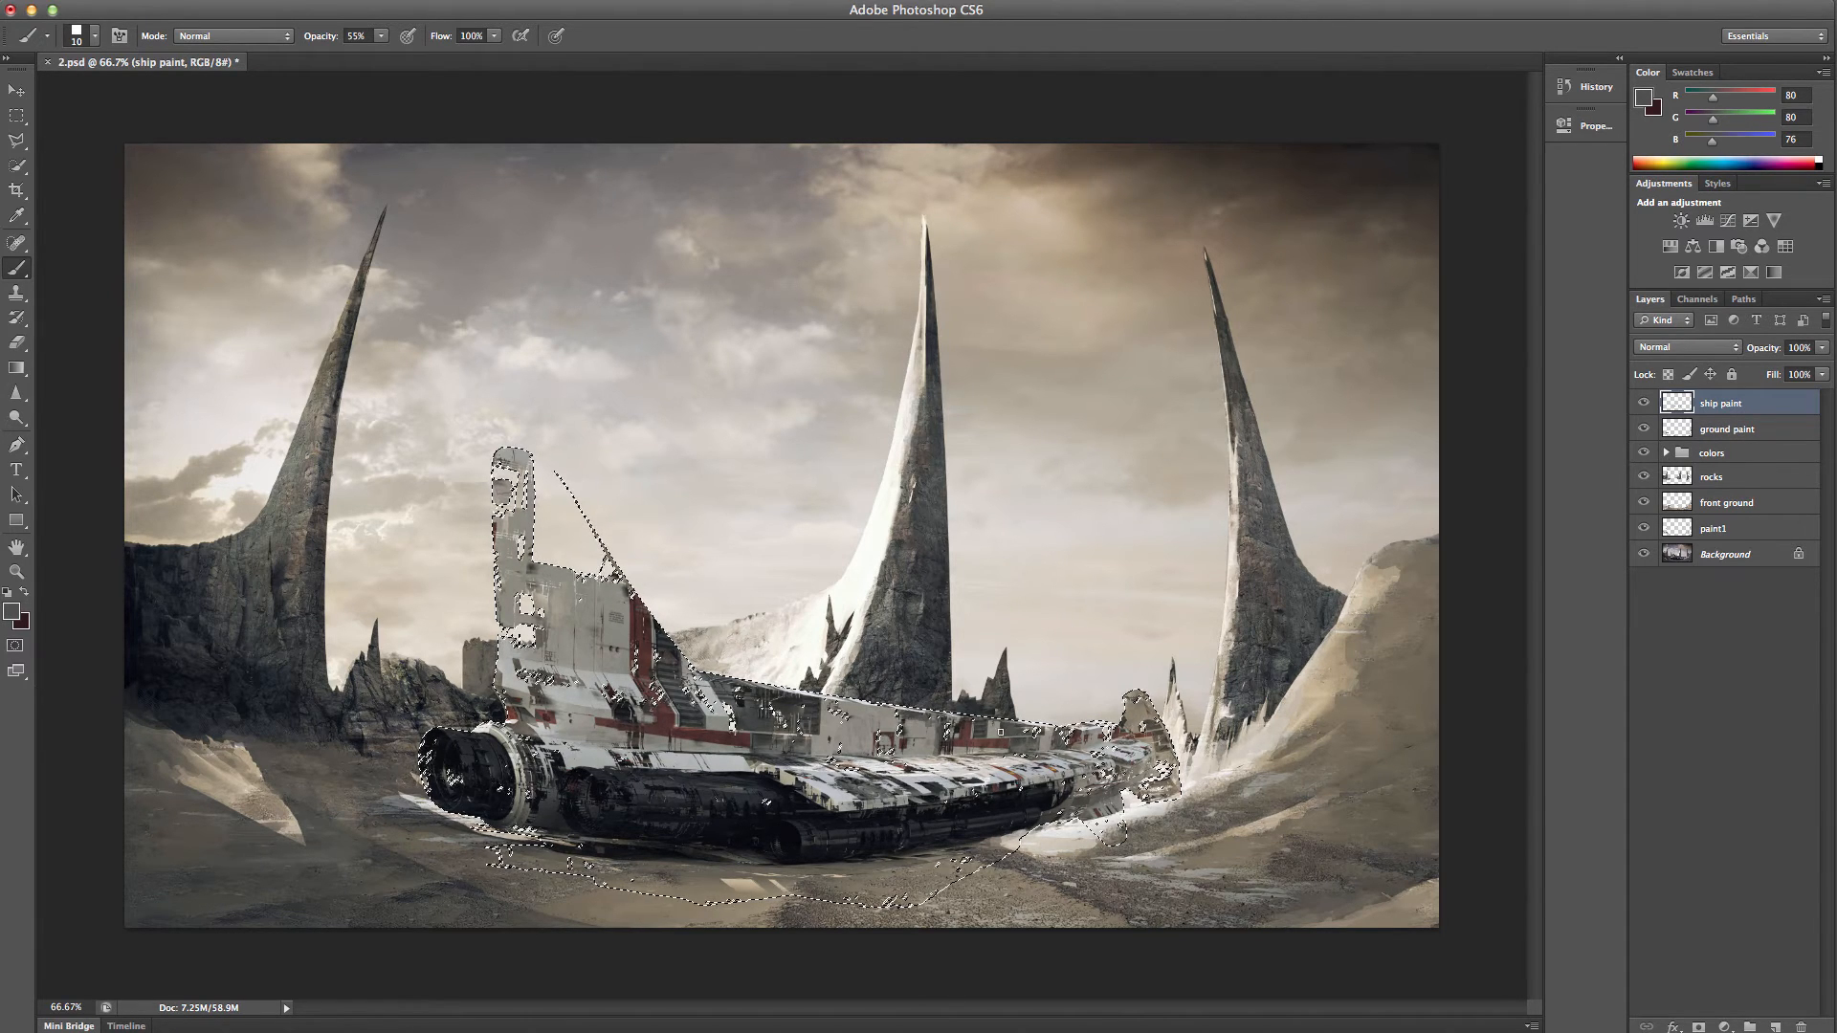
alt+click(989, 698)
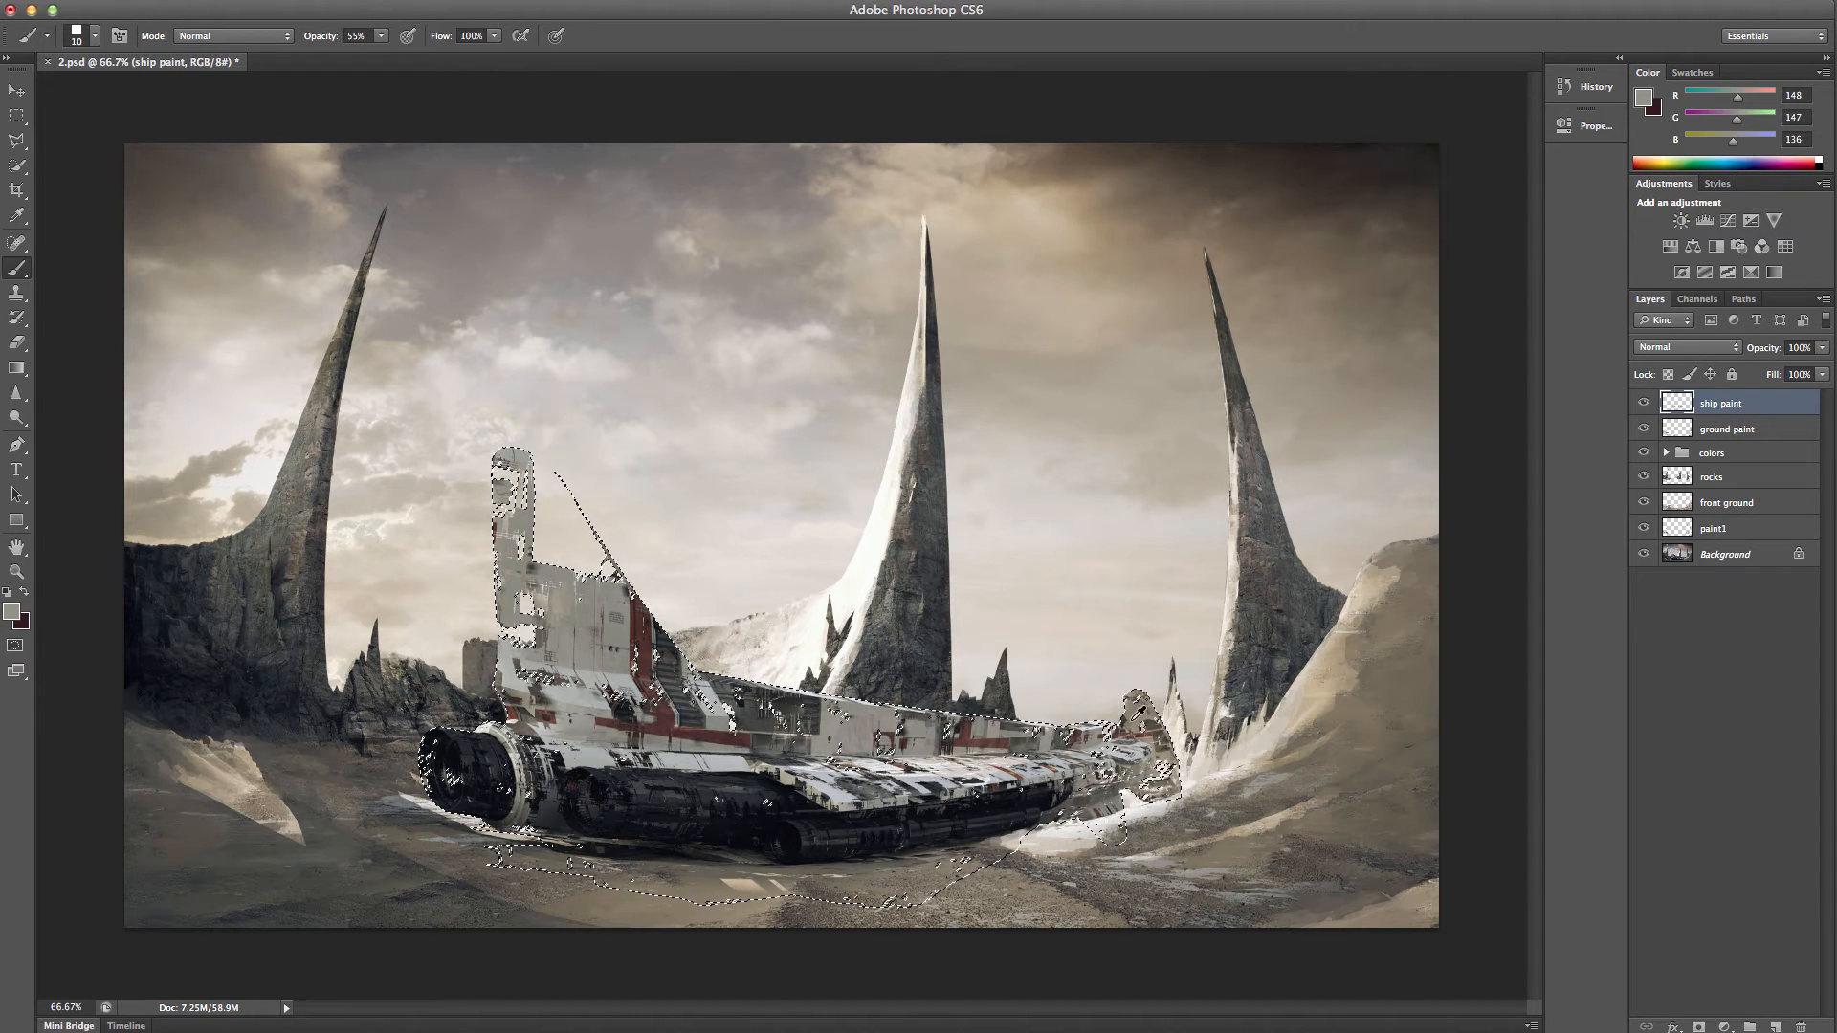
alt+click(1136, 714)
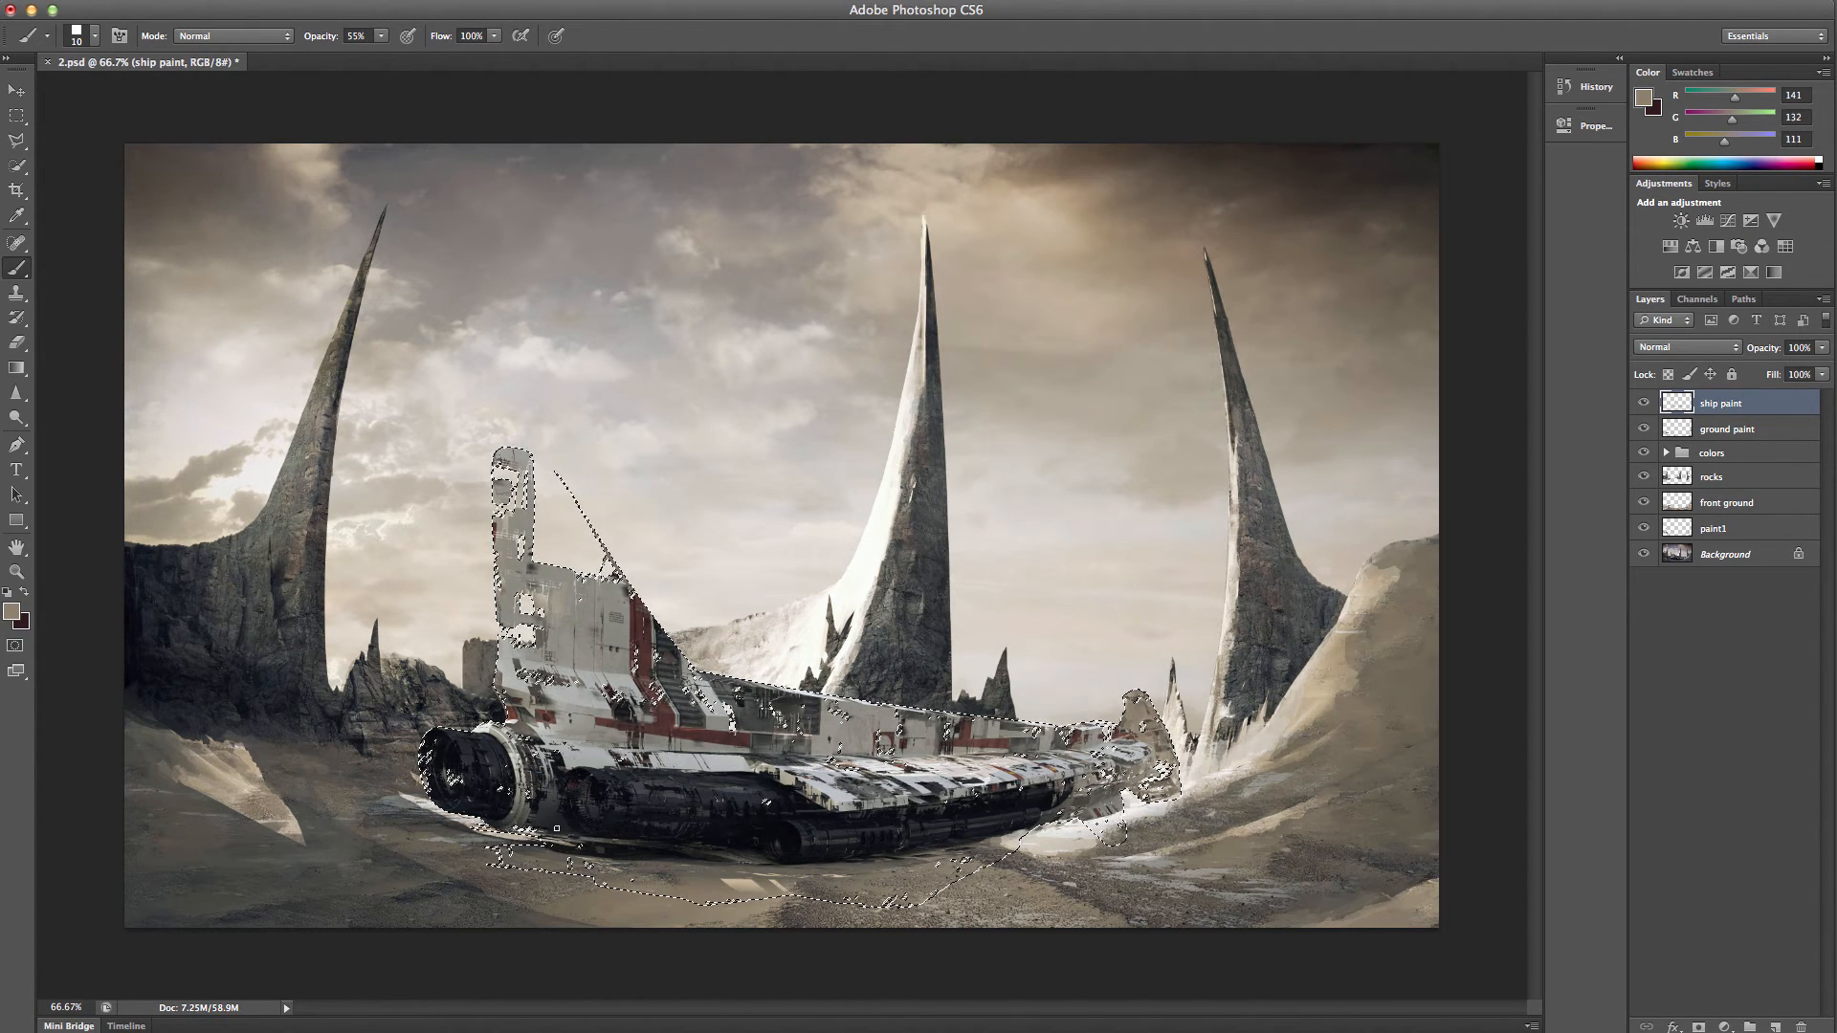
- Touch up the near engine and the hull edge above it with sampled dark grey, light grey and brownish red
alt+click(549, 800)
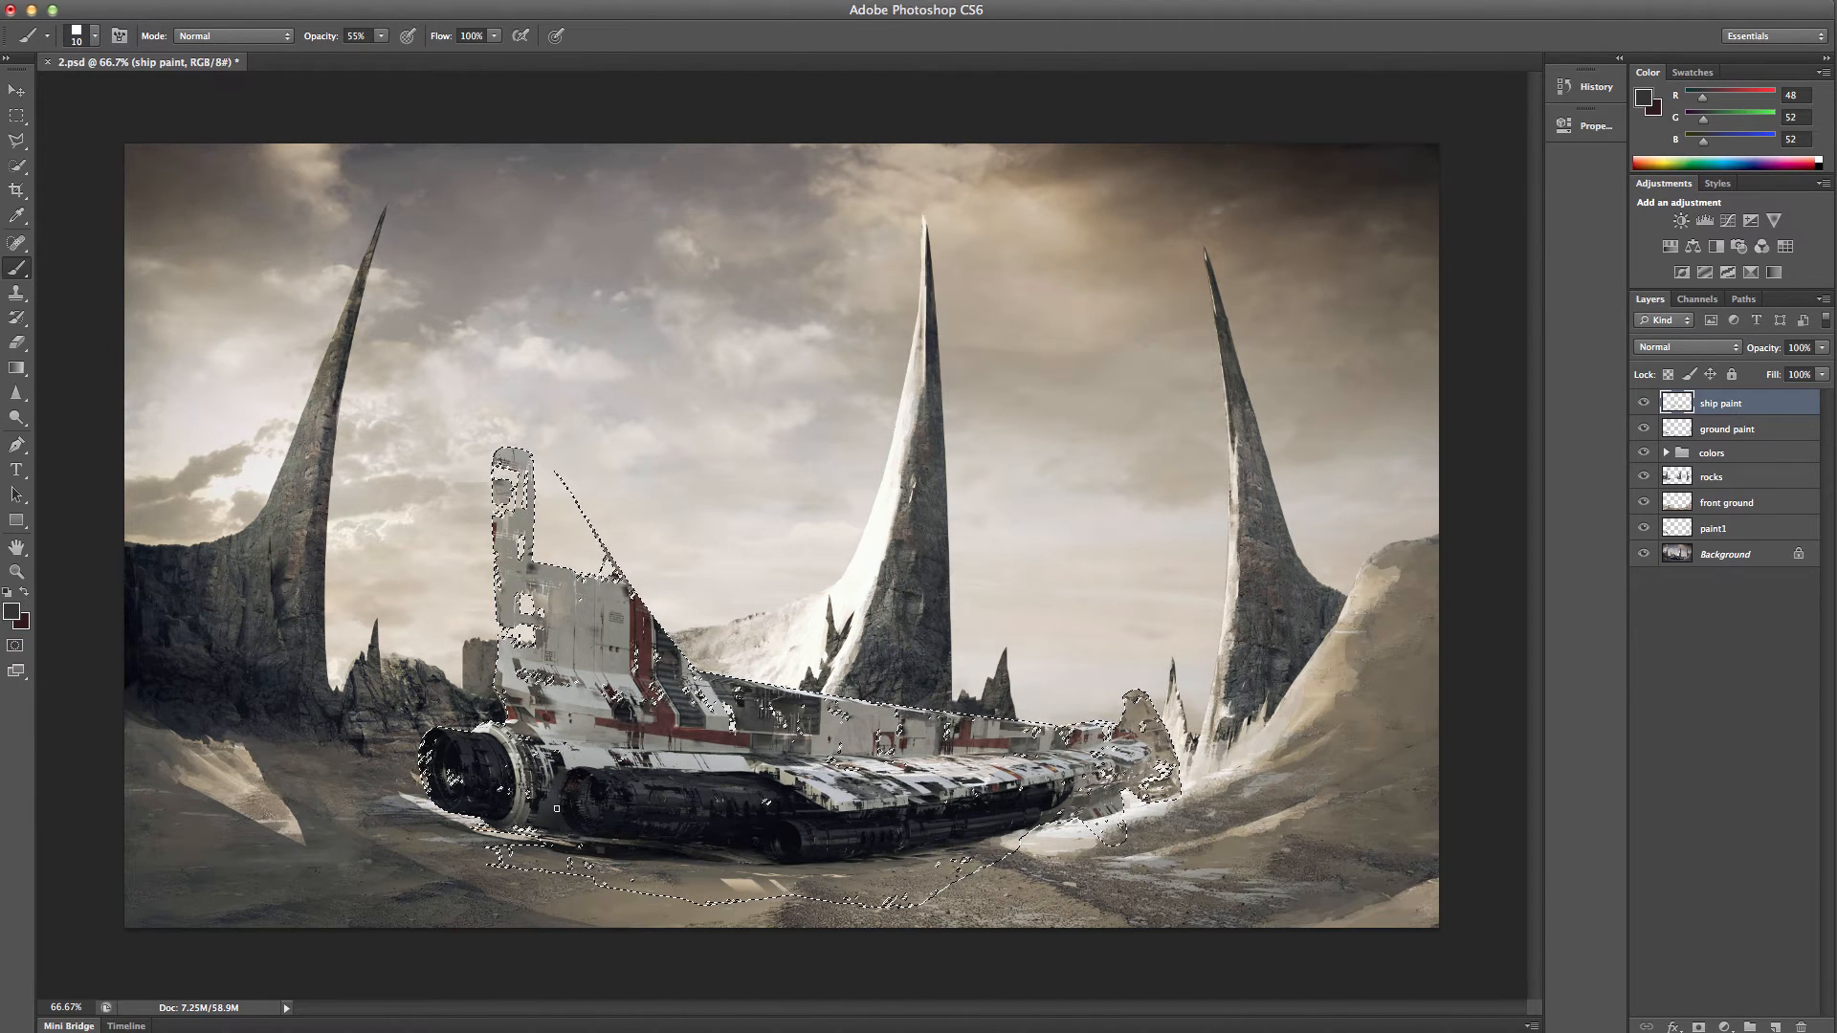
alt+click(568, 769)
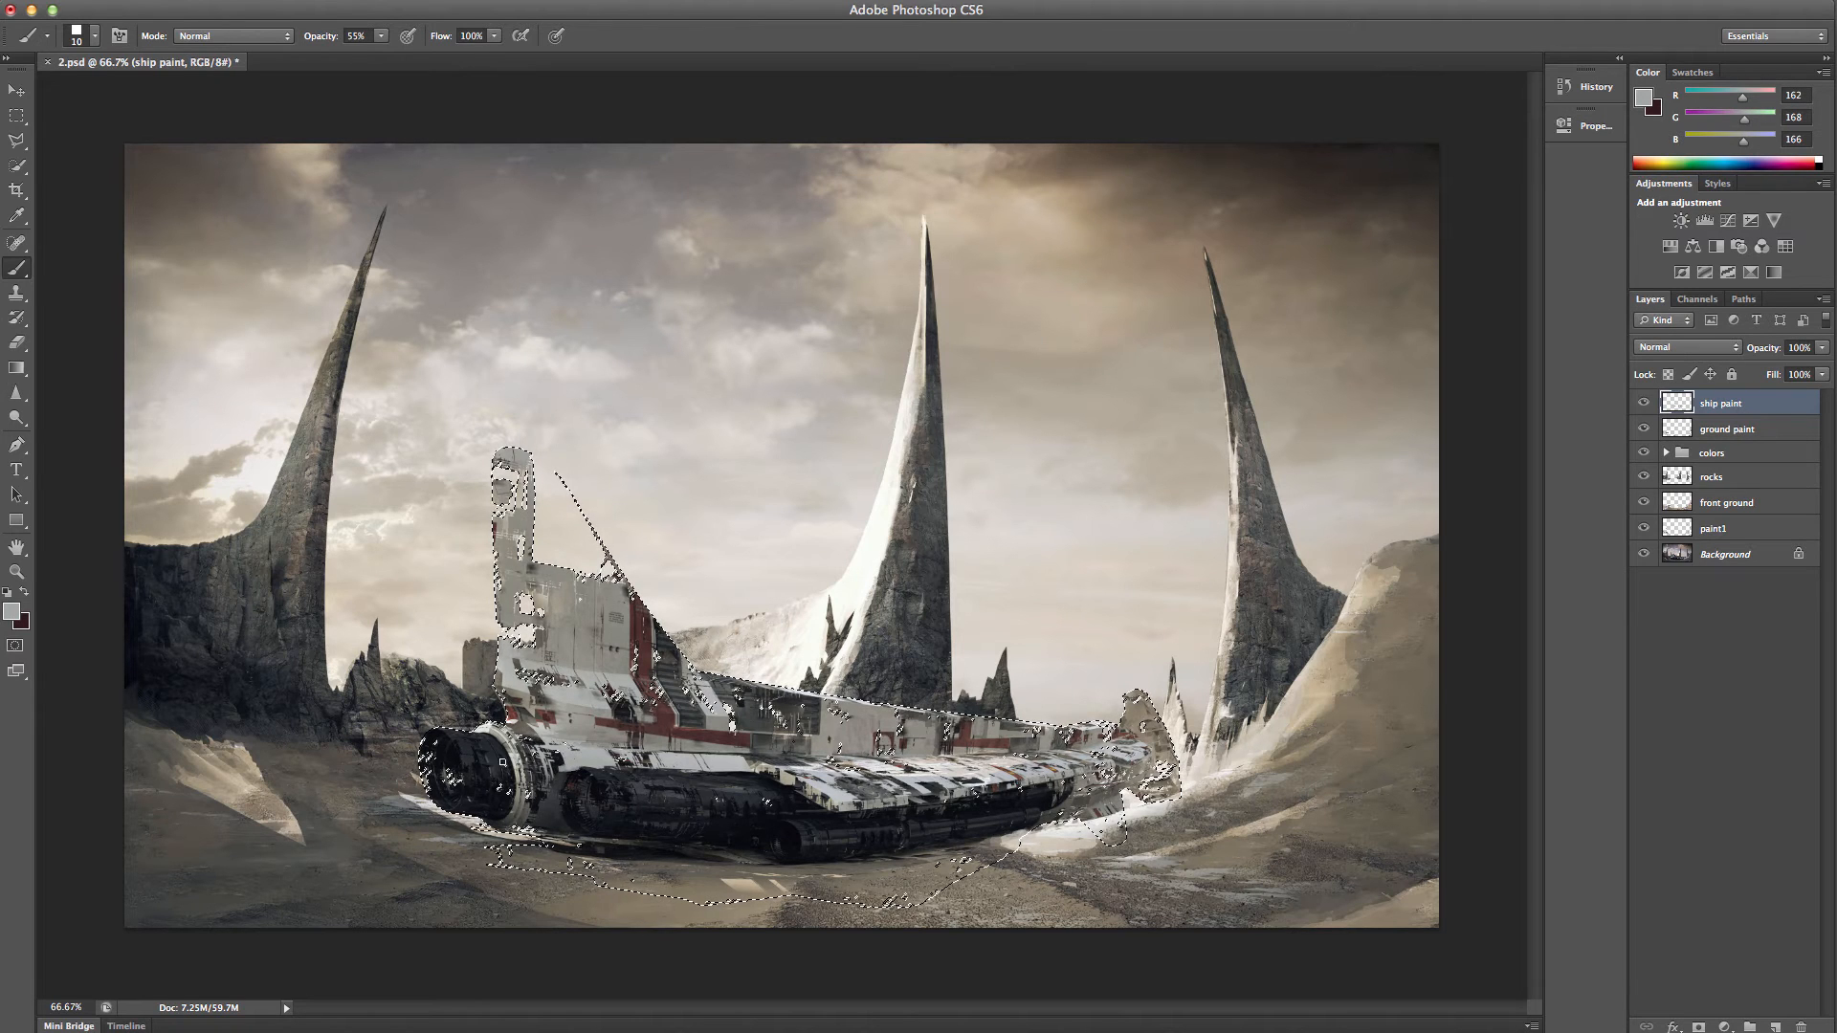
alt+click(529, 716)
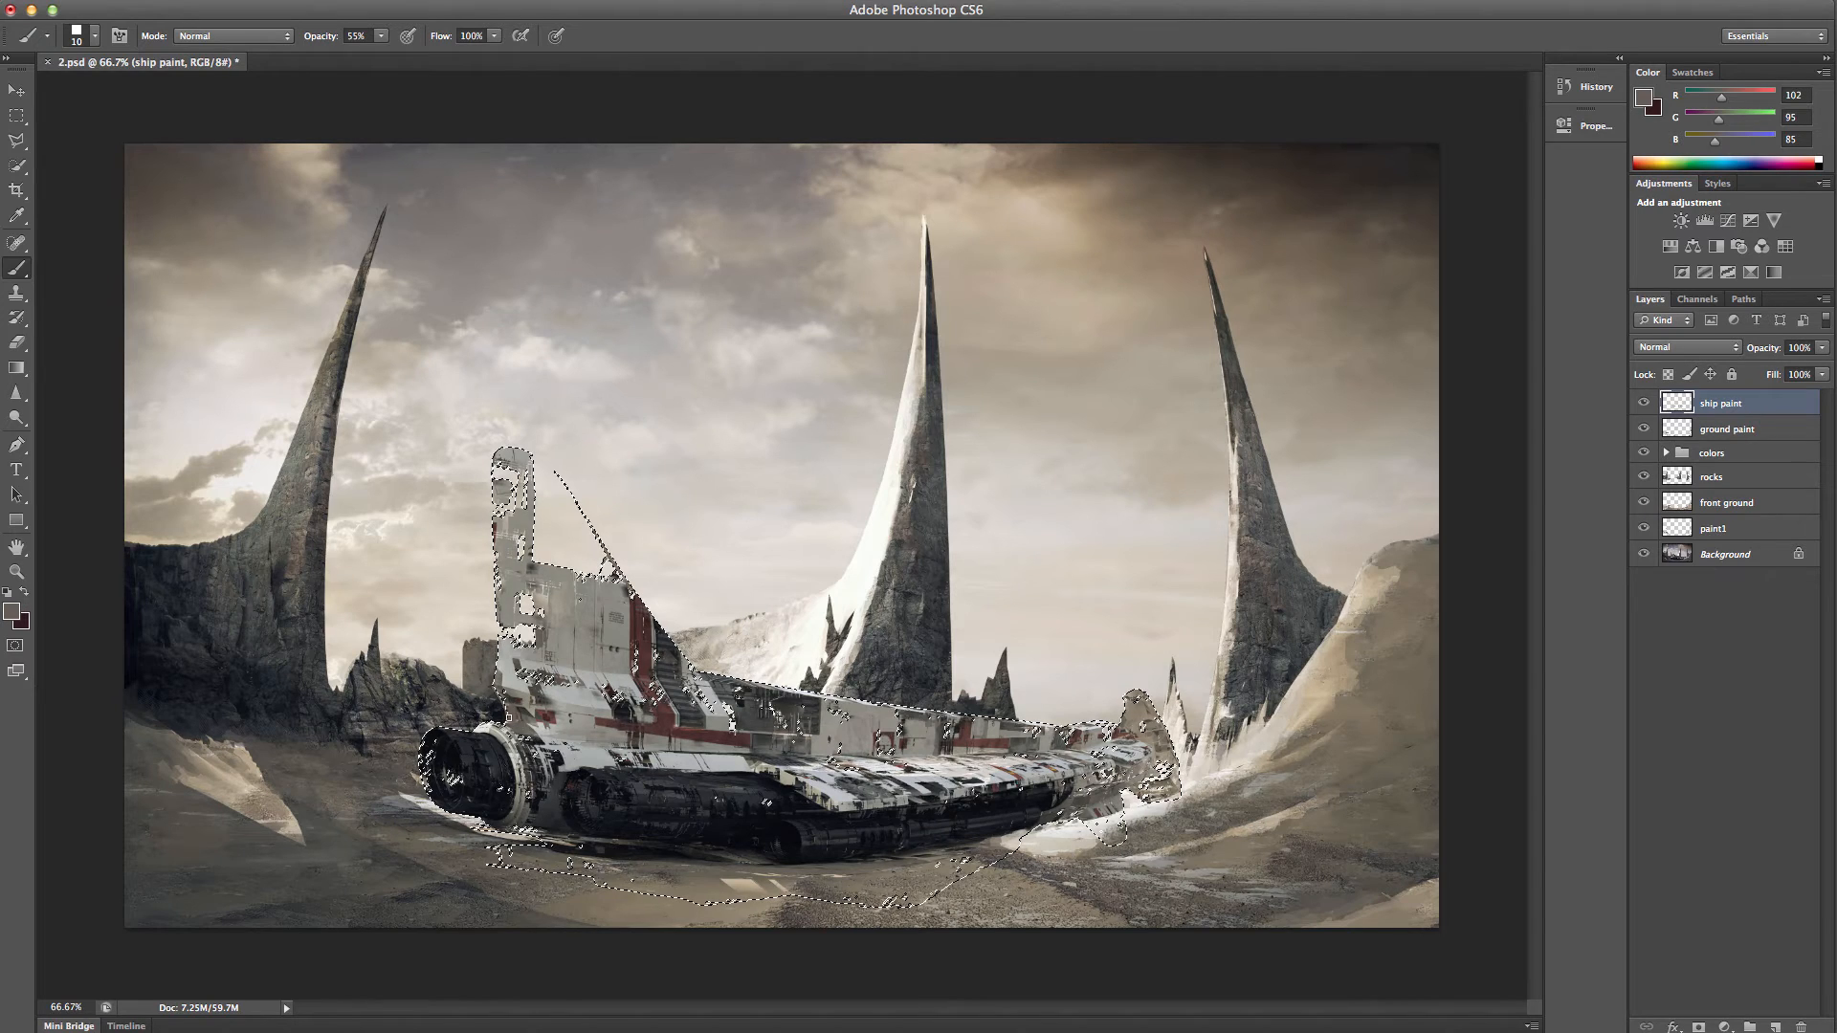
alt+click(542, 728)
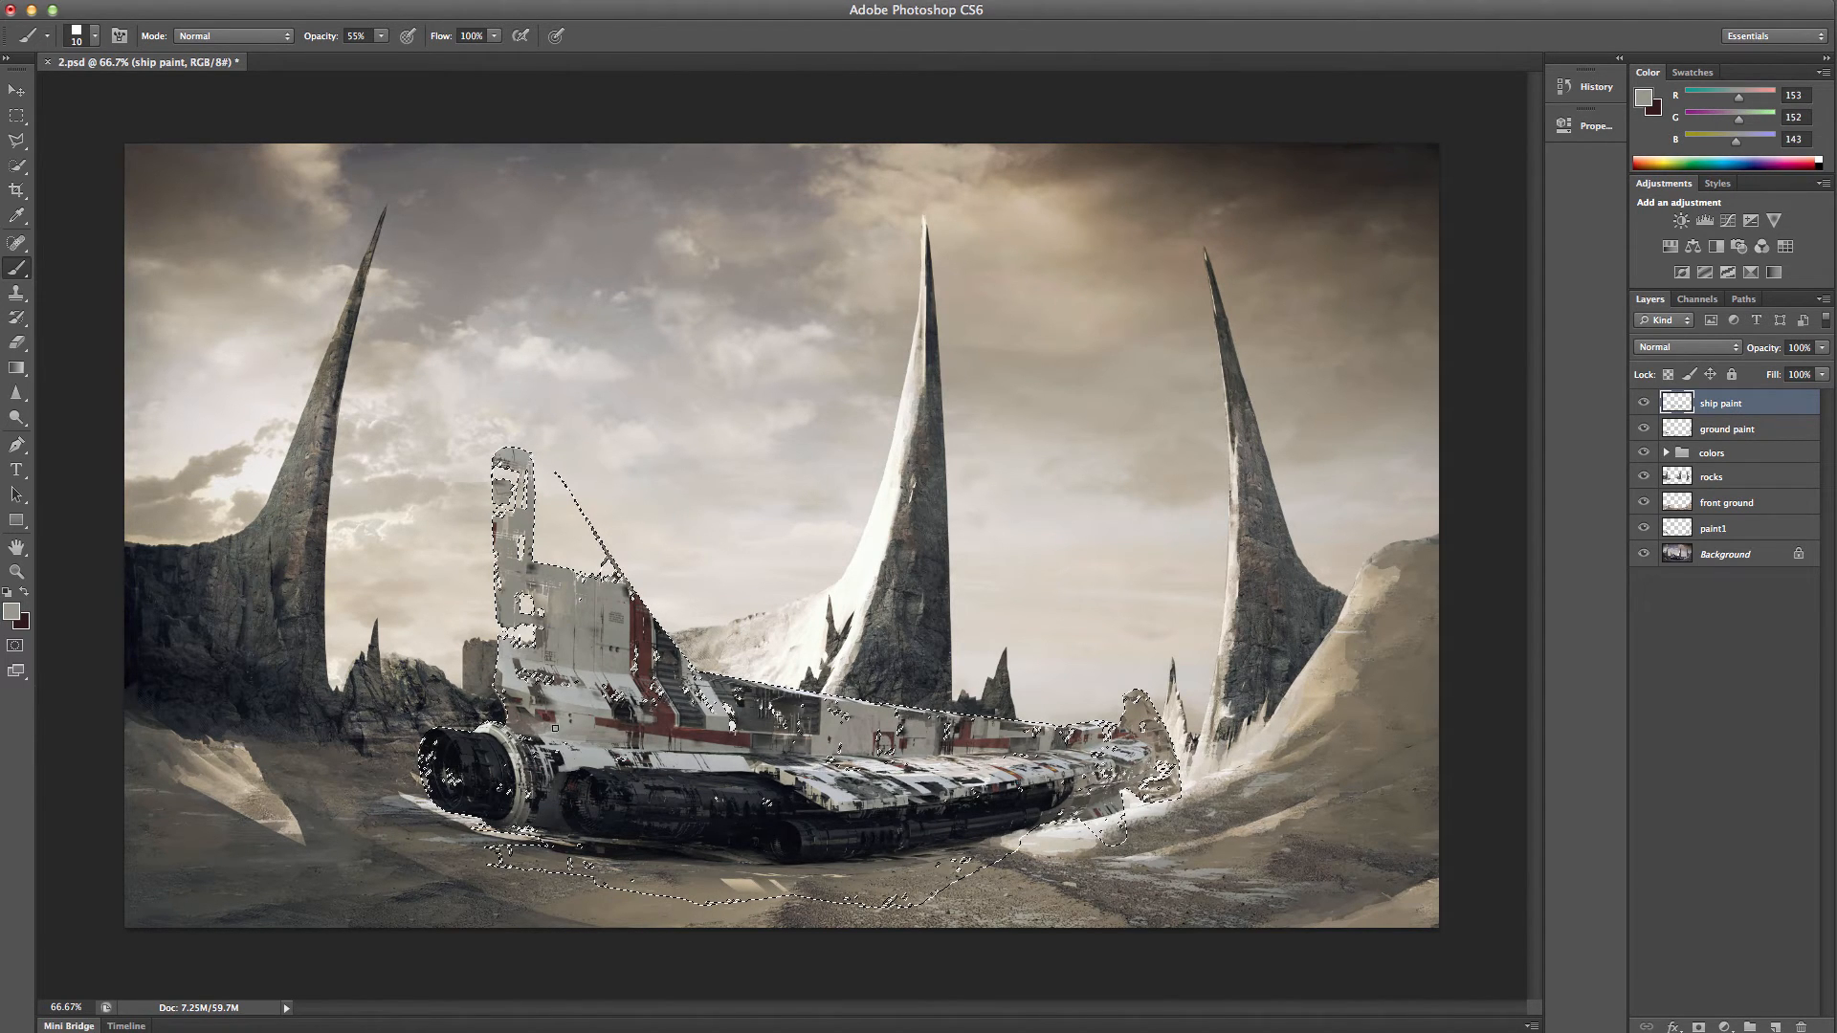
alt+click(554, 717)
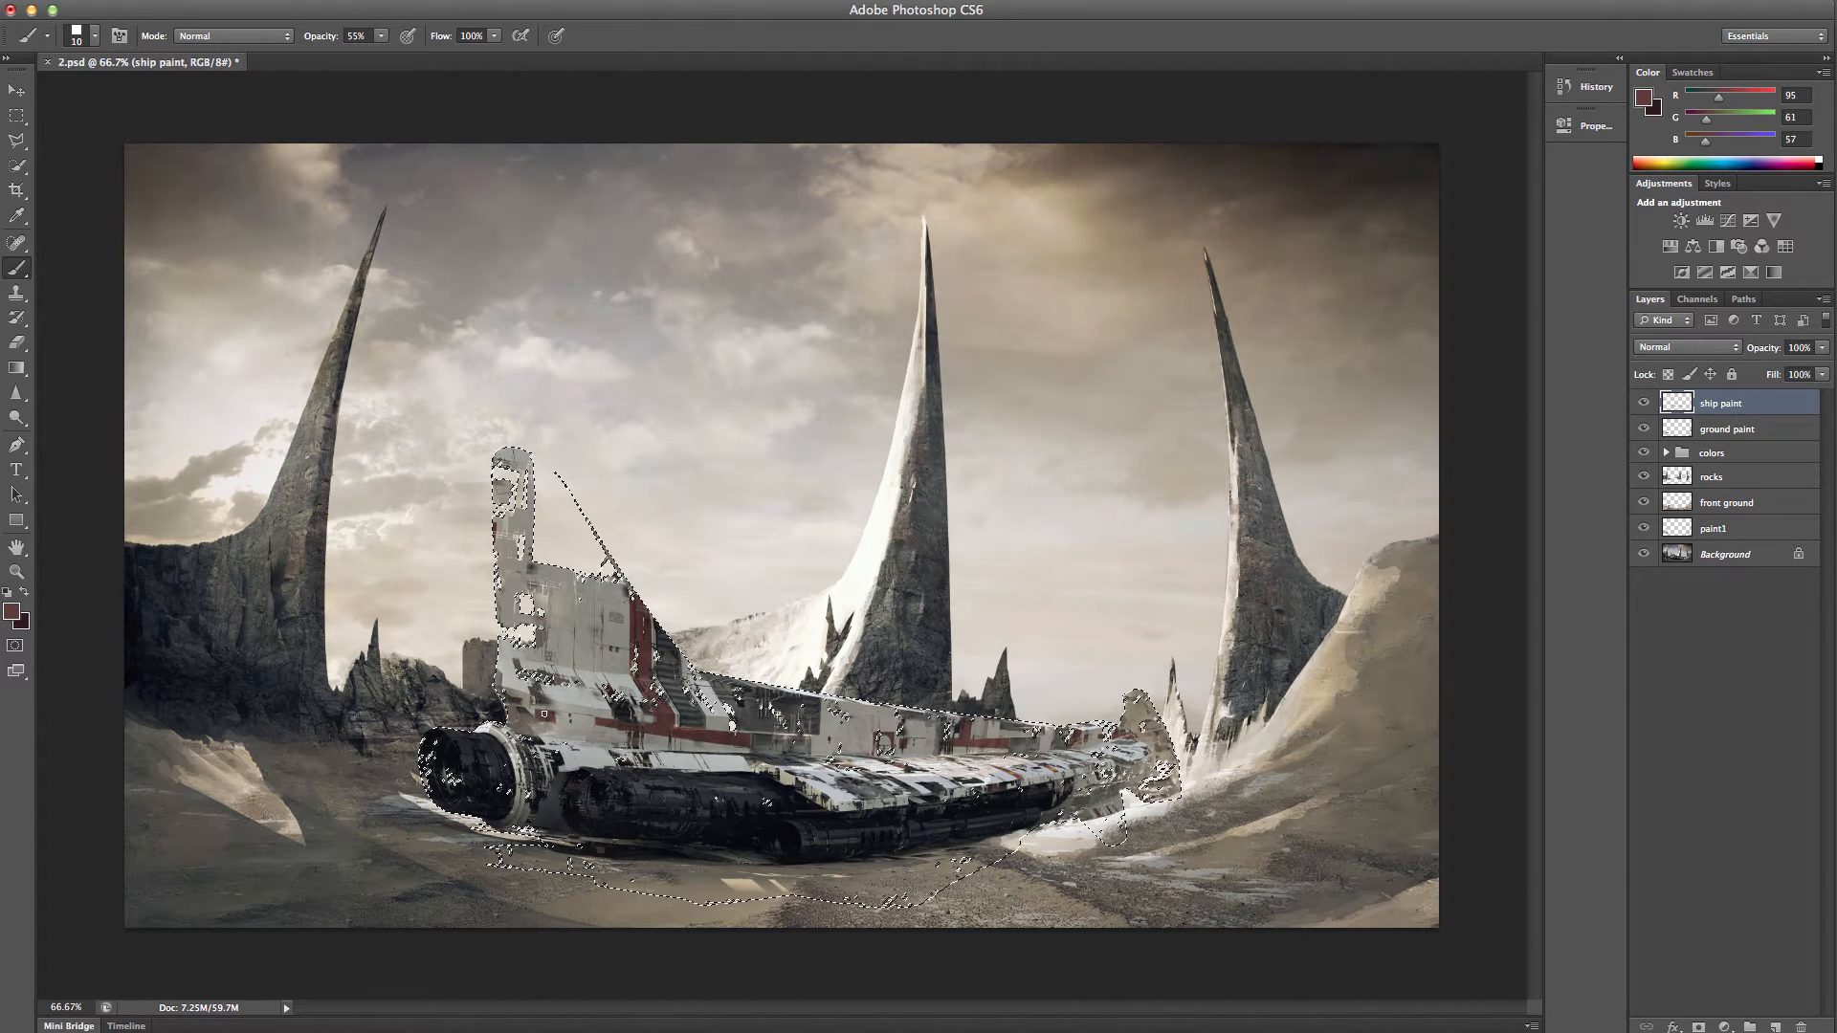
alt+click(557, 720)
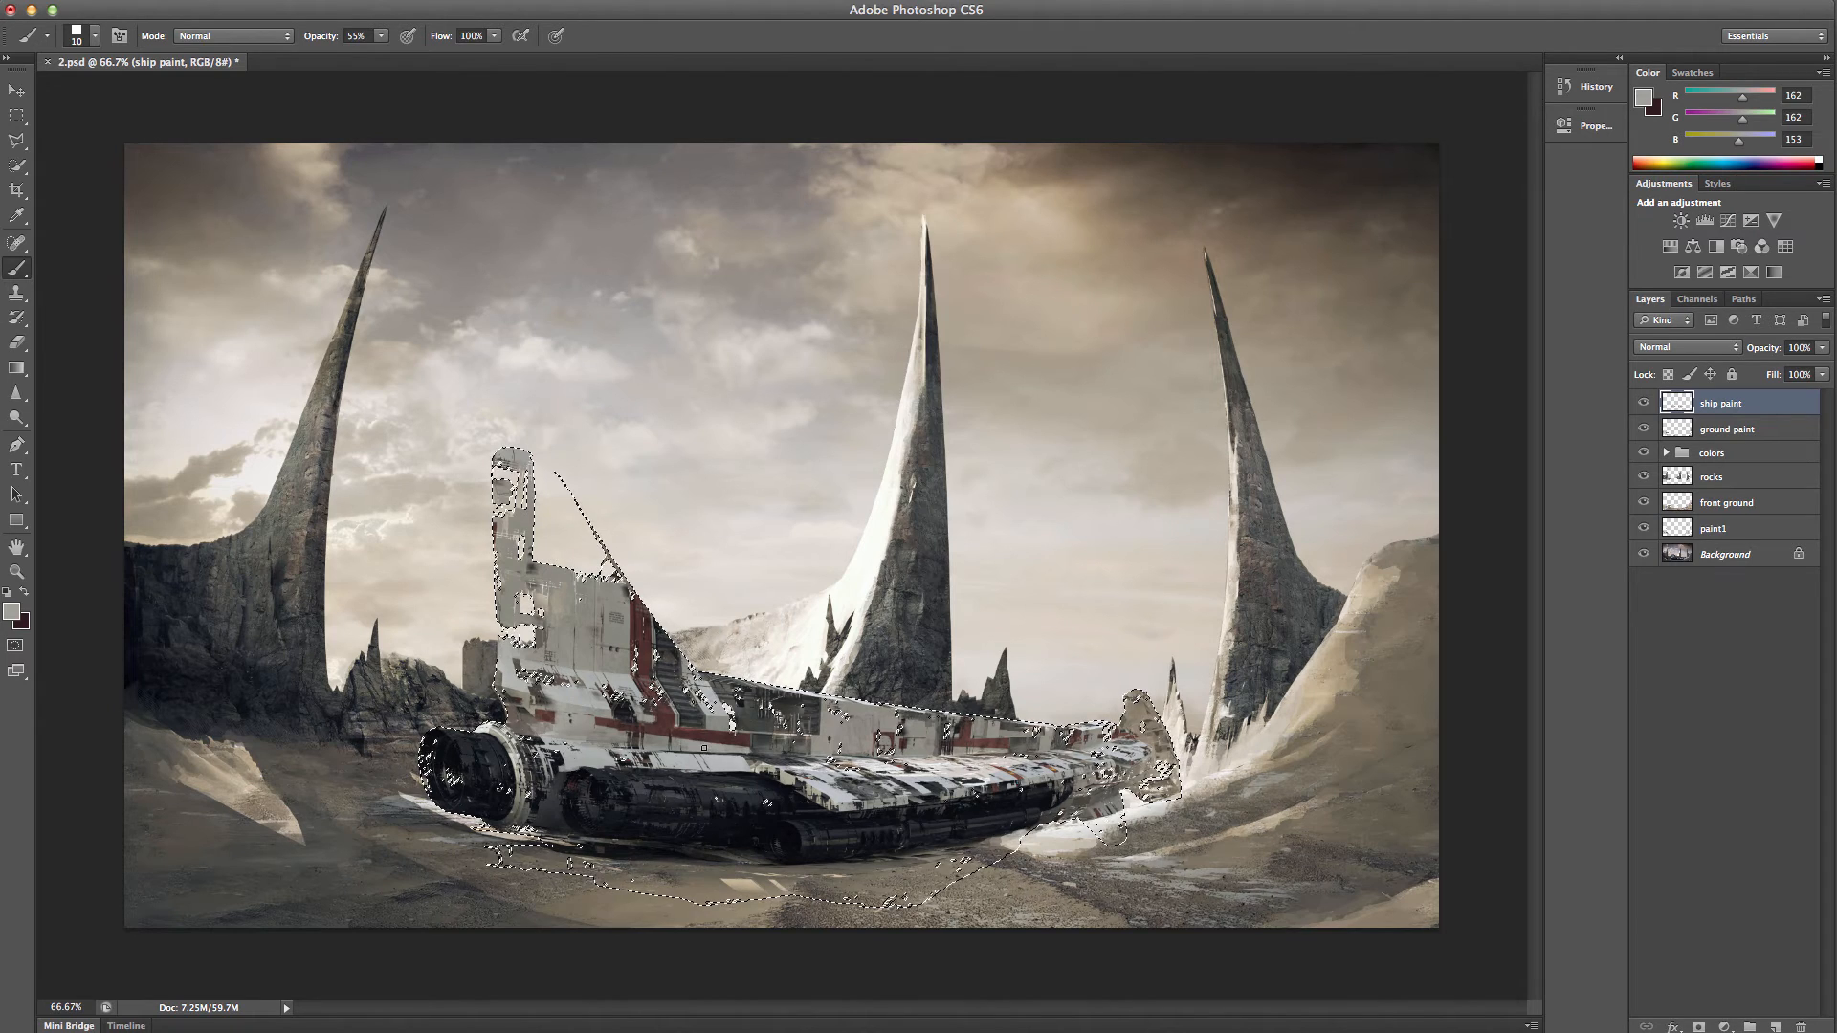
- Paint the shadowed upper side panels along the middle of the hull with sampled dark greys
alt+click(752, 718)
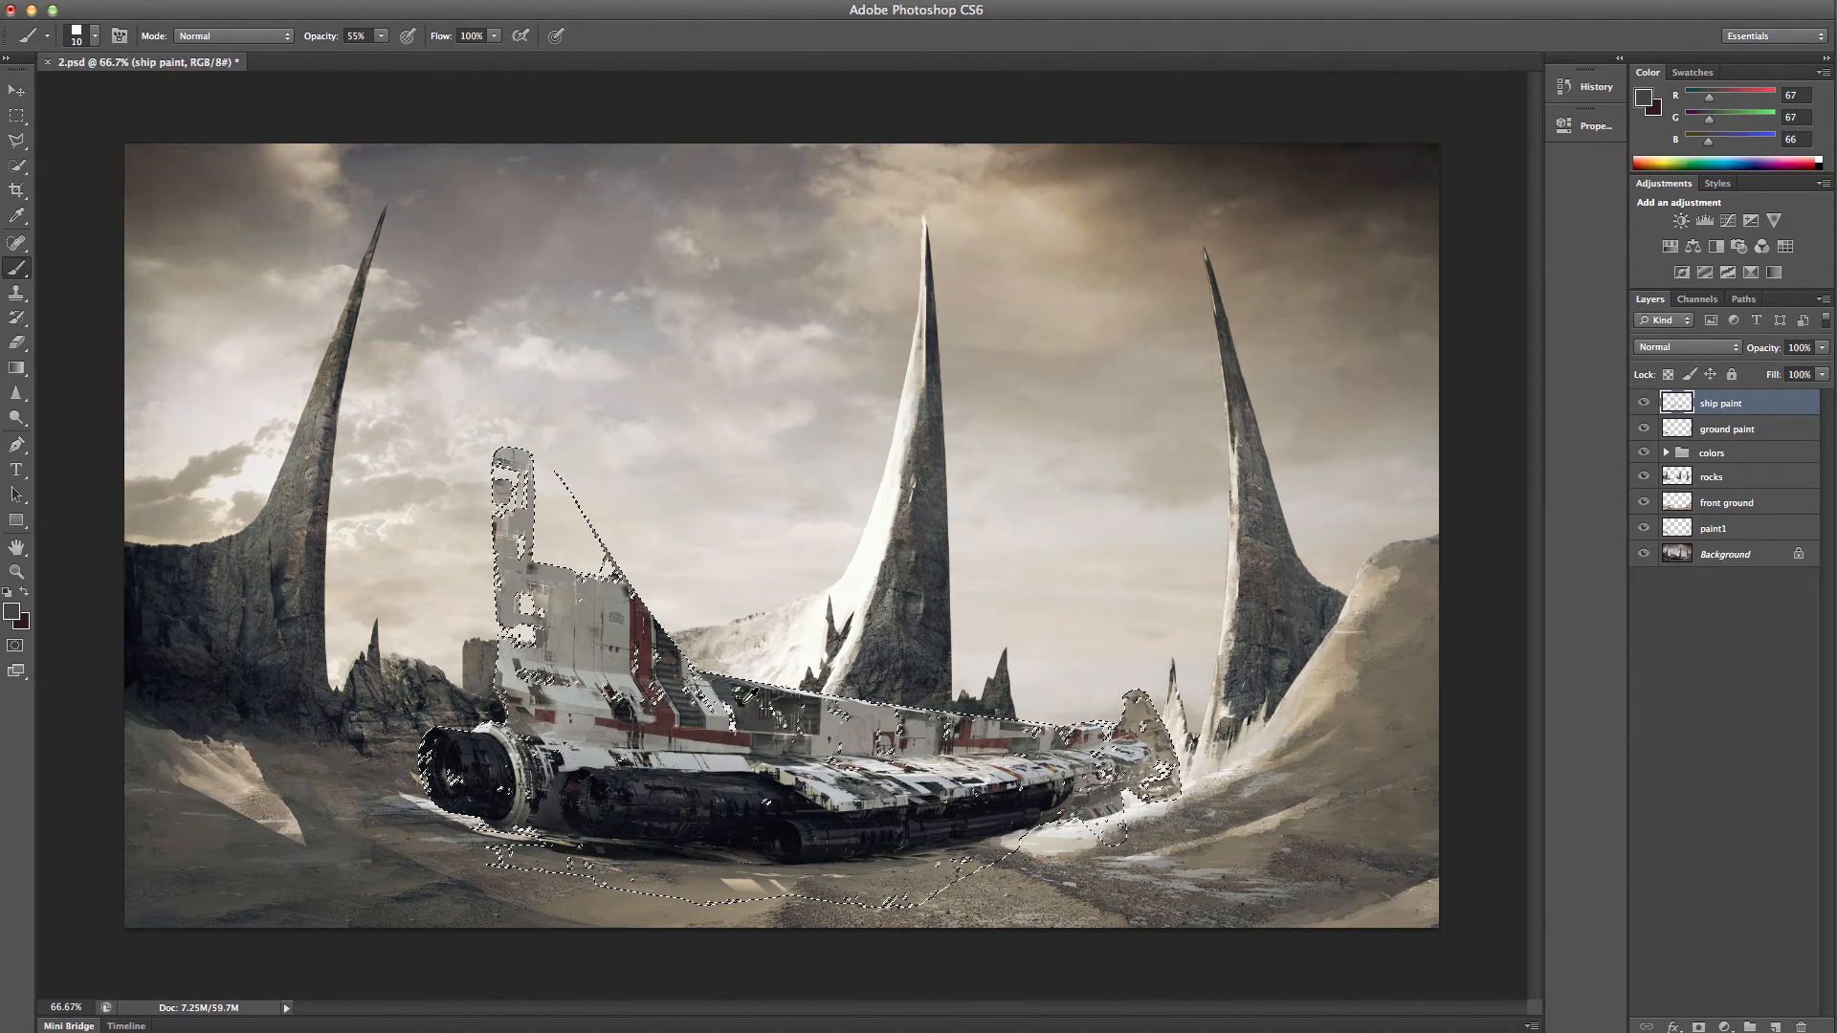
alt+click(736, 698)
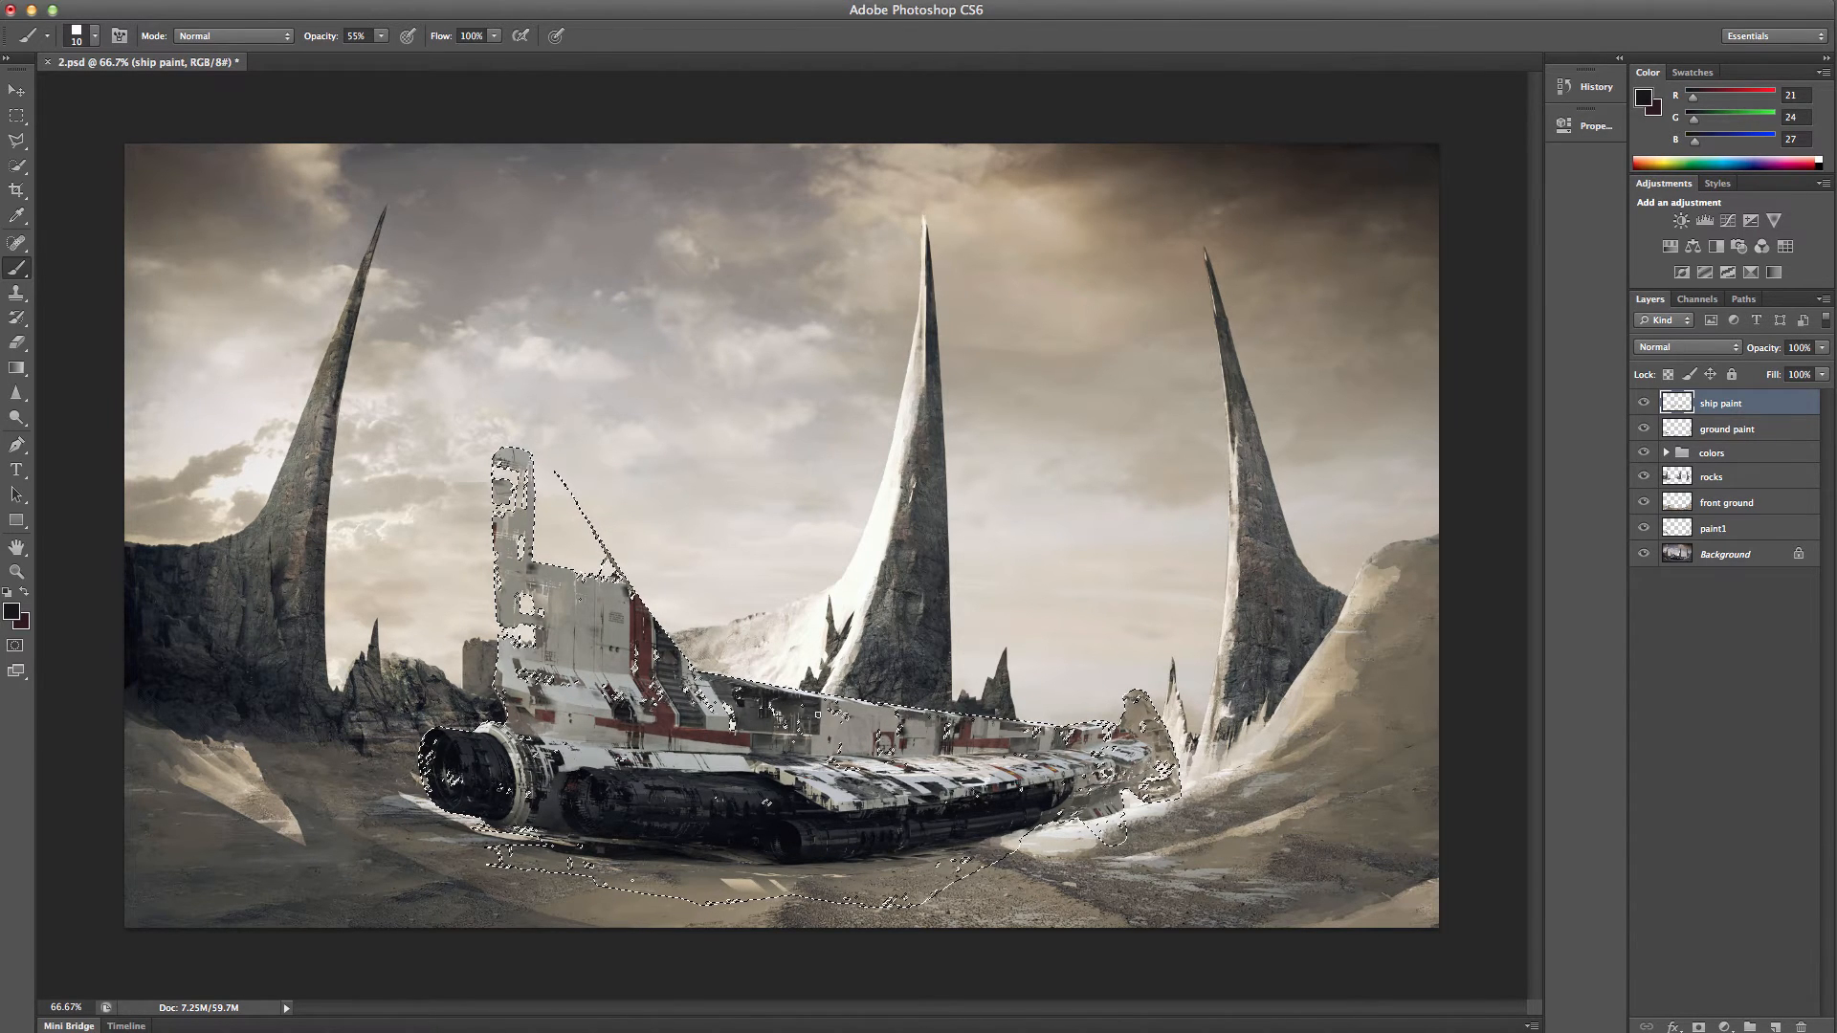
alt+click(808, 722)
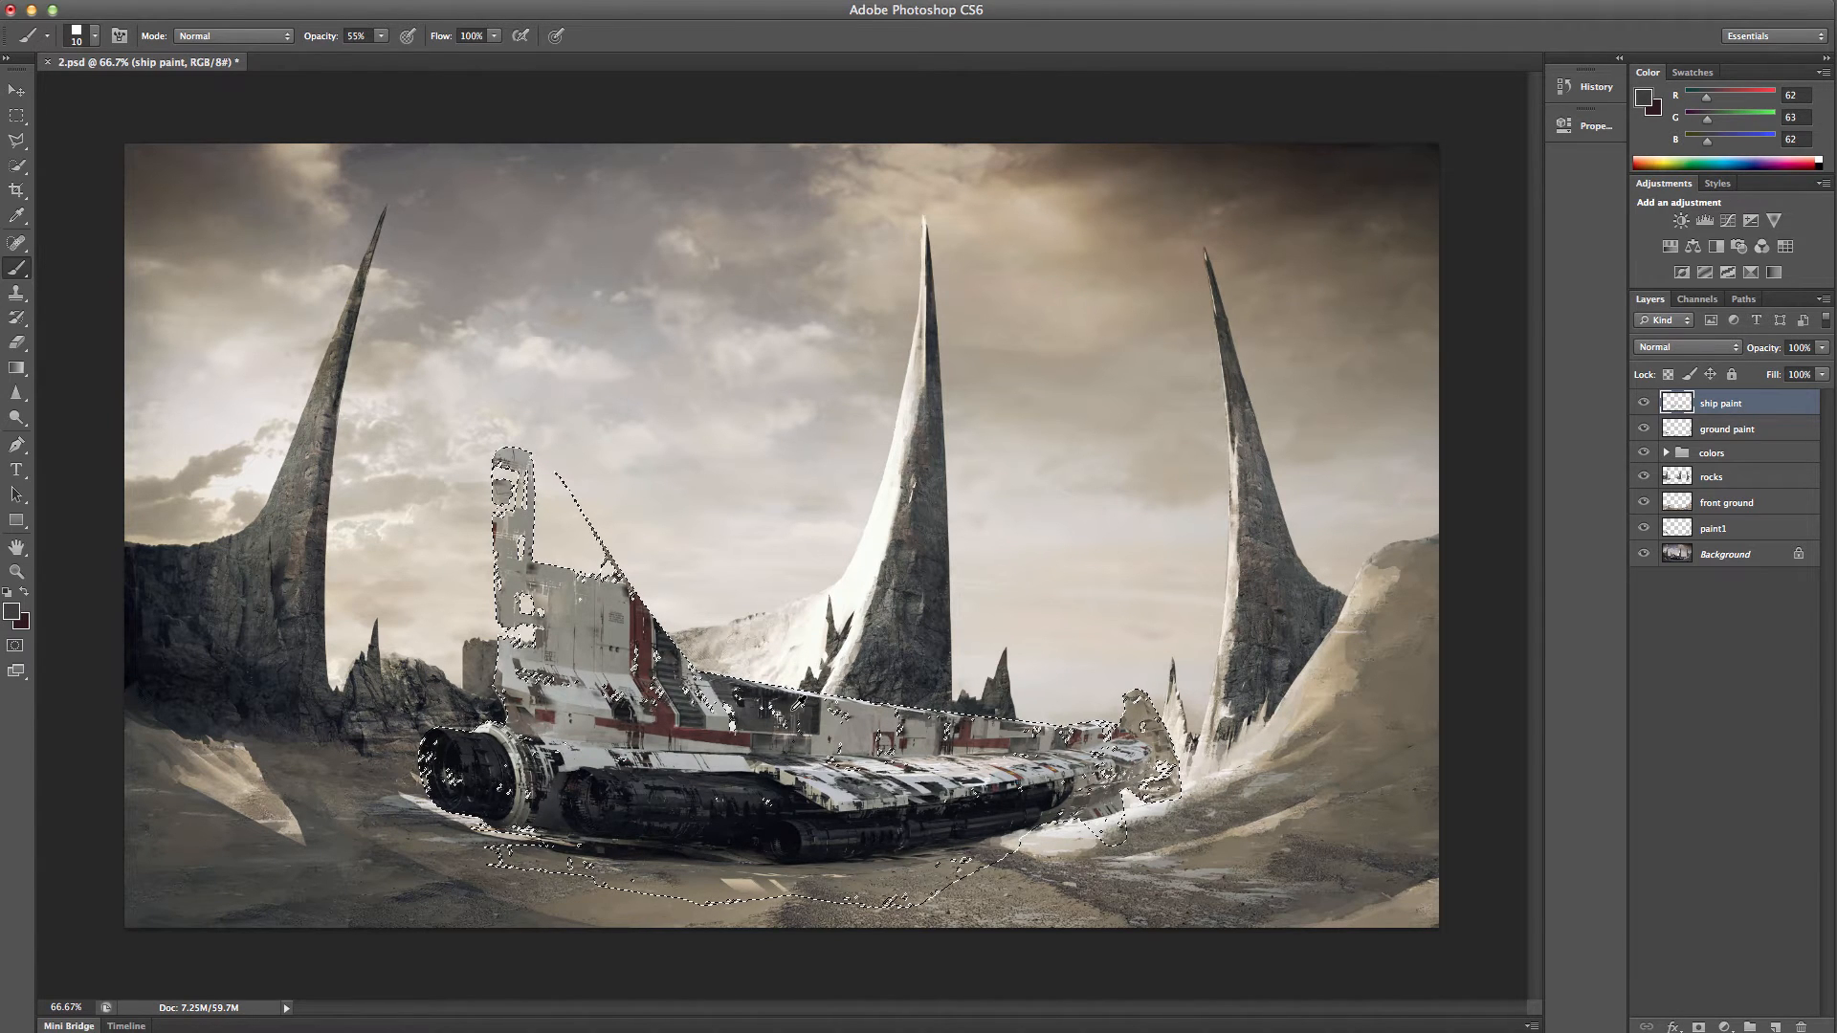
alt+click(815, 713)
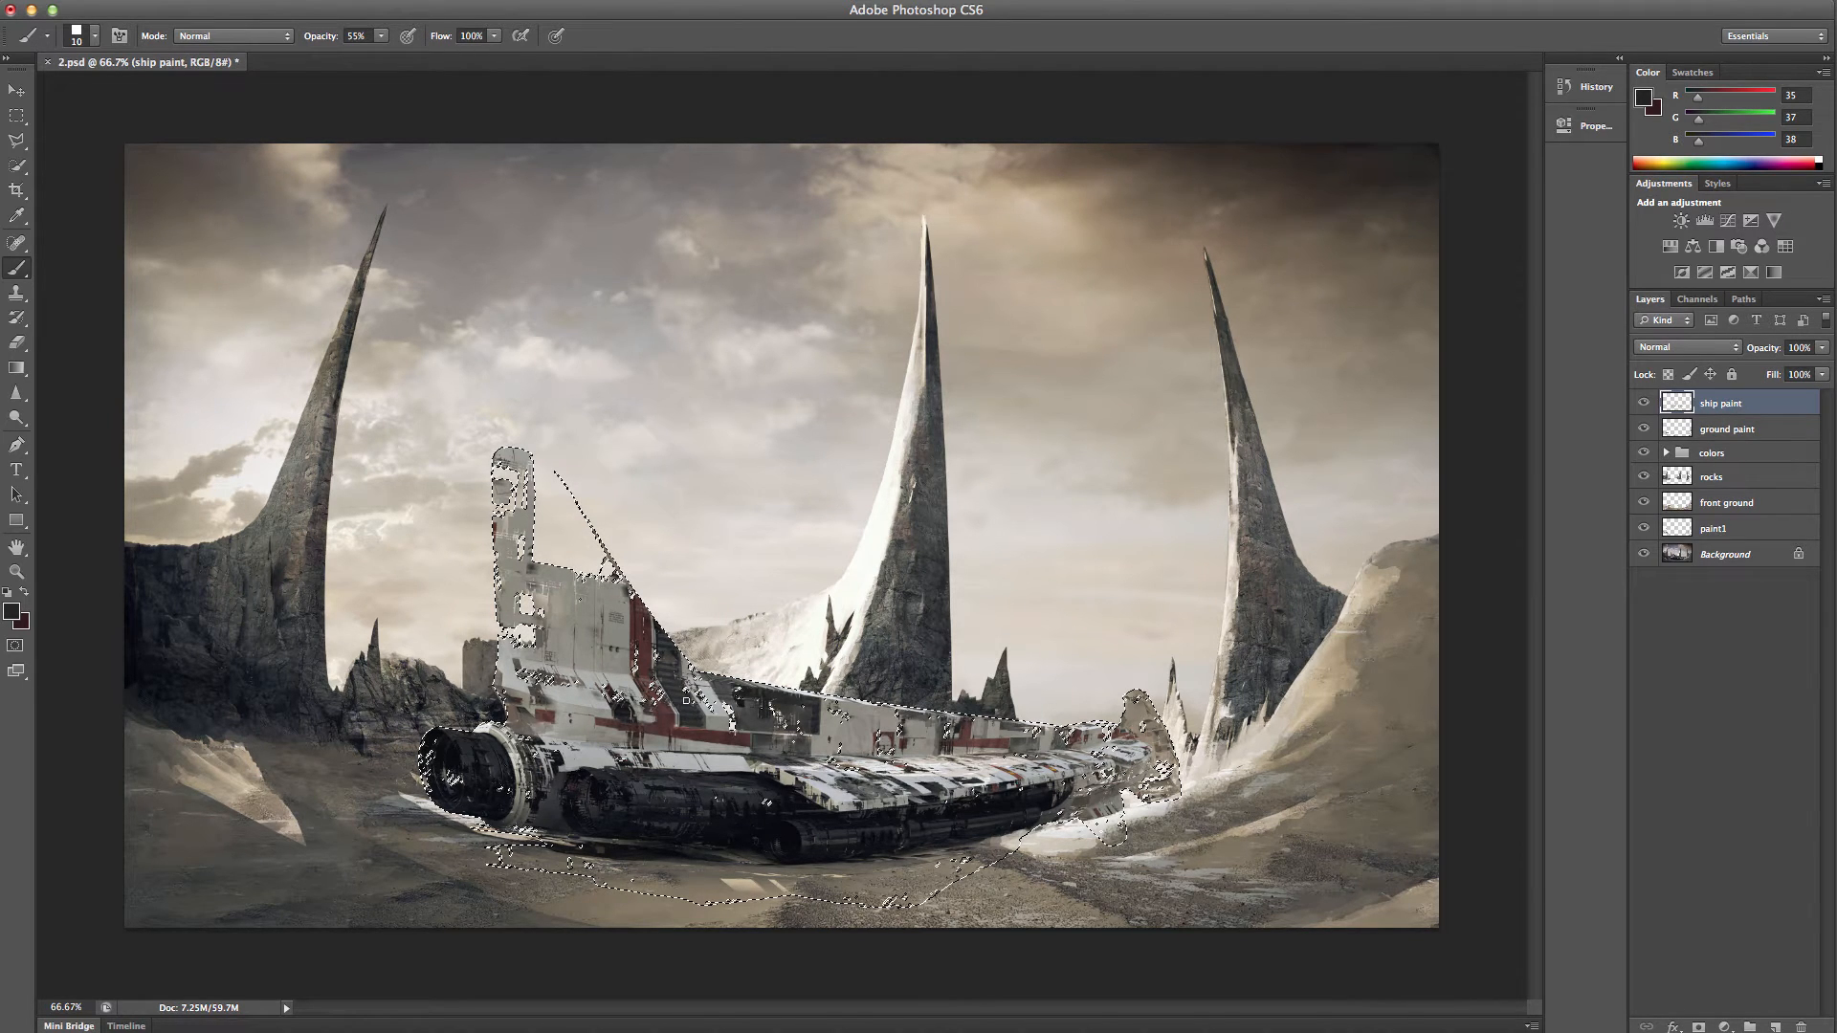
- Refine the sloped section between the tail fin's red stripe and the hull with sampled warm and dark greys
alt+click(671, 653)
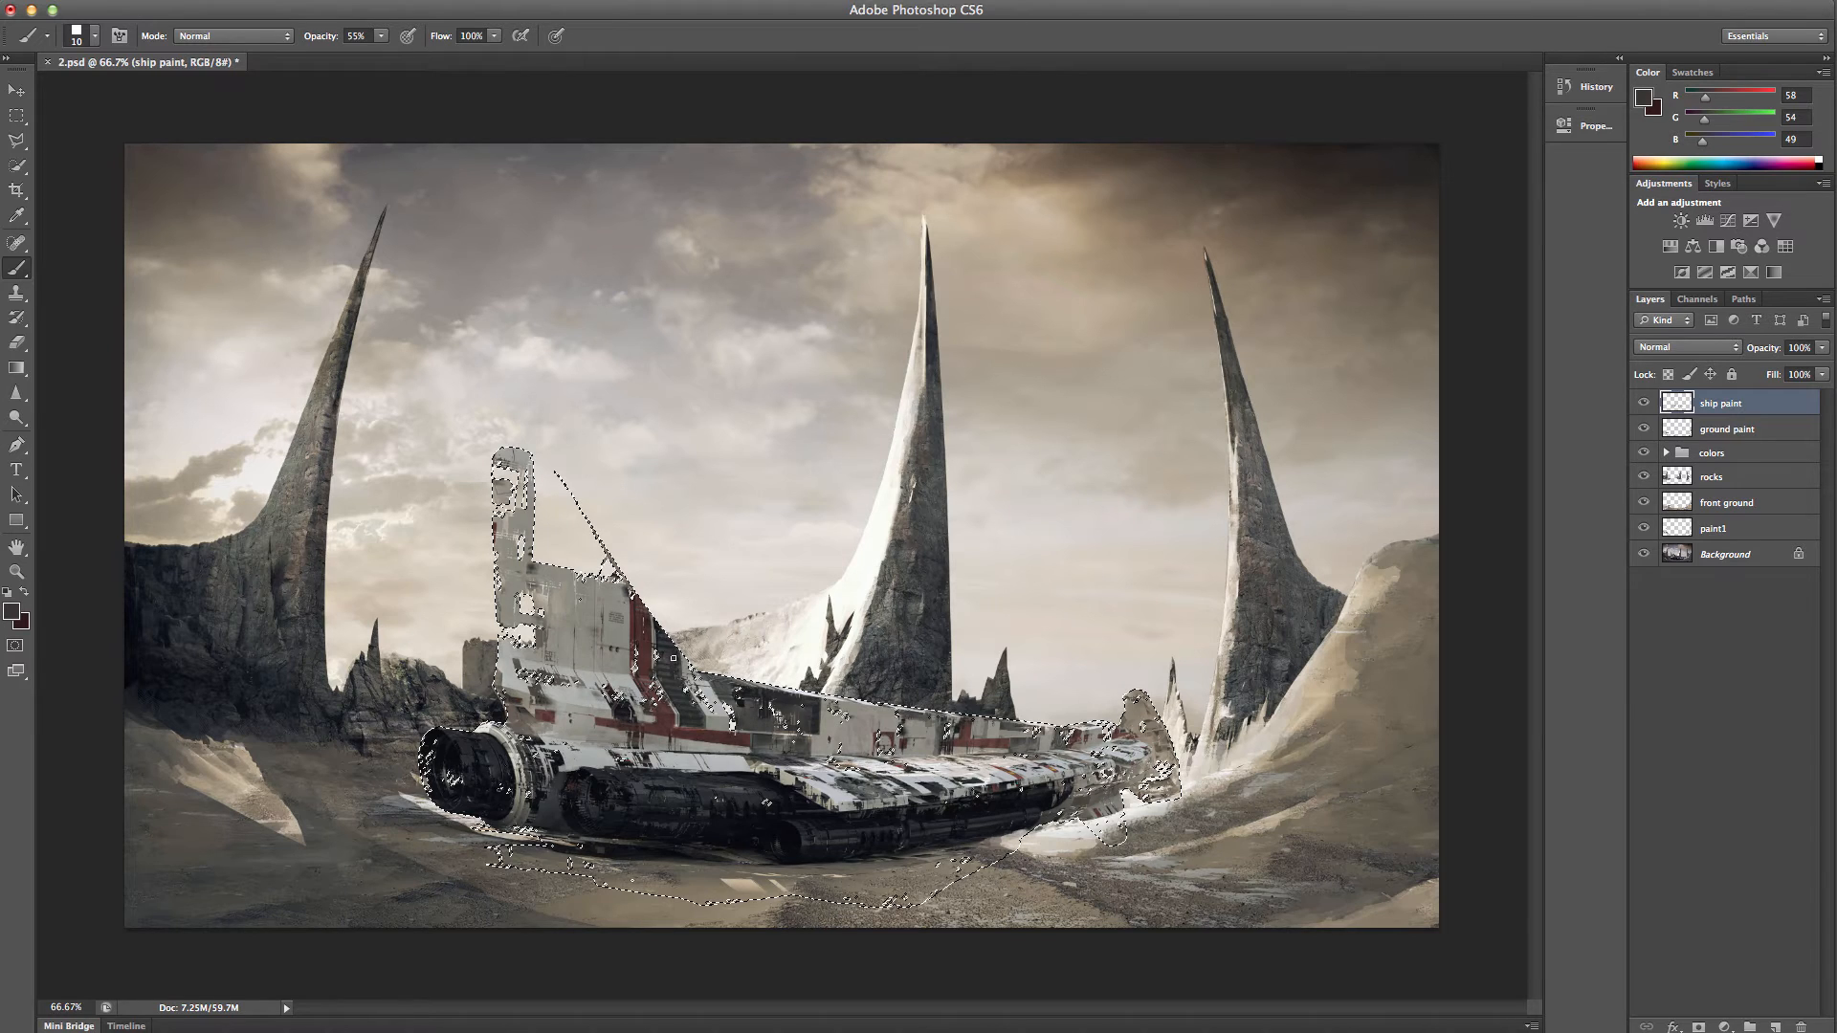
alt+click(666, 651)
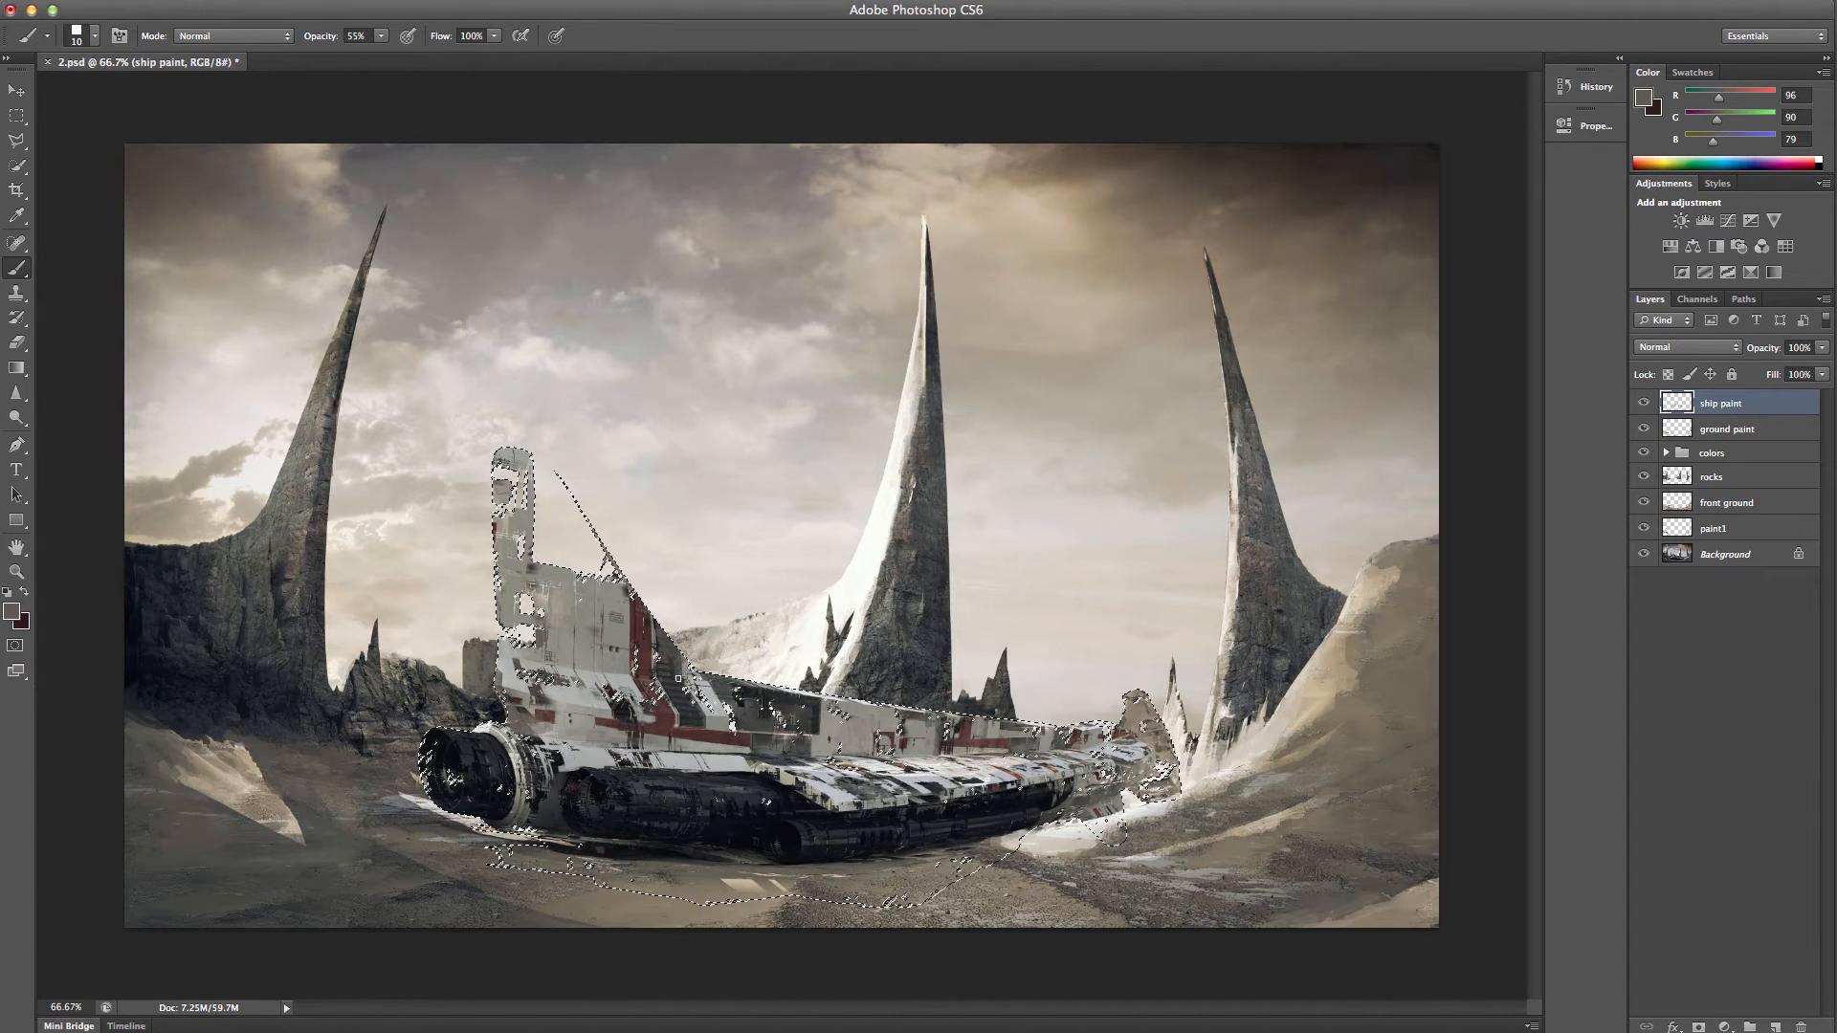
alt+click(693, 660)
alt+click(675, 681)
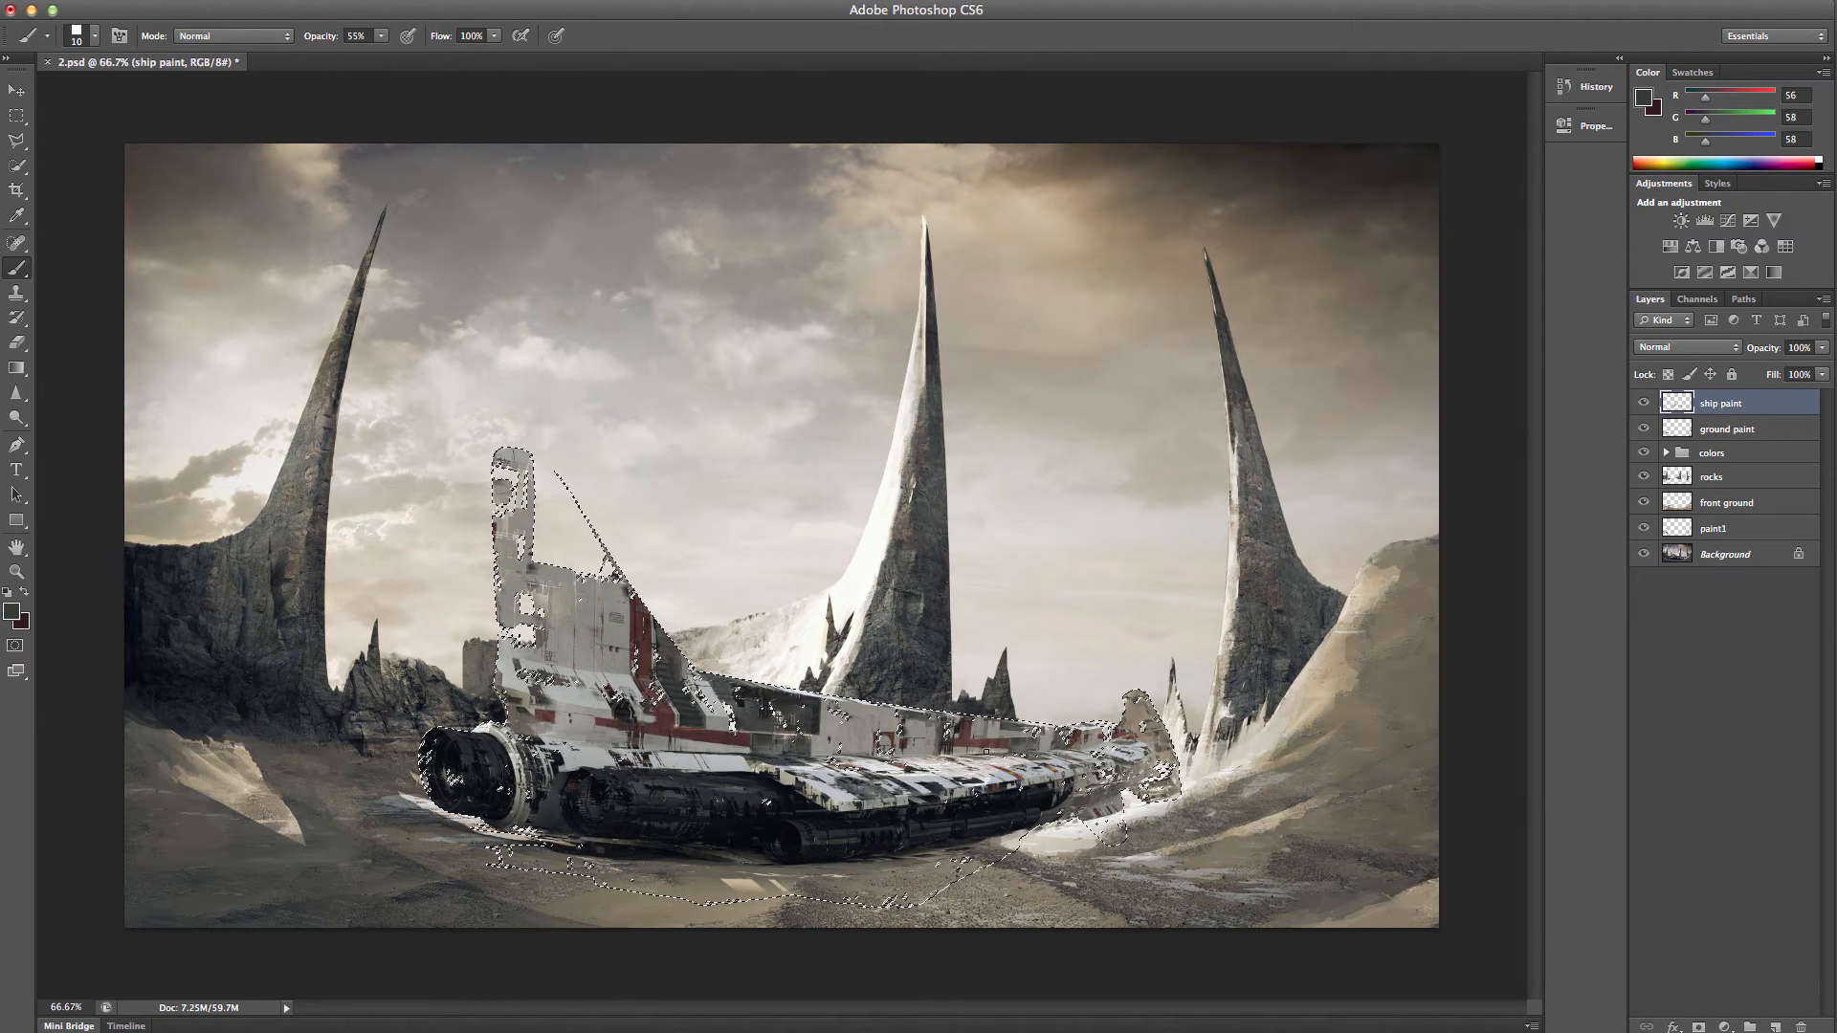
- Paint the side panels and lower plating edge on the far half of the hull with sampled mid, dark and light greys
alt+click(980, 736)
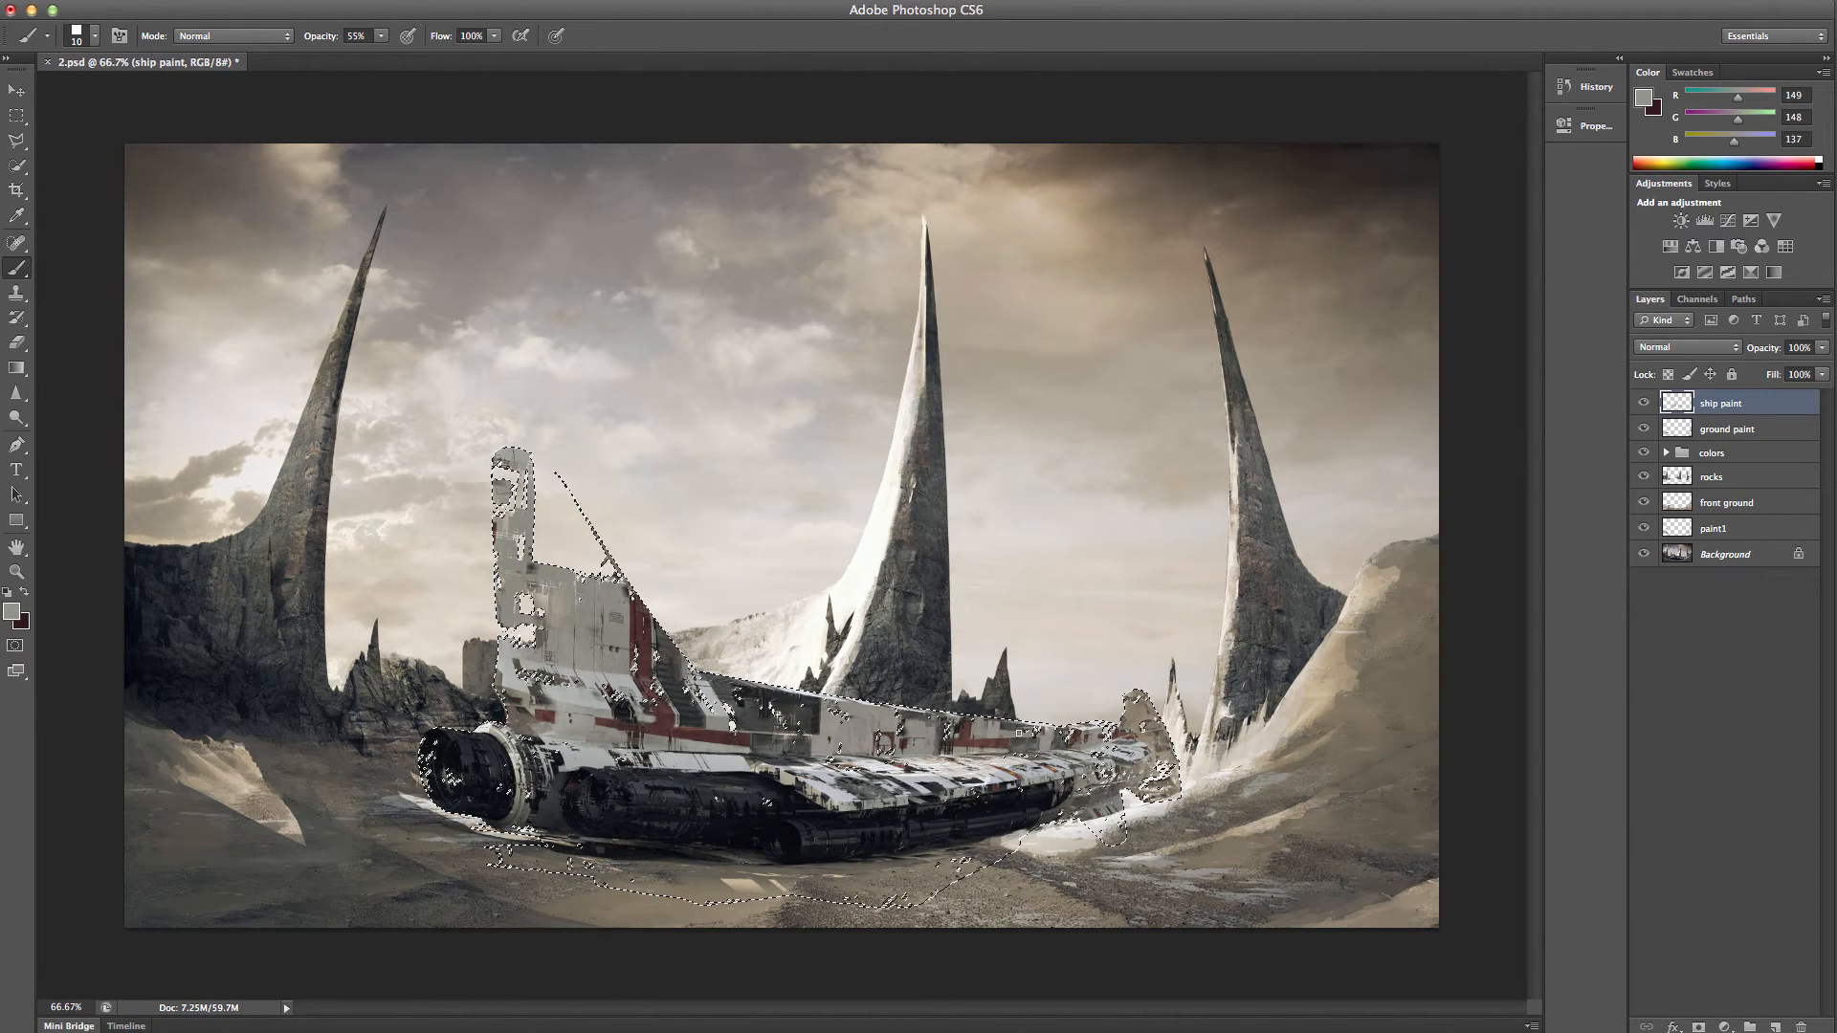
alt+click(1023, 743)
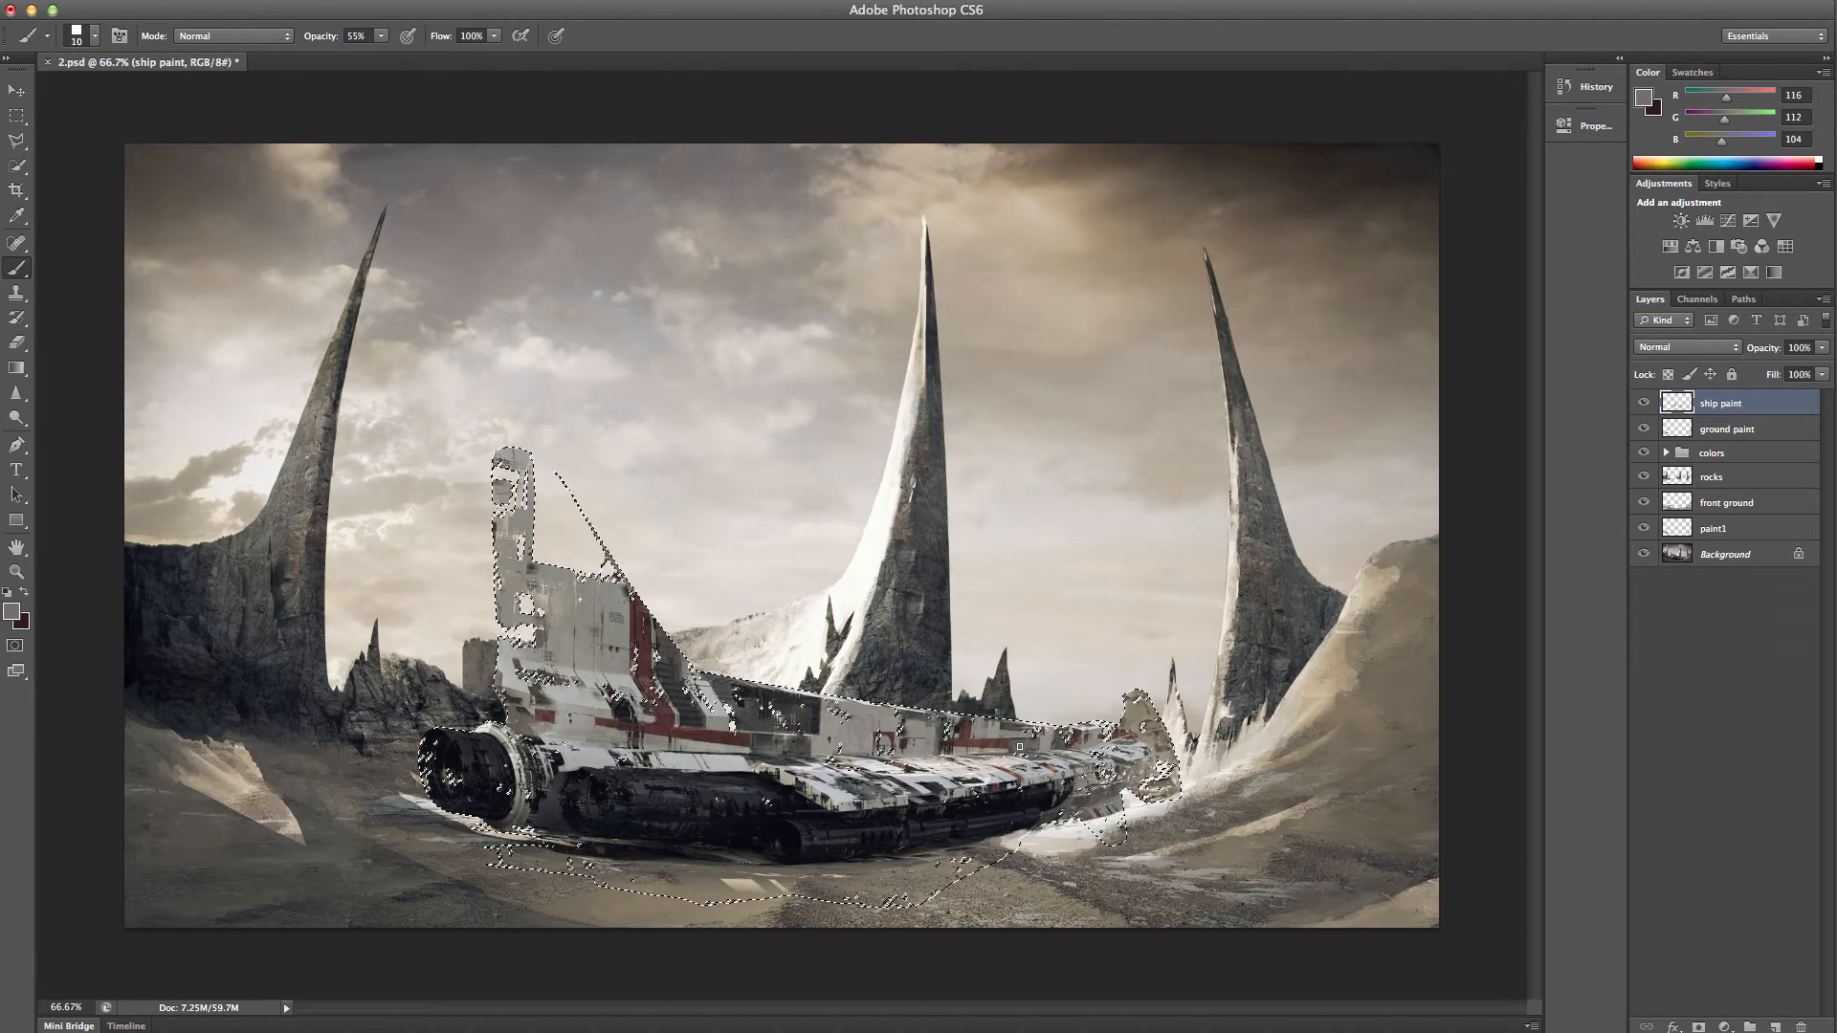
alt+click(1014, 720)
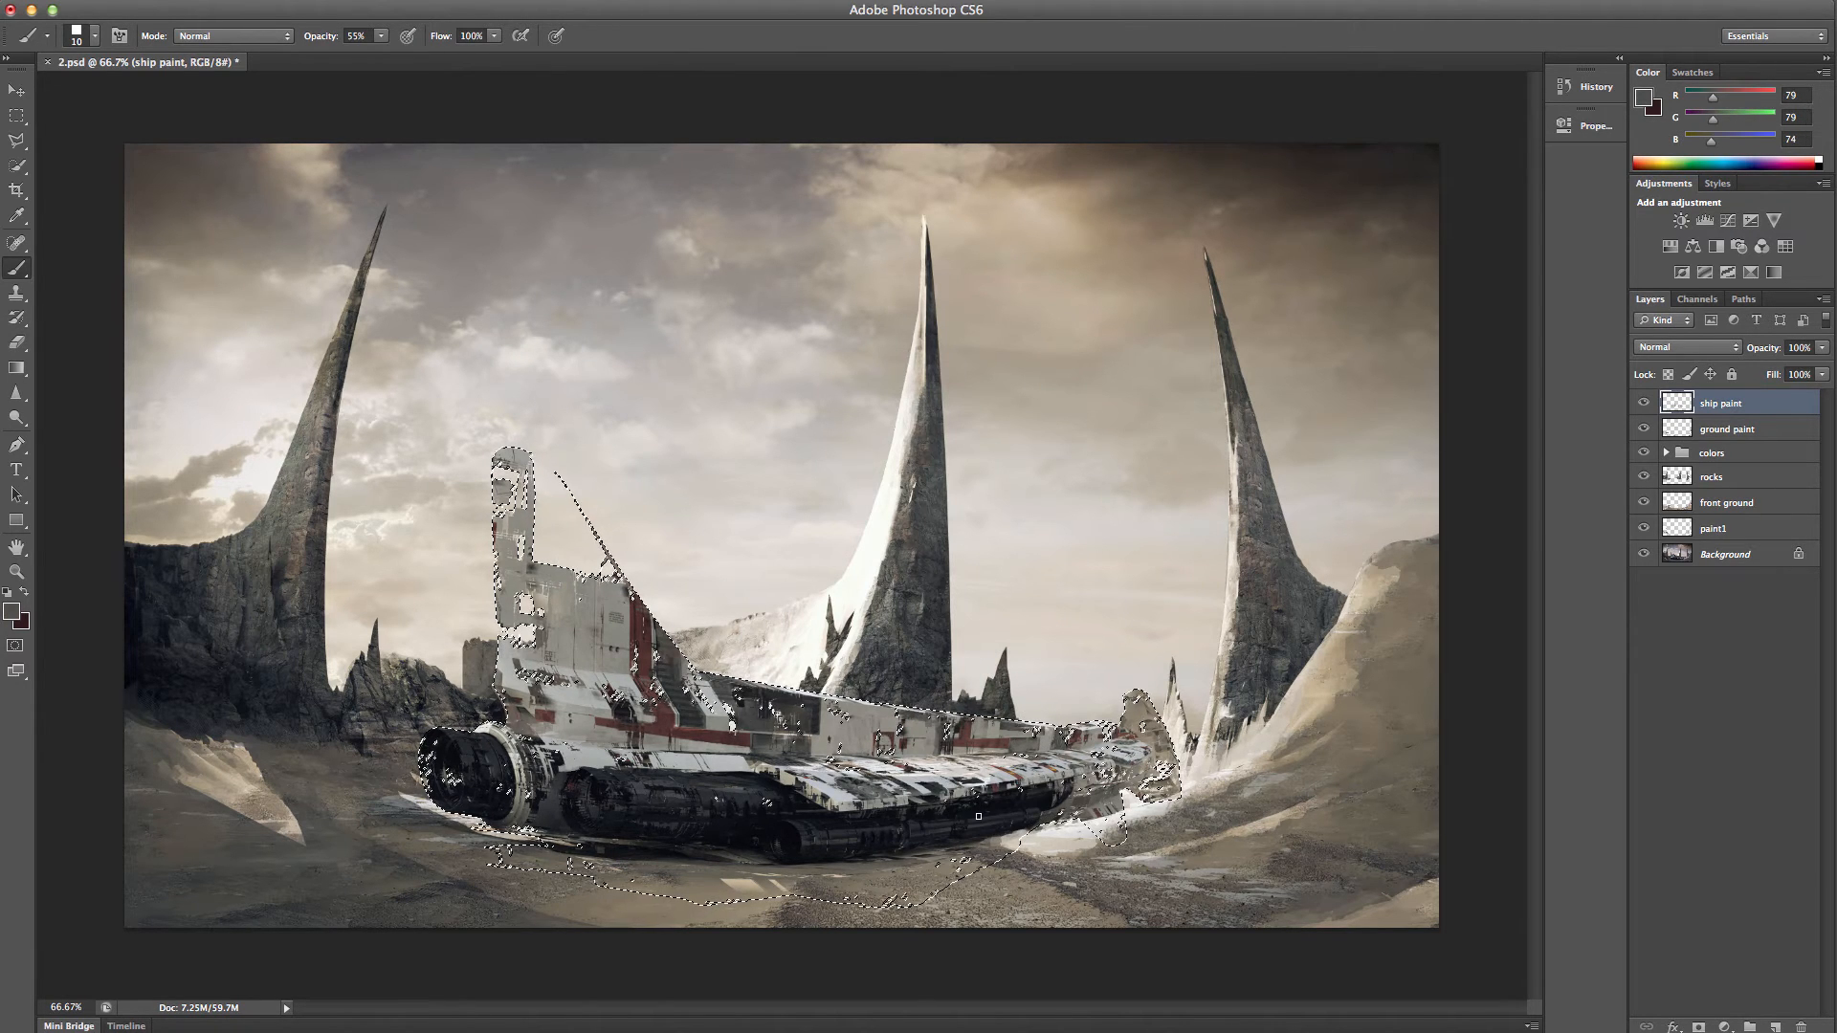
alt+click(986, 780)
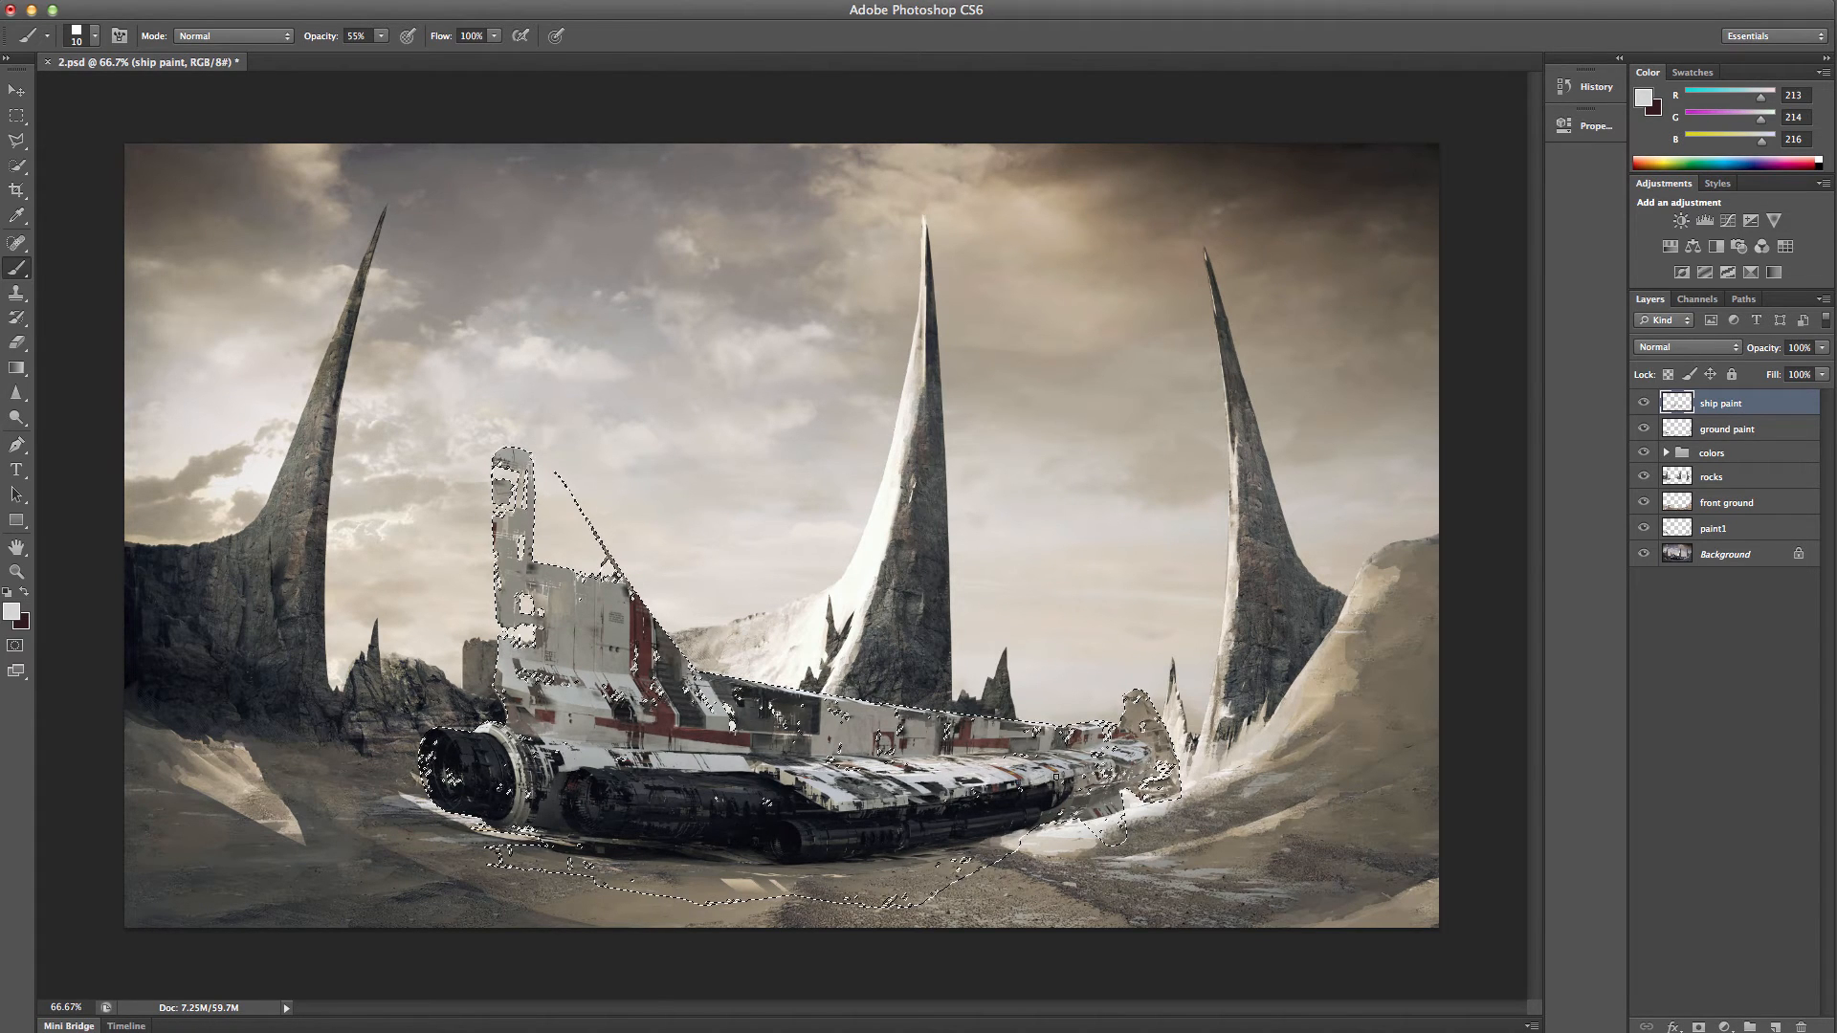
alt+click(1071, 774)
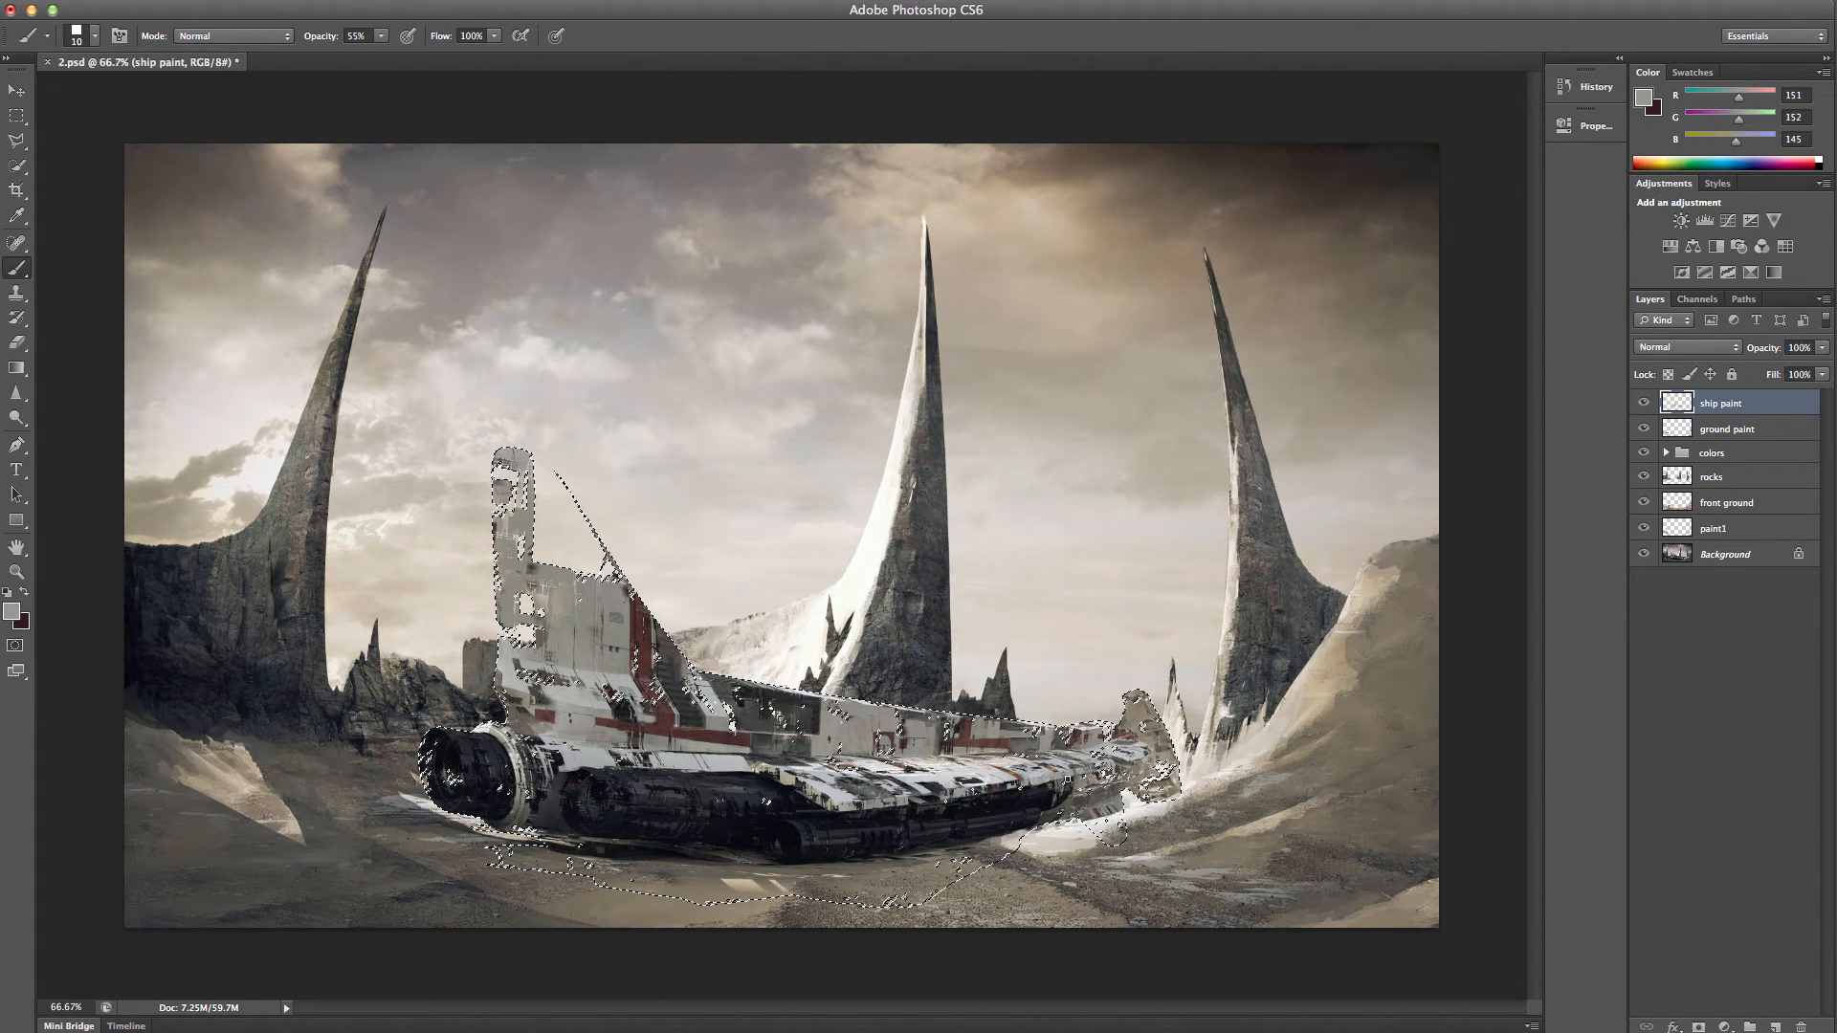
- Rework the wreckage at the far end of the ship with sampled light grey and warm grey-brown tones
alt+click(1175, 738)
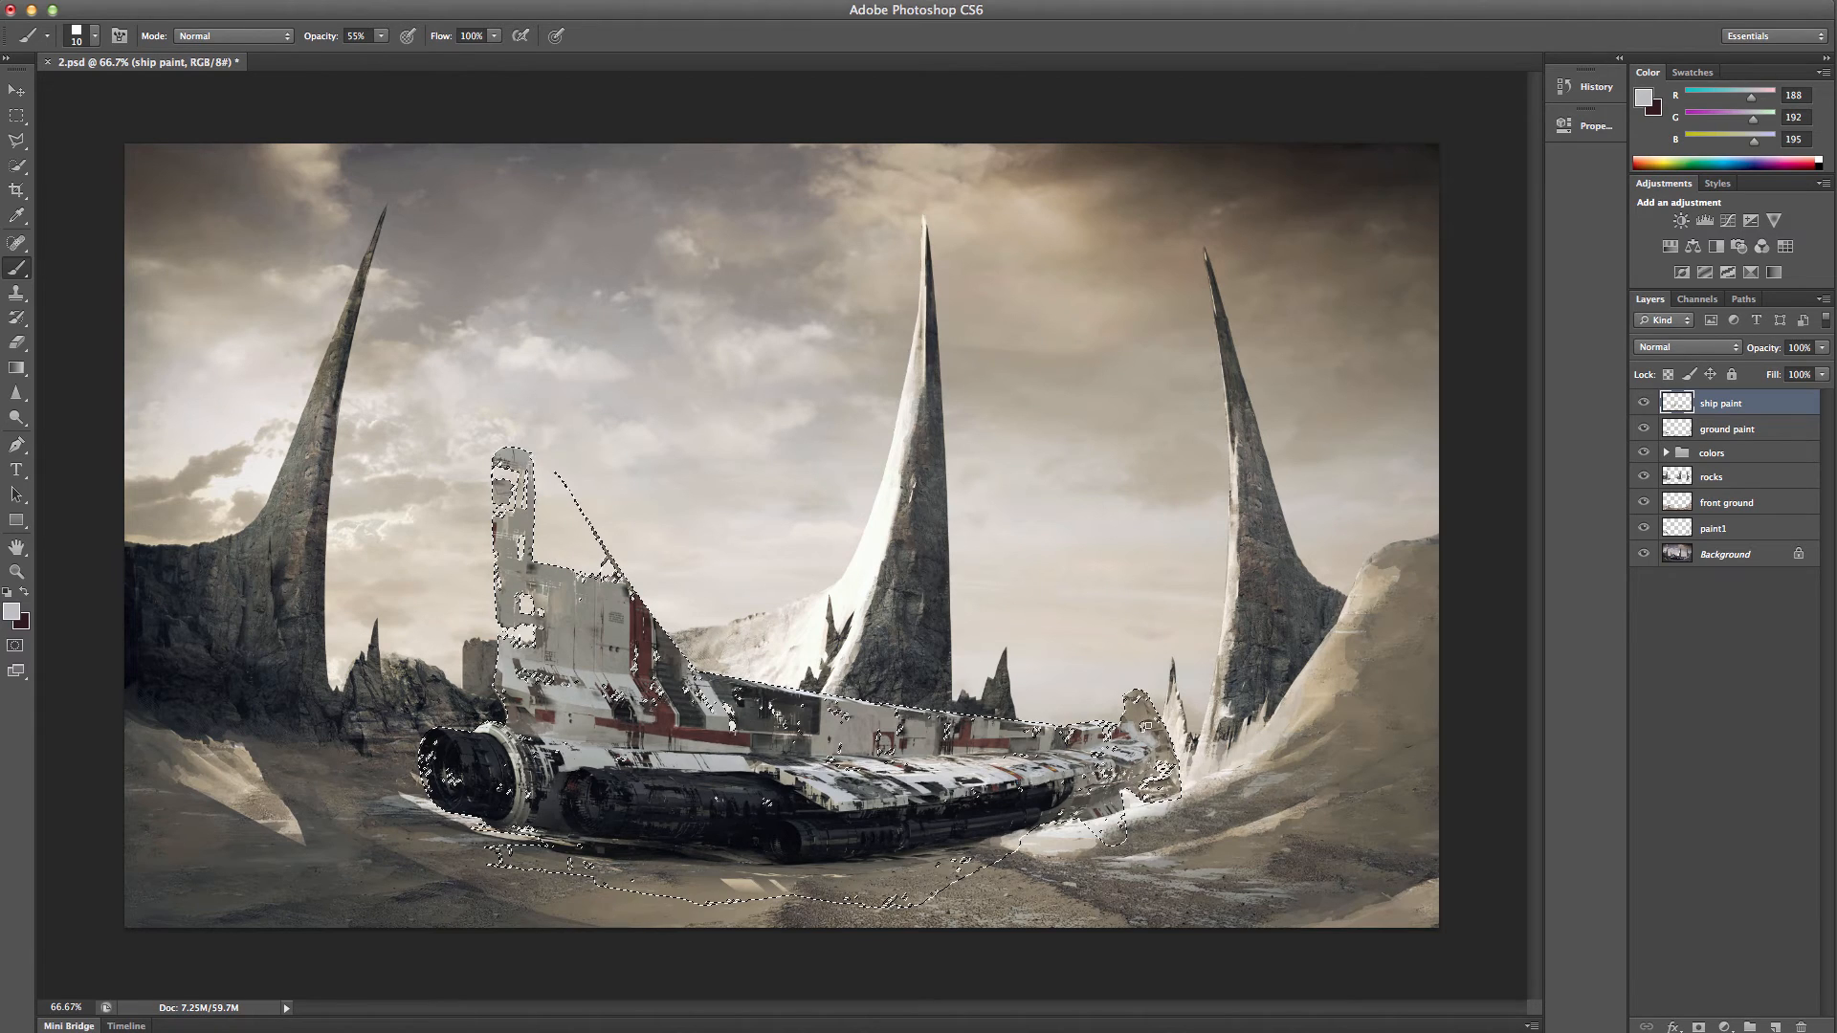
alt+click(1146, 728)
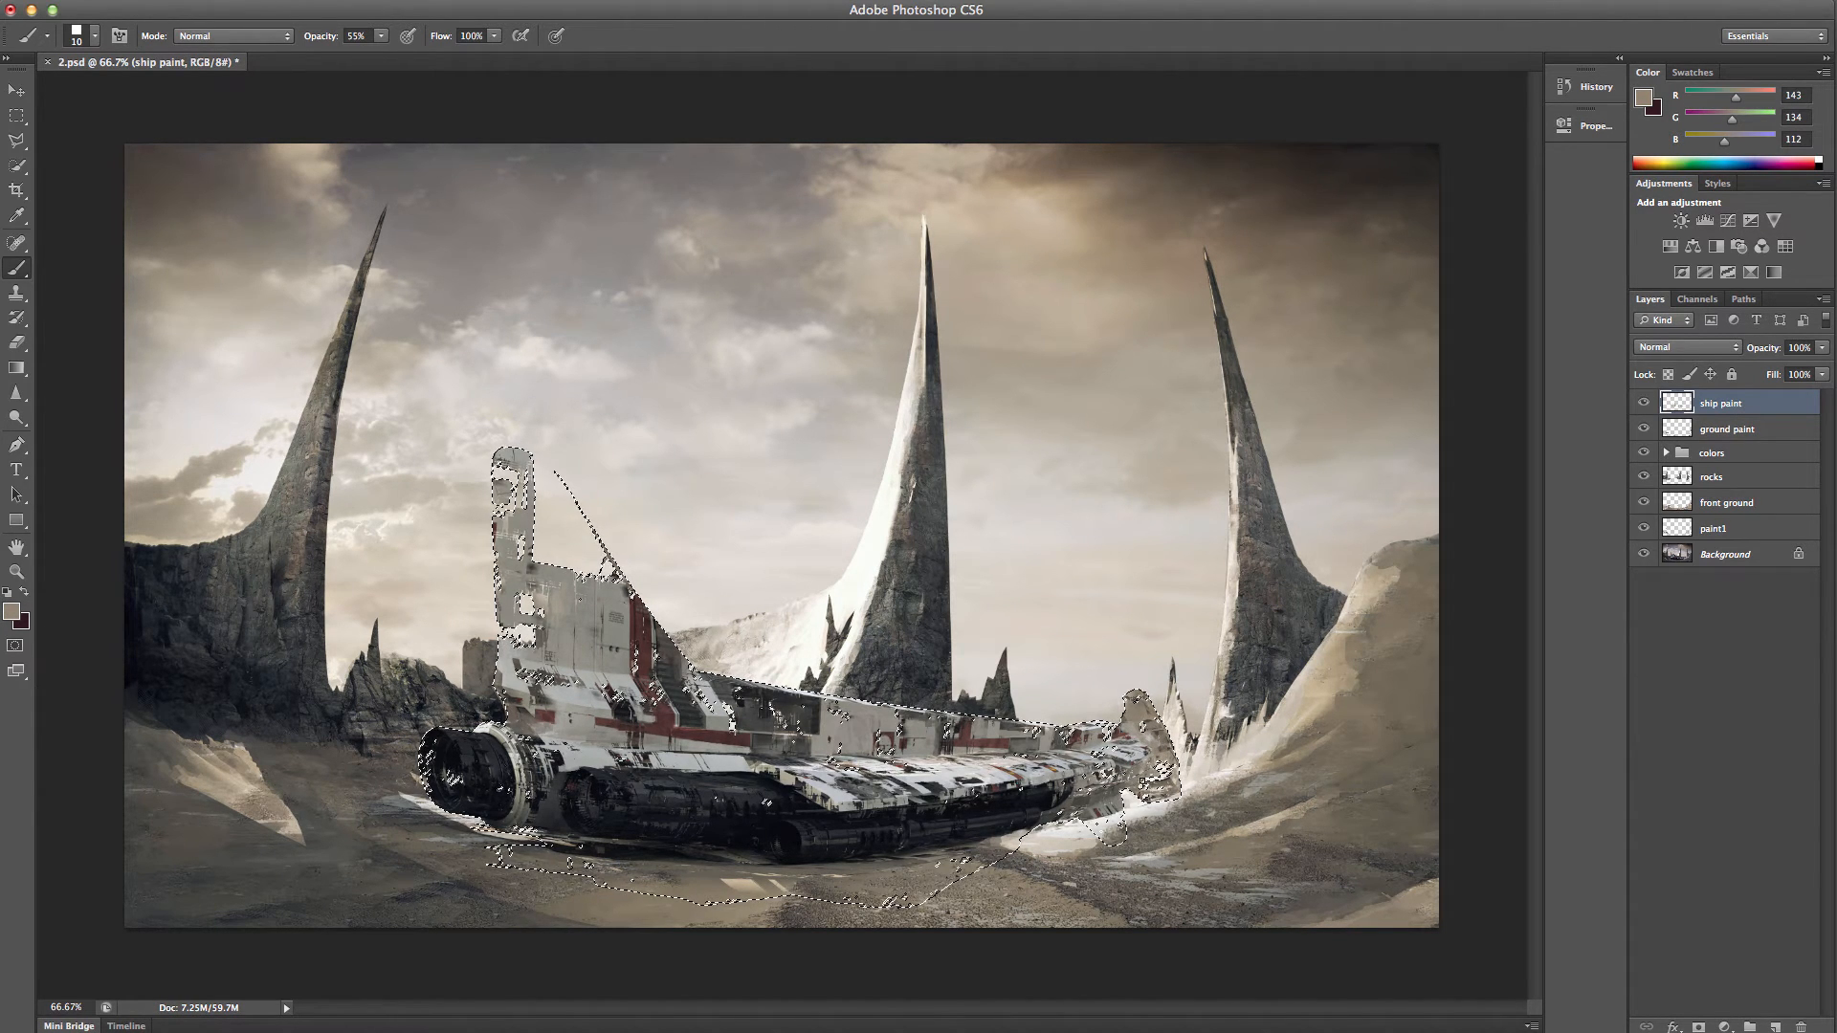
alt+click(1143, 754)
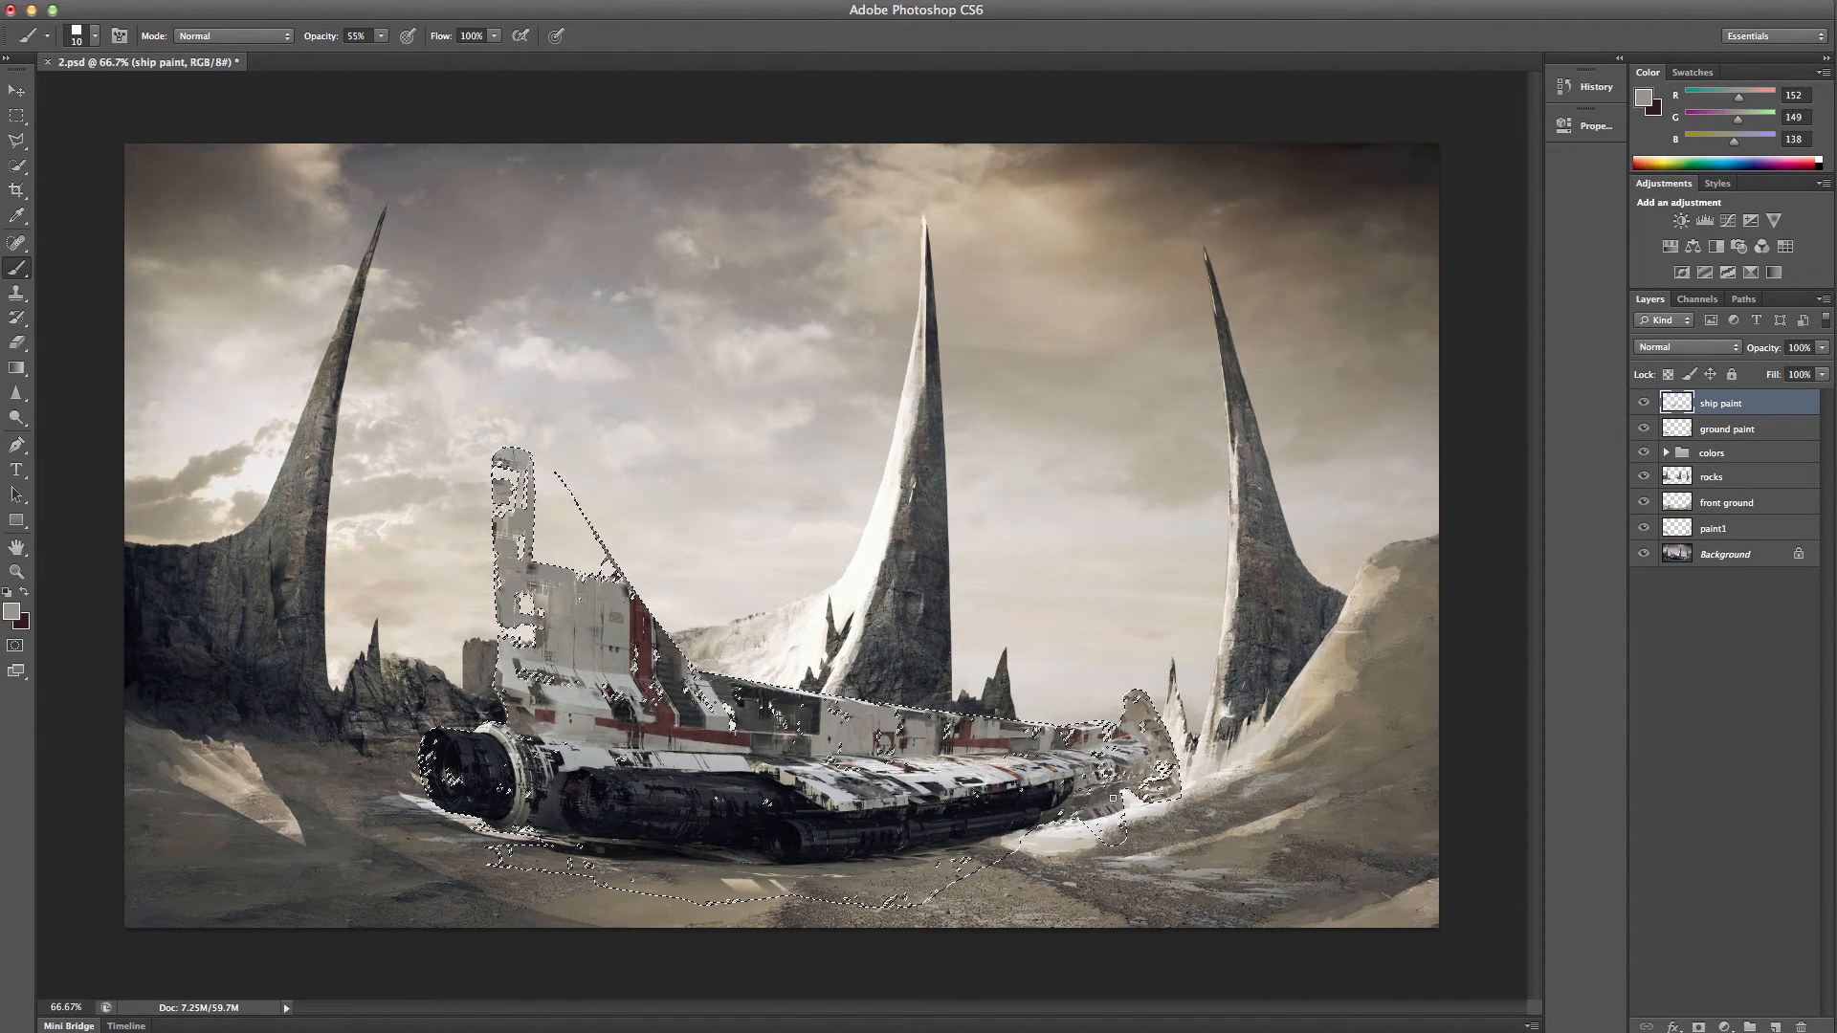
alt+click(1108, 802)
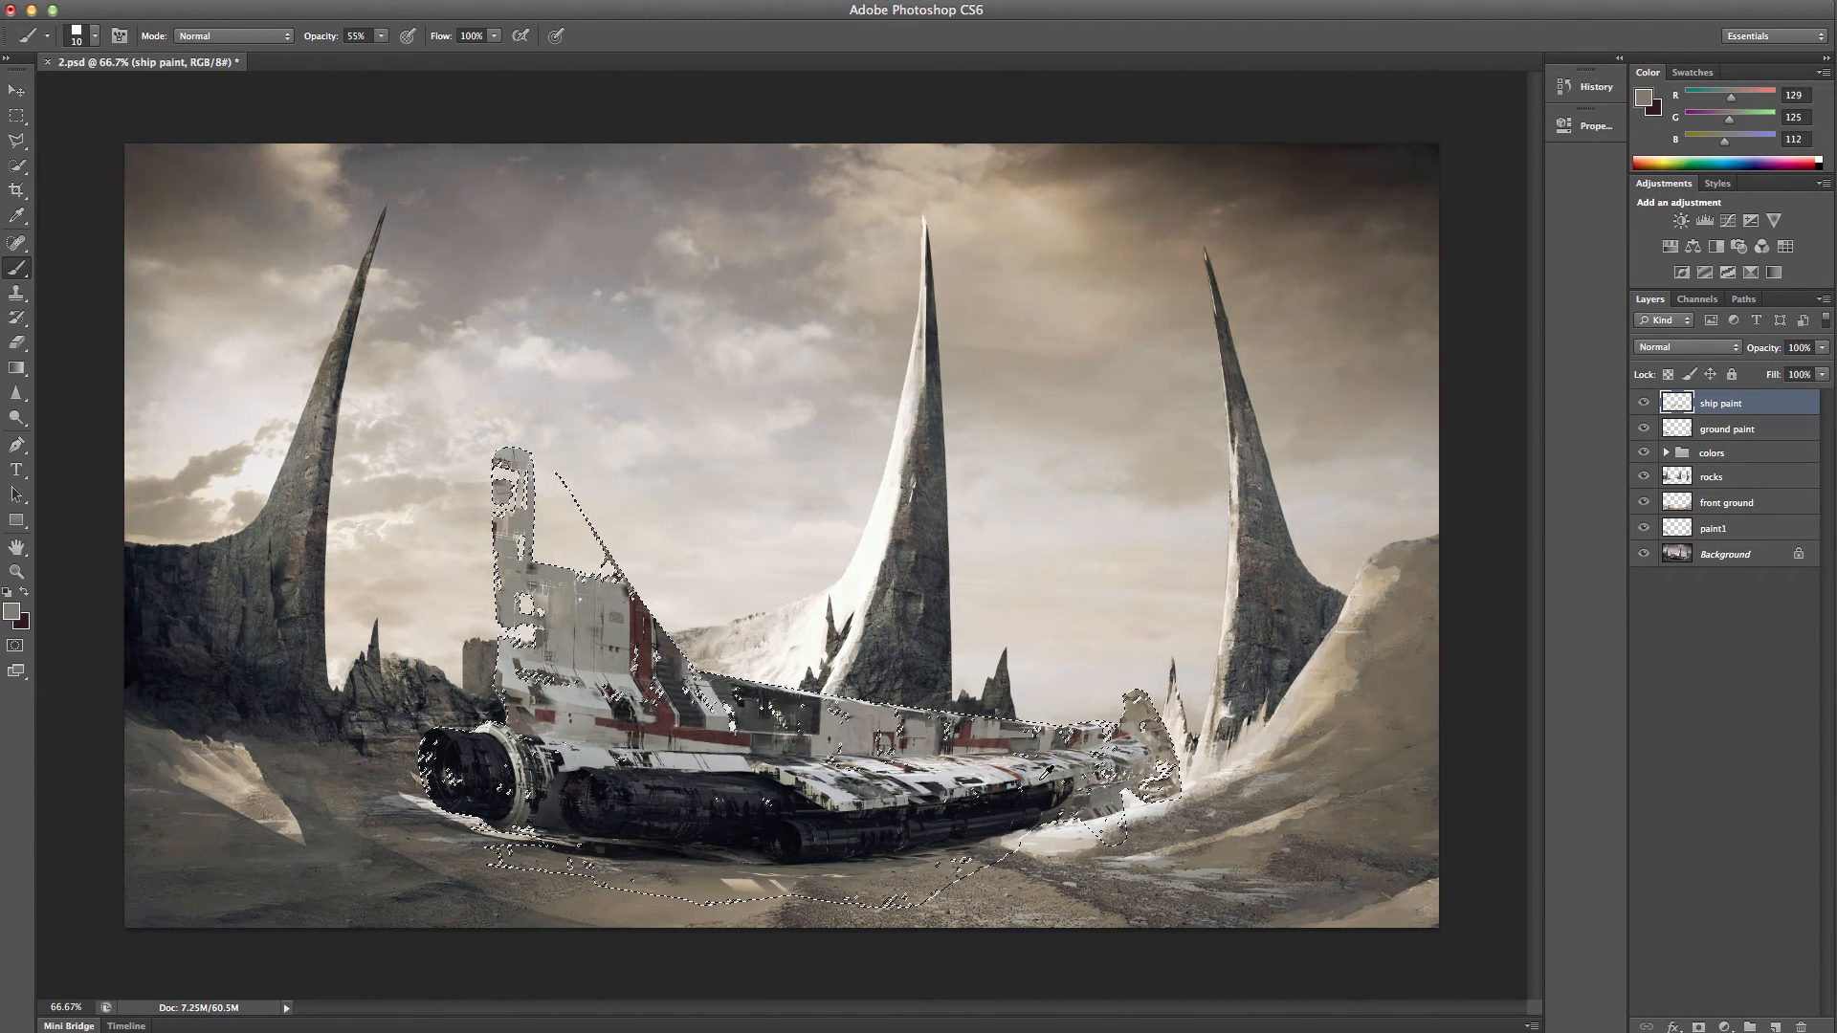
alt+click(1060, 749)
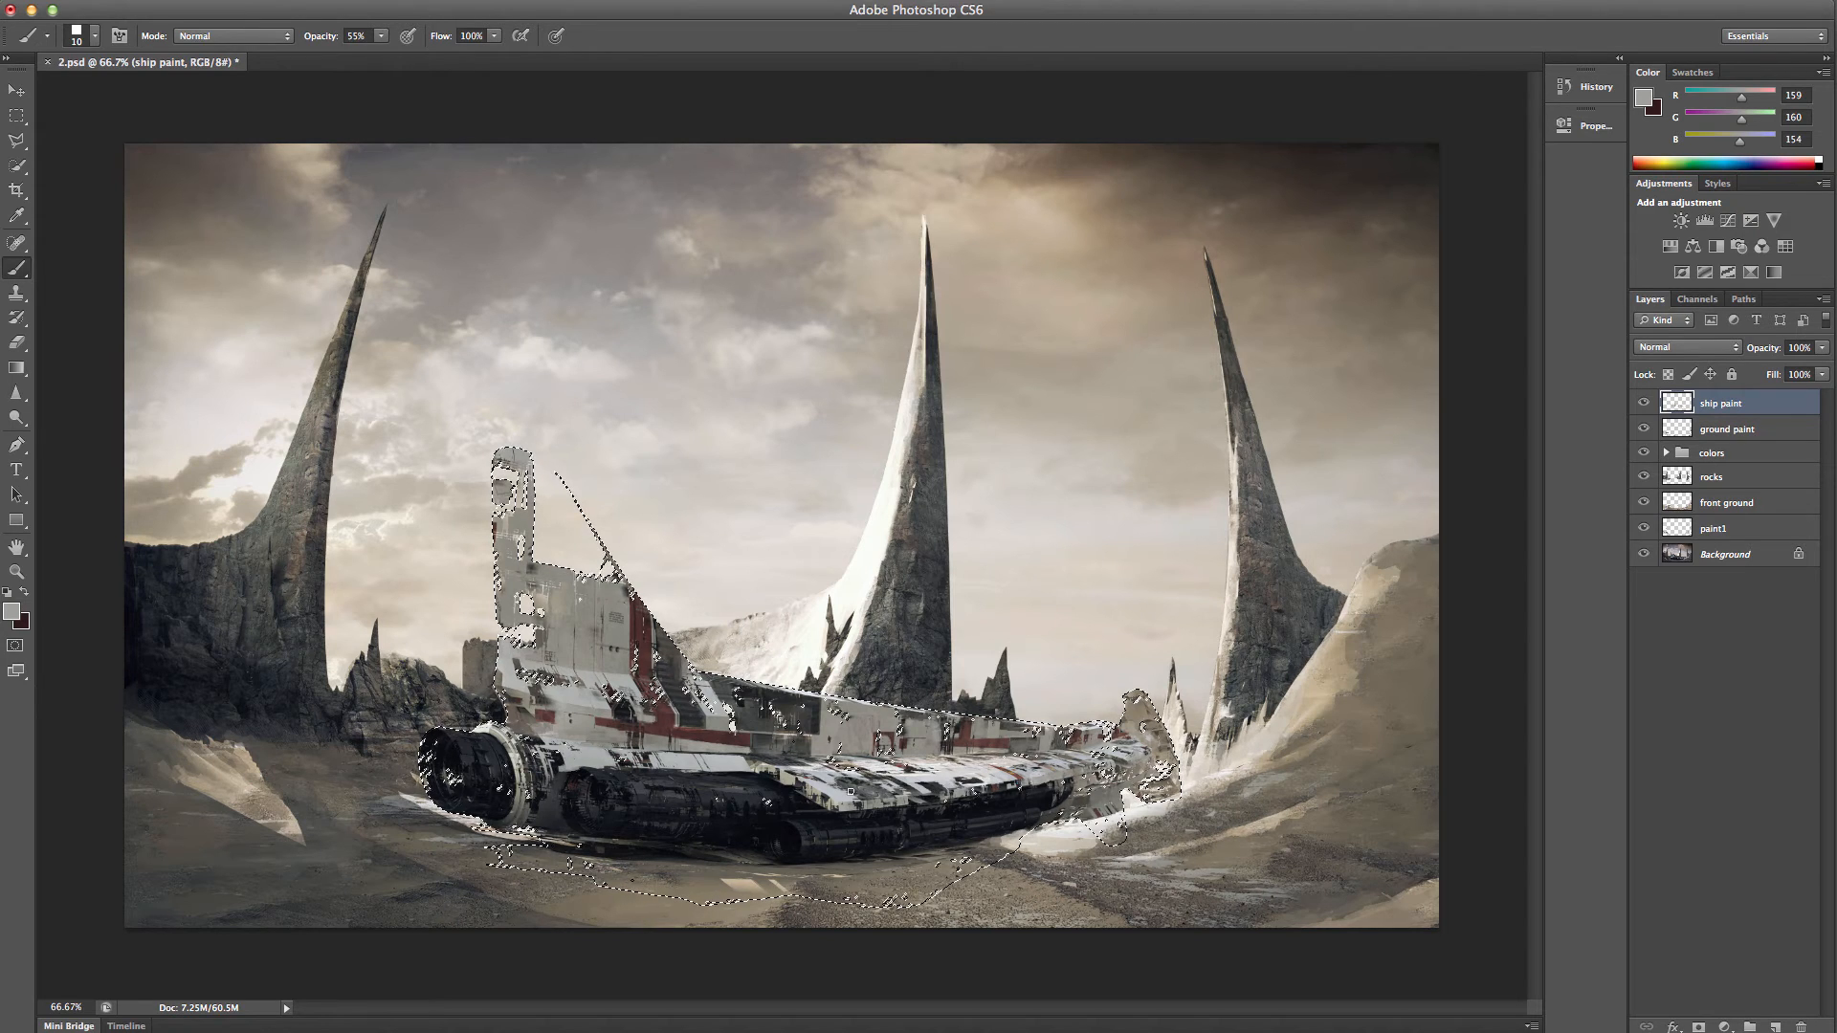
- Paint the top plating from mid-hull to the far end with sampled light grey and brownish red
alt+click(848, 788)
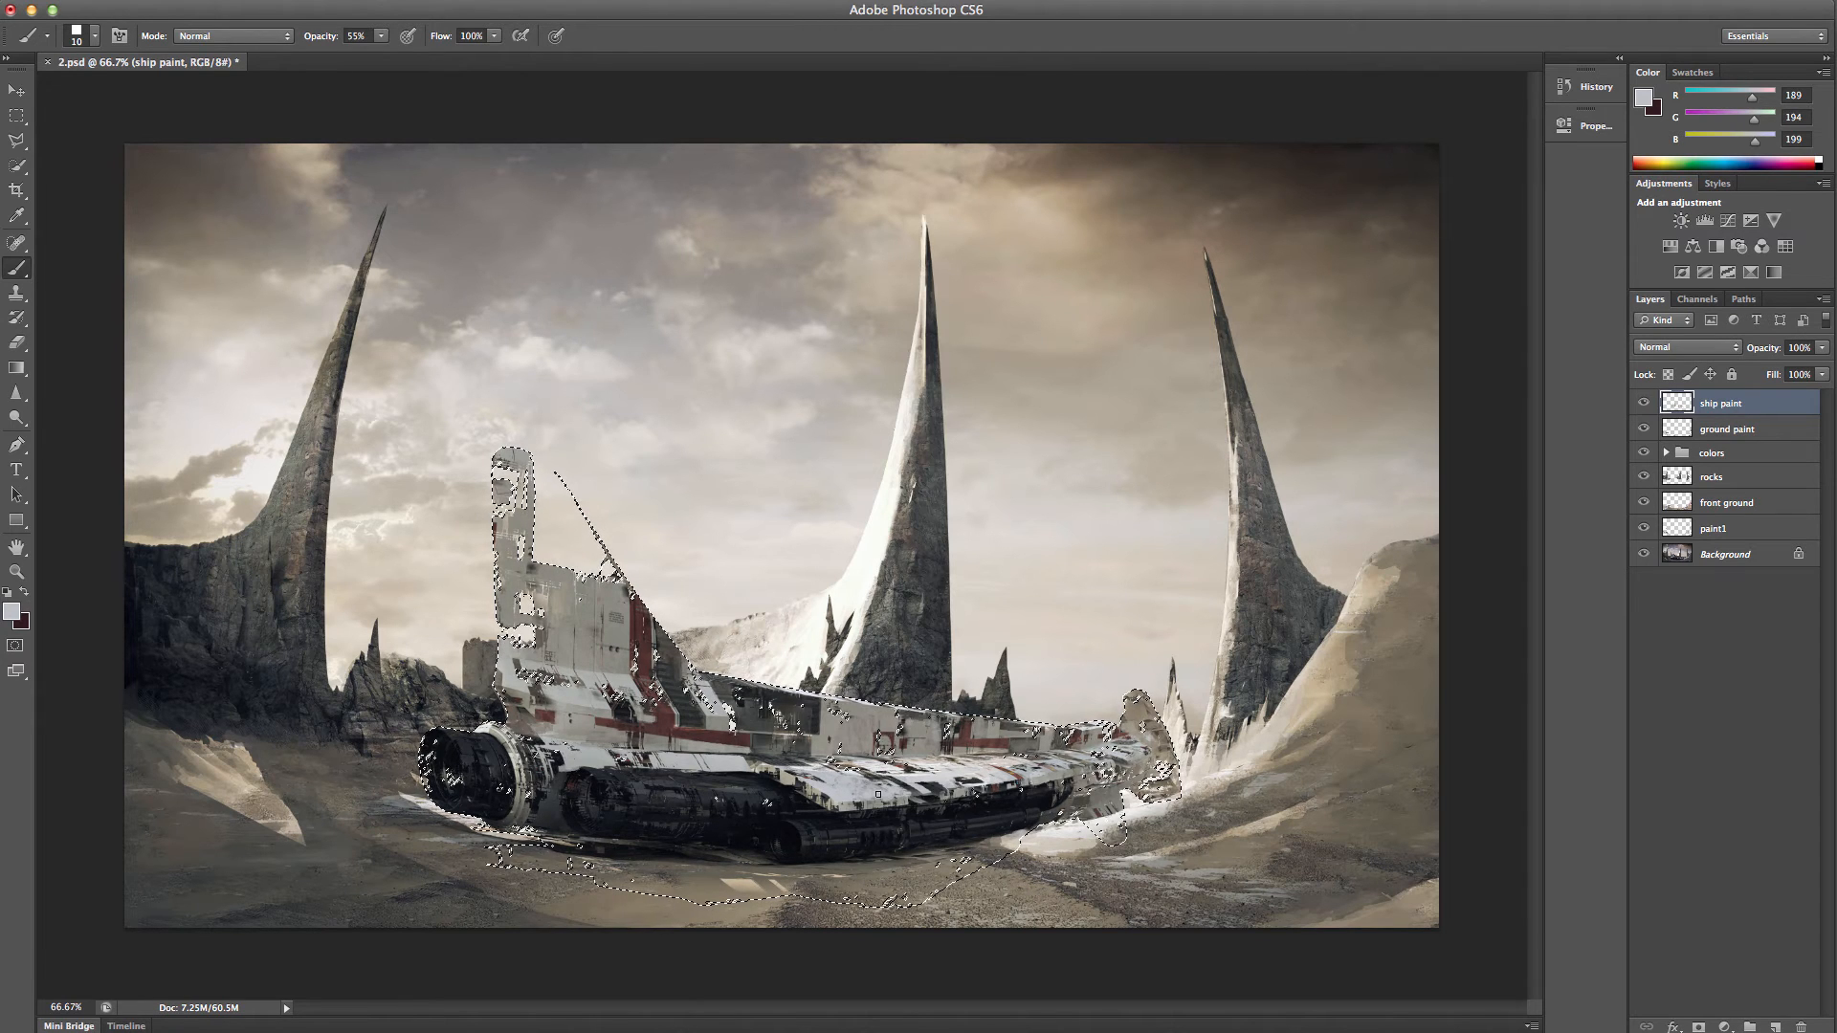
alt+click(954, 770)
alt+click(1012, 787)
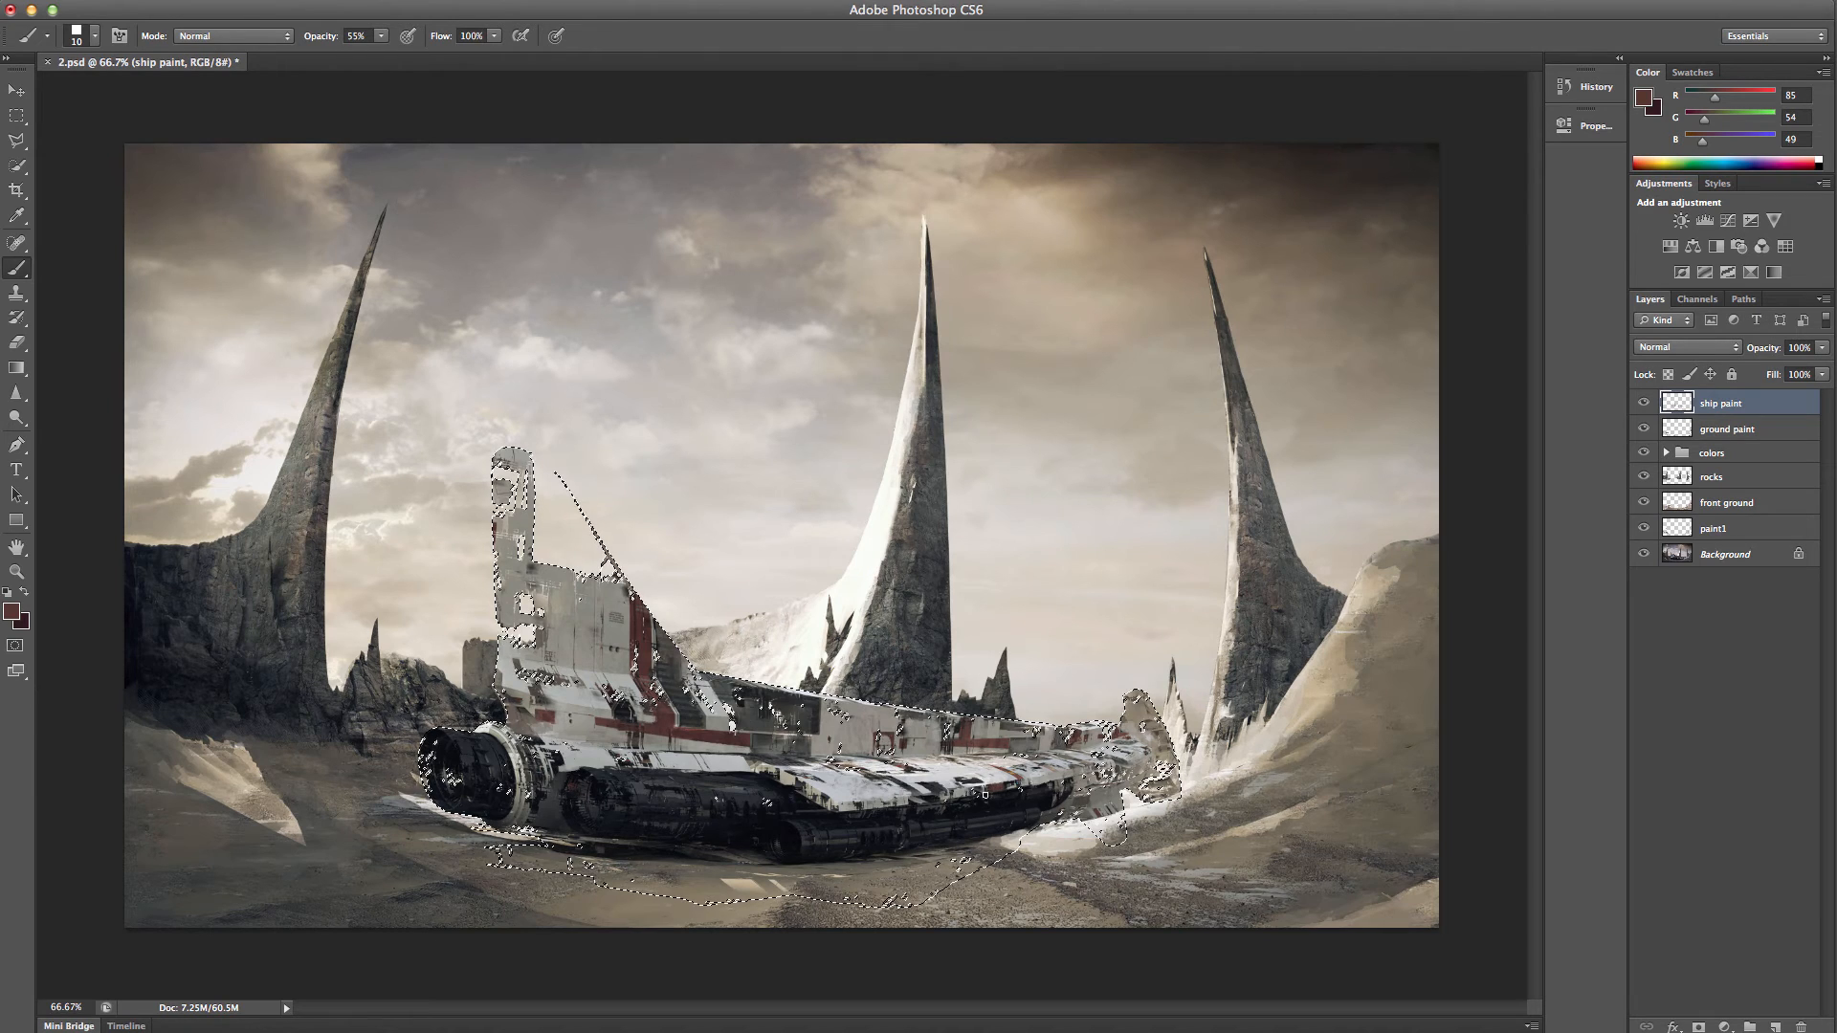
- Refine the near corner of the plating above the middle engine with sampled light, warm and dark greys
alt+click(833, 791)
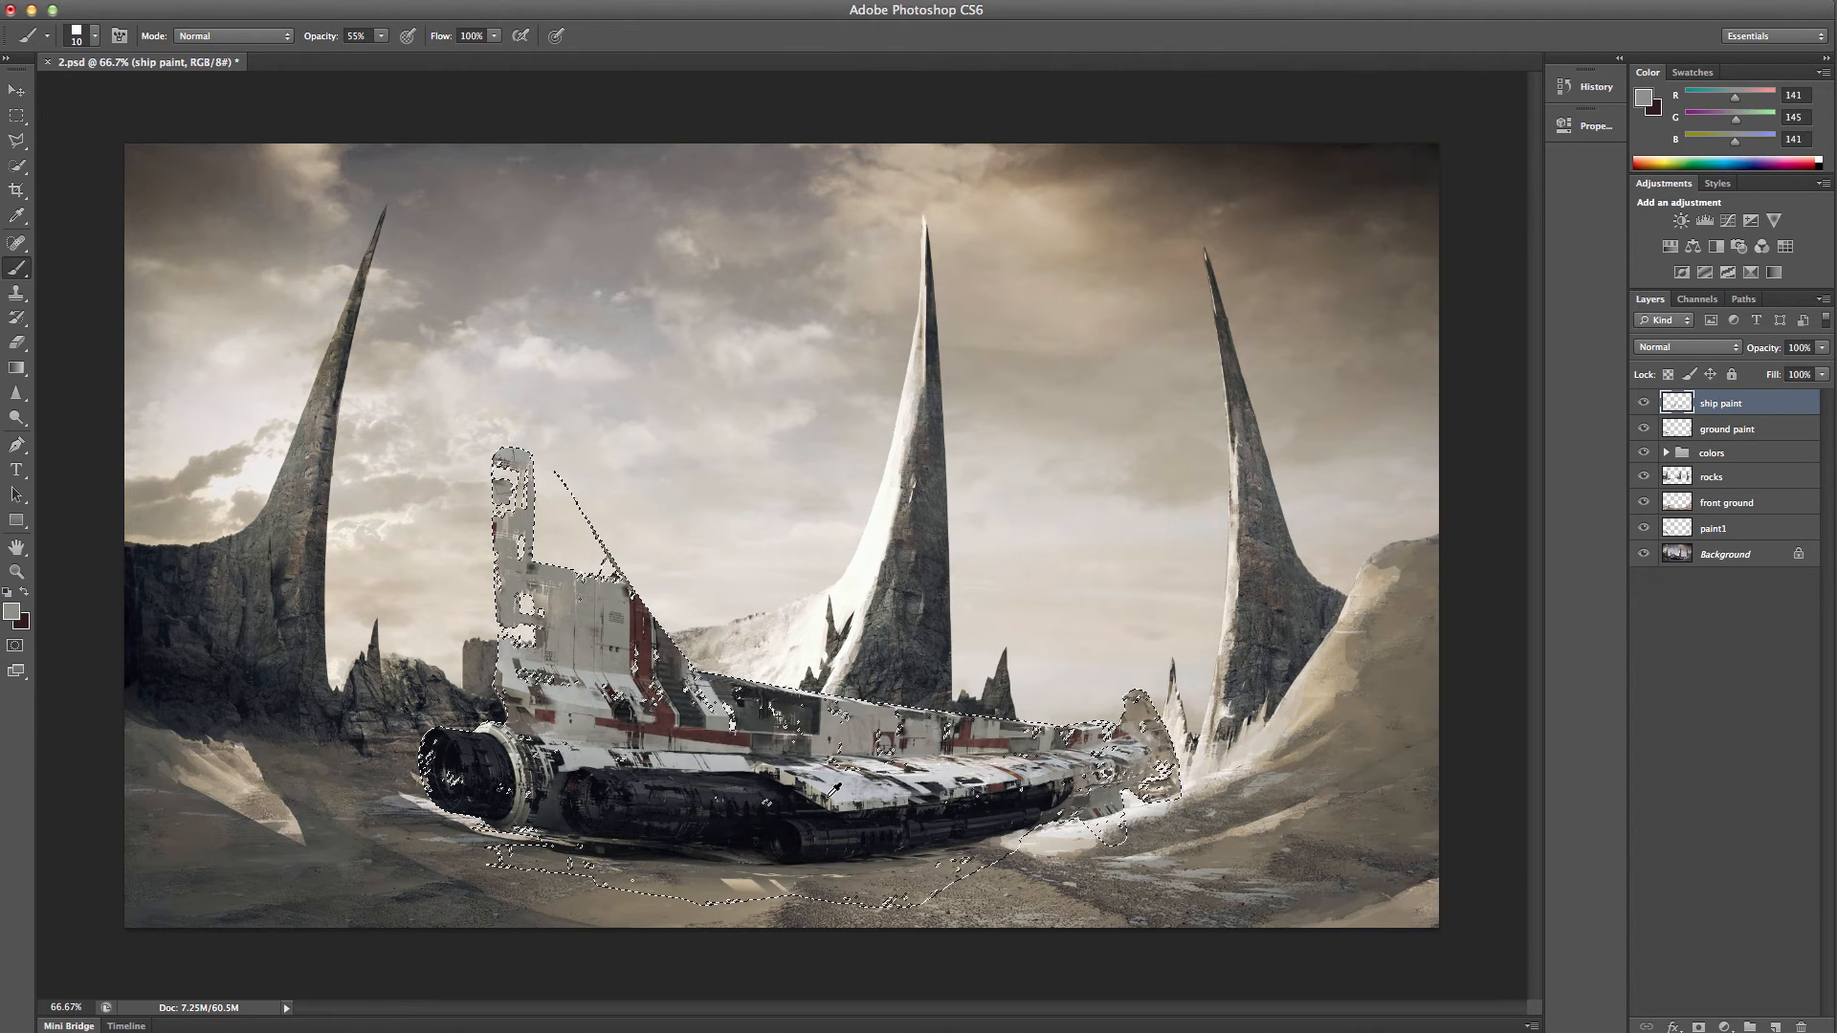
alt+click(823, 799)
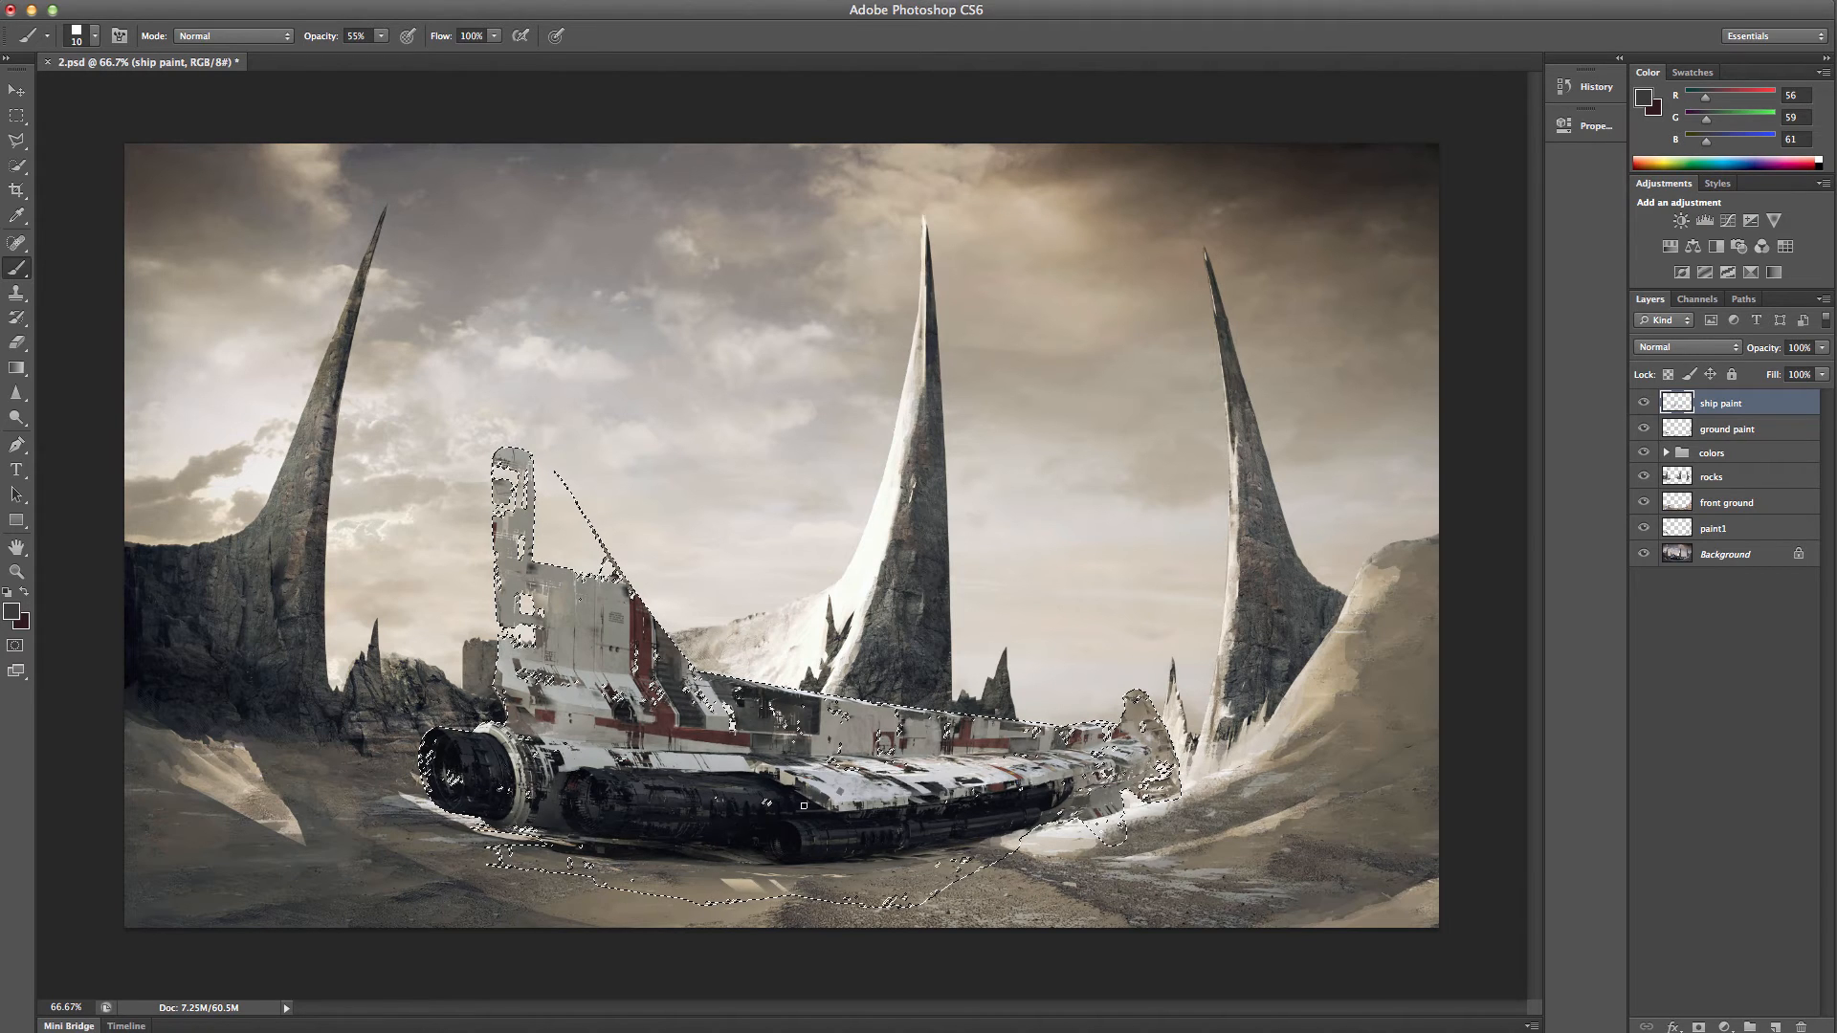
alt+click(852, 793)
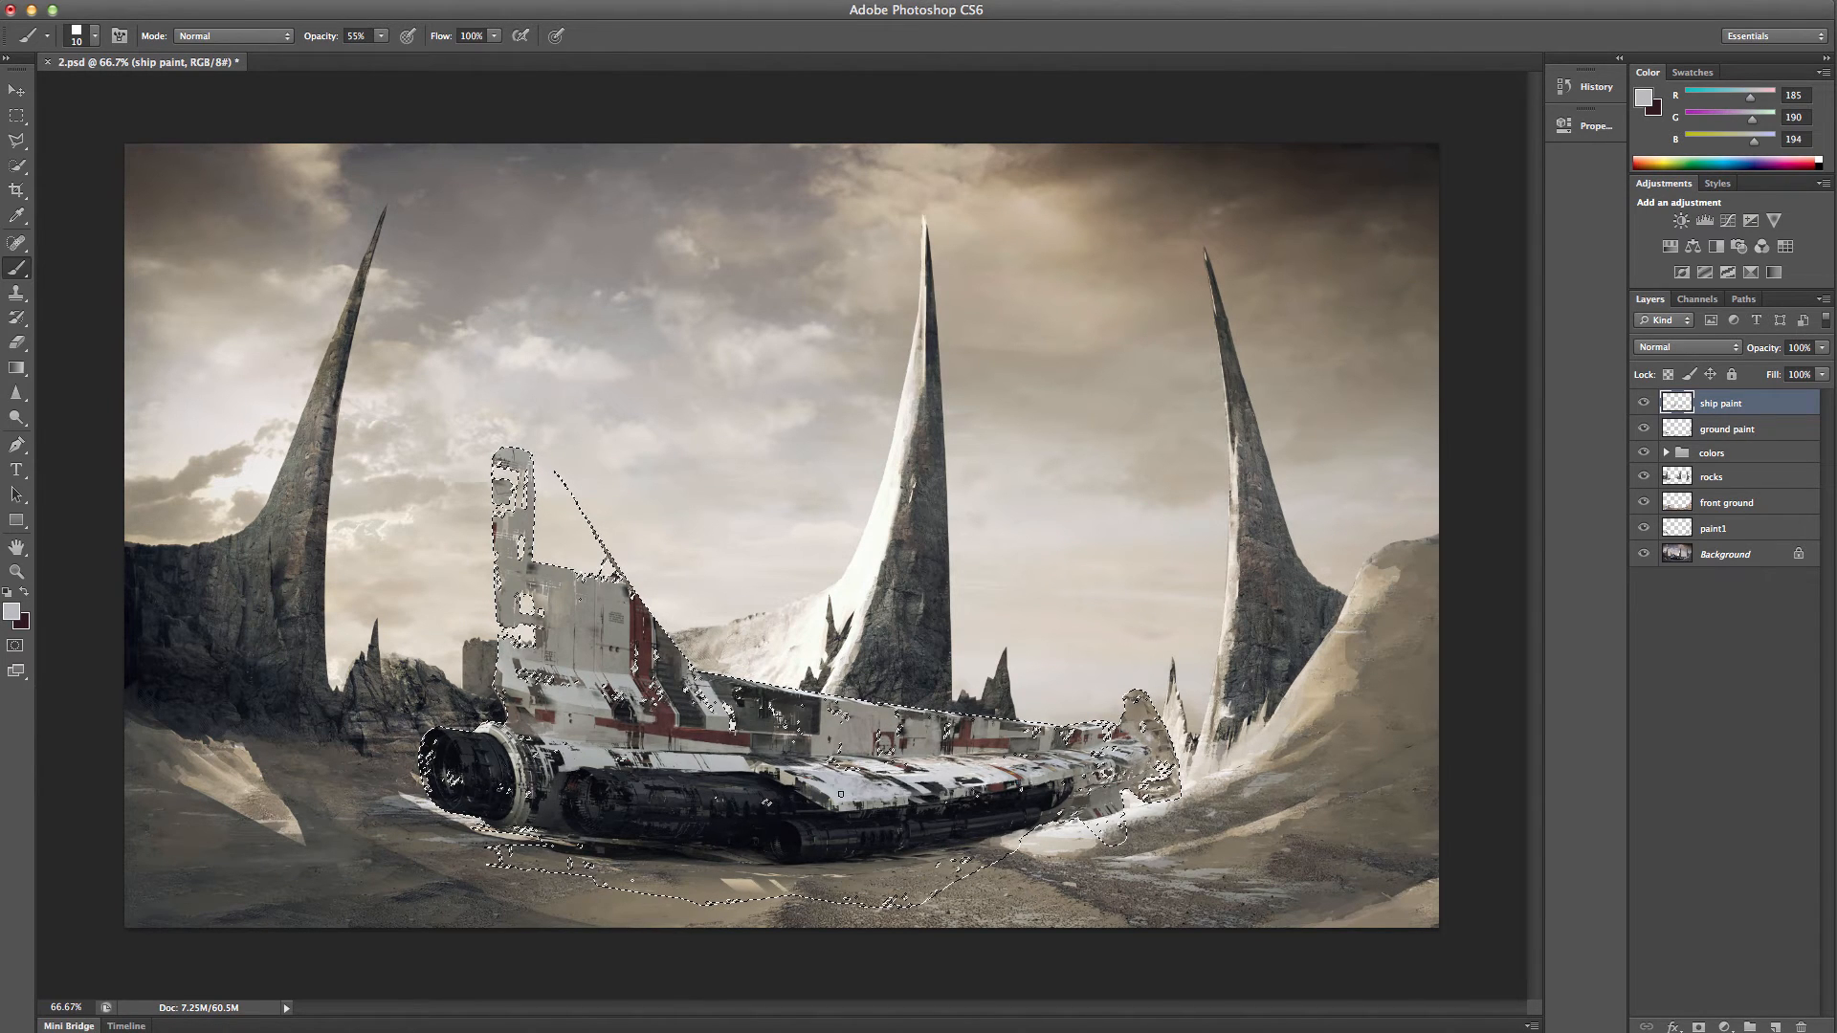
alt+click(791, 777)
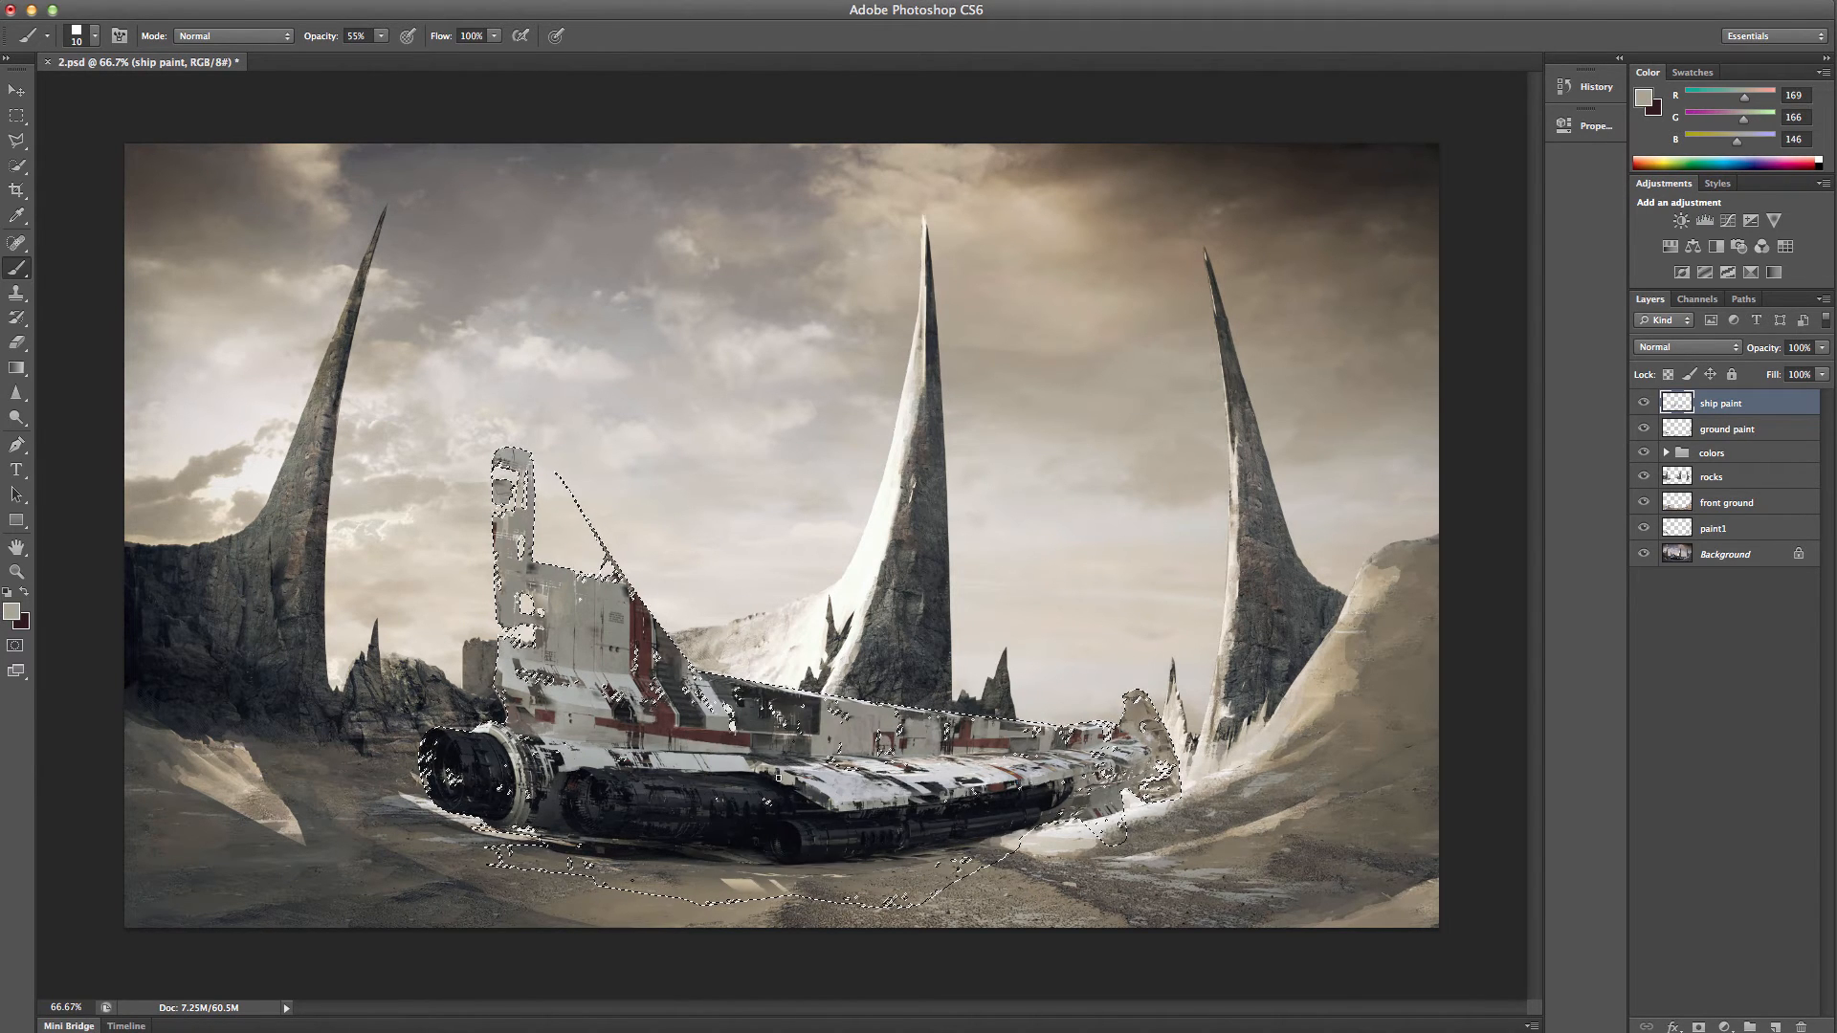
alt+click(764, 773)
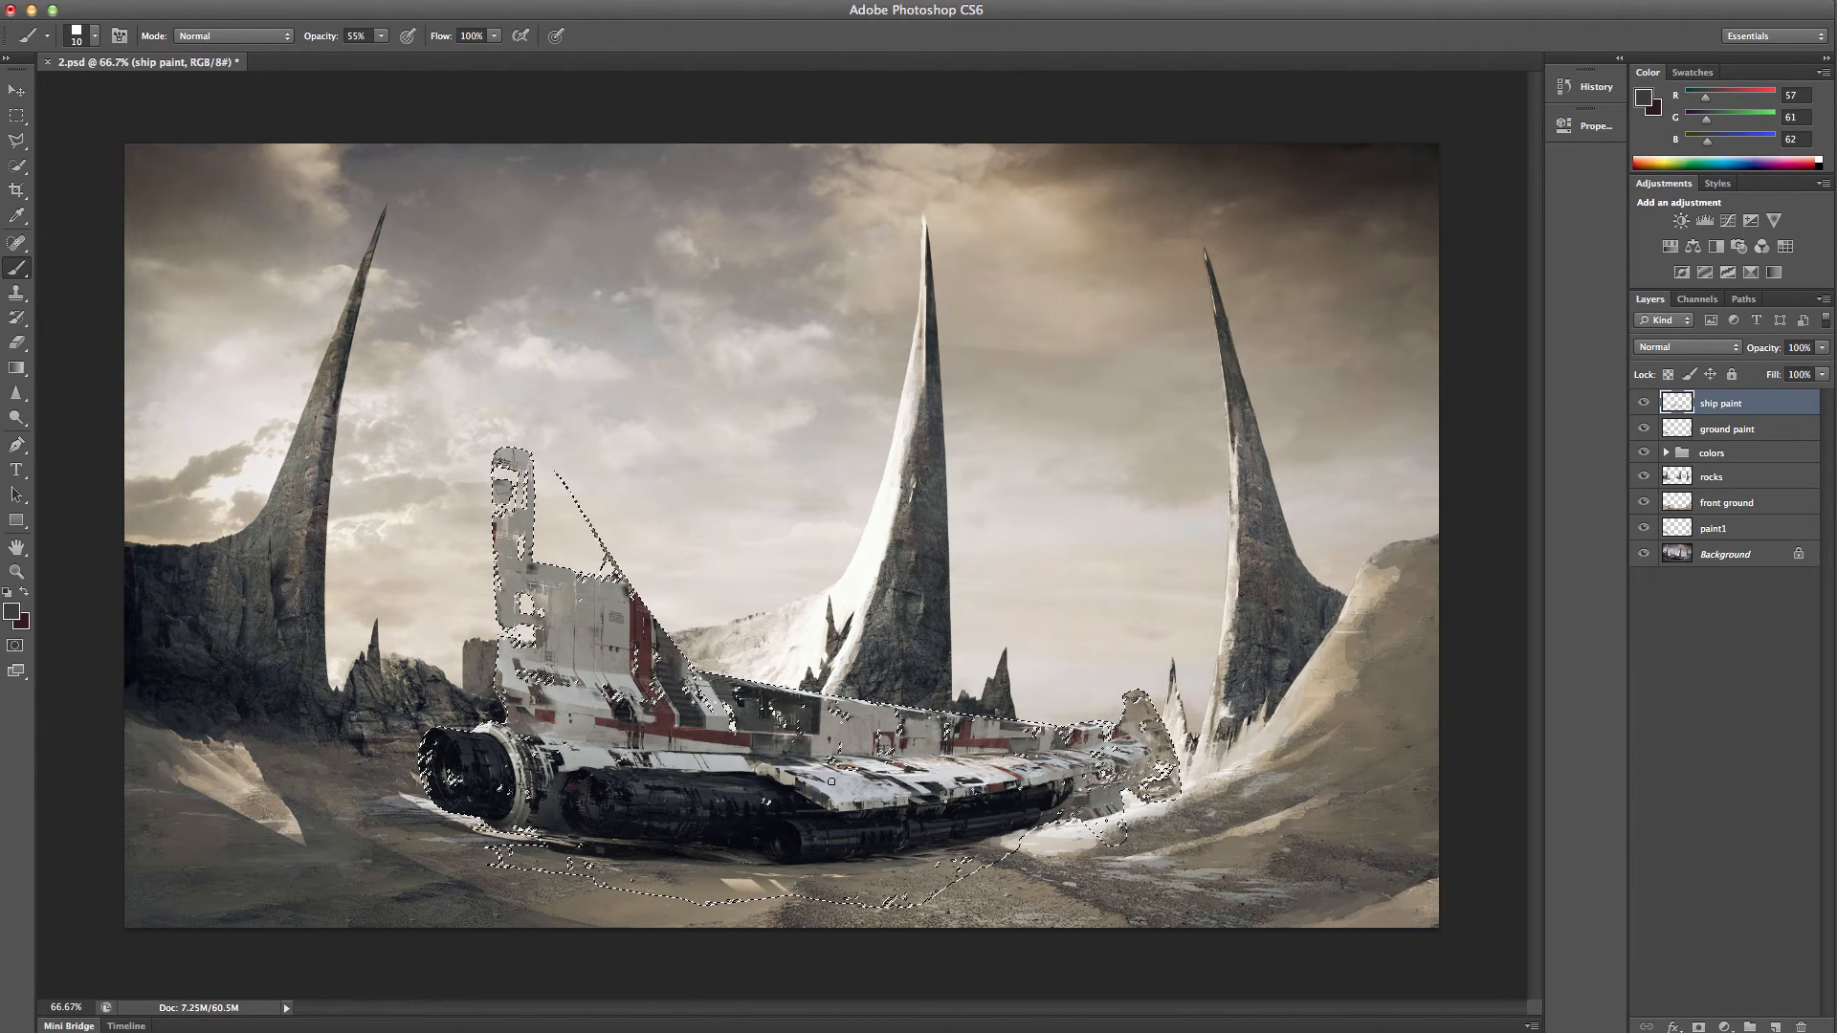
- Deselect the ship-shaped selection and paint the near hull below the tail fin with sampled light and olive greys
key(super+d)
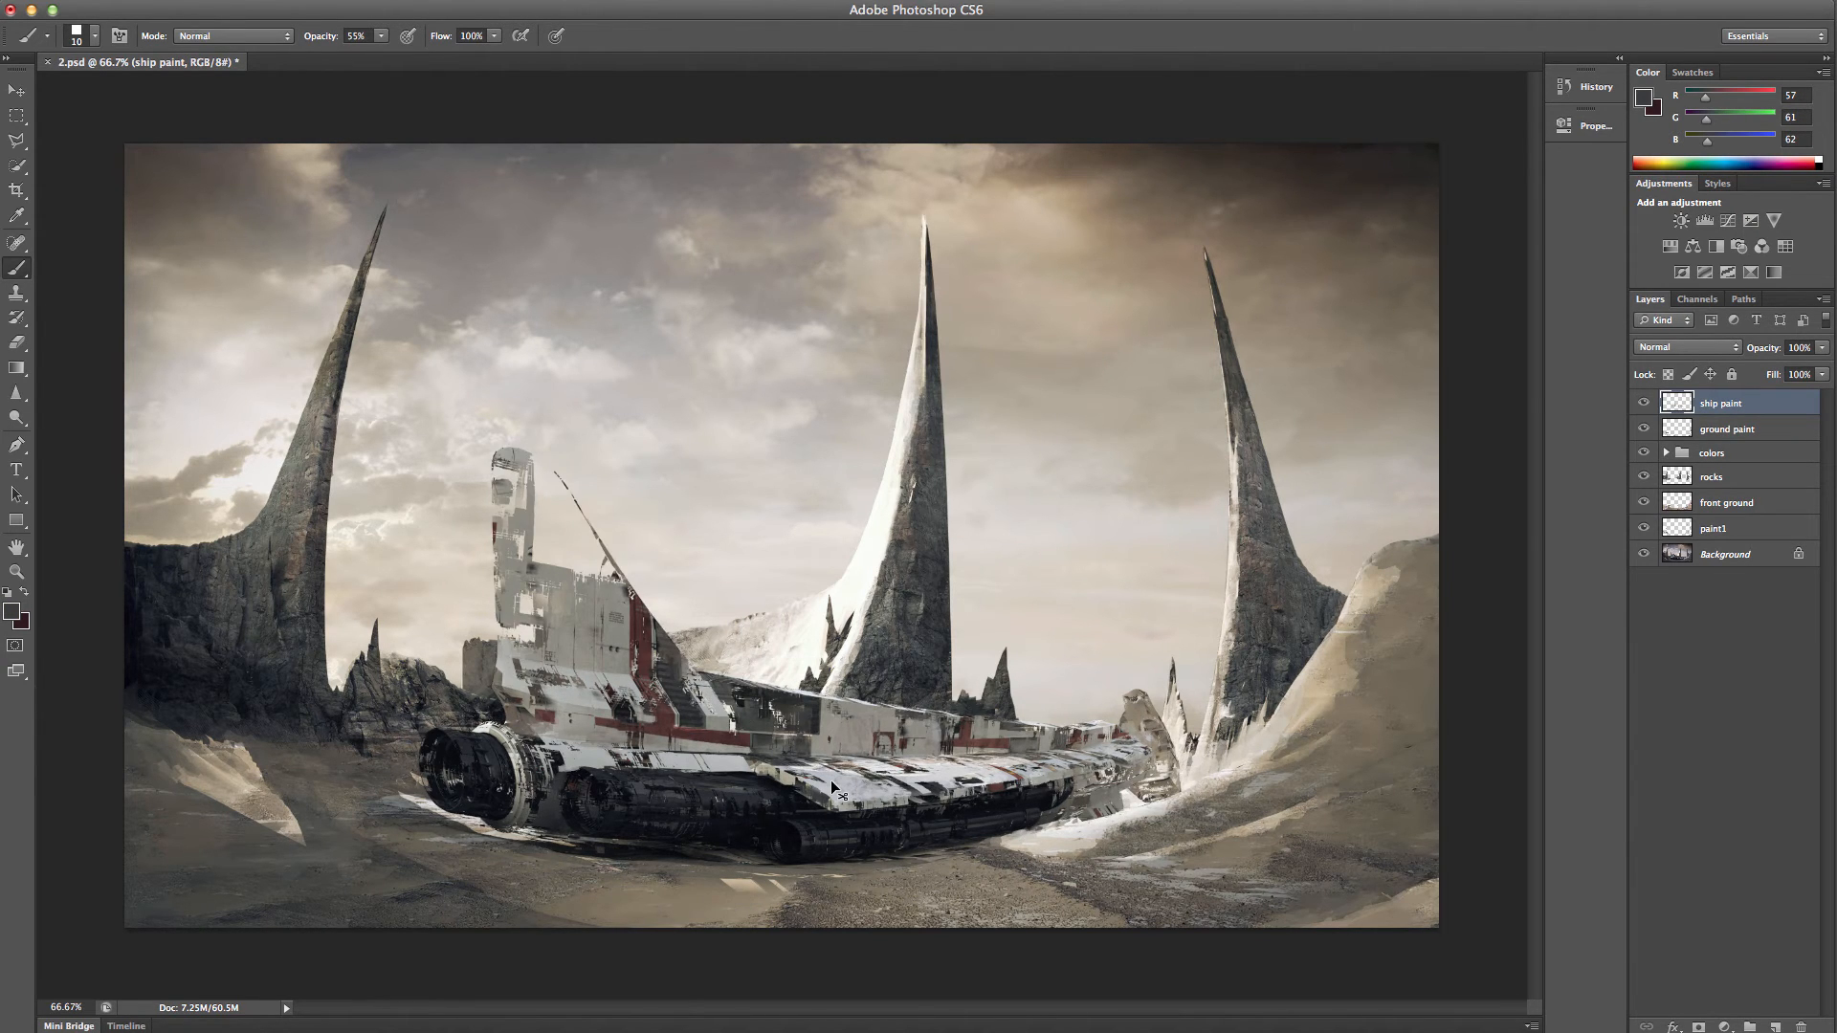
alt+click(565, 719)
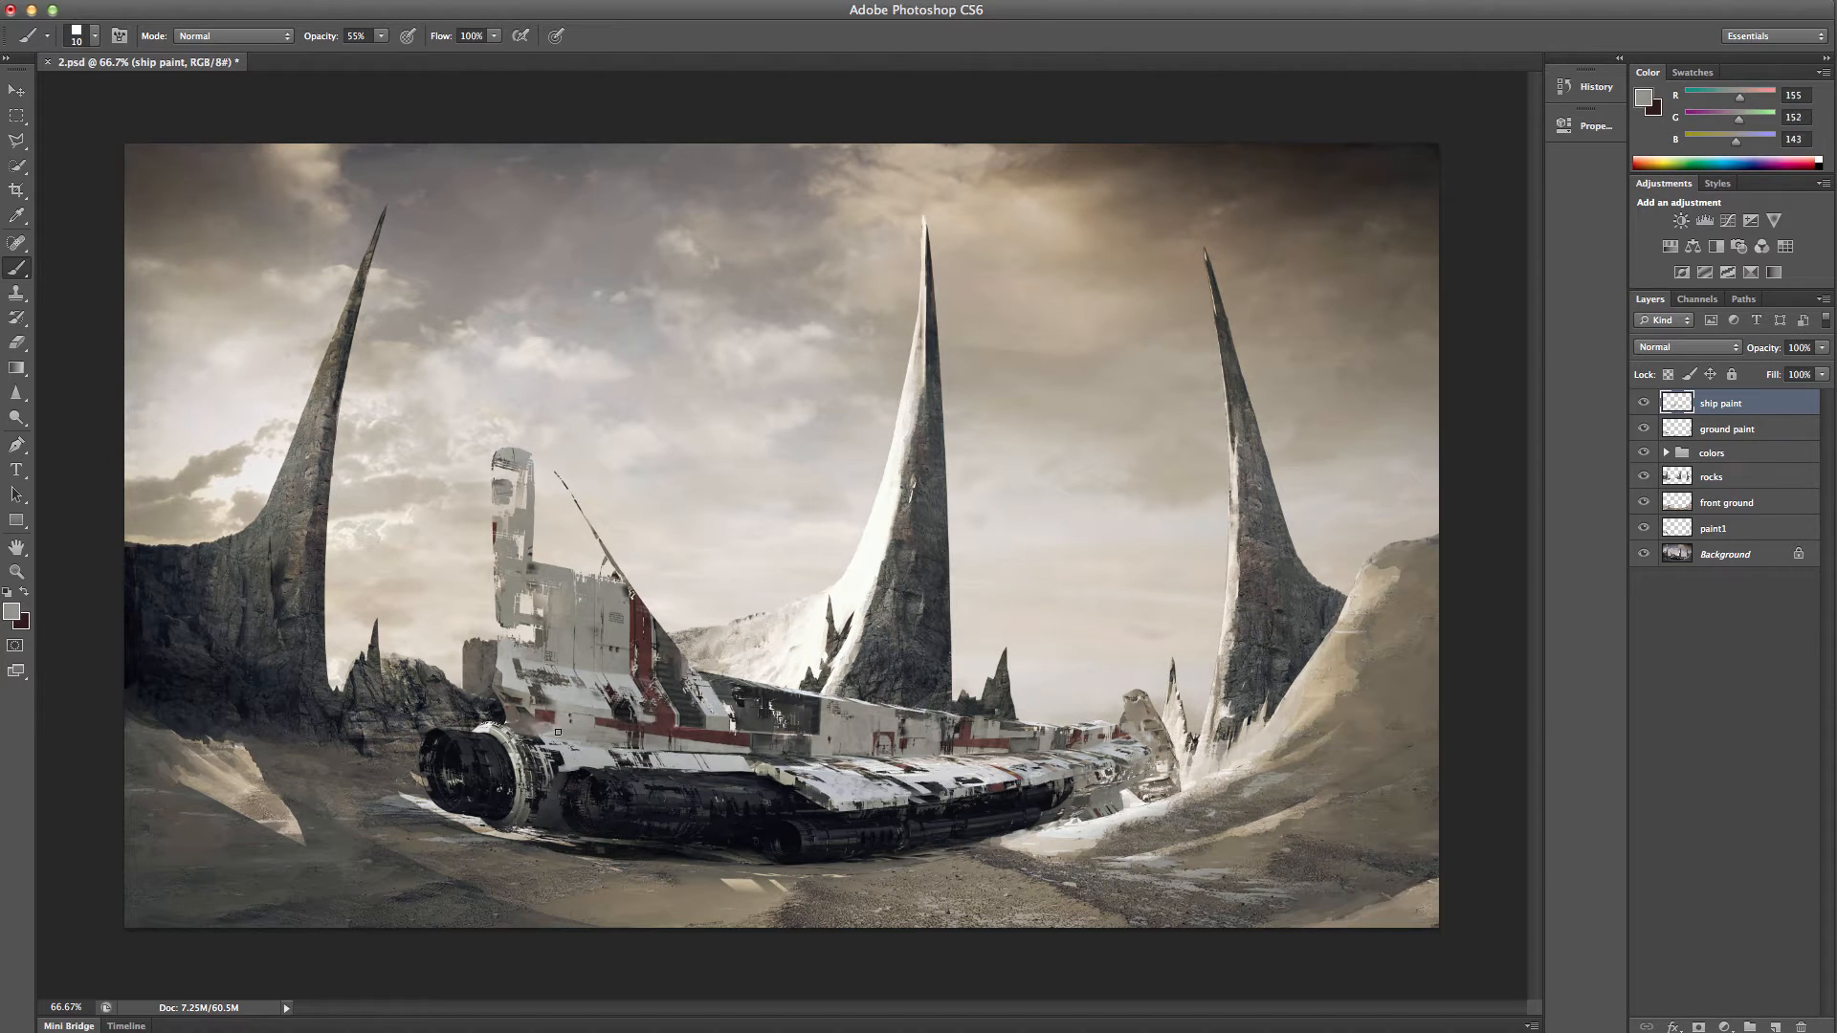
alt+click(556, 748)
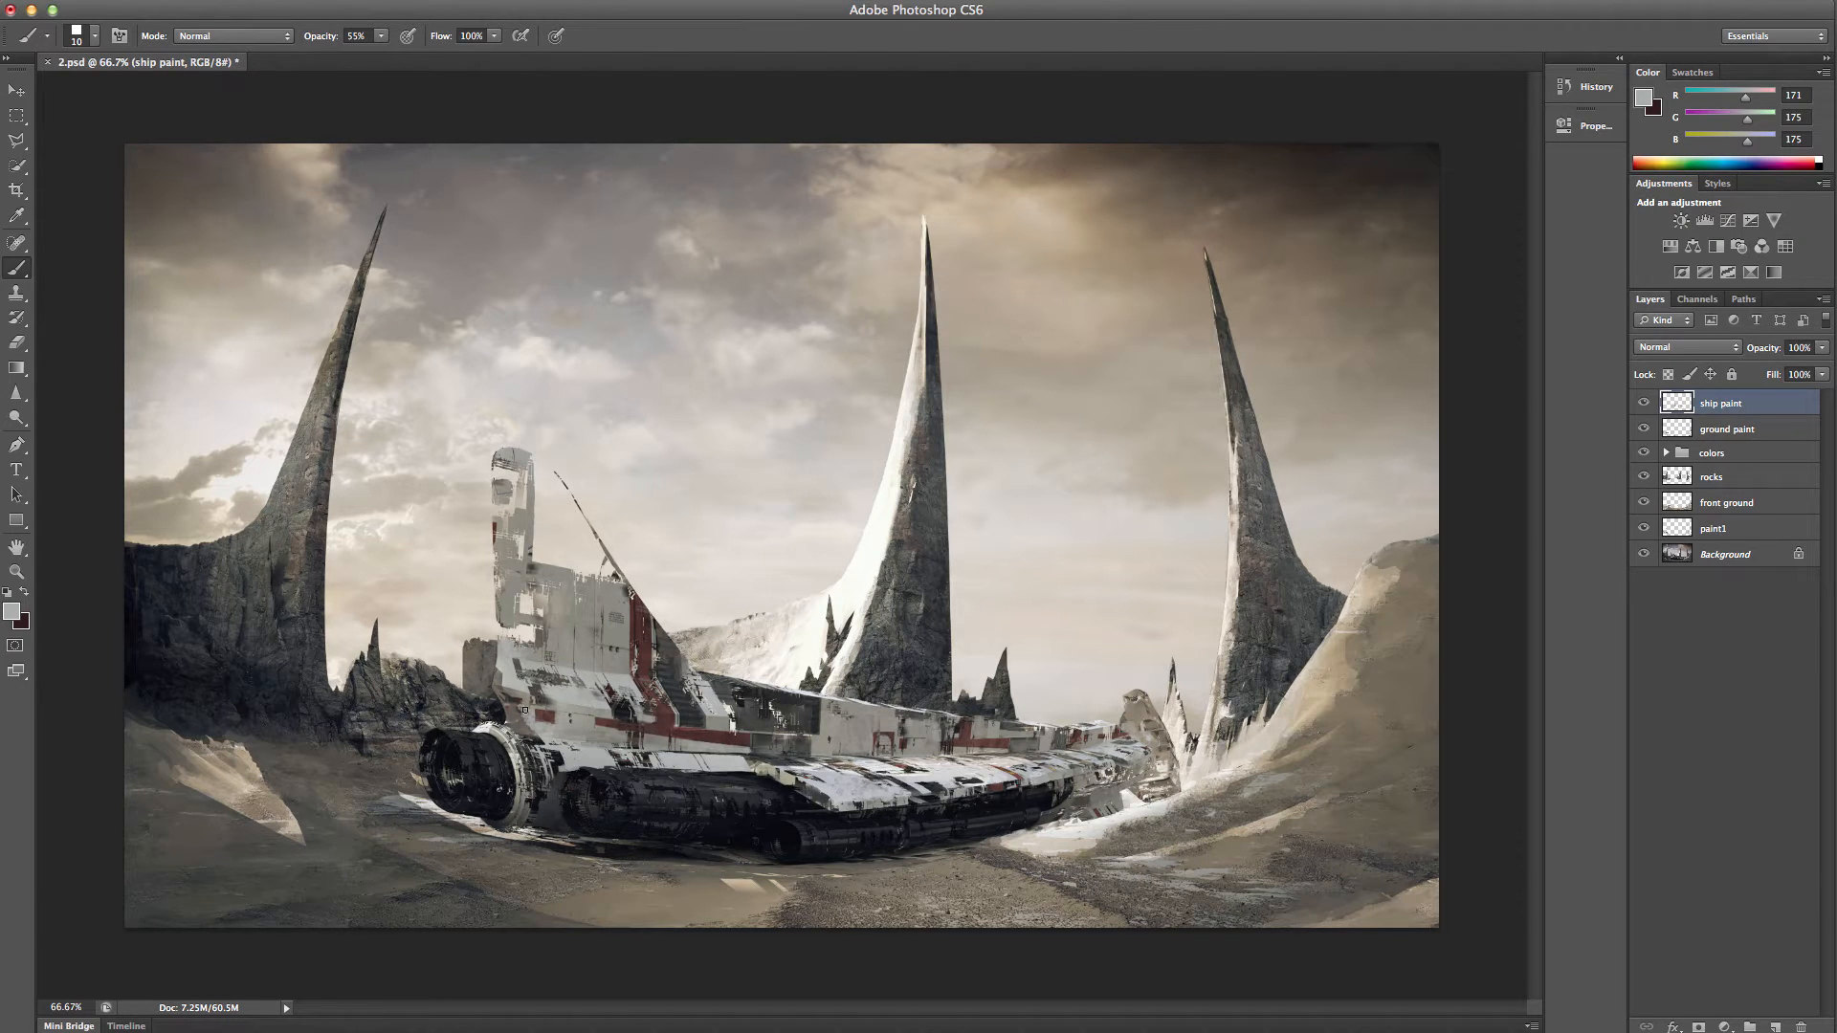
alt+click(516, 714)
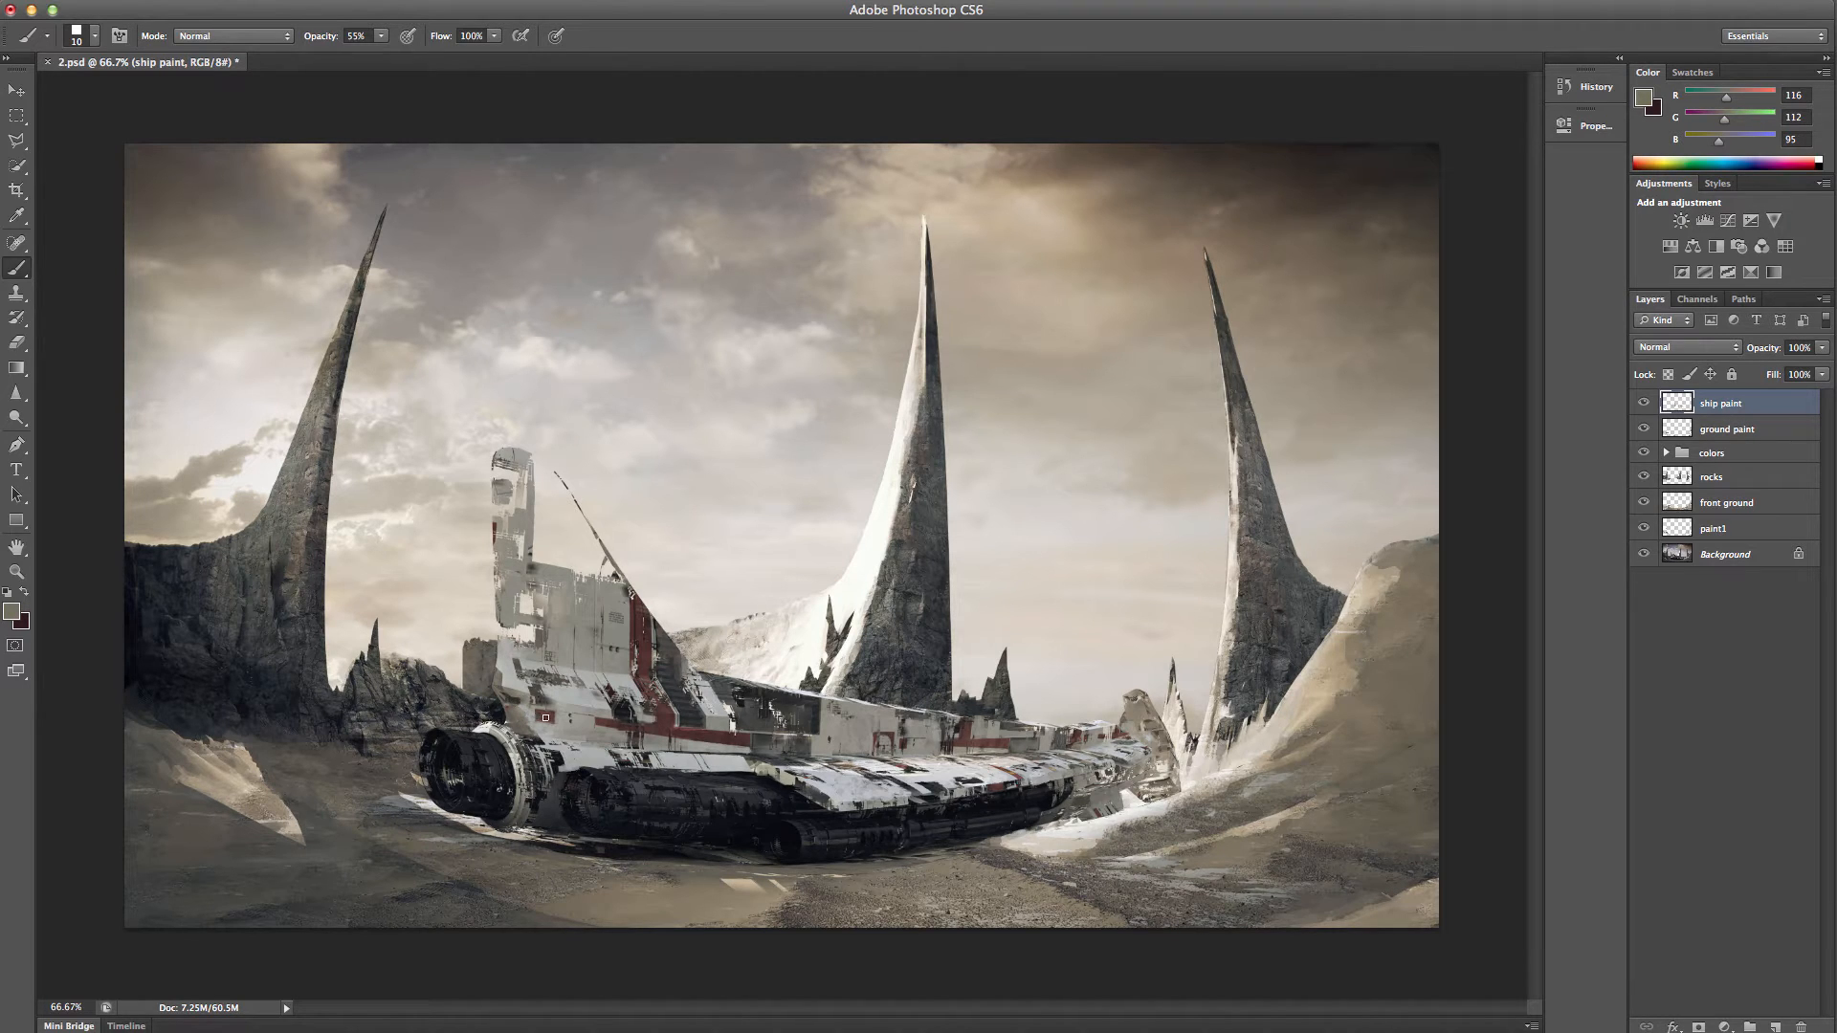
- Fill in and smooth the tall upright part of the tail fin with greys and beige sampled around it
alt+click(525, 519)
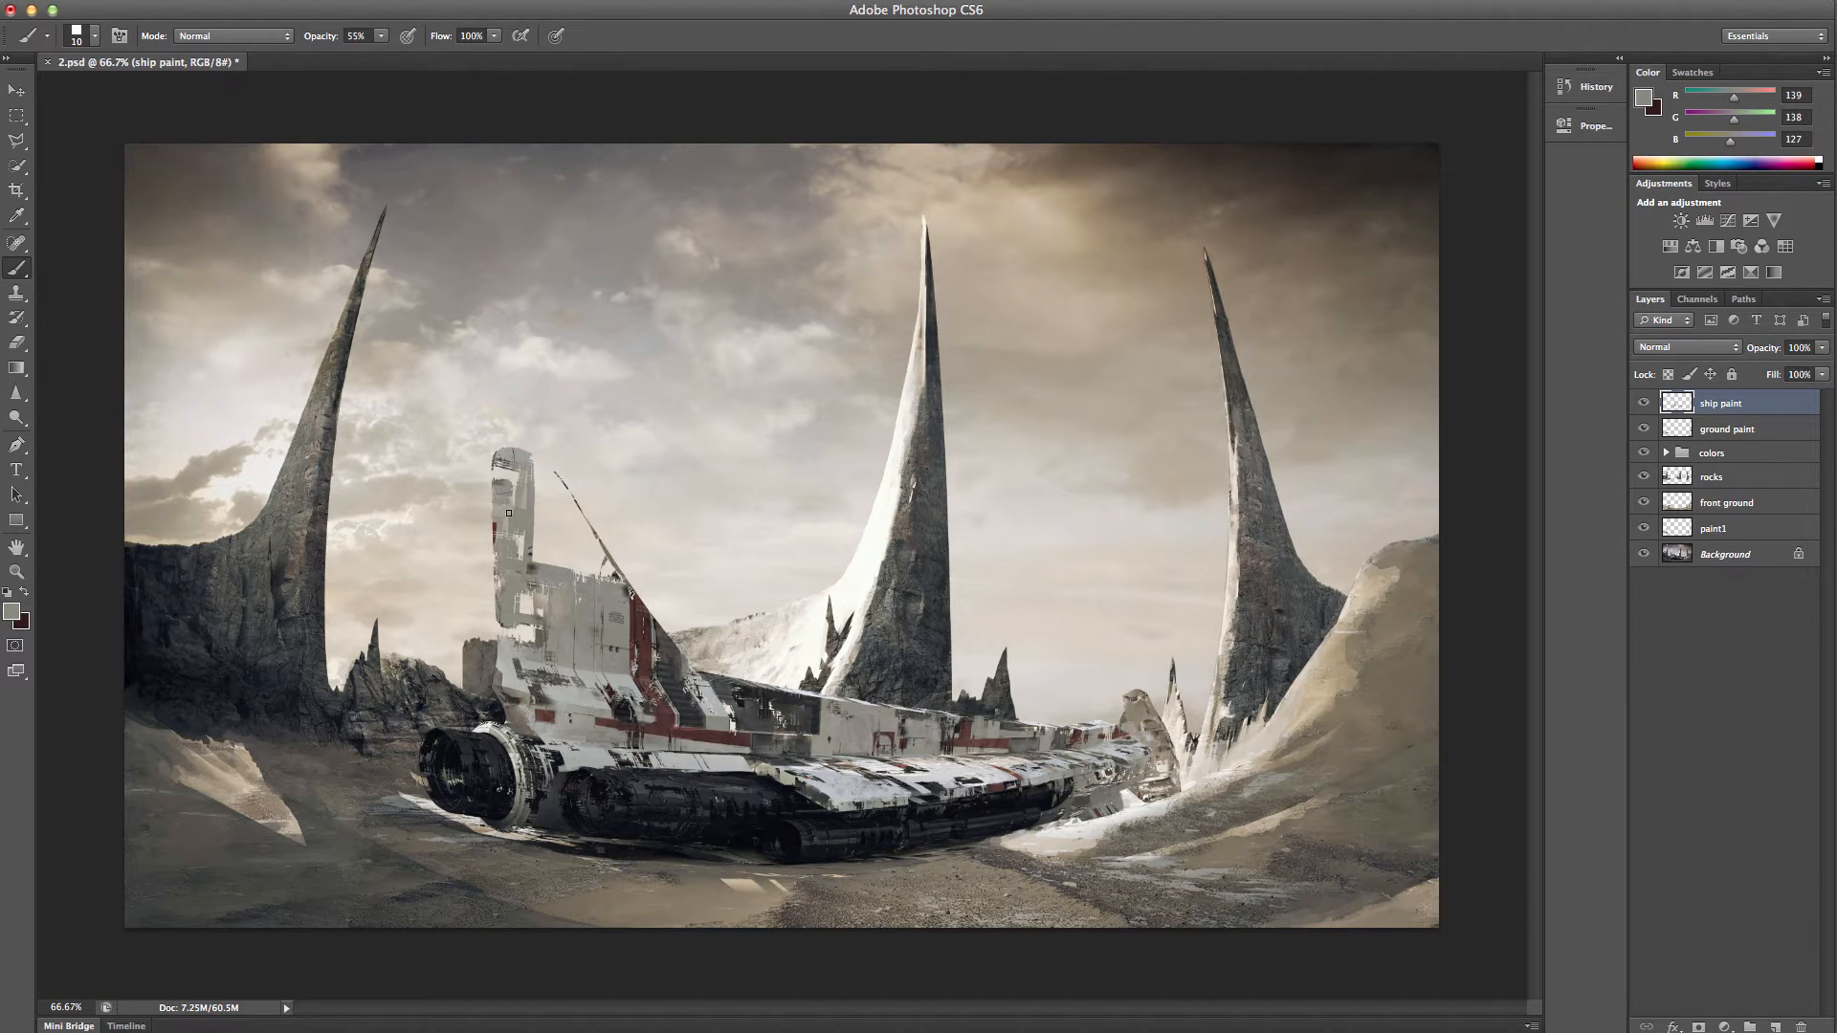
alt+click(533, 513)
alt+click(522, 452)
alt+click(507, 524)
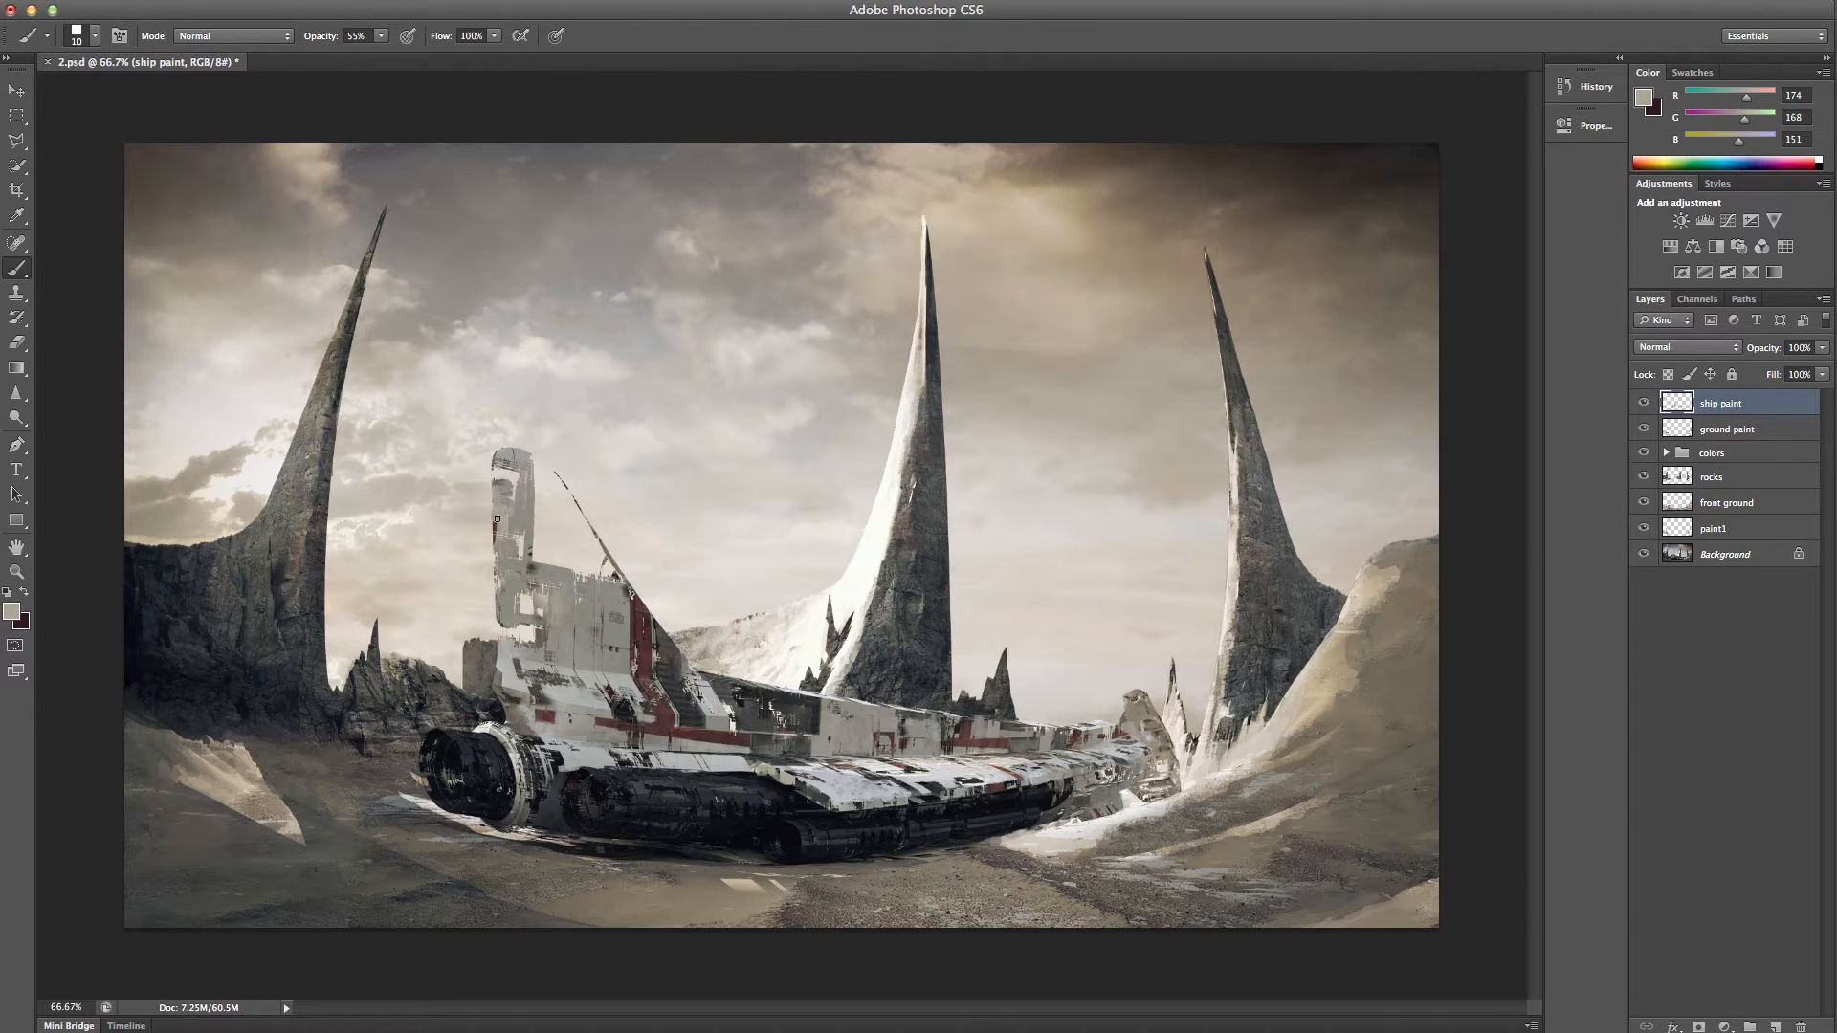
alt+click(510, 593)
- Touch up the hull panels and tail fin with sampled greys and the stripe's brownish red, and save the document
alt+click(872, 719)
alt+click(813, 787)
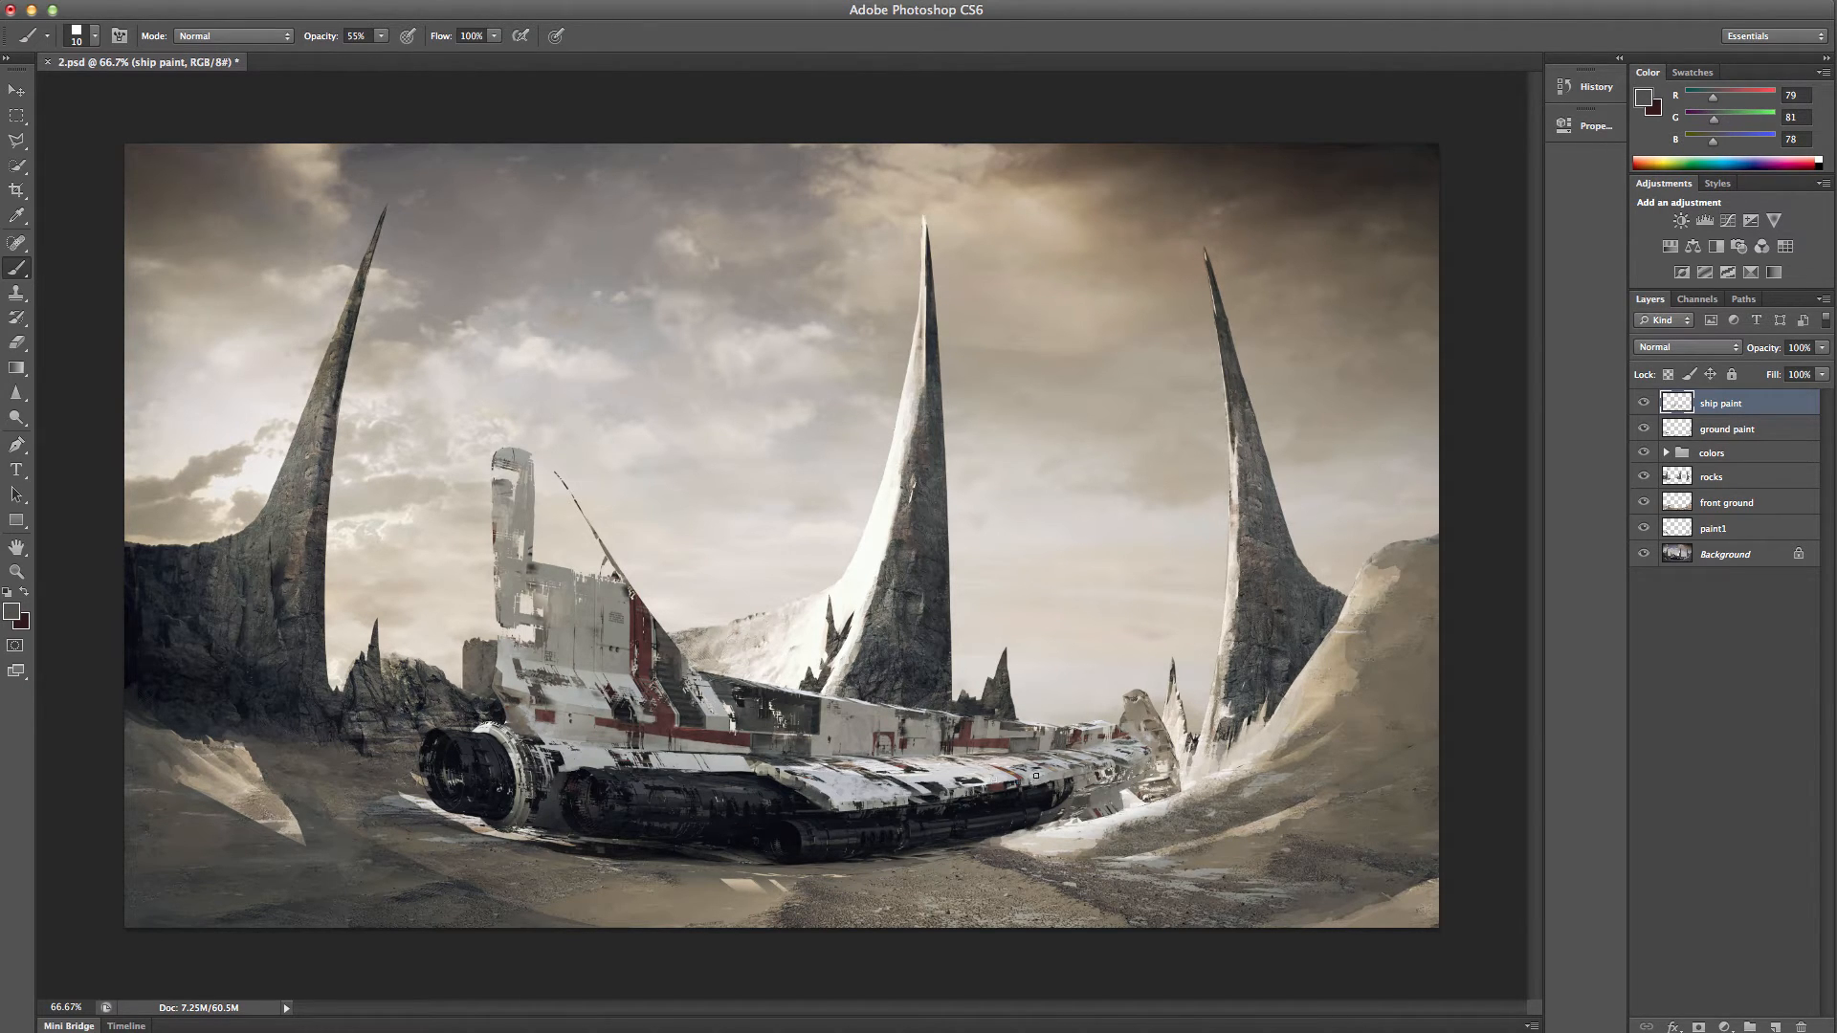
alt+click(579, 726)
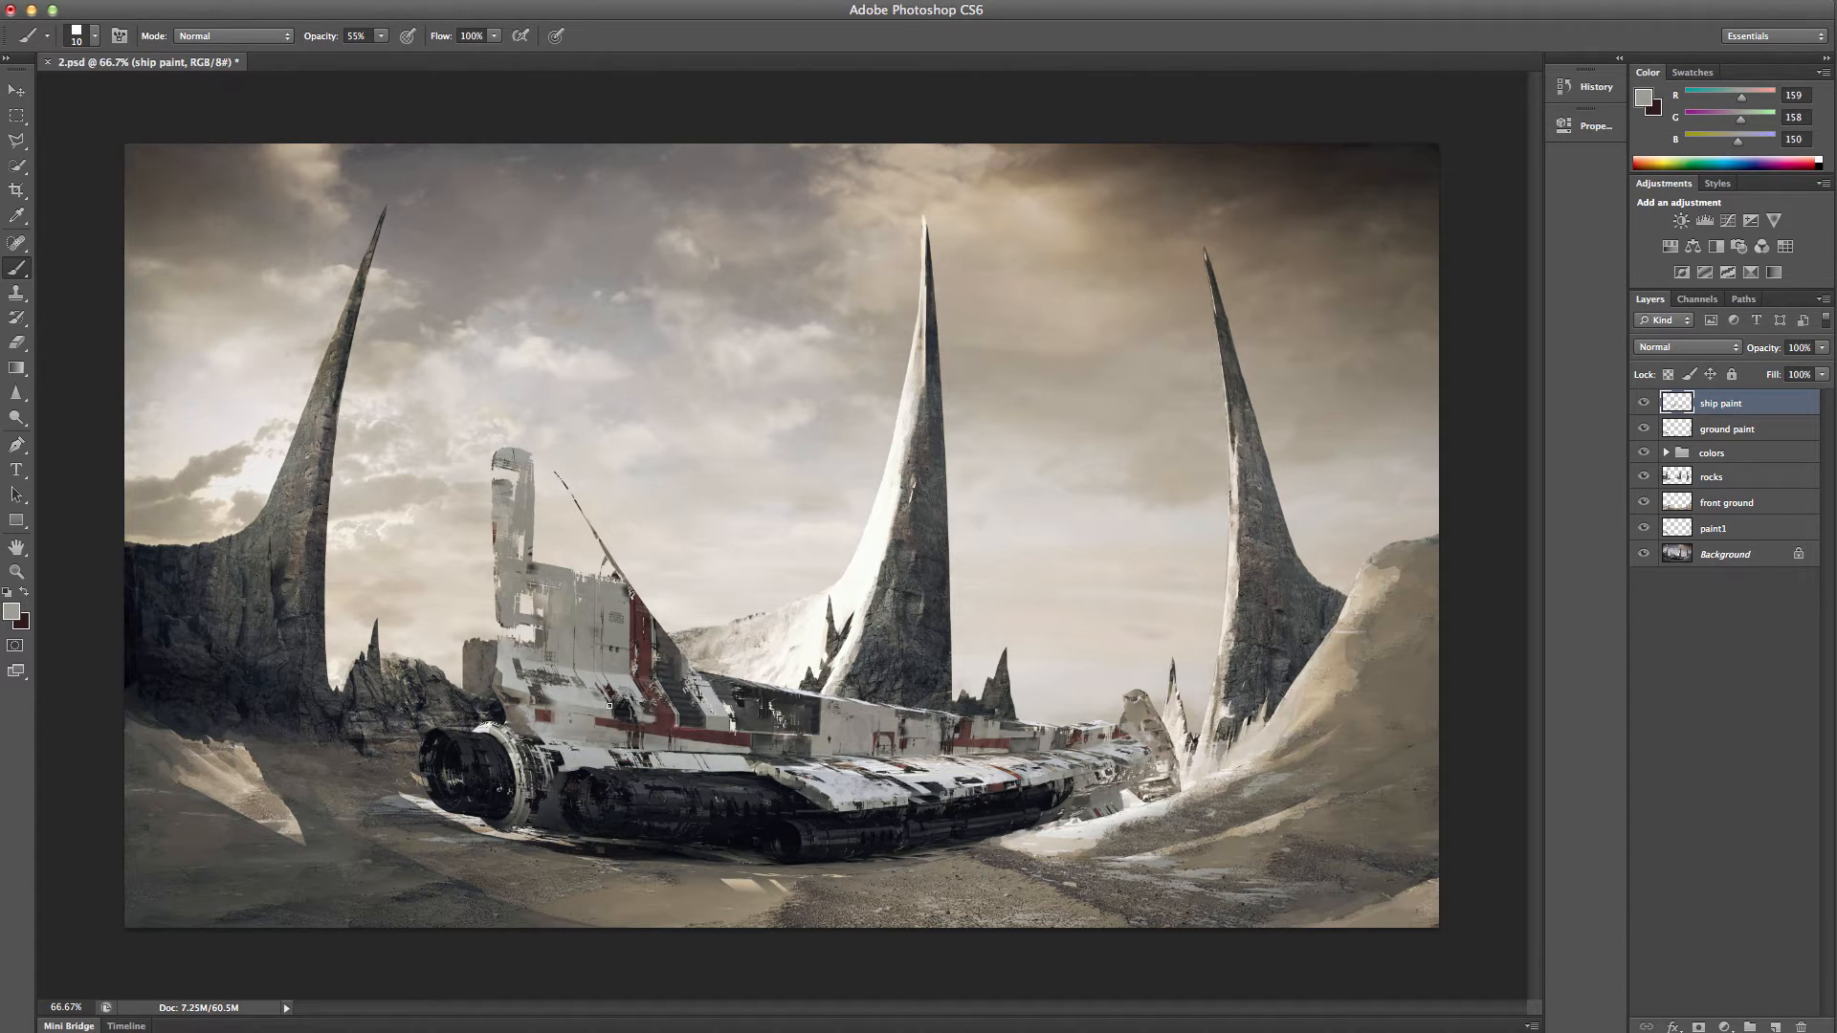
alt+click(614, 659)
alt+click(639, 617)
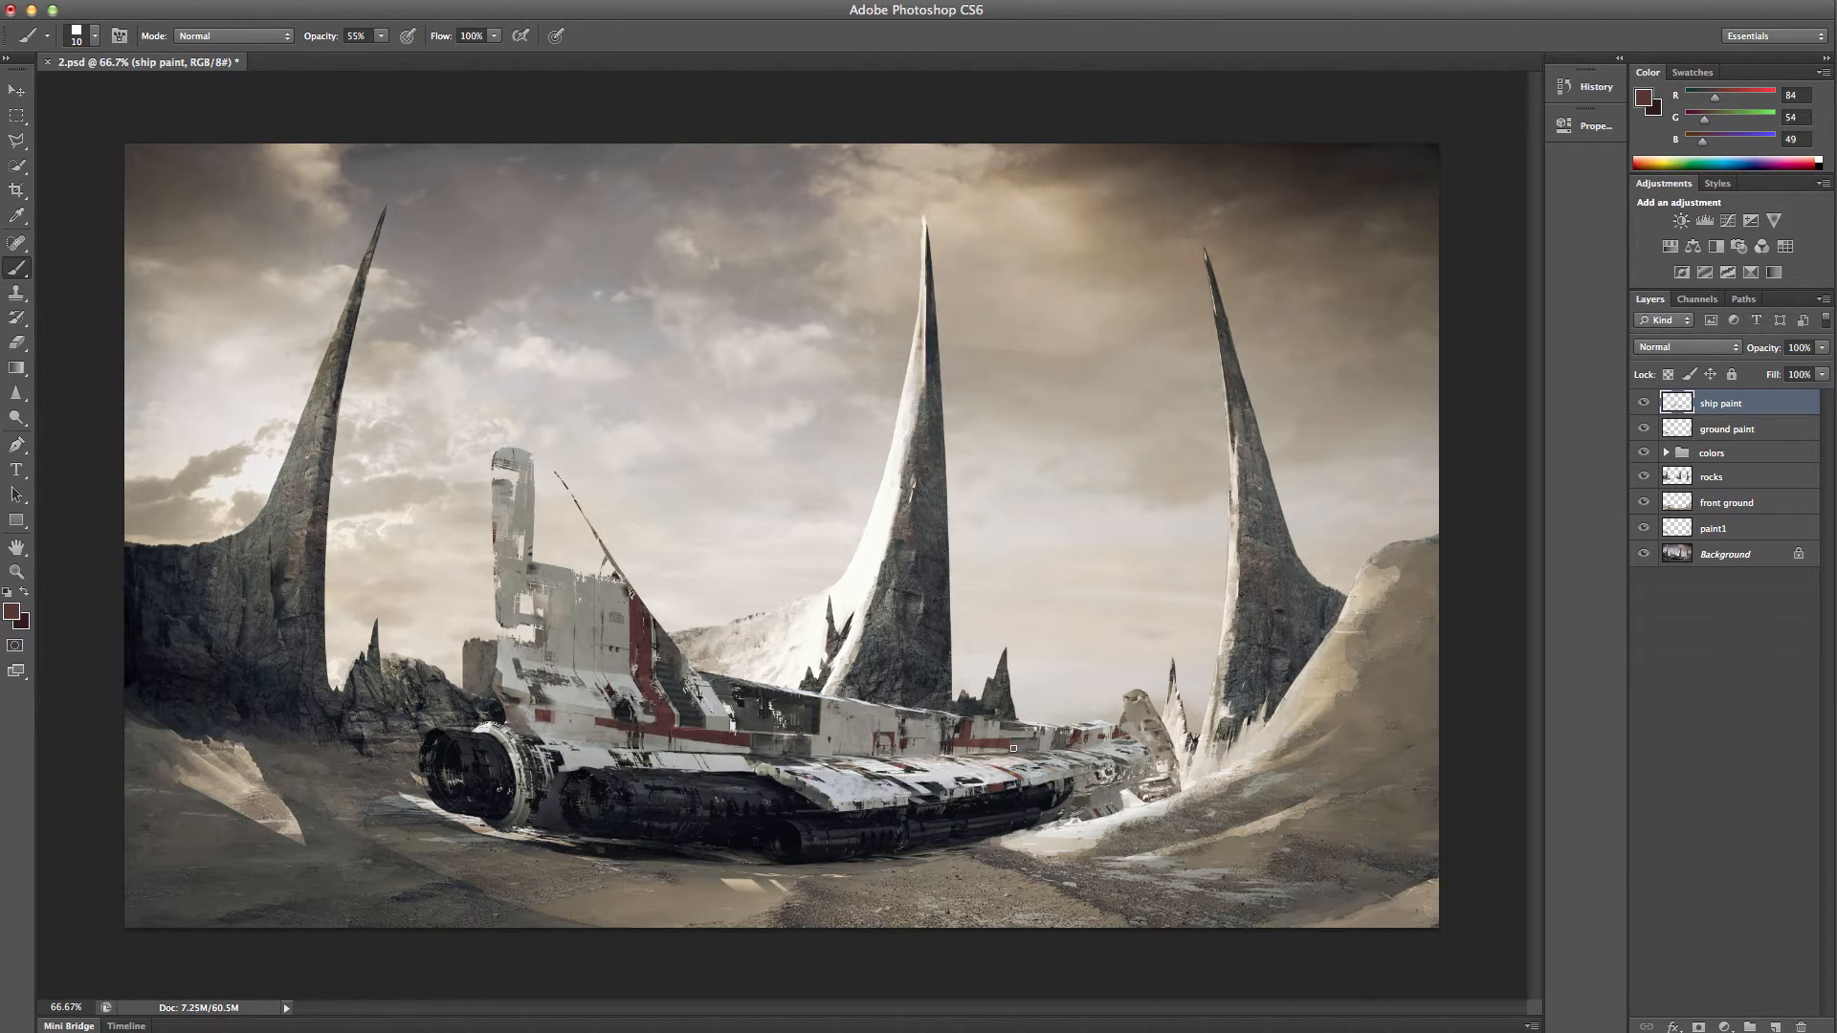
drag(1012, 751, 1001, 752)
key(super+s)
click(1290, 346)
- Add a new layer named "clouds" above the ship paint layer
click(1775, 1025)
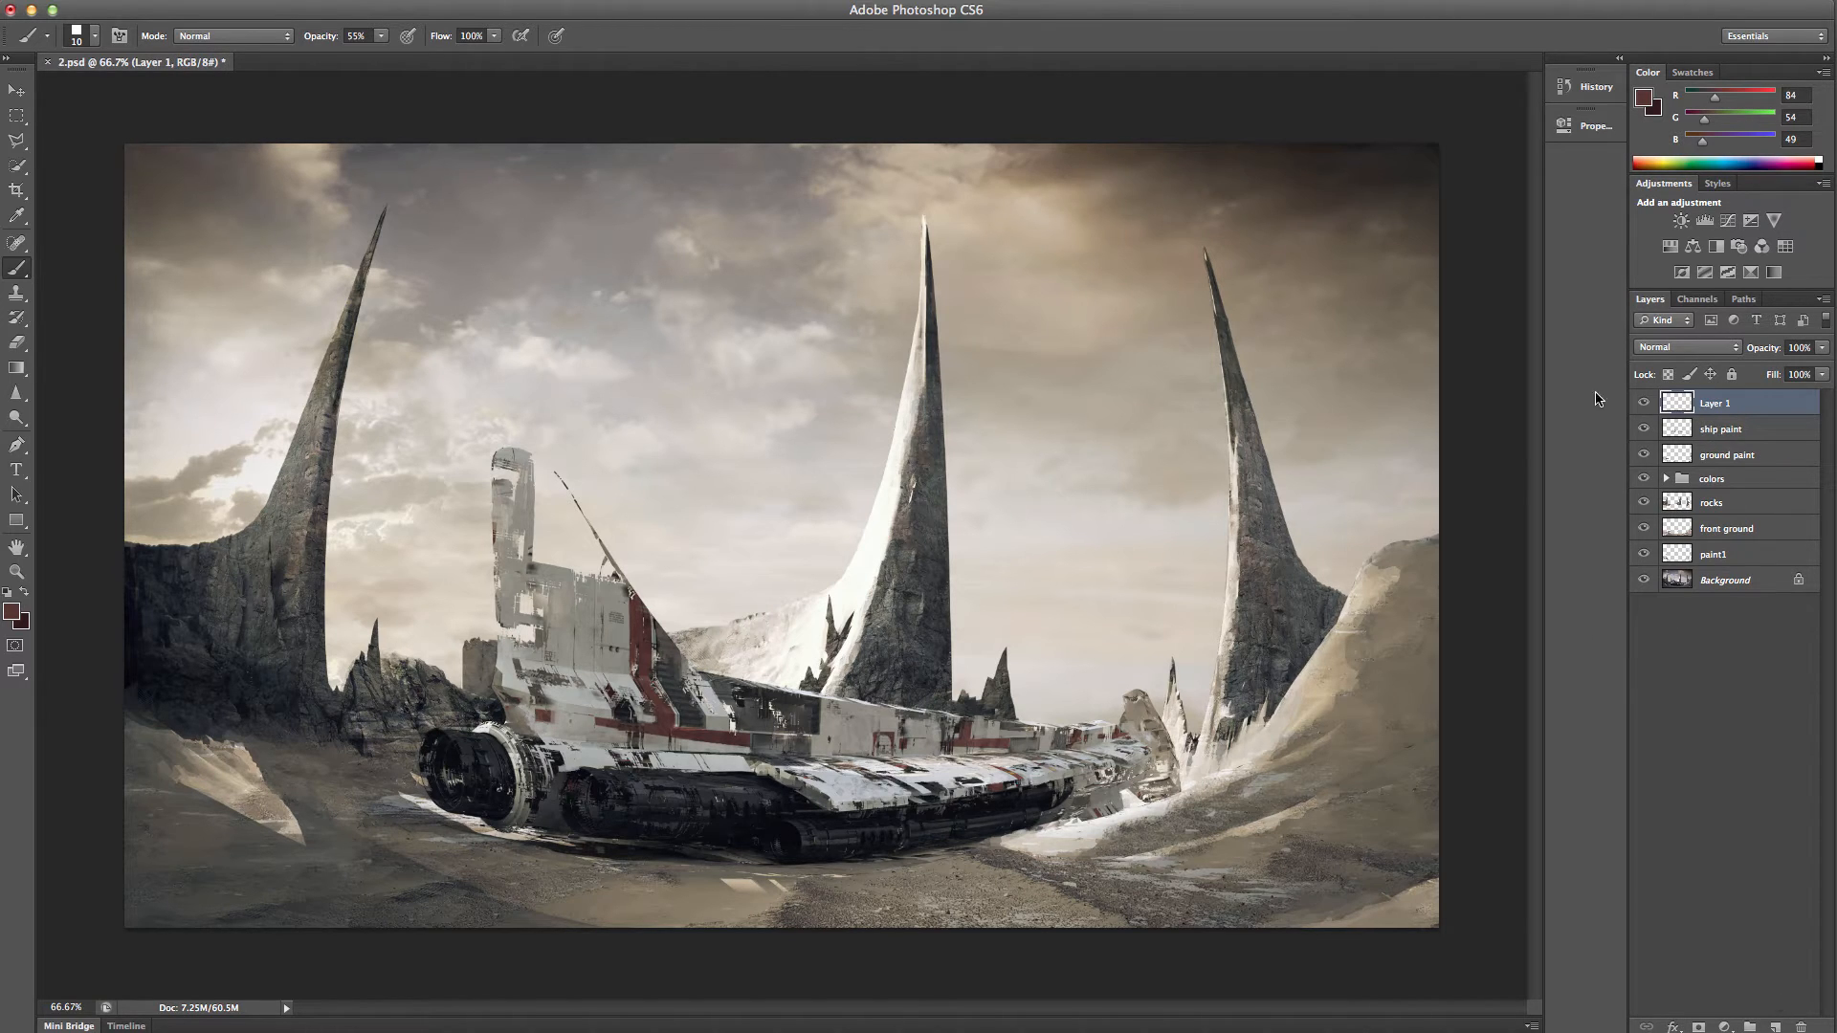
double_click(1704, 406)
text(clouds)
key(Return)
- Load the cloudsII.abr brush set from the brushes folder into the brush presets
right_click(260, 297)
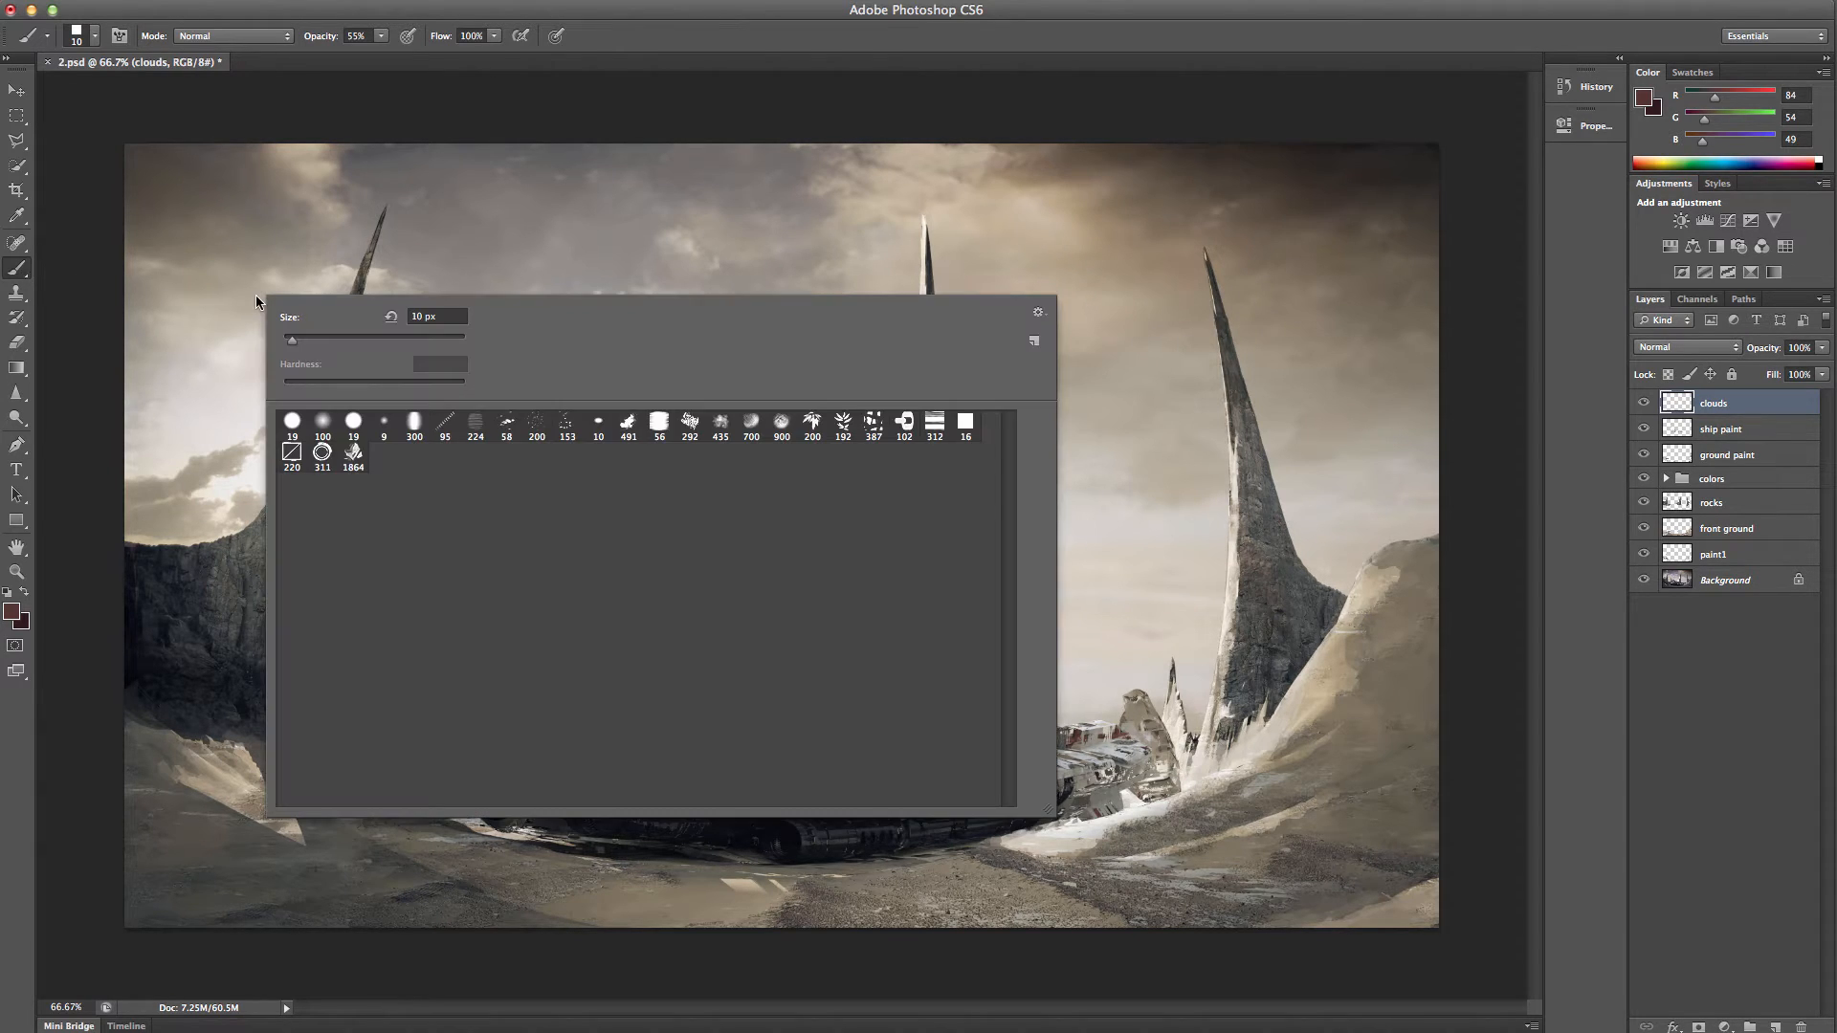
click(1038, 313)
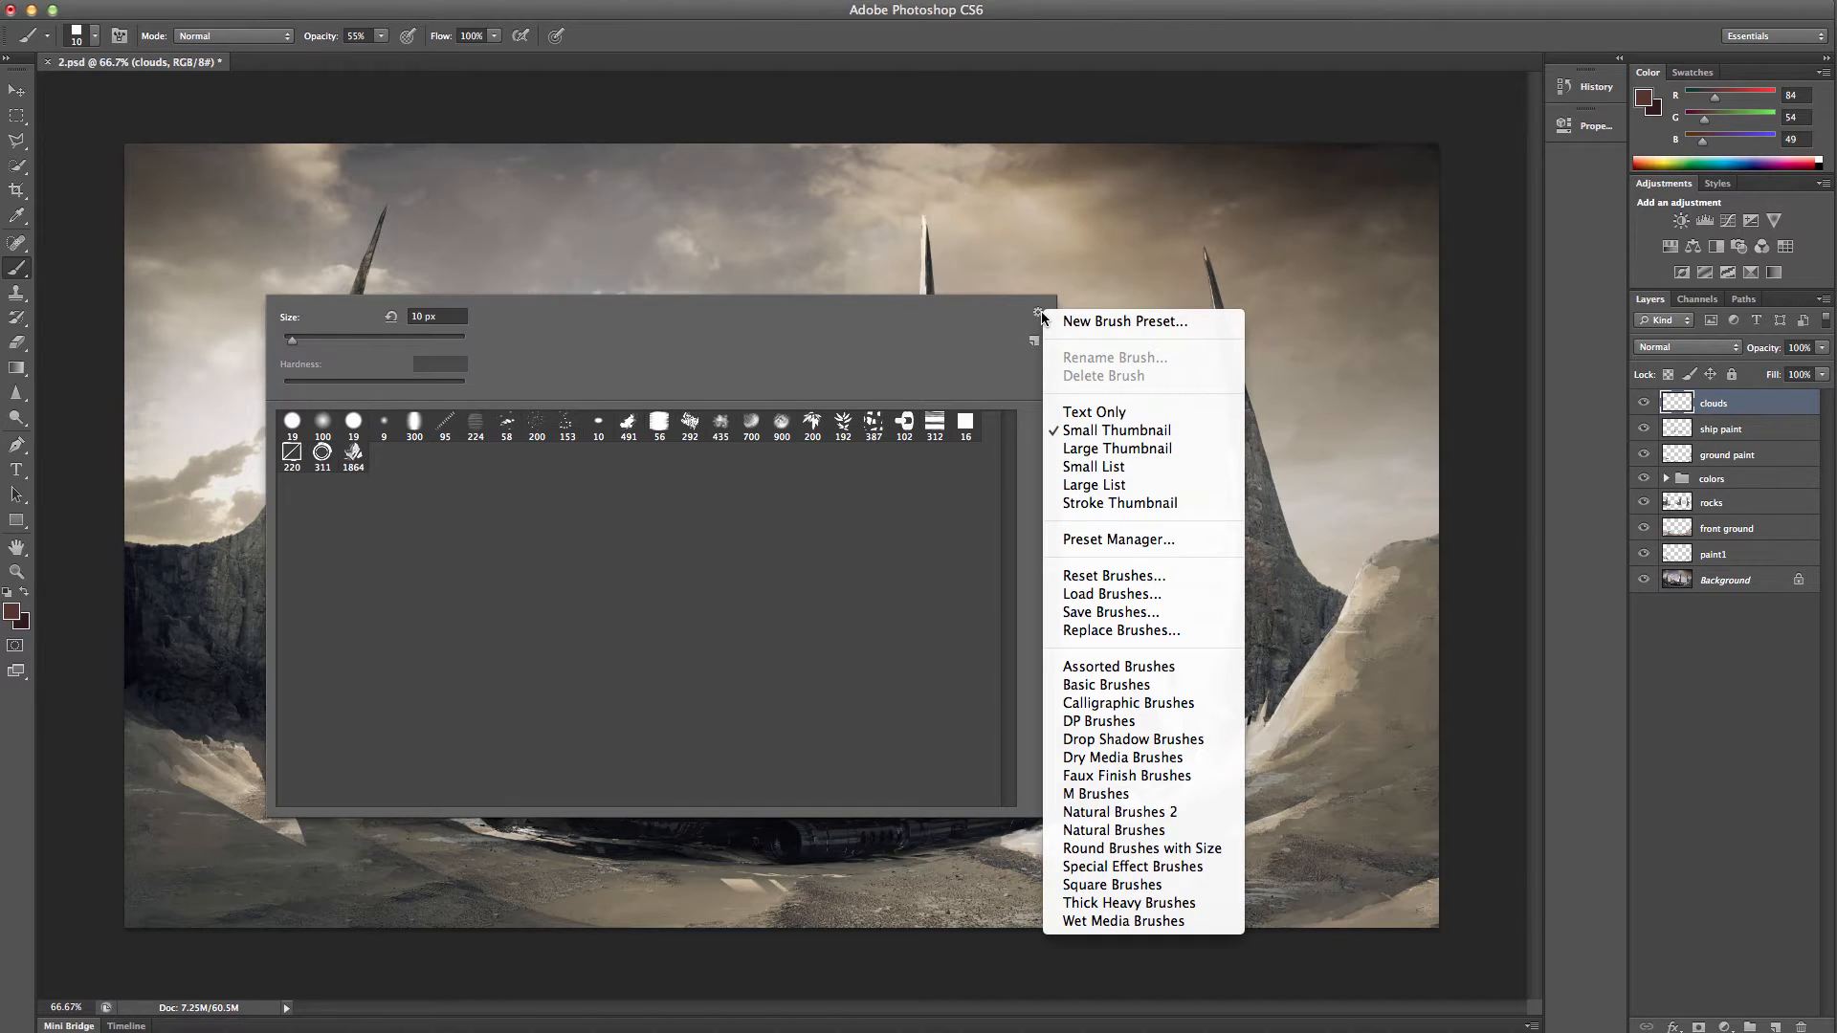
click(1106, 597)
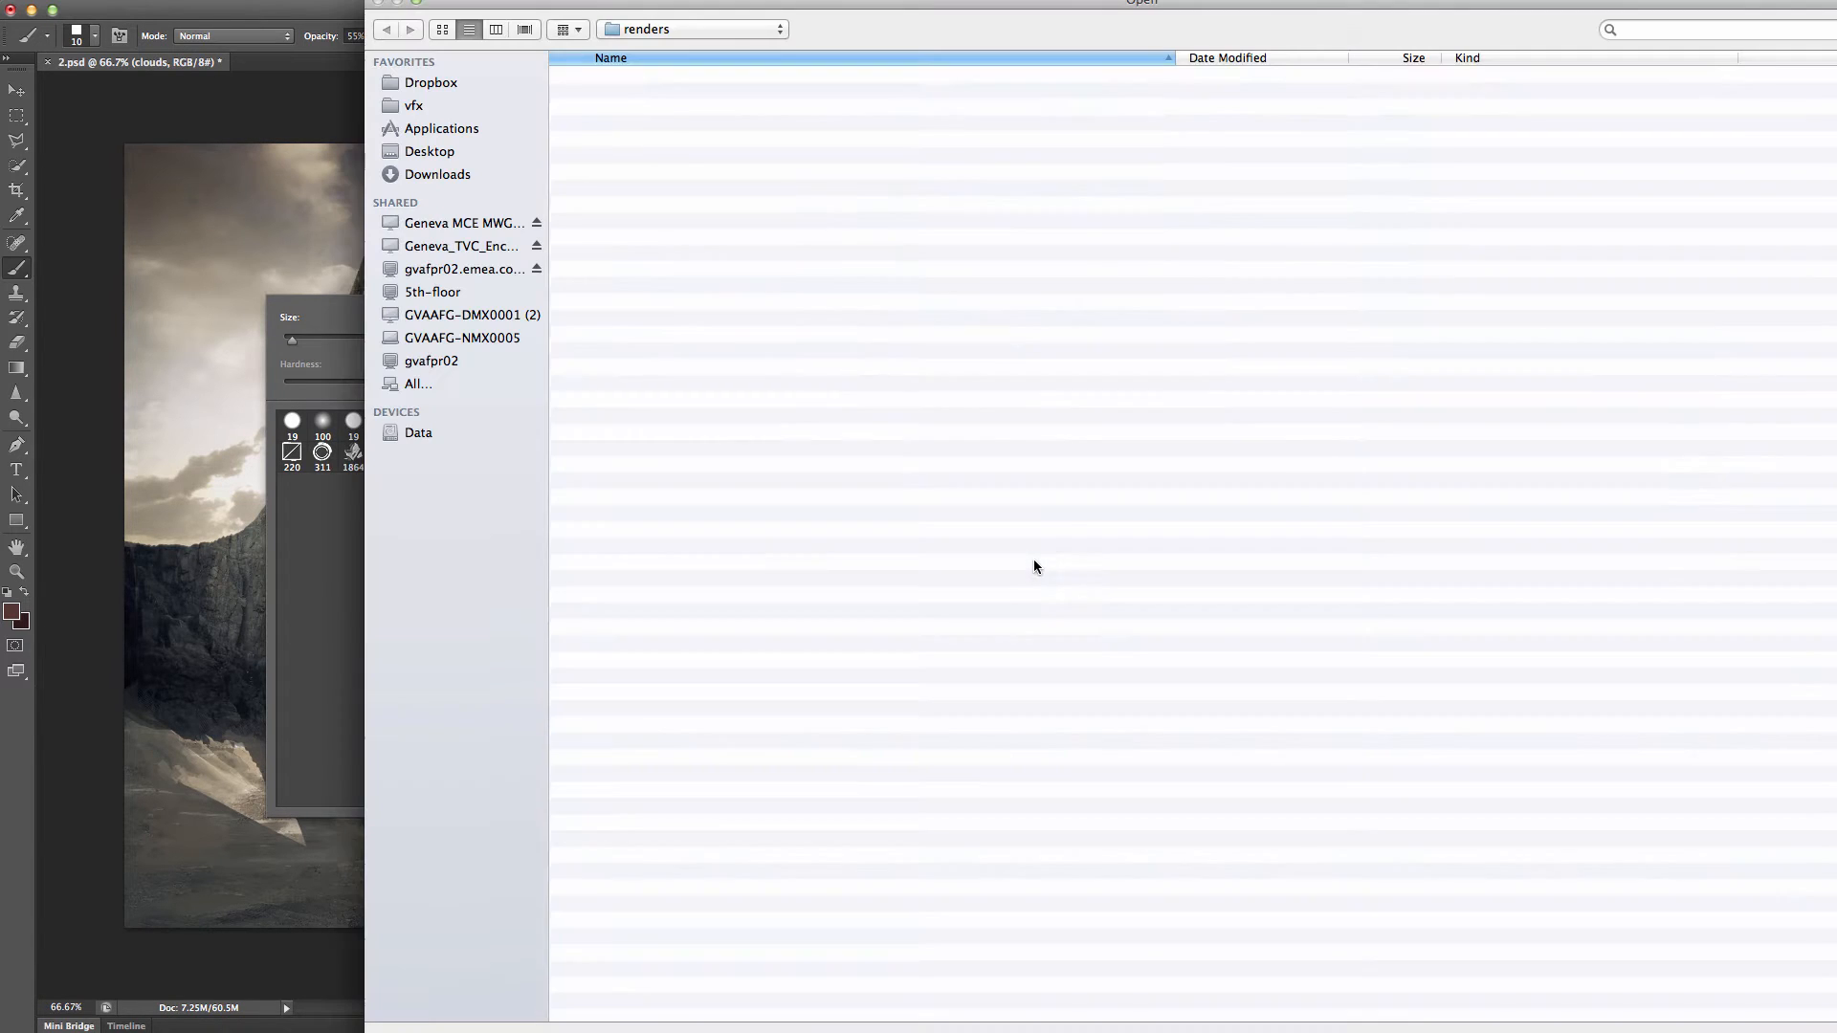
click(445, 430)
double_click(622, 76)
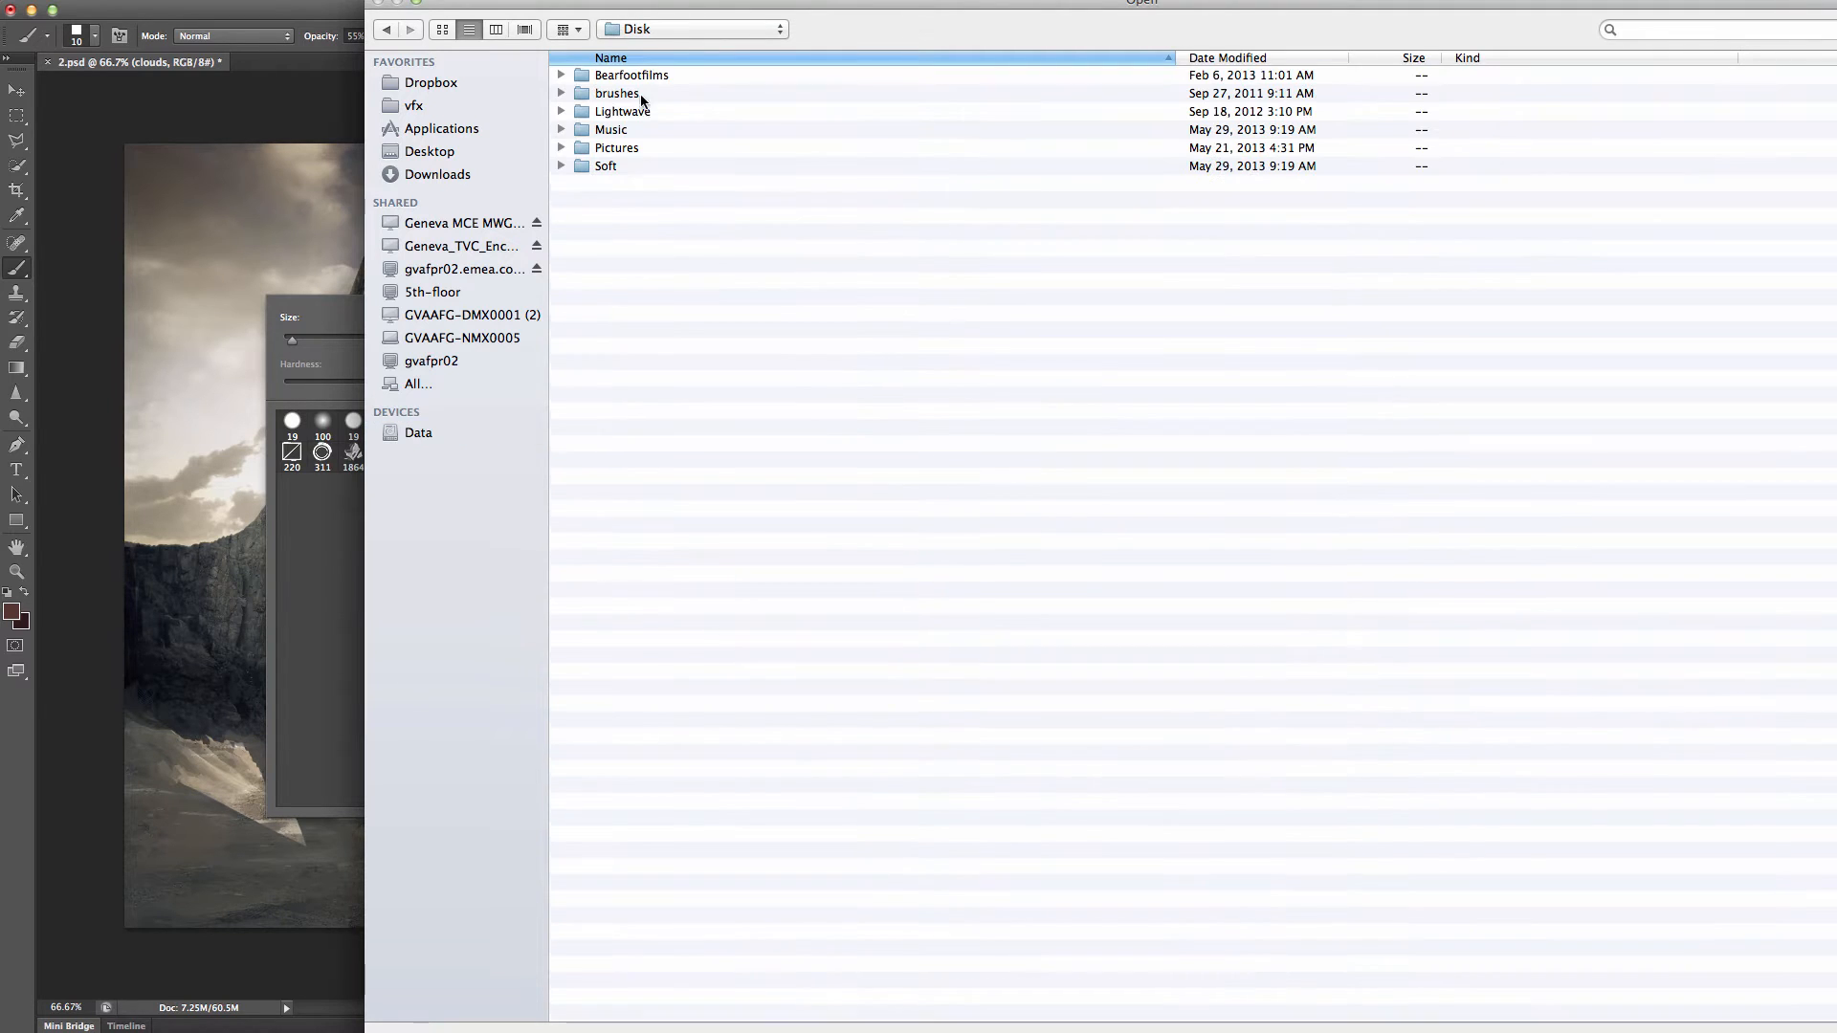
double_click(632, 95)
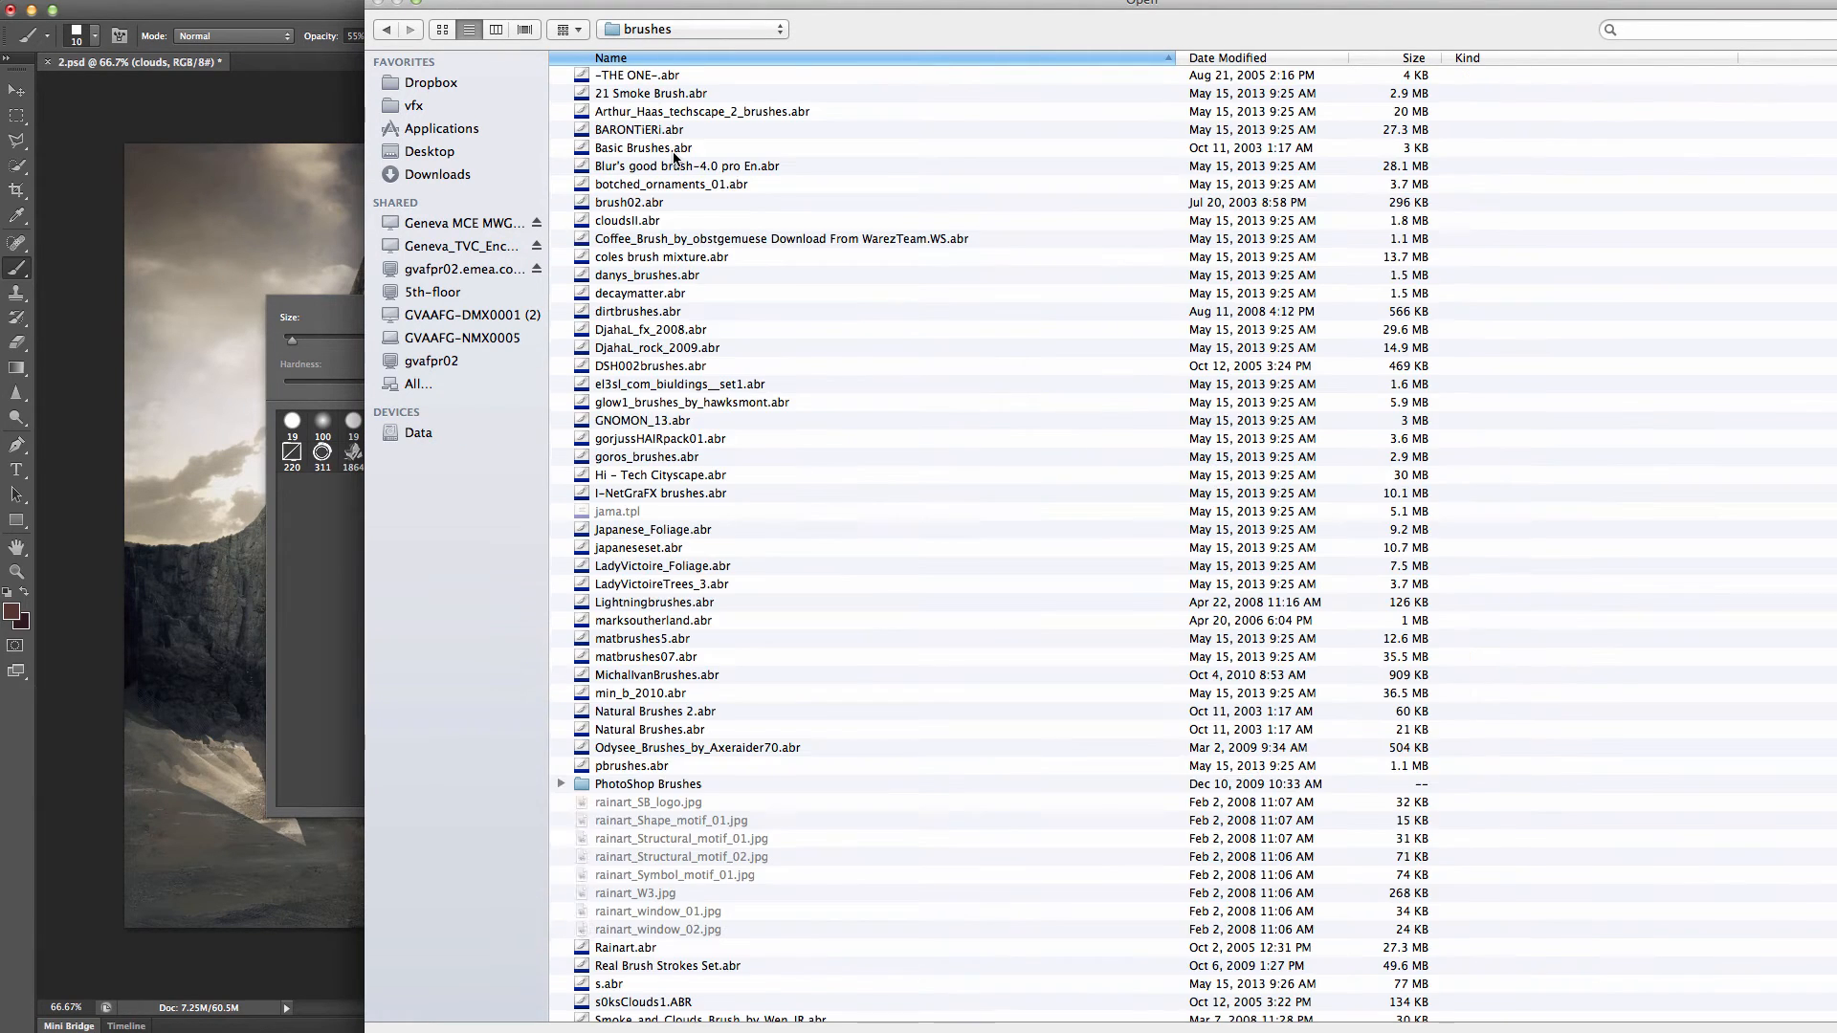
double_click(632, 222)
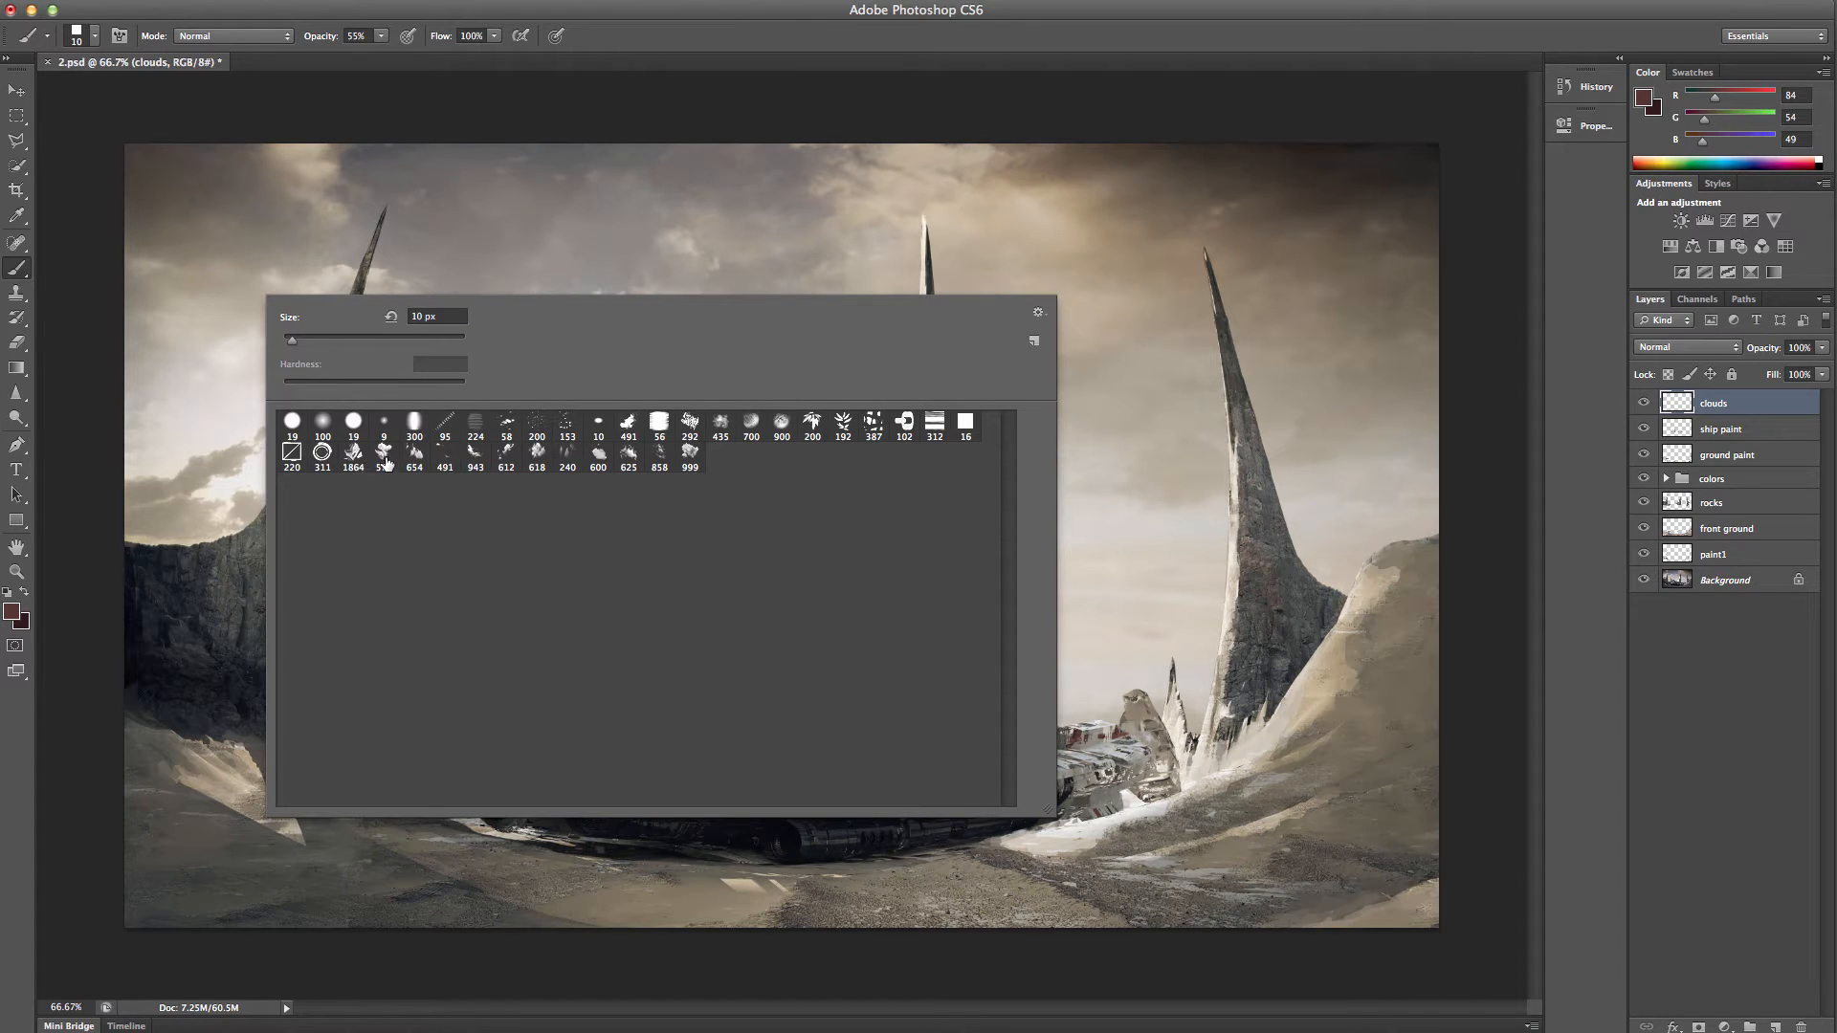
- Paint light haze over the ship's rear engine and the nearby rocks with the 600 px cloud brush and a sampled cream color
click(598, 454)
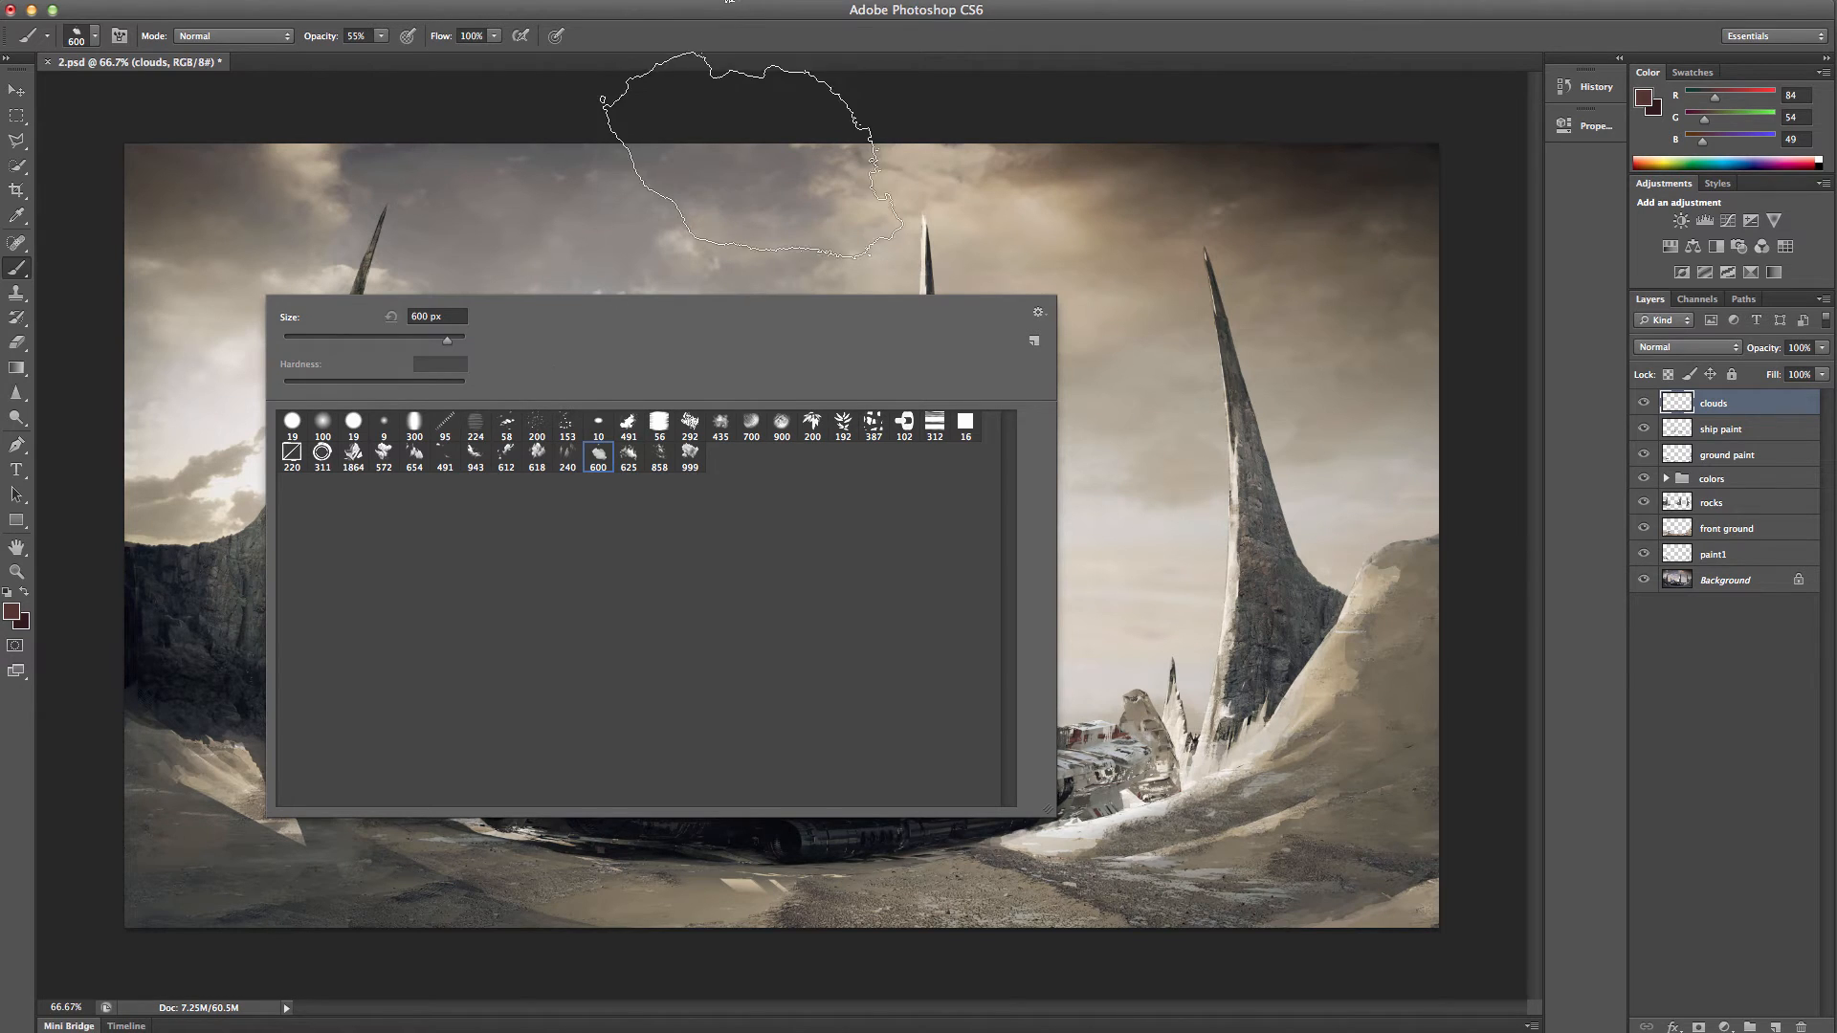
click(800, 76)
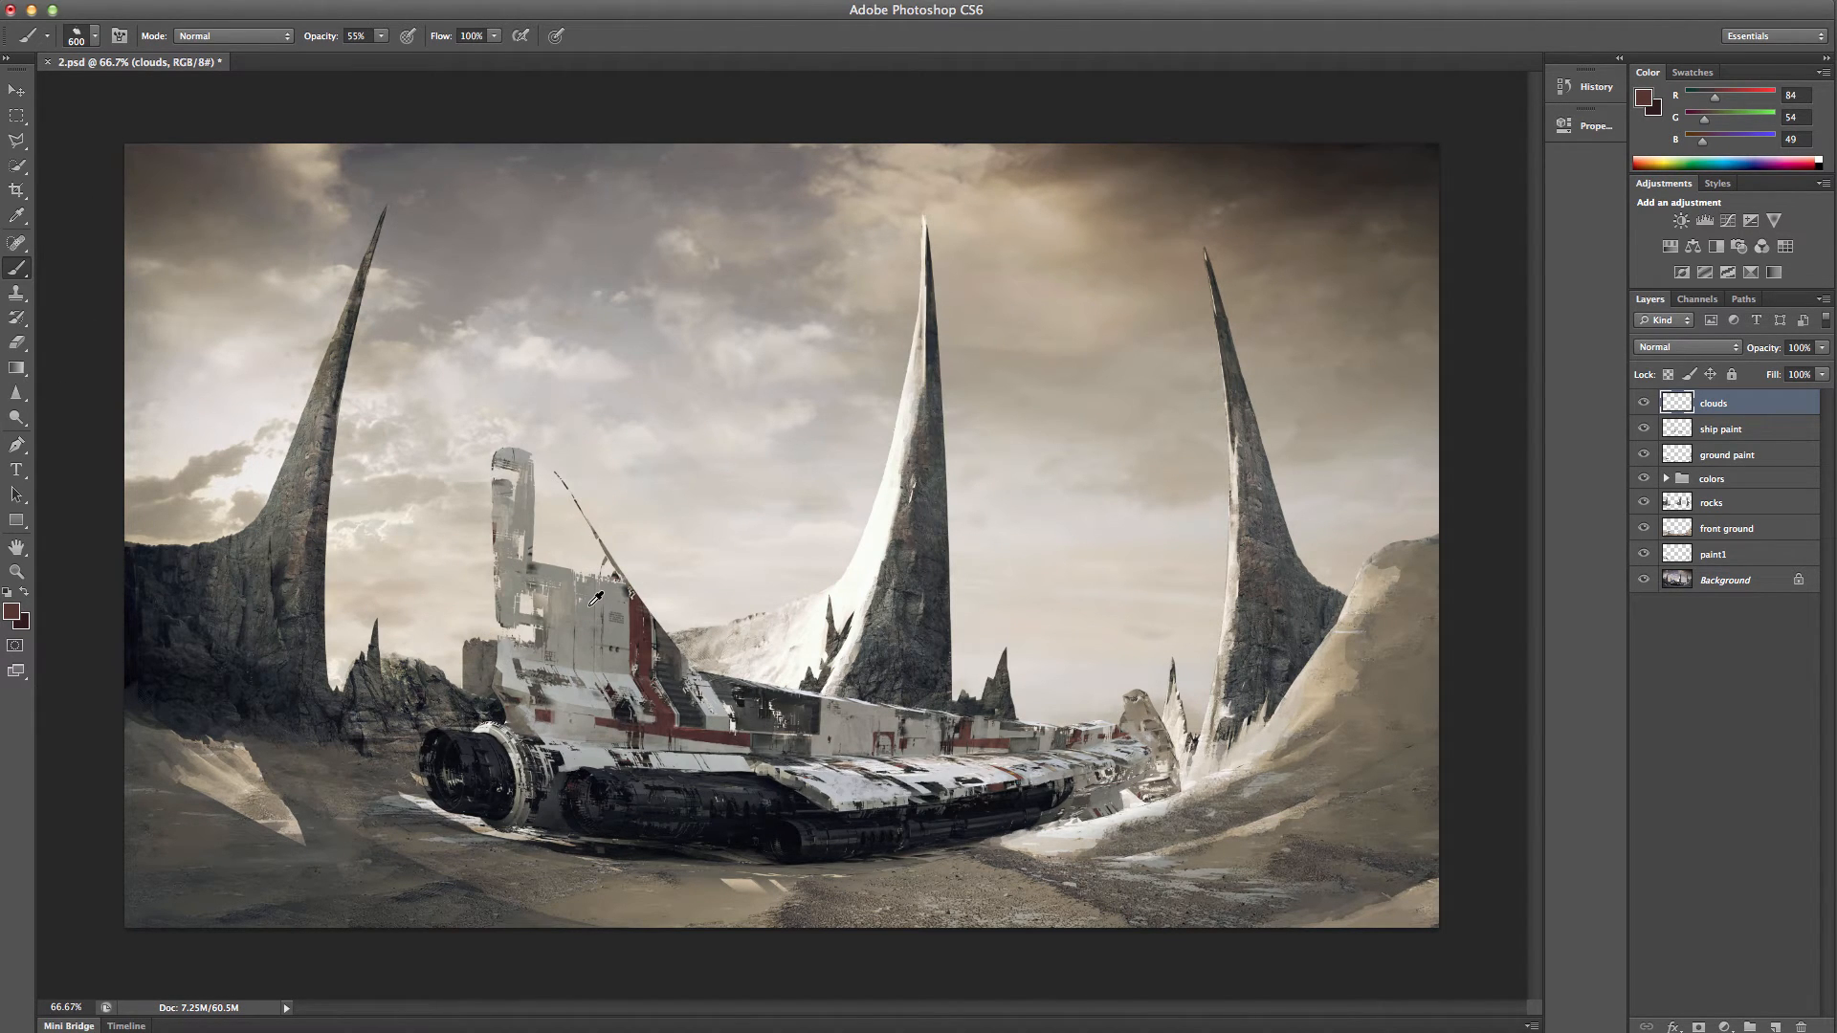
mouse_move(595, 599)
mouse_down()
mouse_move(514, 679)
mouse_move(451, 654)
mouse_up()
click(502, 754)
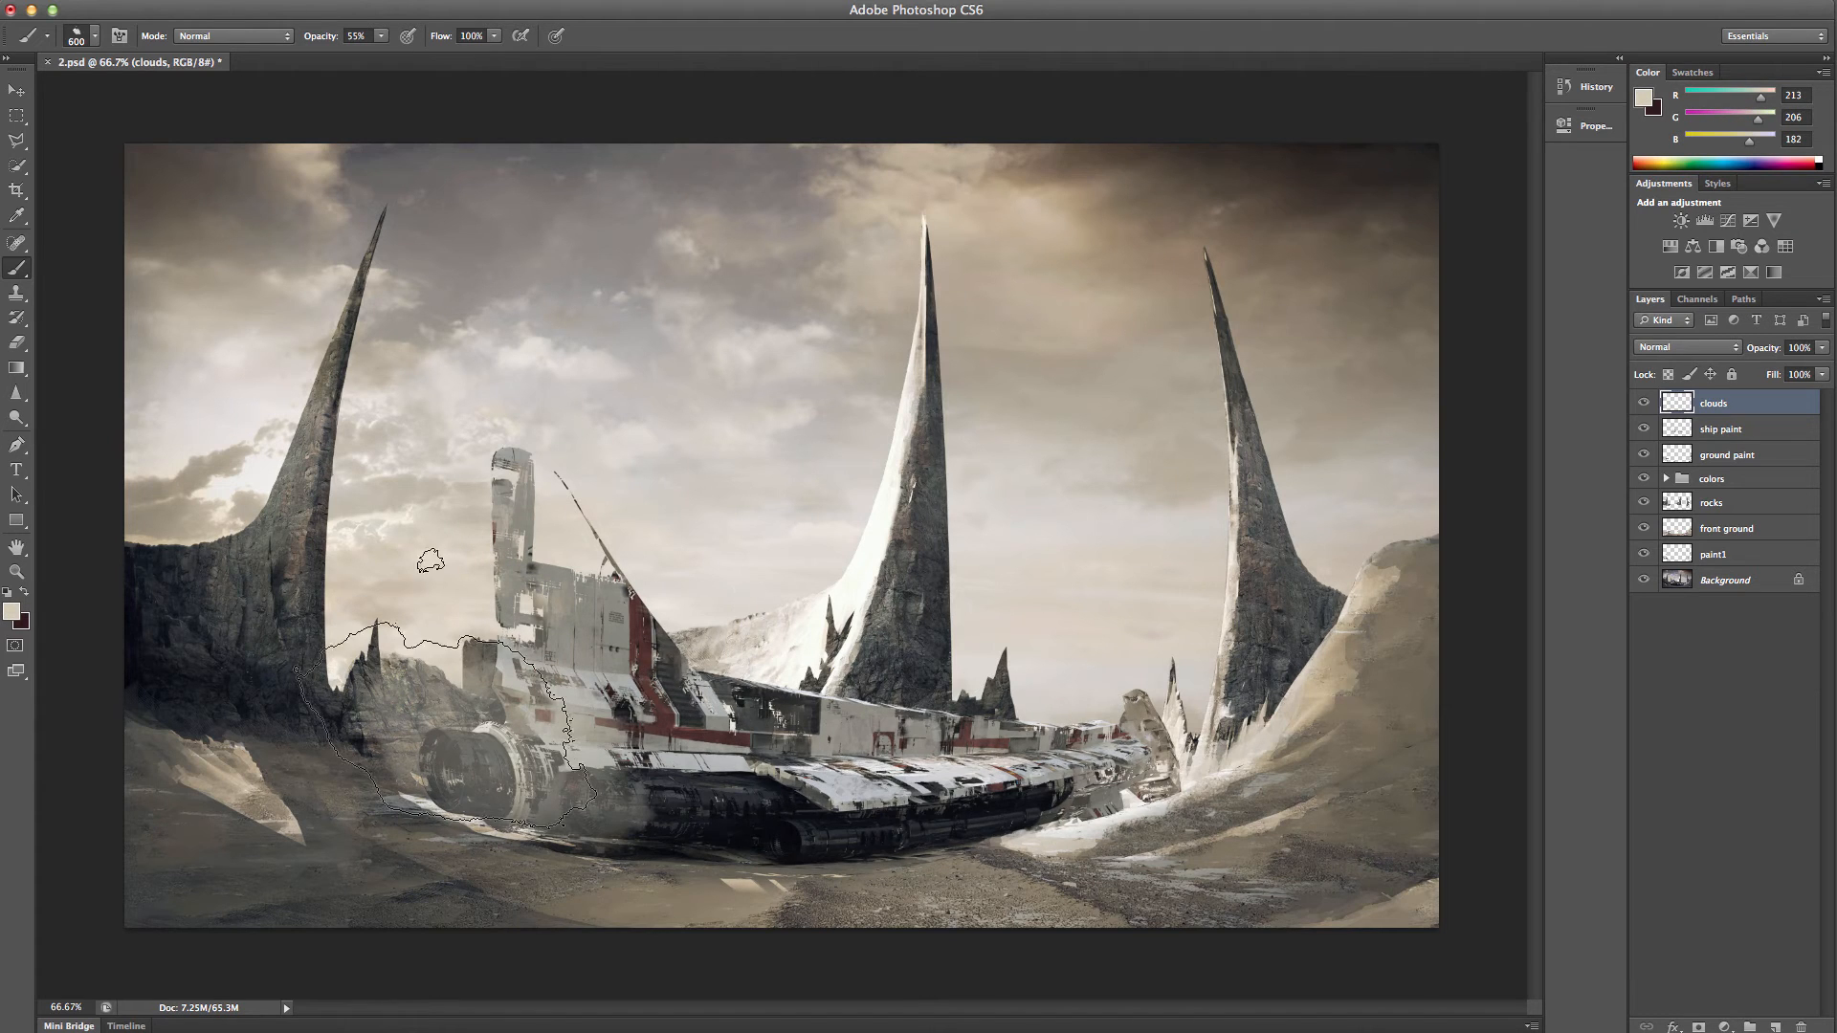
click(358, 647)
- Paint mist over the left rock, upper-left sky and central sky with the 943 px cloud brush, using cream, sampled light grey and near-white
right_click(380, 572)
click(593, 736)
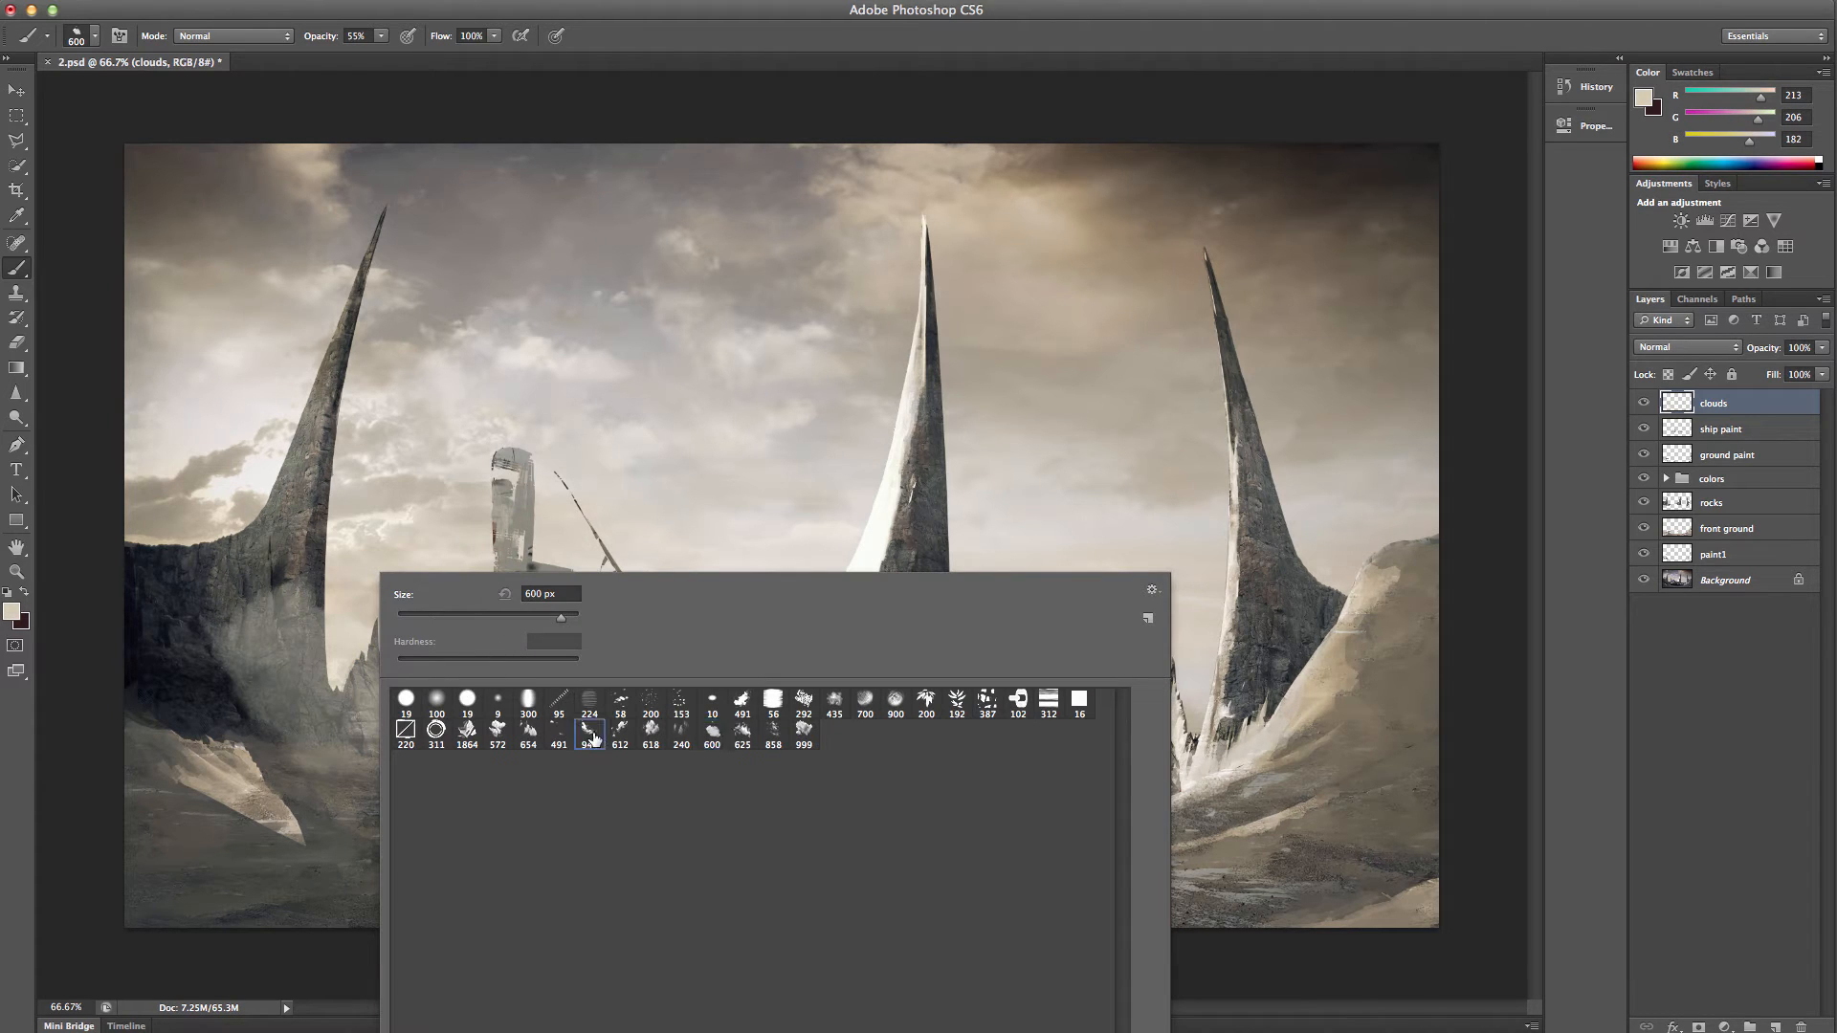
click(256, 512)
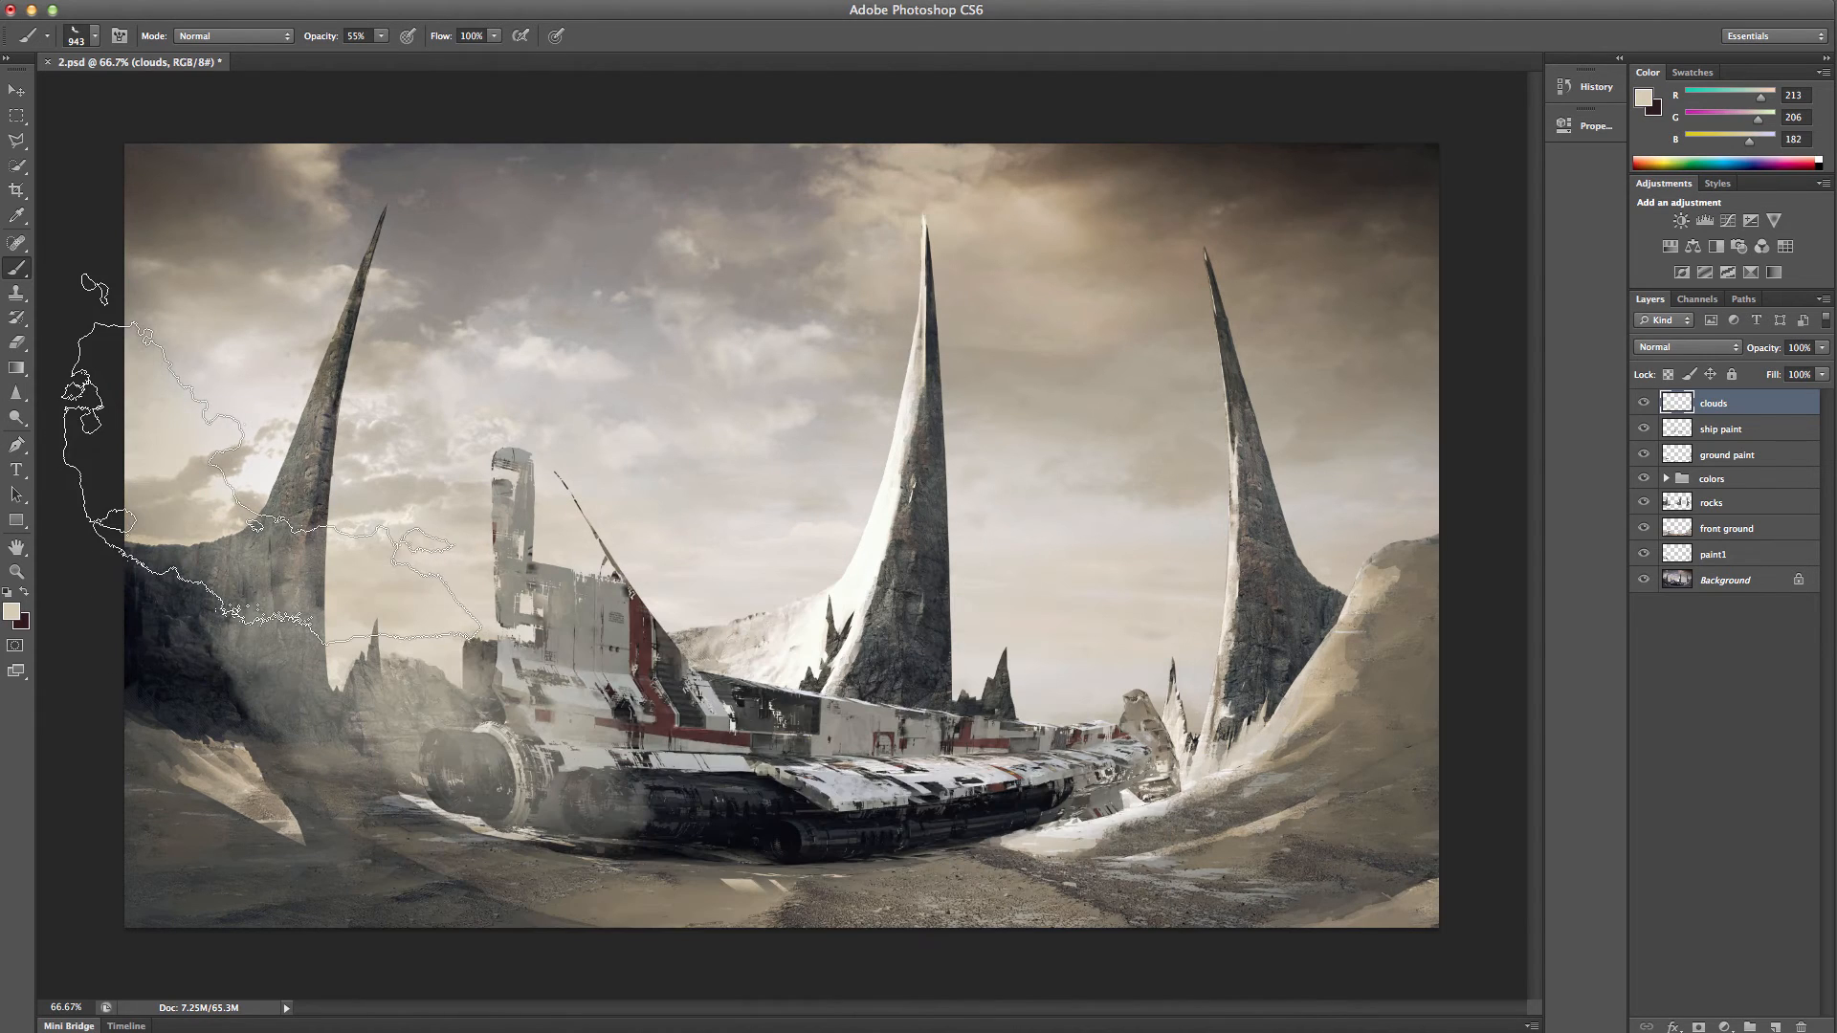
alt+click(466, 356)
click(287, 287)
click(354, 302)
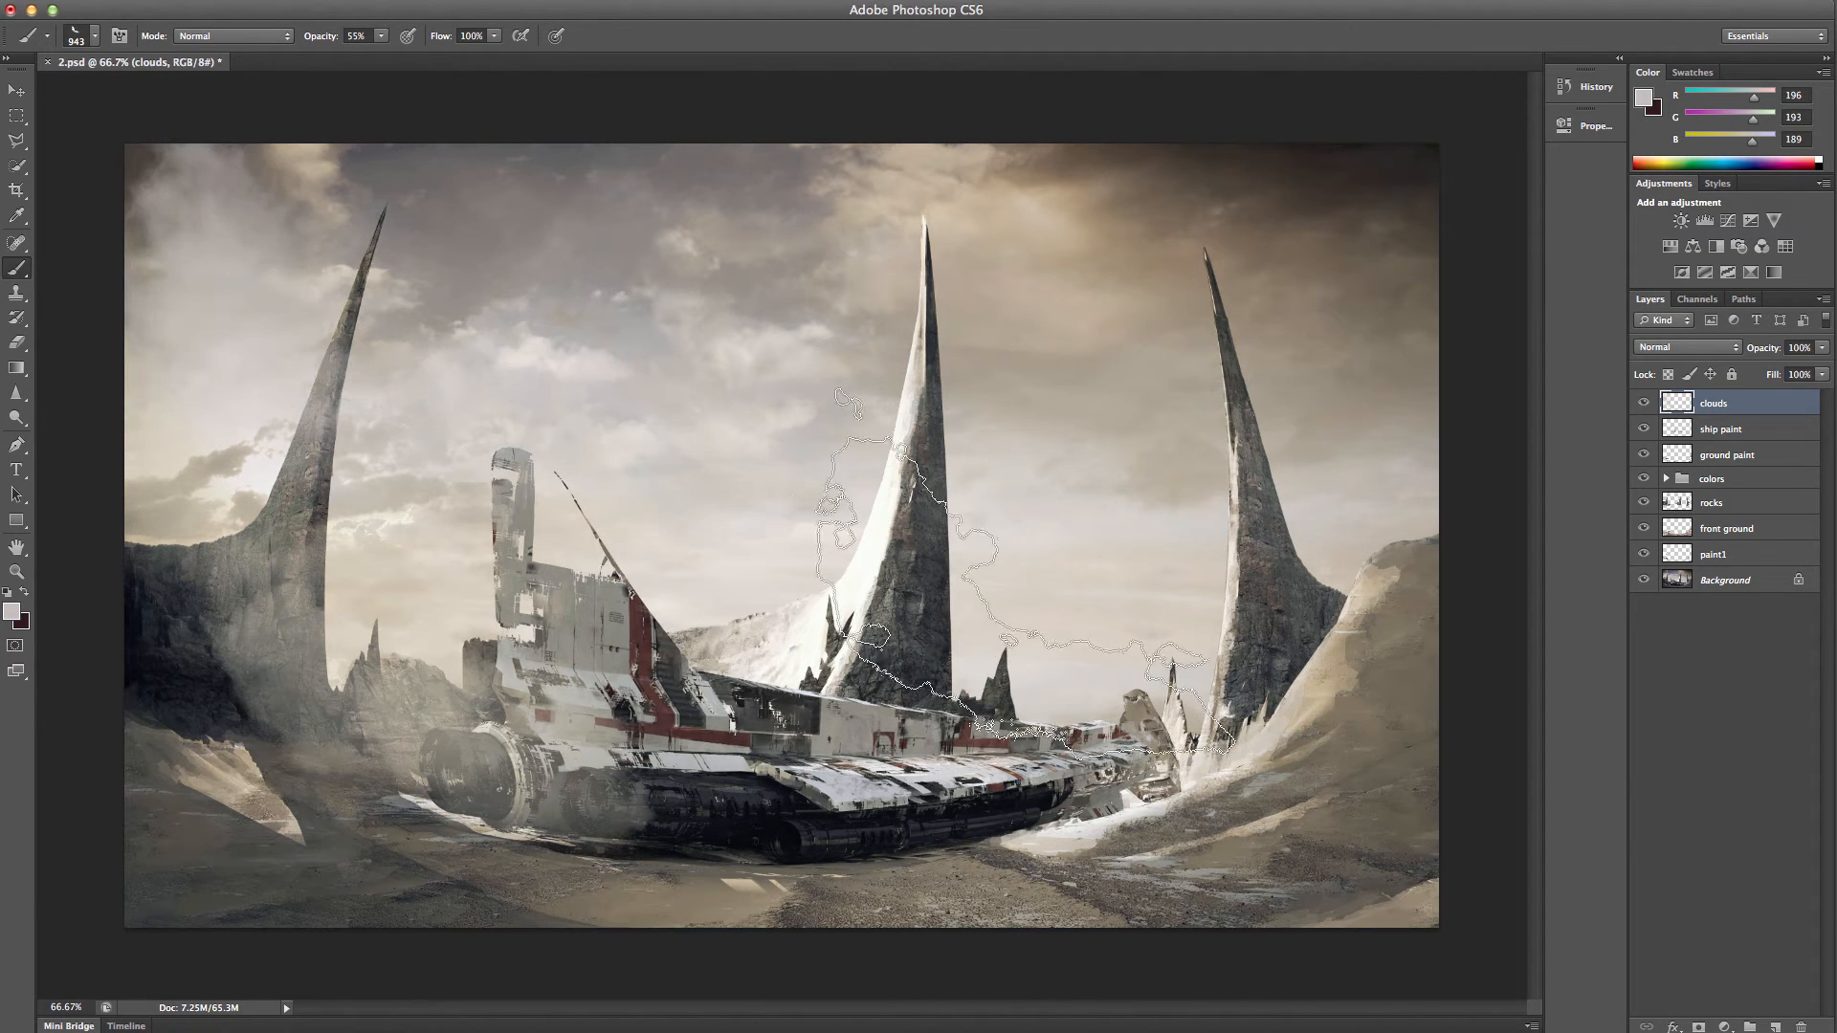
alt+click(869, 551)
click(846, 449)
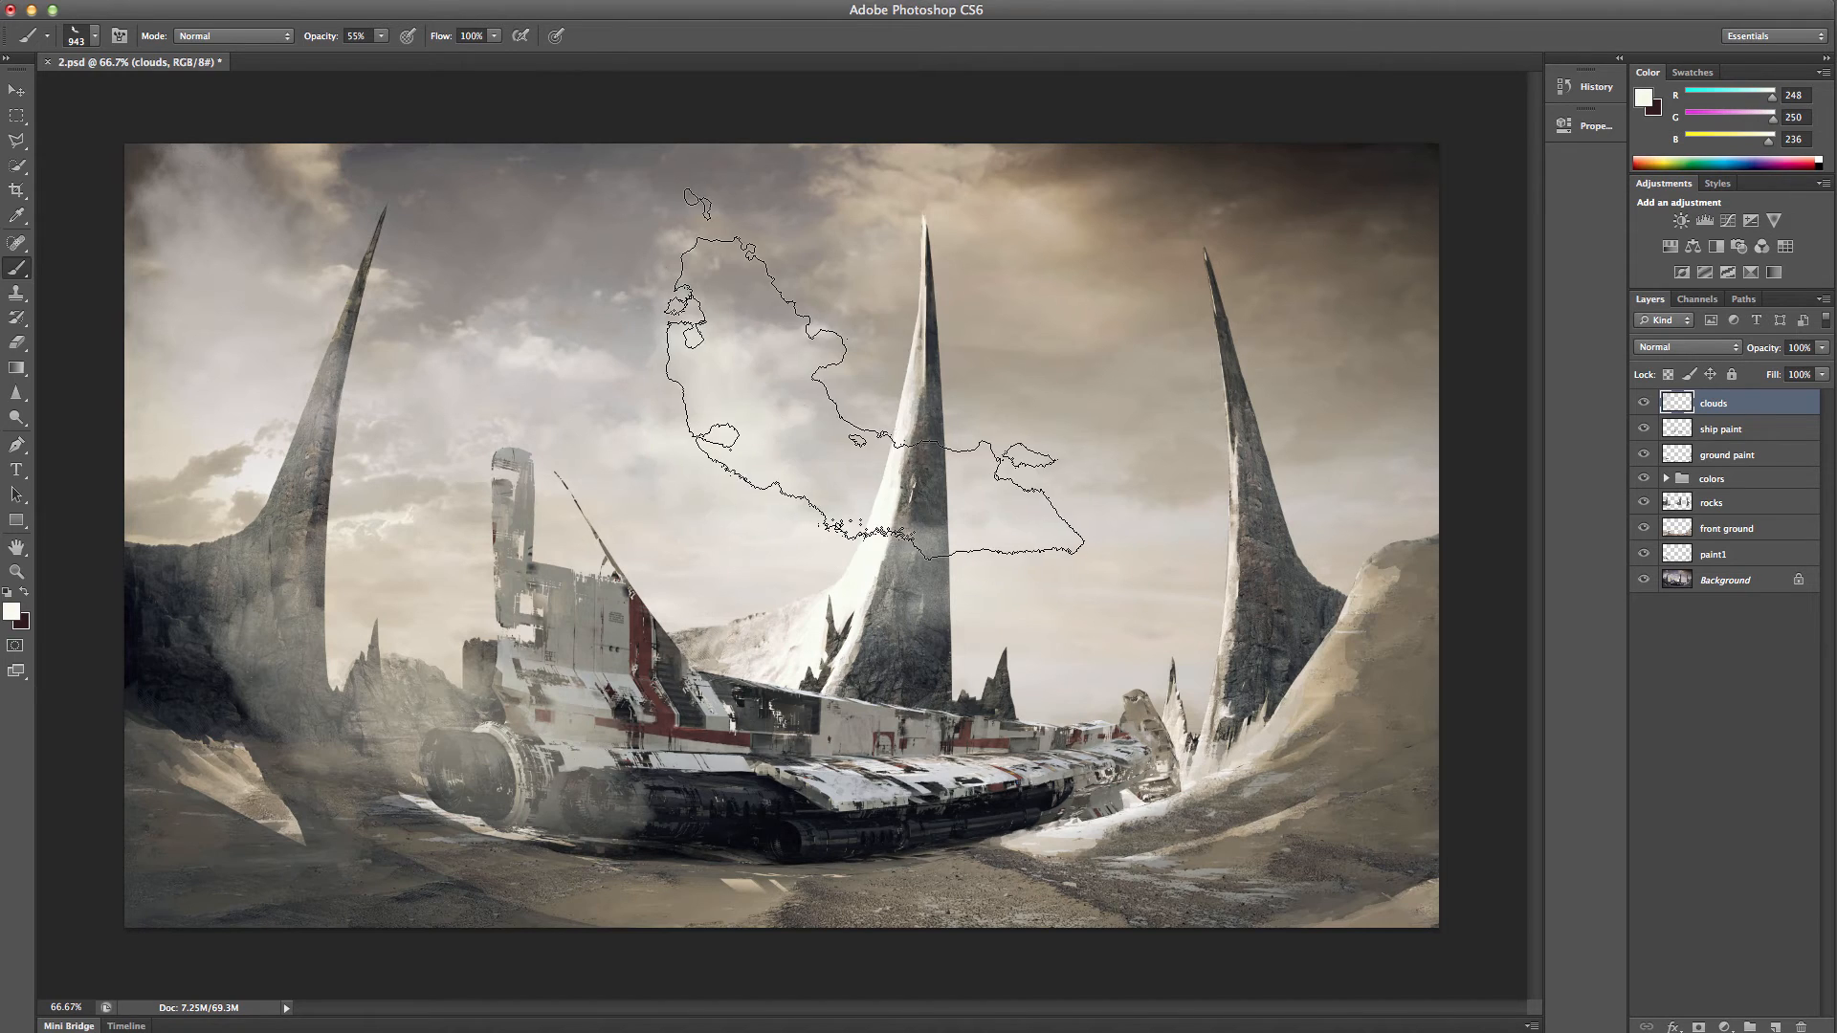
- Add pale mist around the ship's far end and the right-hand slope with the 625 px cloud brush and a sampled light grey
right_click(995, 649)
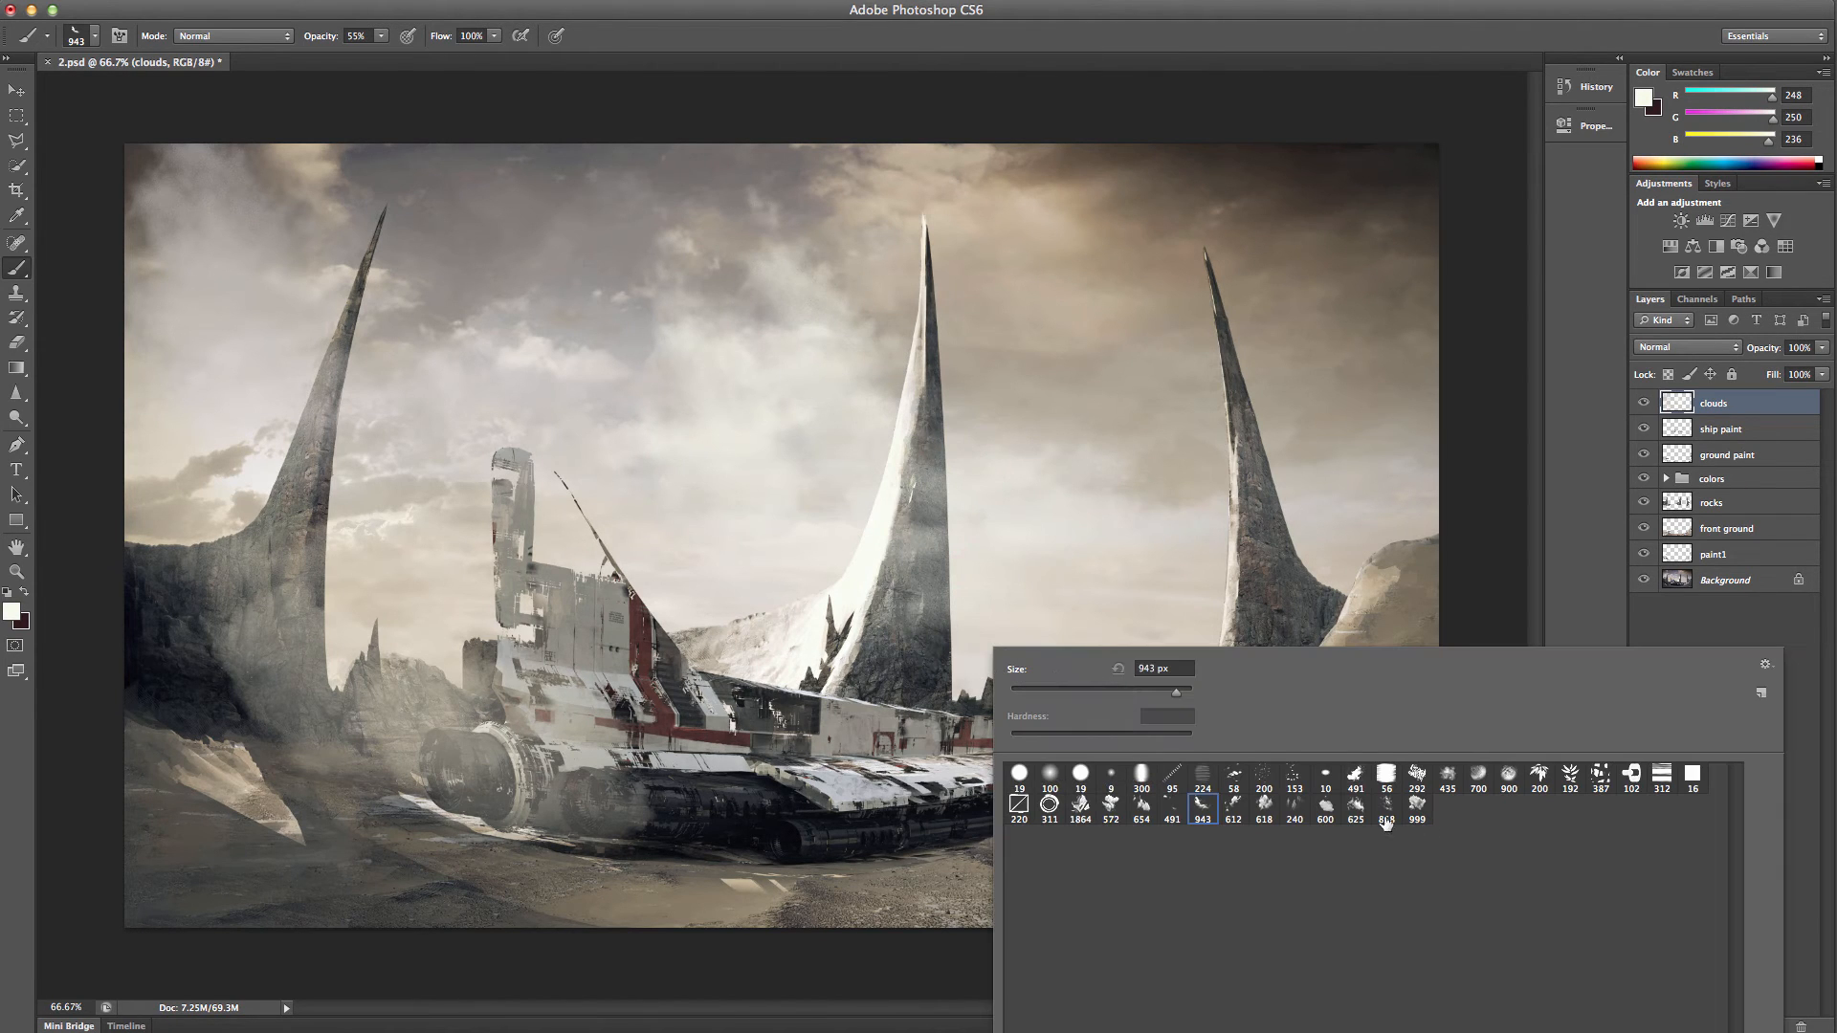
click(1356, 807)
key(Return)
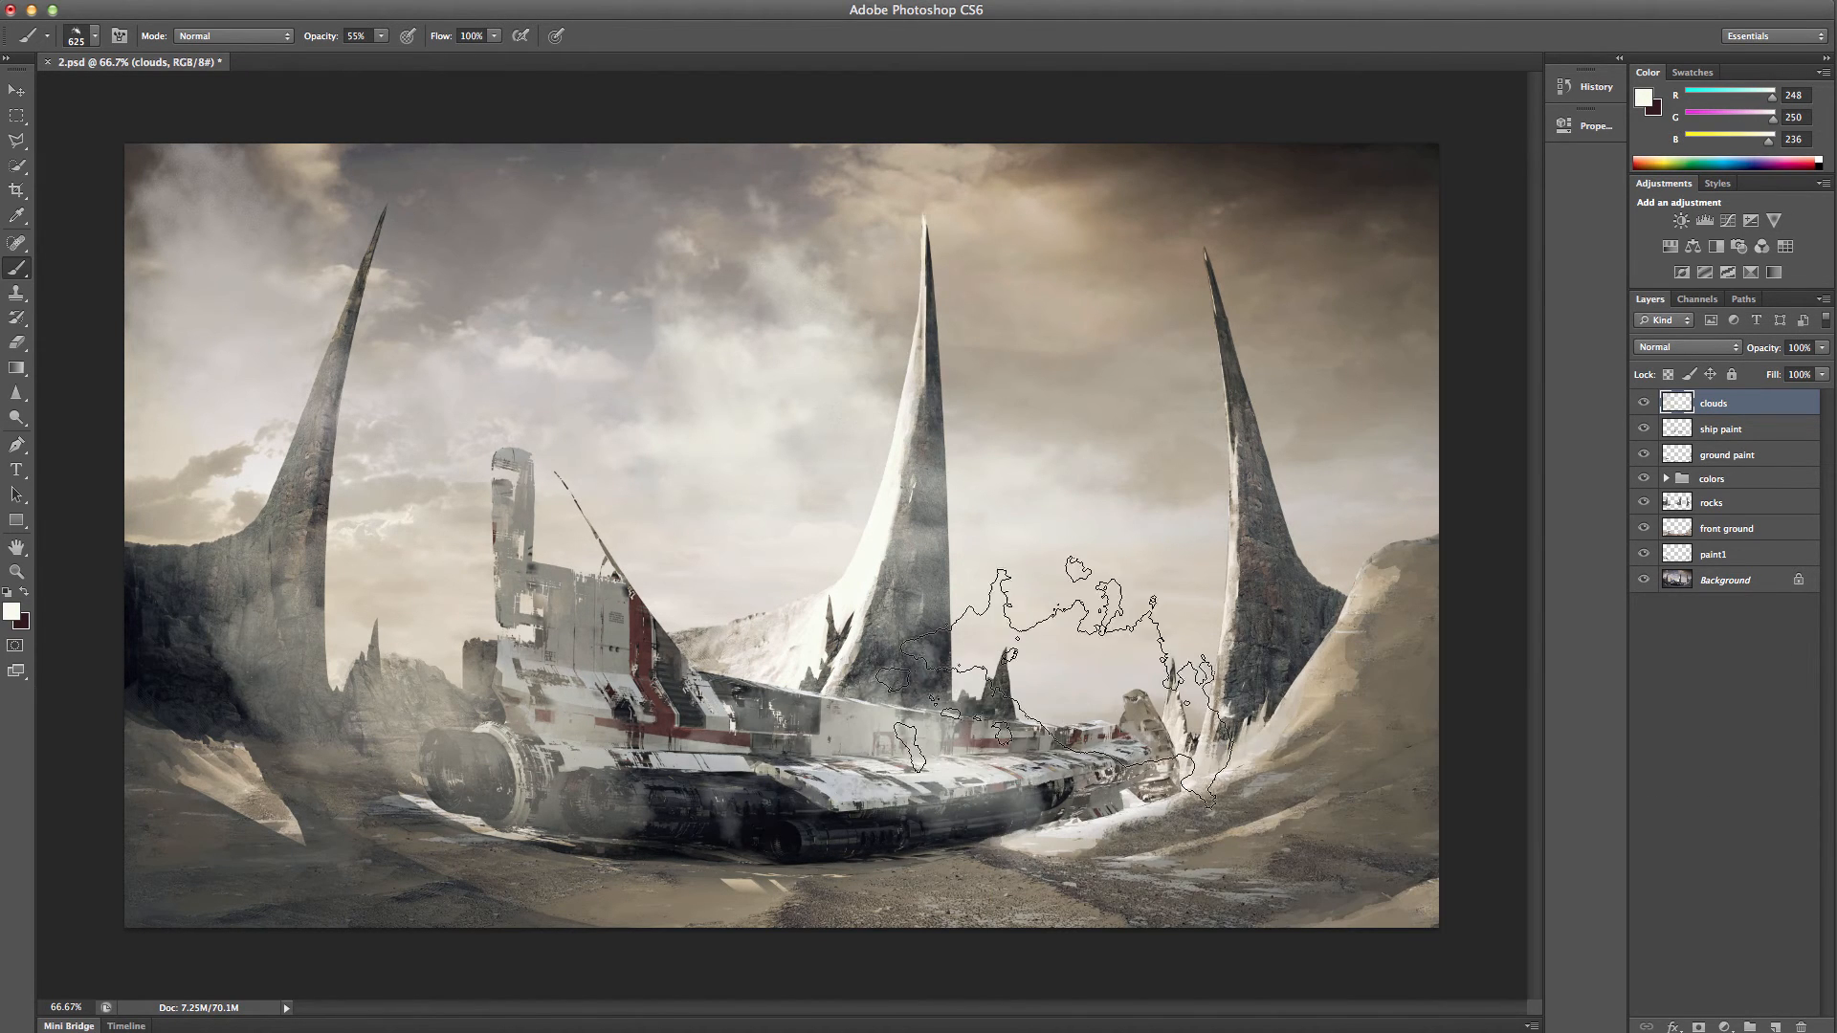
click(1048, 682)
alt+click(1114, 706)
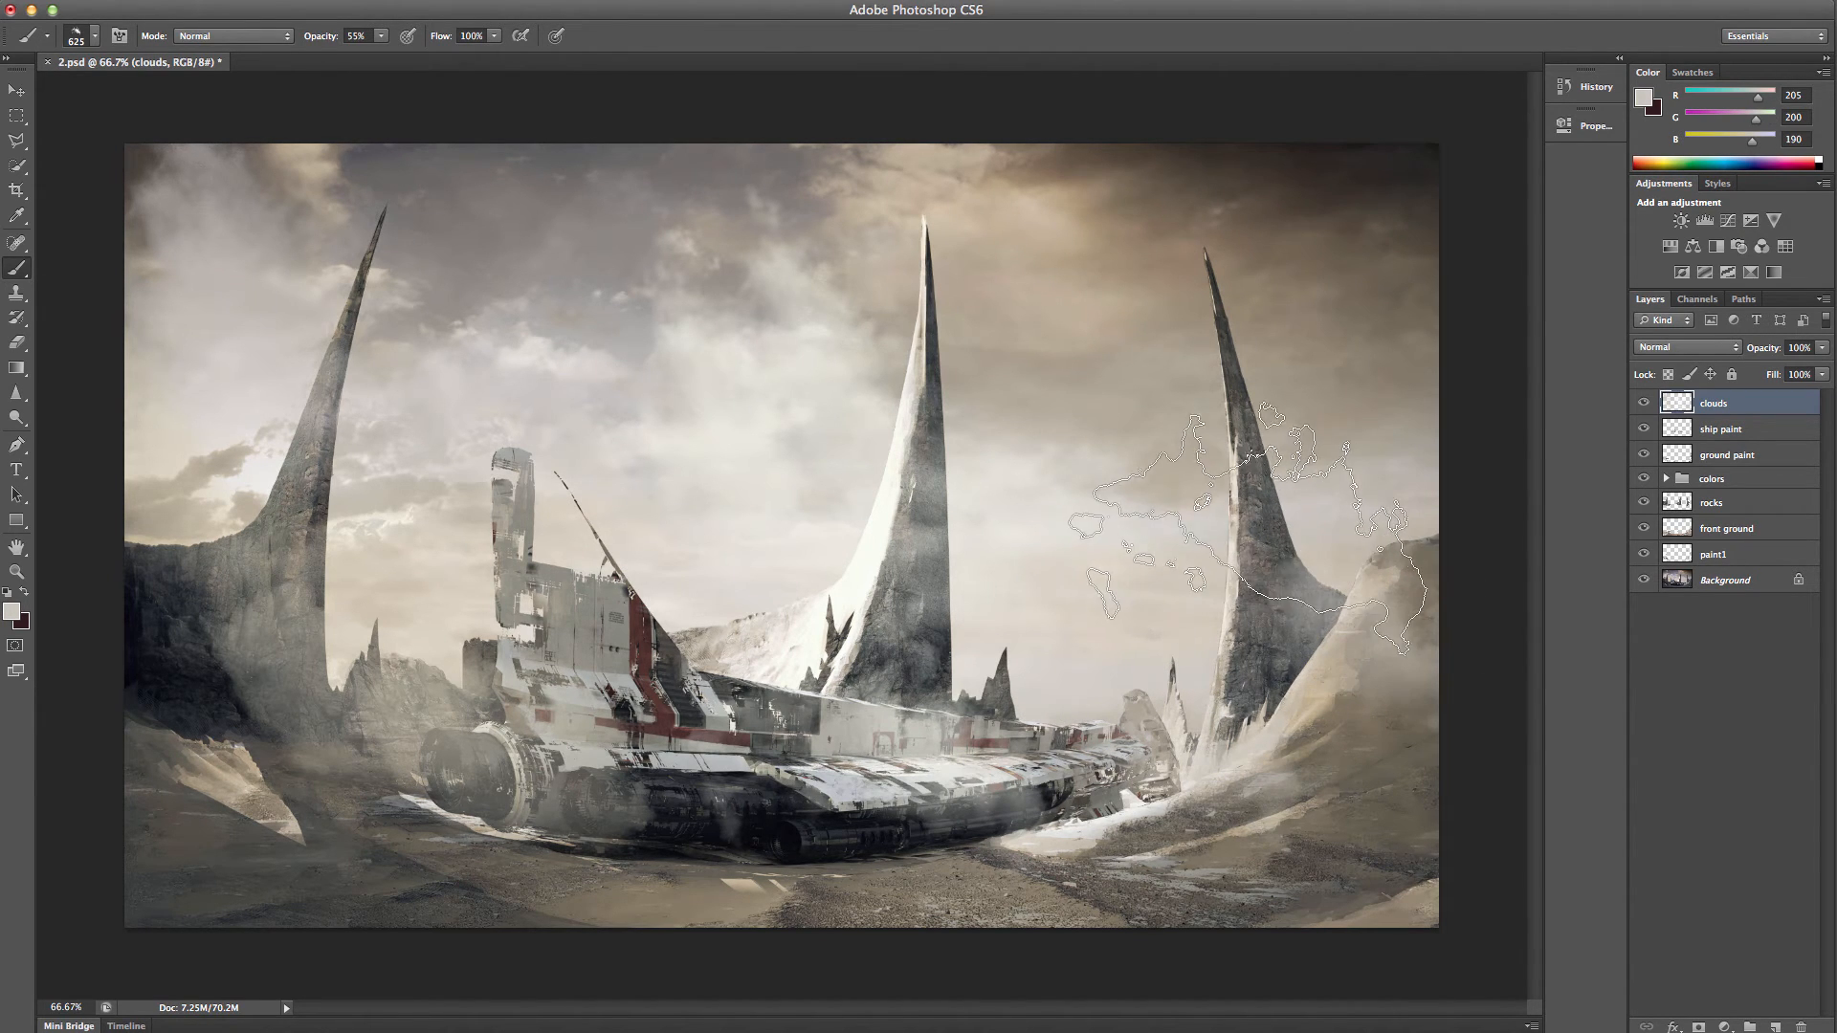
- Paint brown-grey smoke, sampled from the right-hand sky, behind and over the ship and spires with the 943 px cloud brush
alt+click(1324, 382)
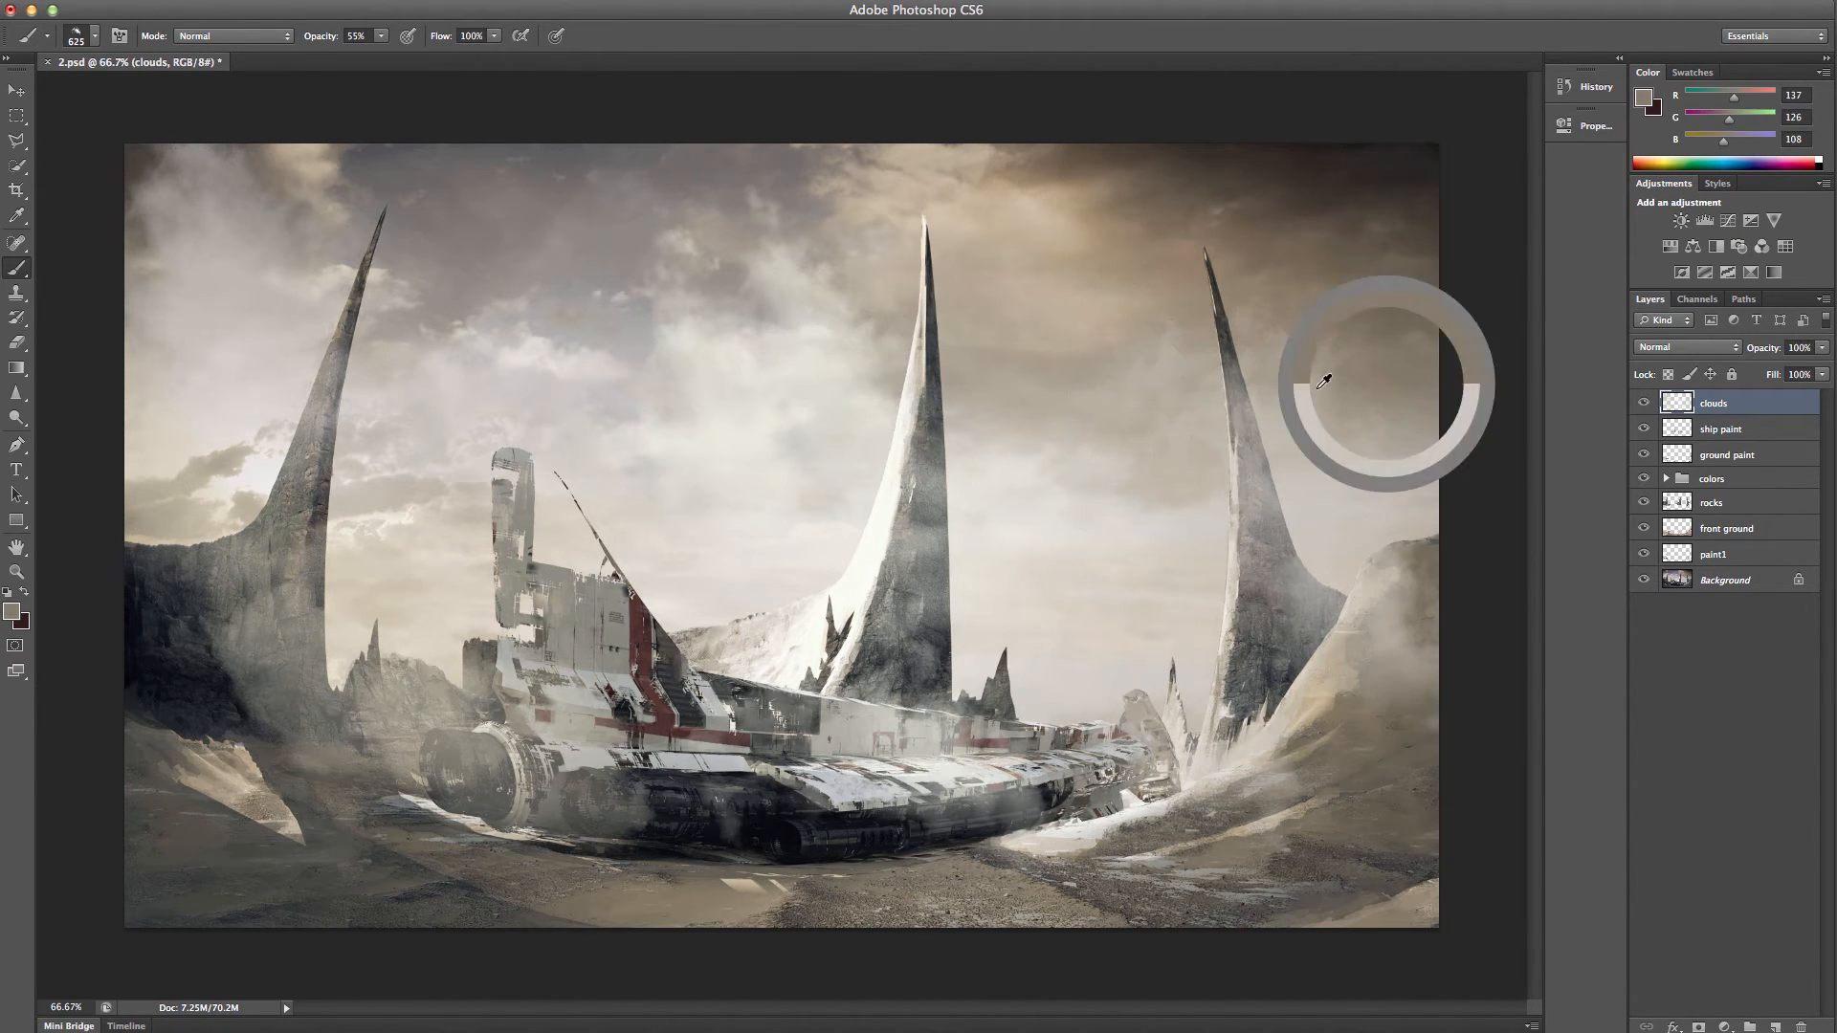
right_click(1151, 605)
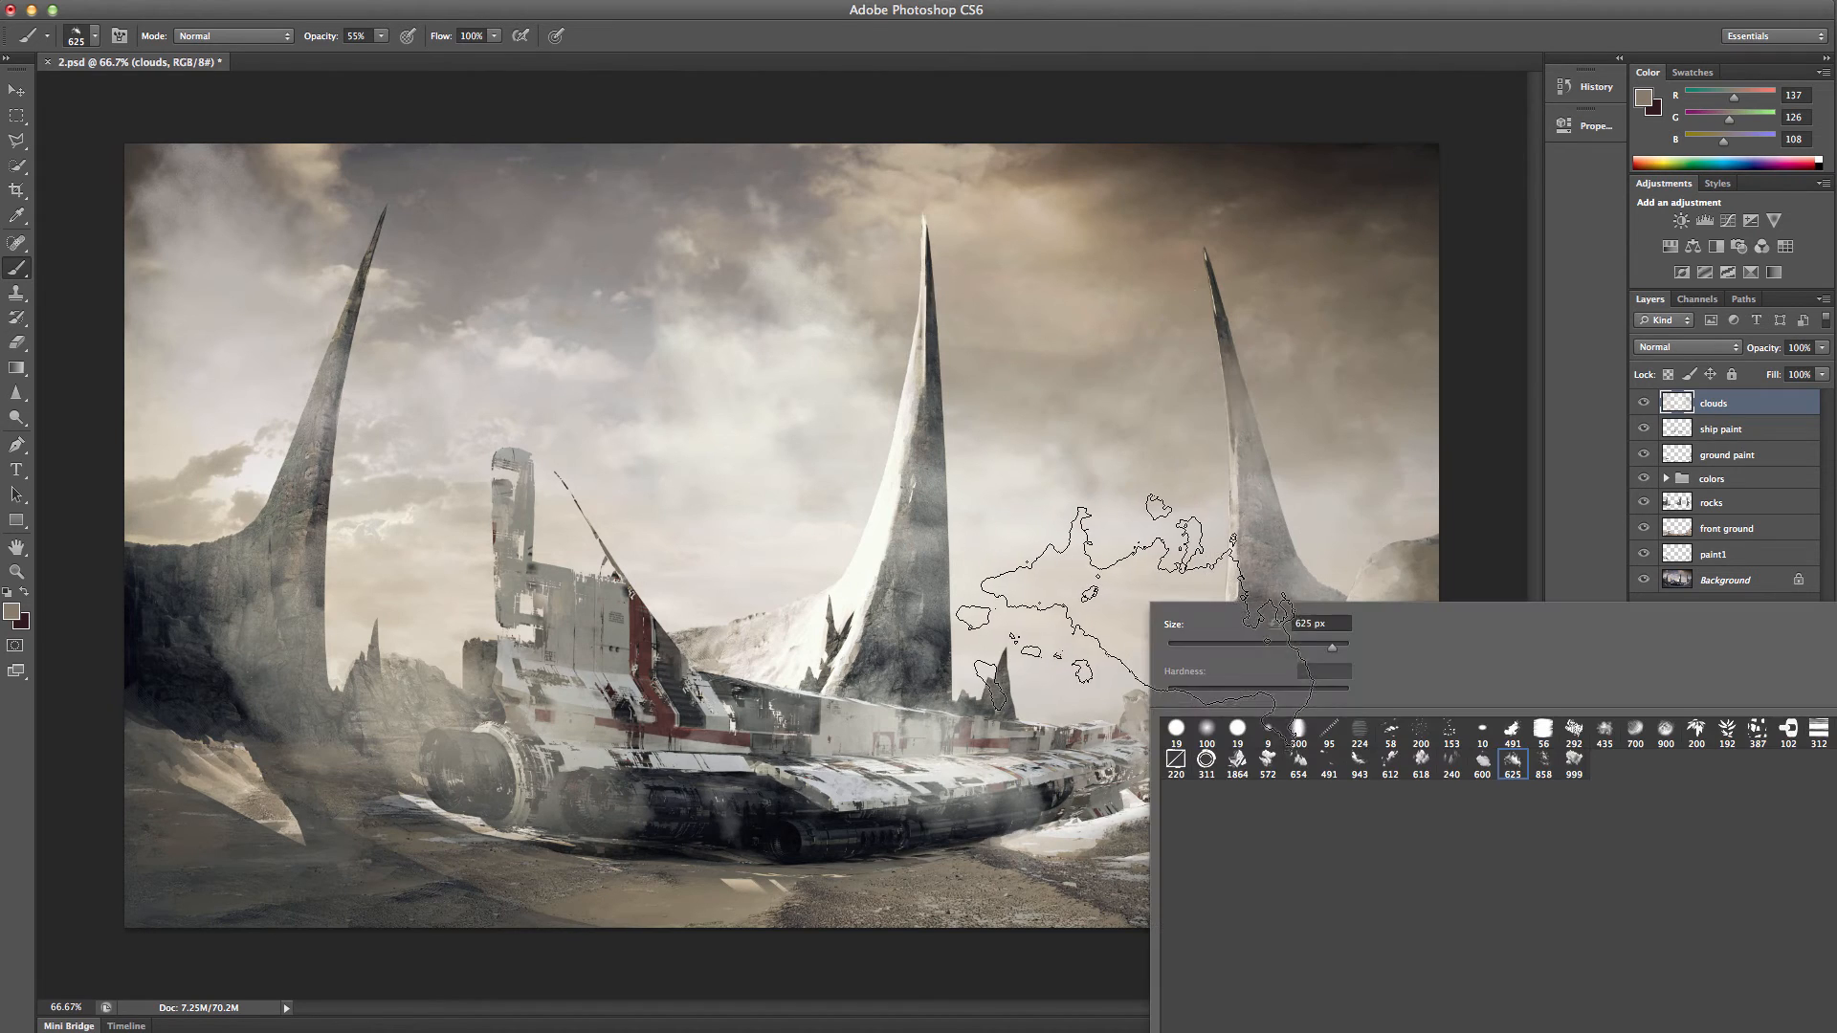
click(1360, 766)
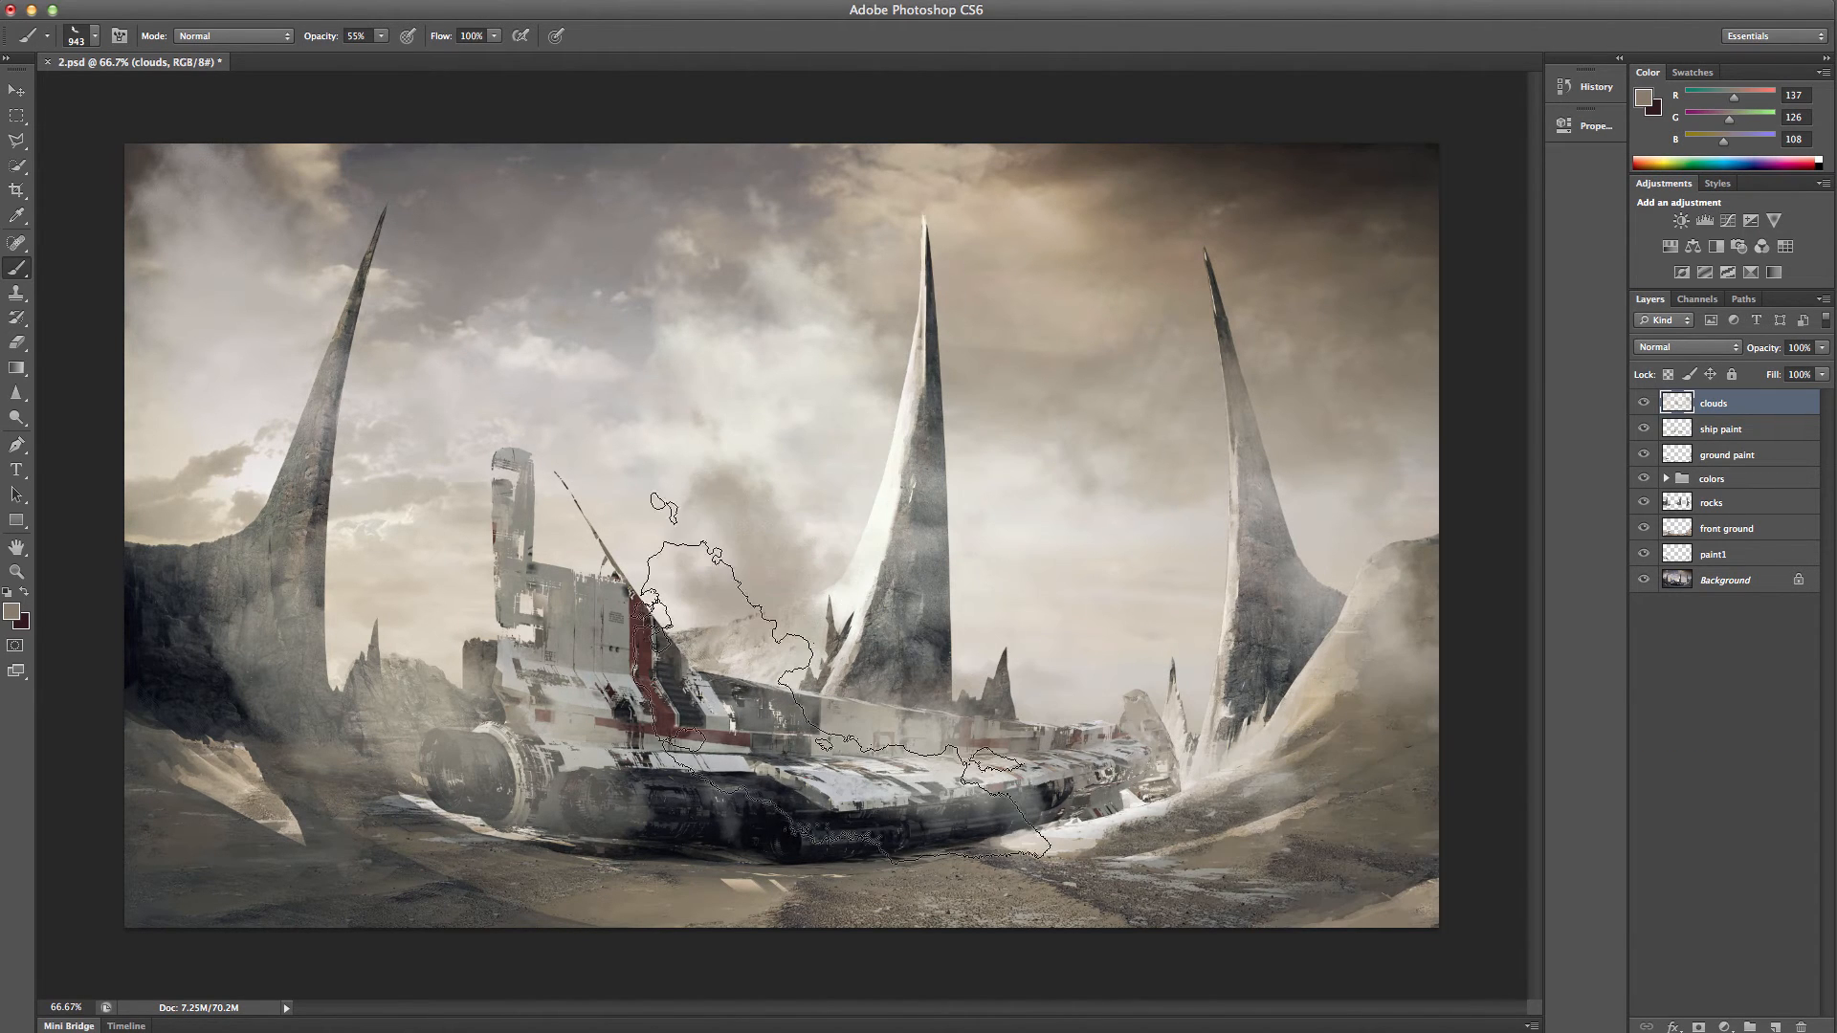
click(206, 427)
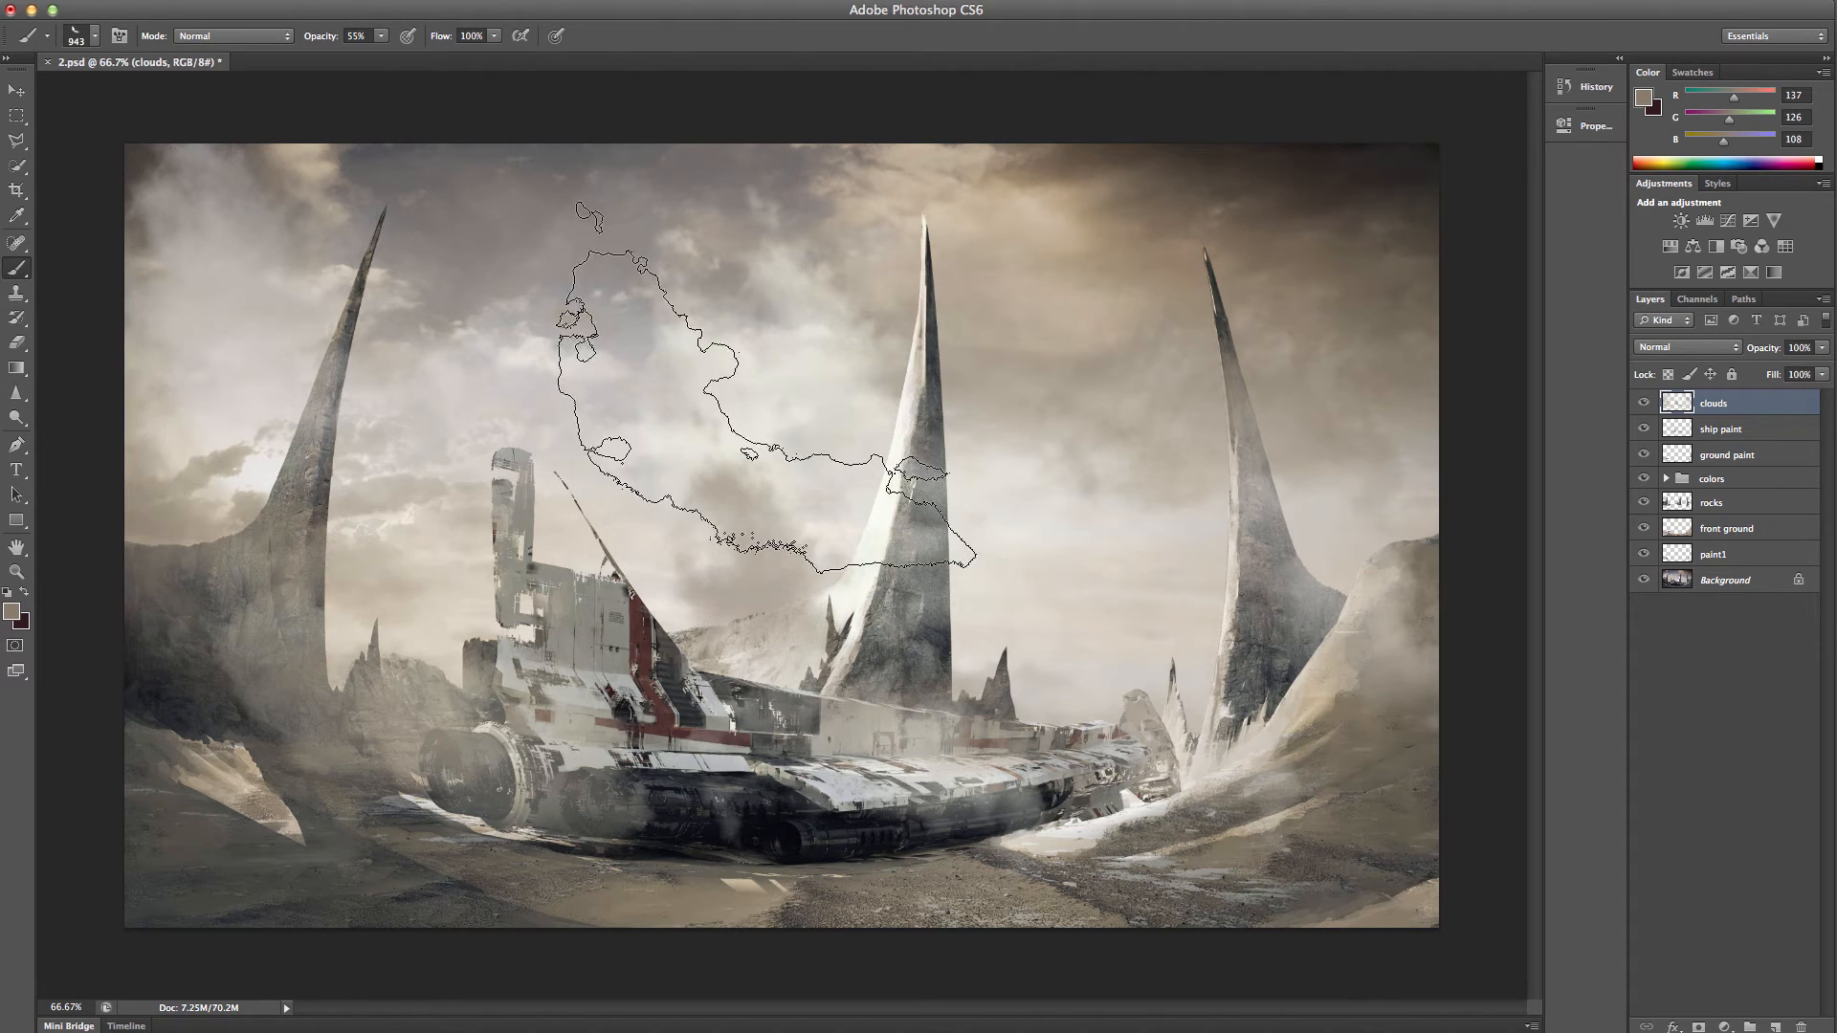
click(645, 509)
click(957, 685)
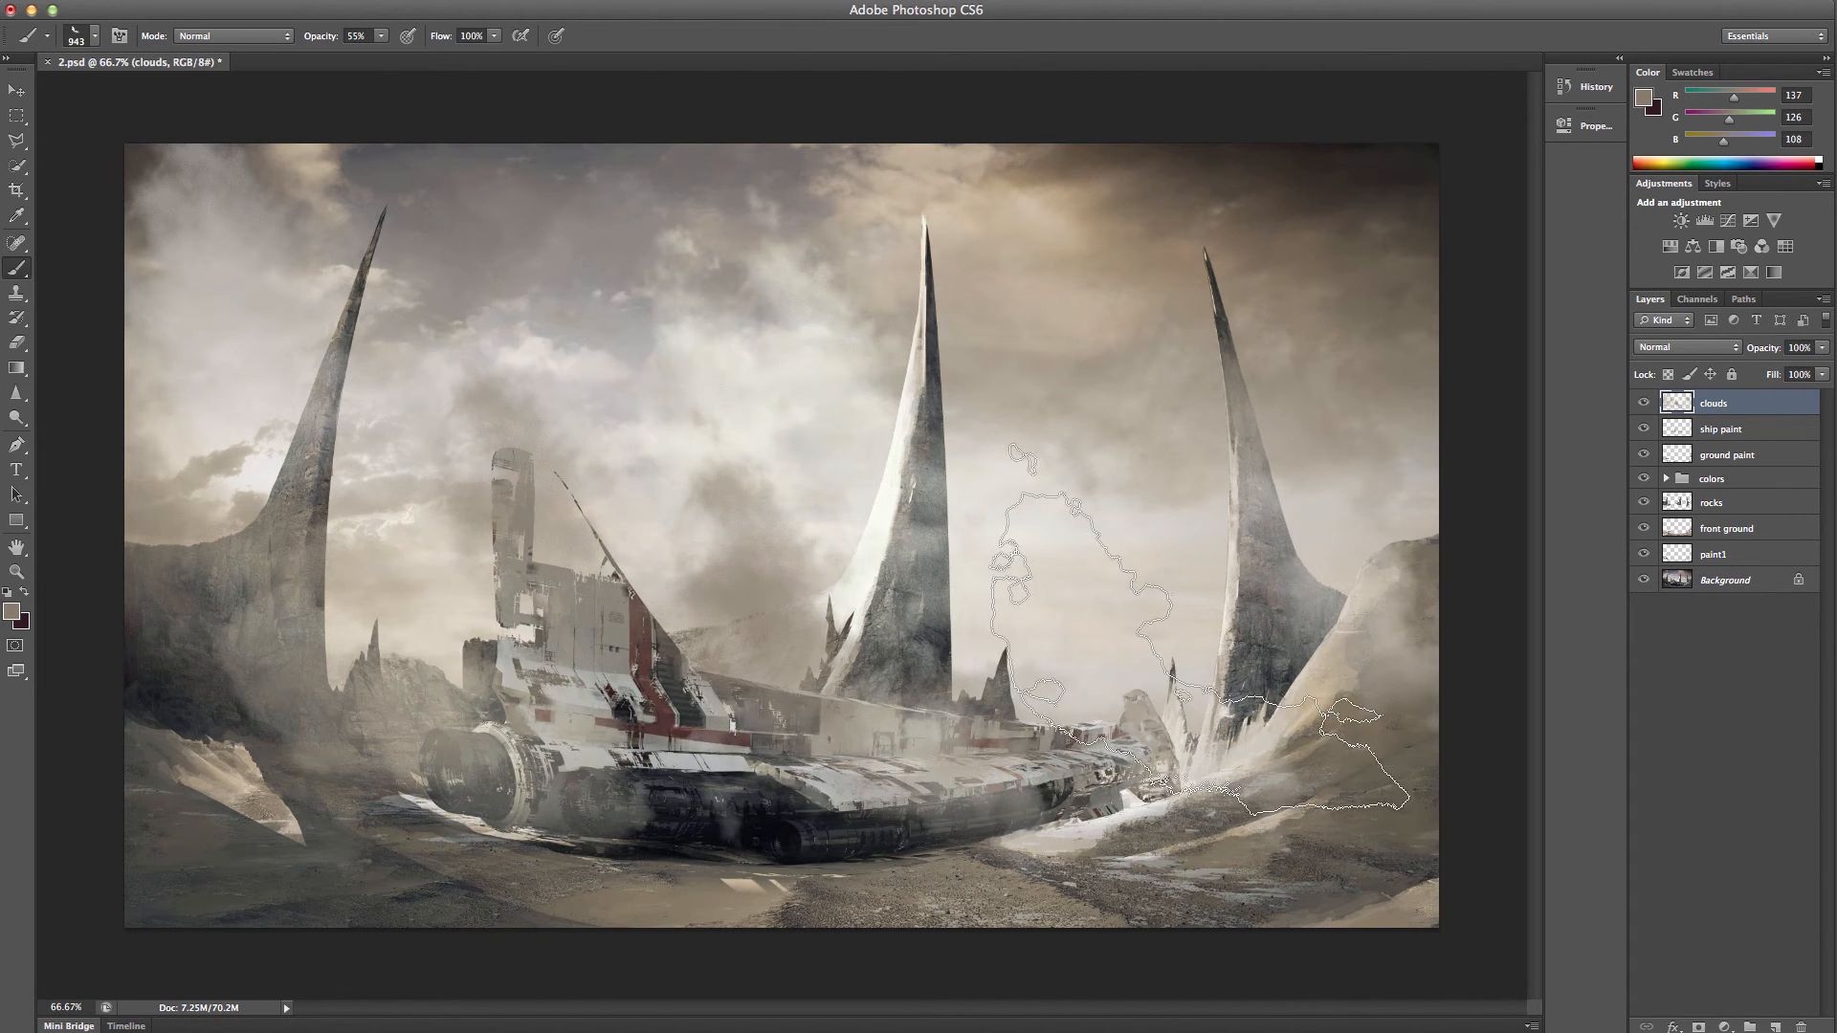
click(1280, 526)
click(1207, 605)
click(1140, 660)
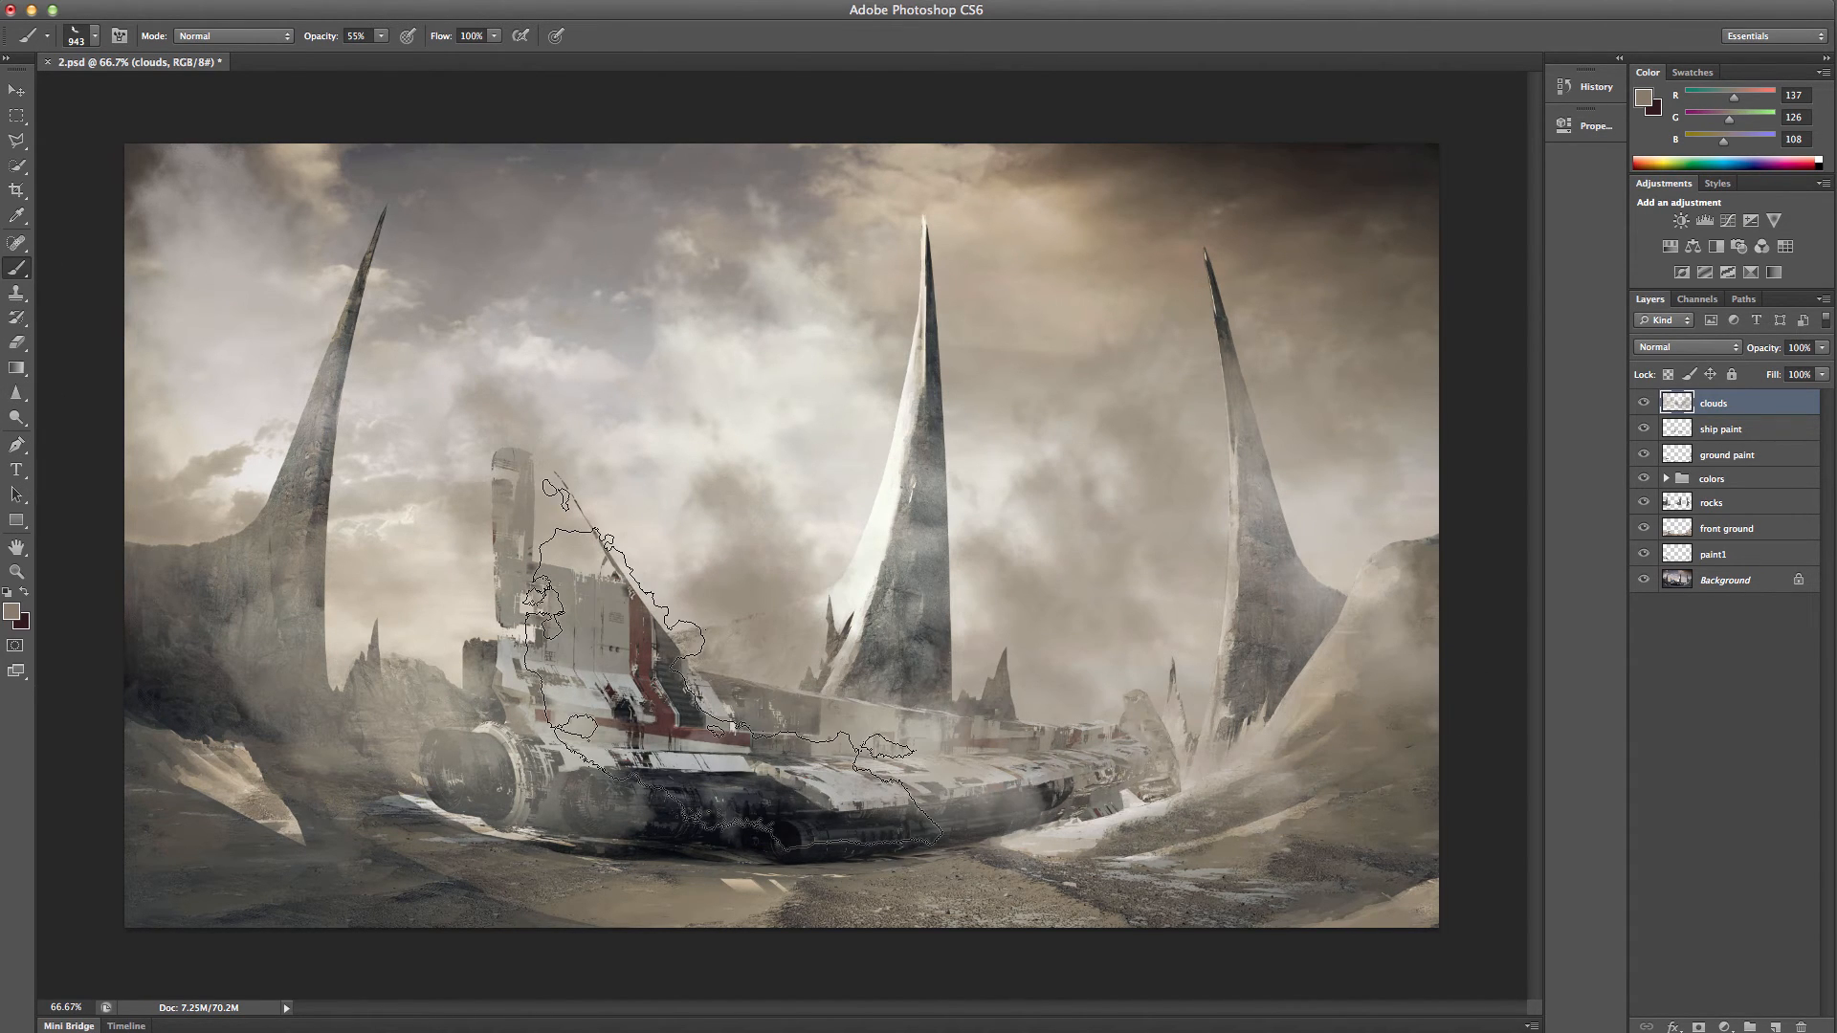
click(697, 768)
- Paint dark smoke over the ship and the ground at its far end with a sampled near-black, using the 943 px and 572 px cloud brushes
alt+click(659, 850)
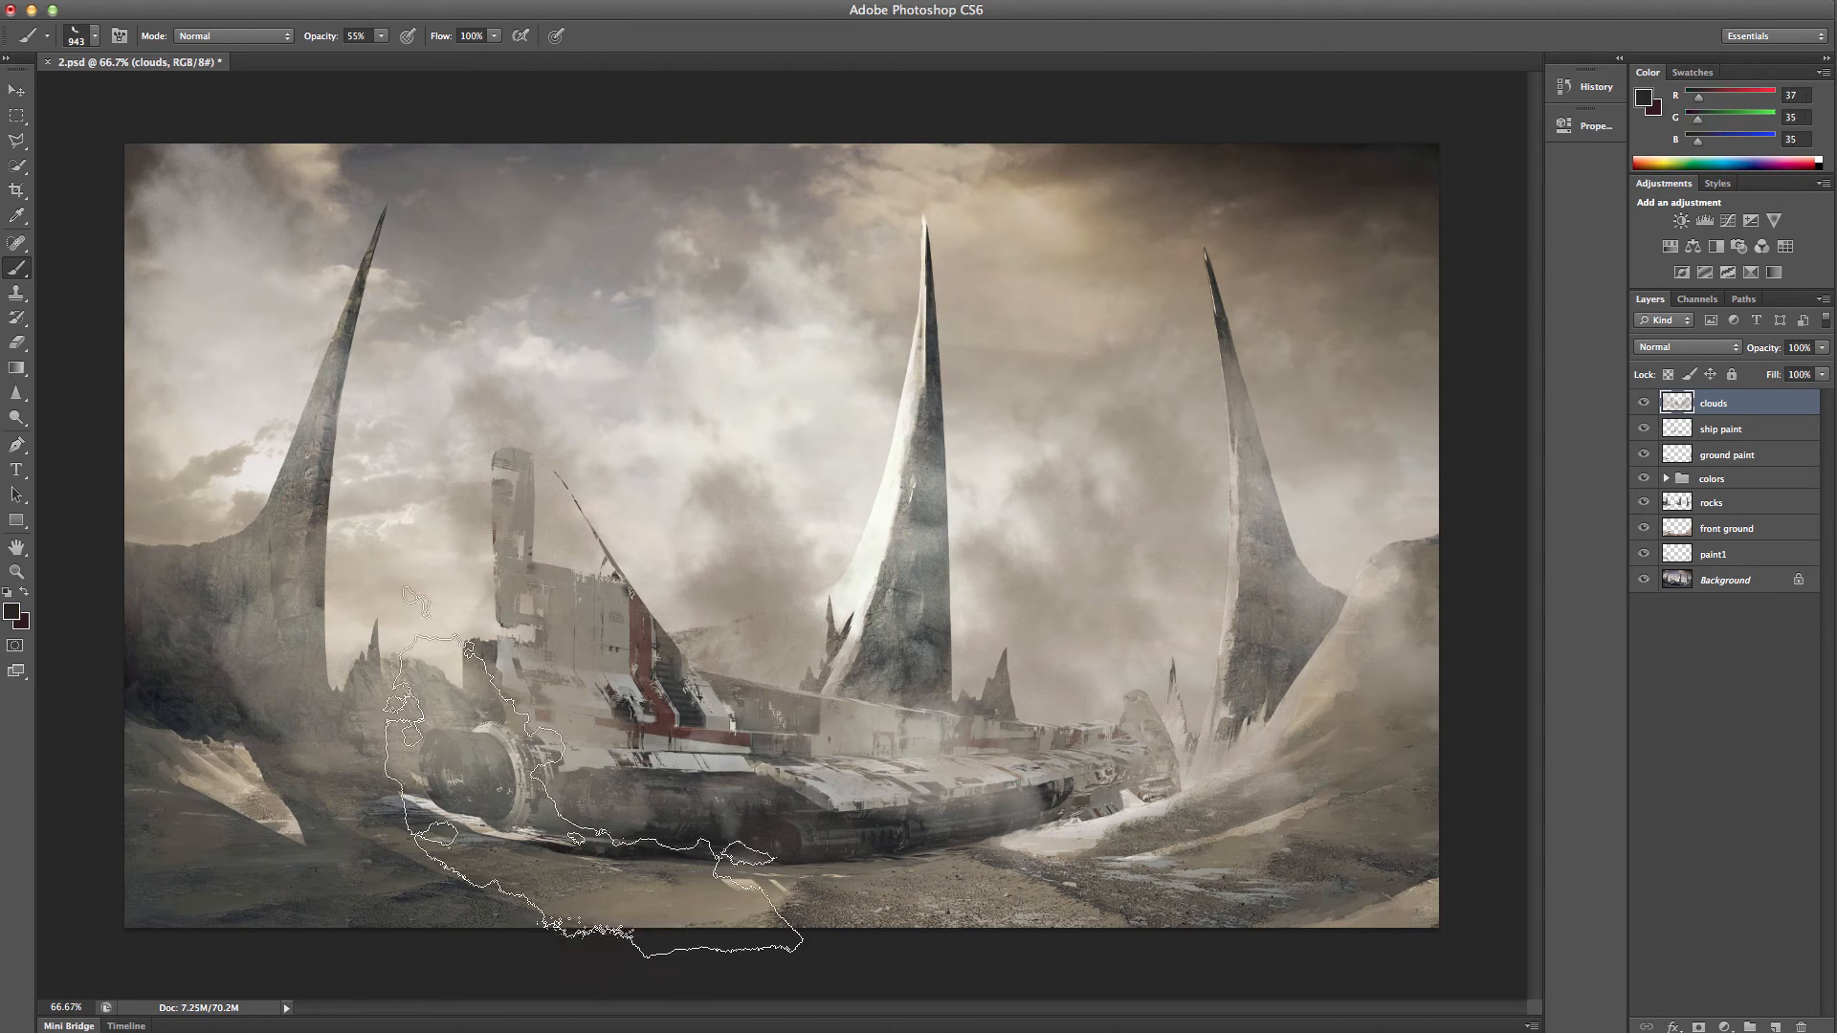
click(586, 756)
click(735, 727)
right_click(1225, 694)
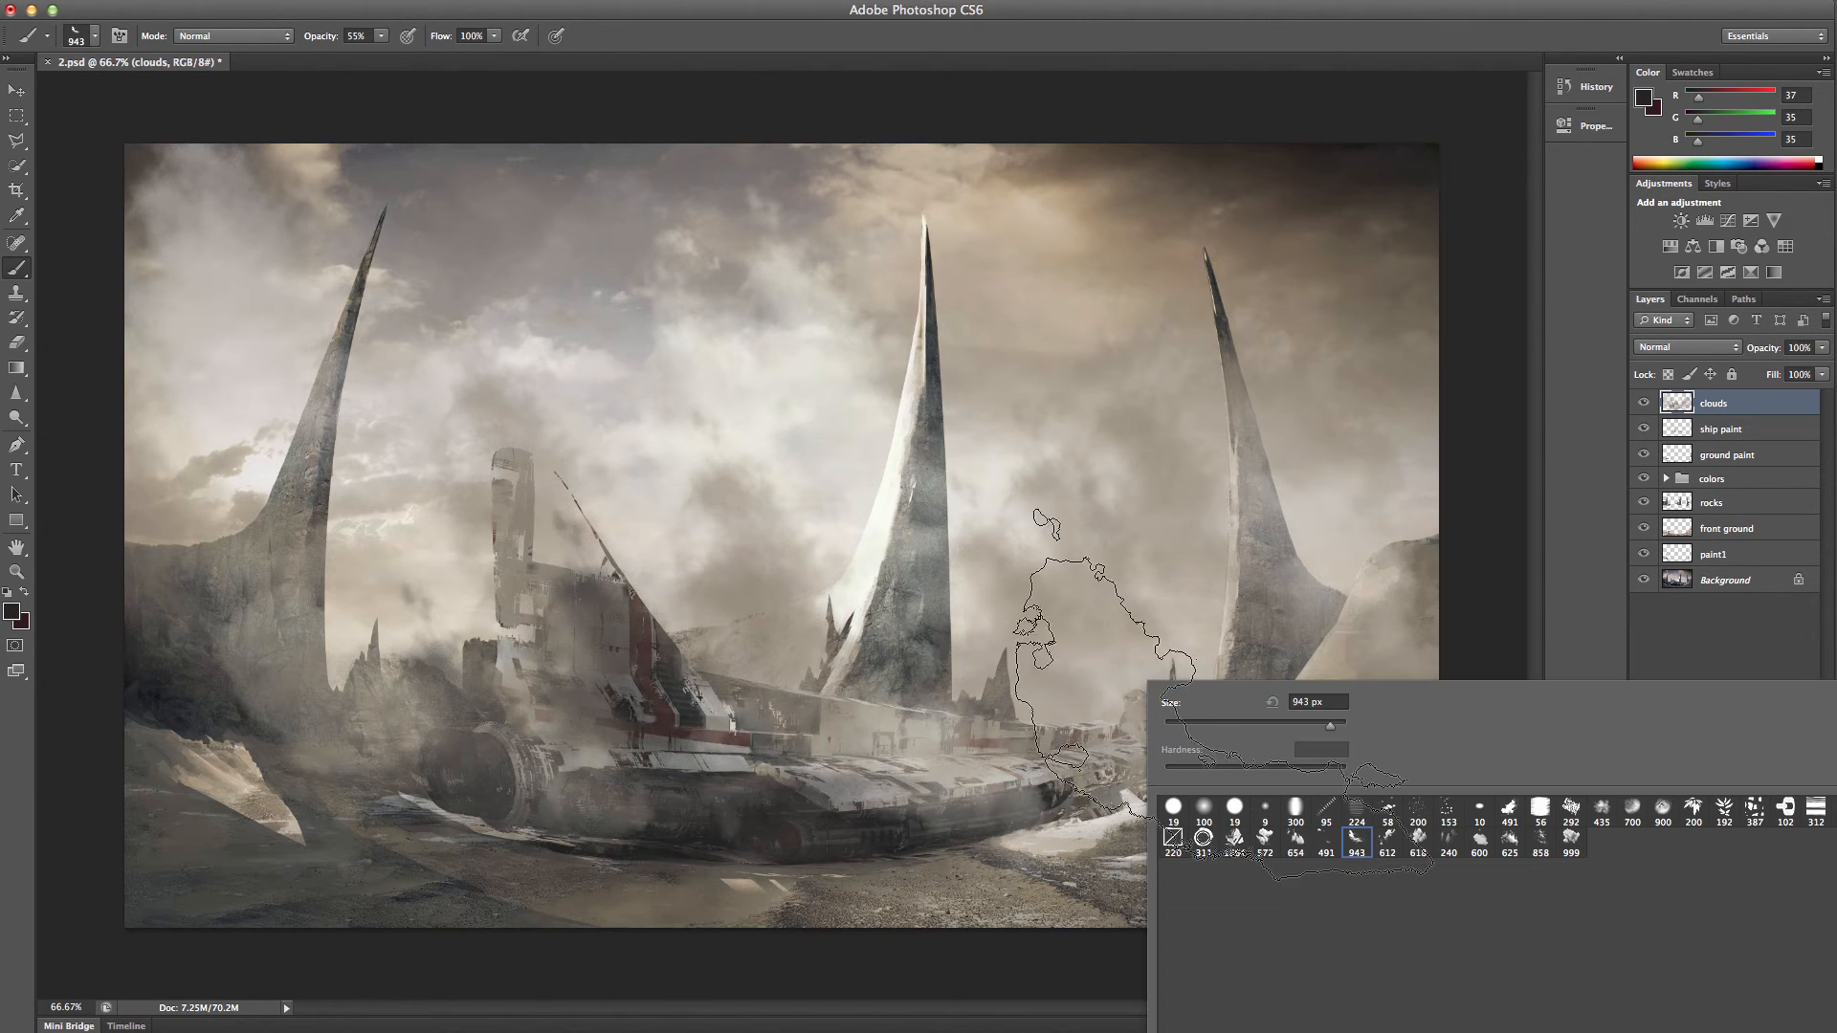
click(978, 761)
click(1183, 770)
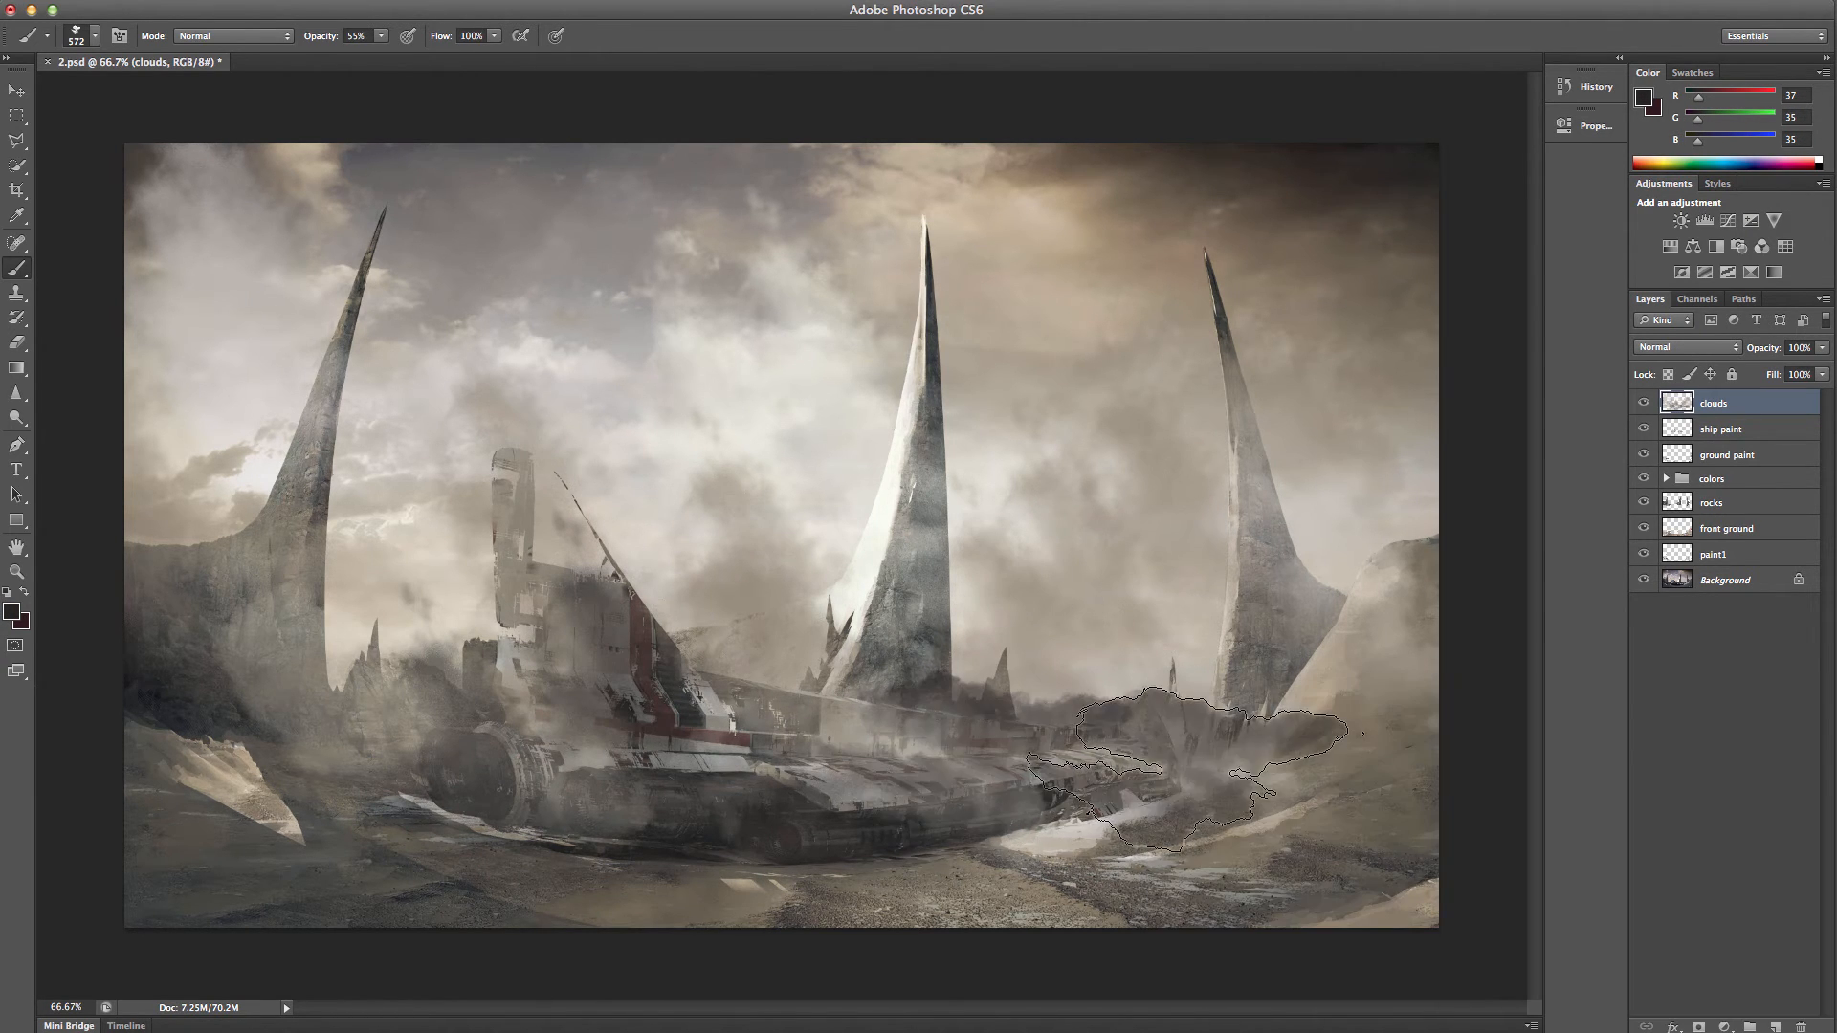
- Erase smoke over the tail fin and the sky behind it, using the Eraser with the 625 px cloud tip at 58% opacity
click(16, 342)
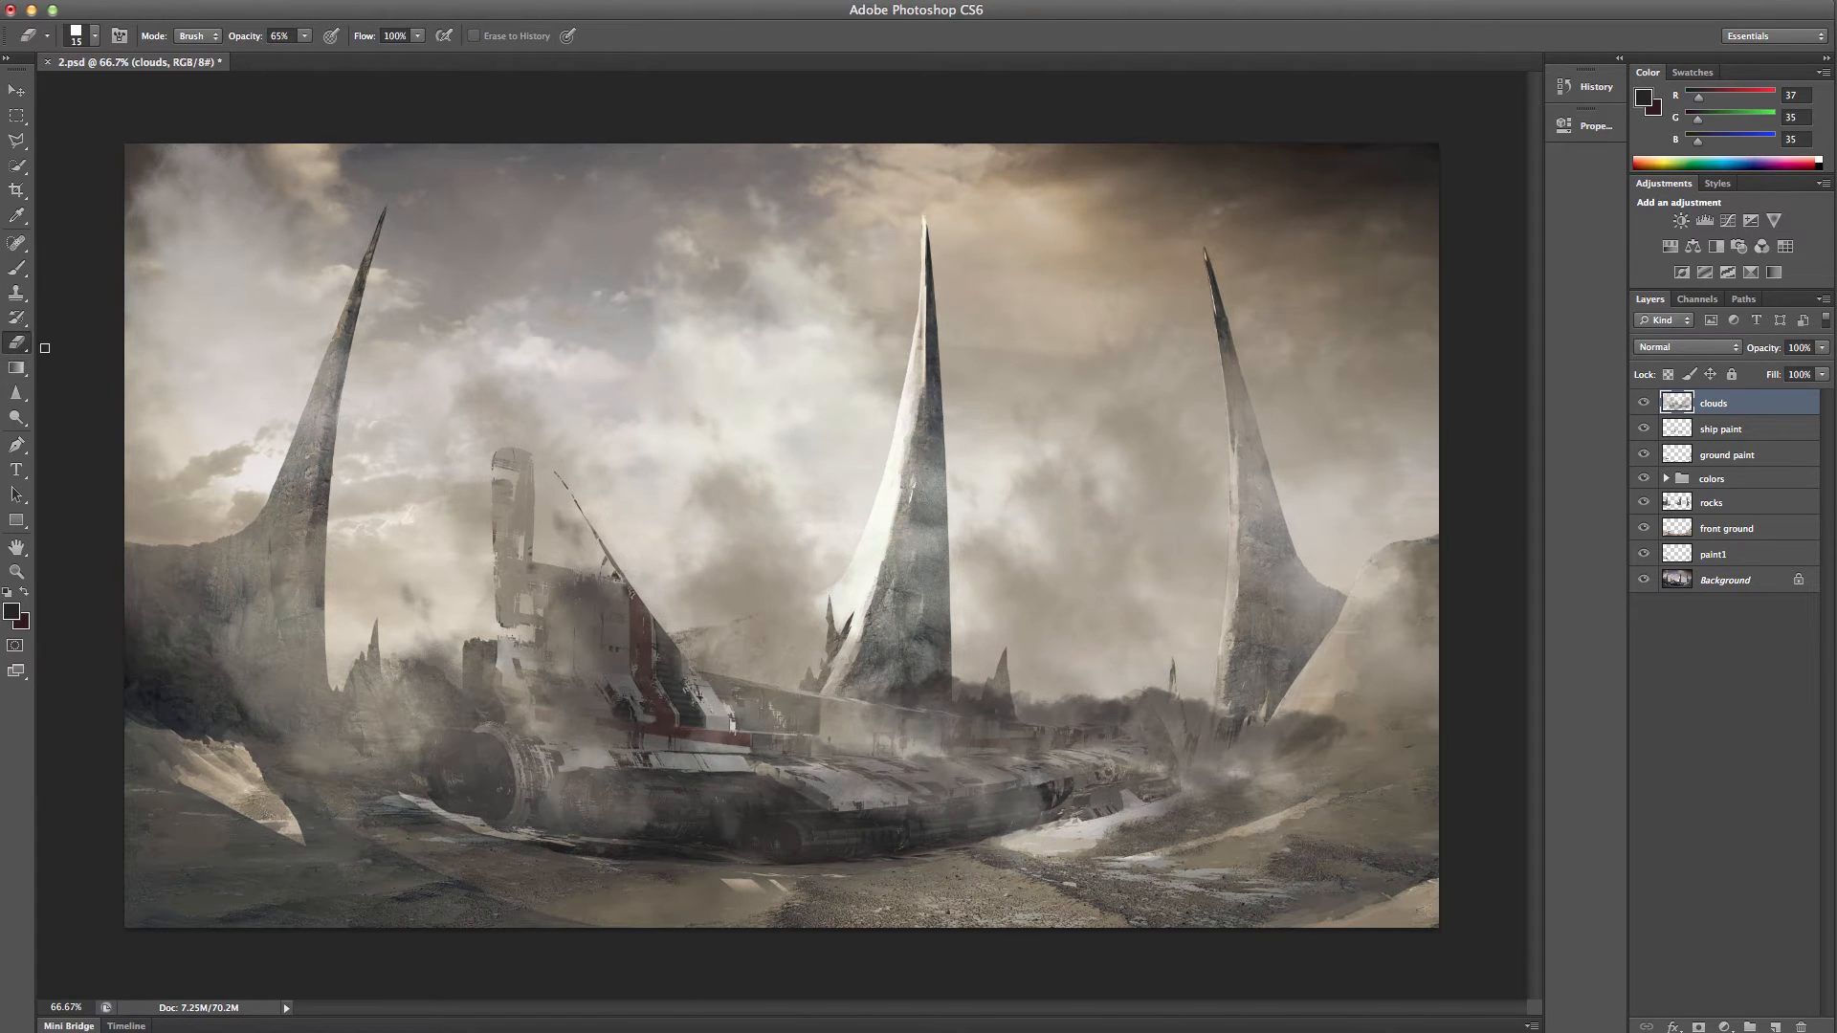
right_click(331, 386)
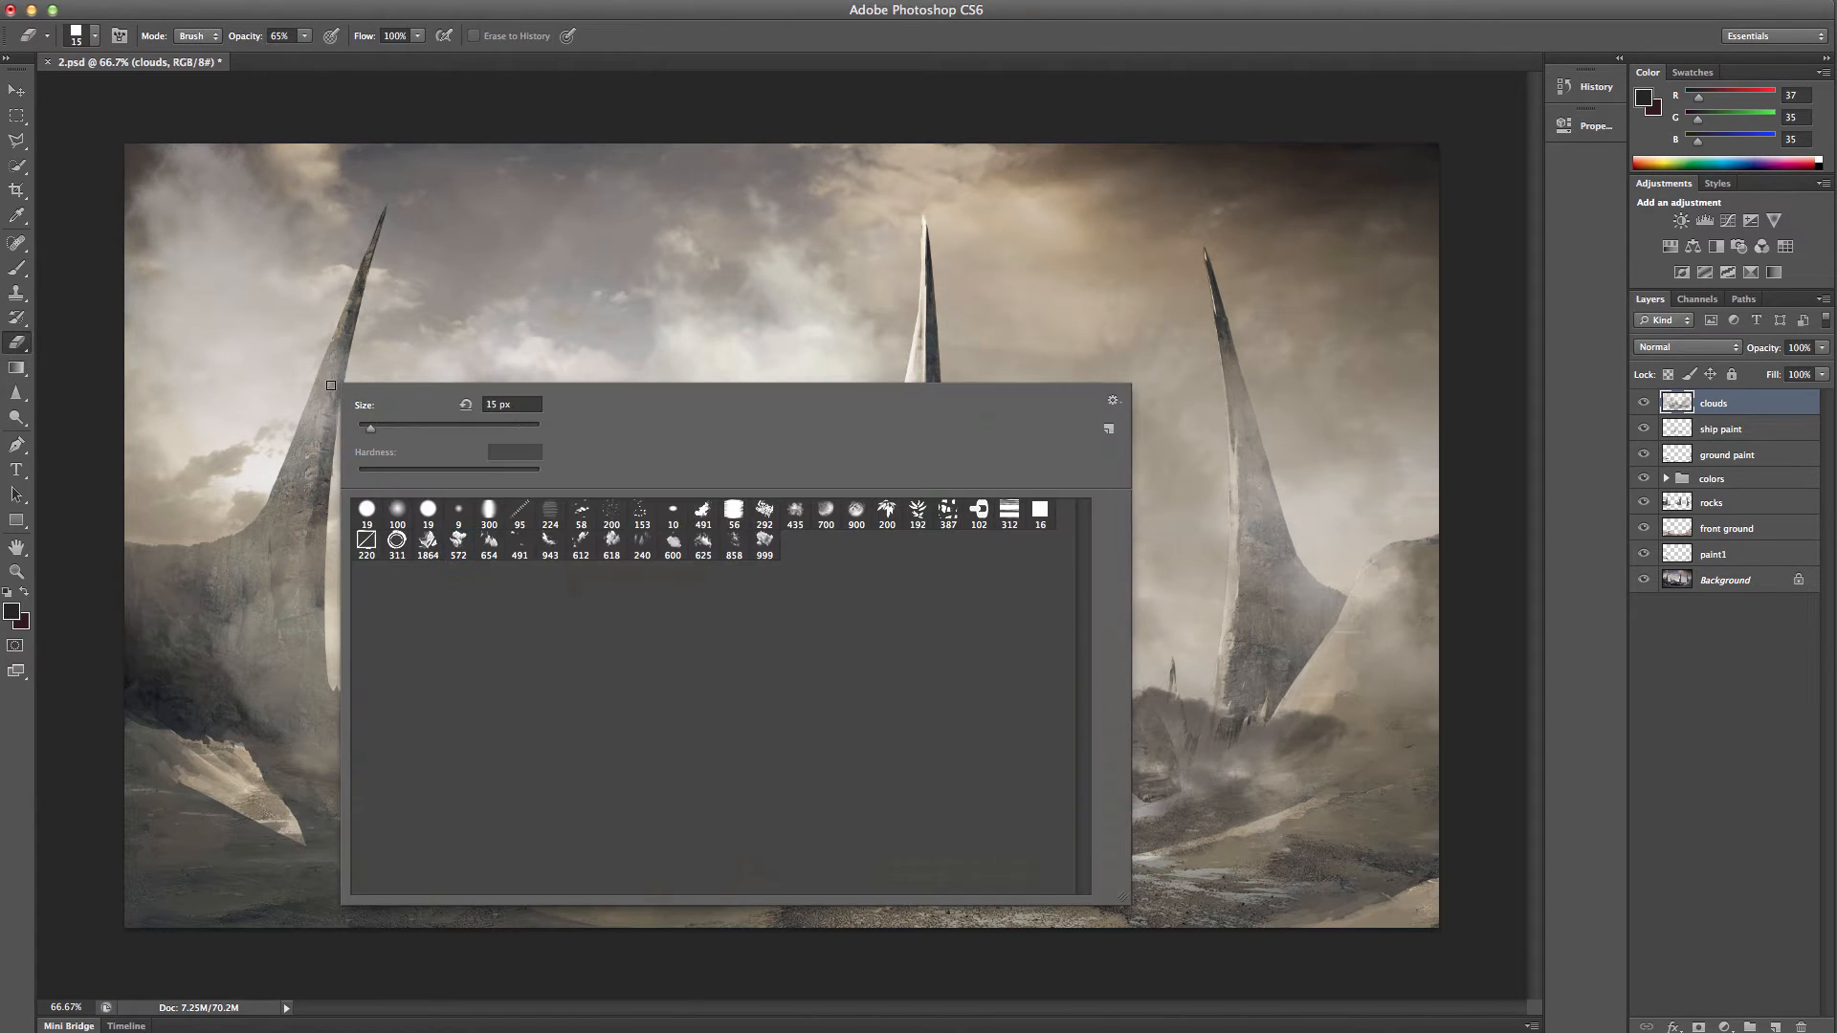
click(708, 546)
click(305, 39)
click(691, 604)
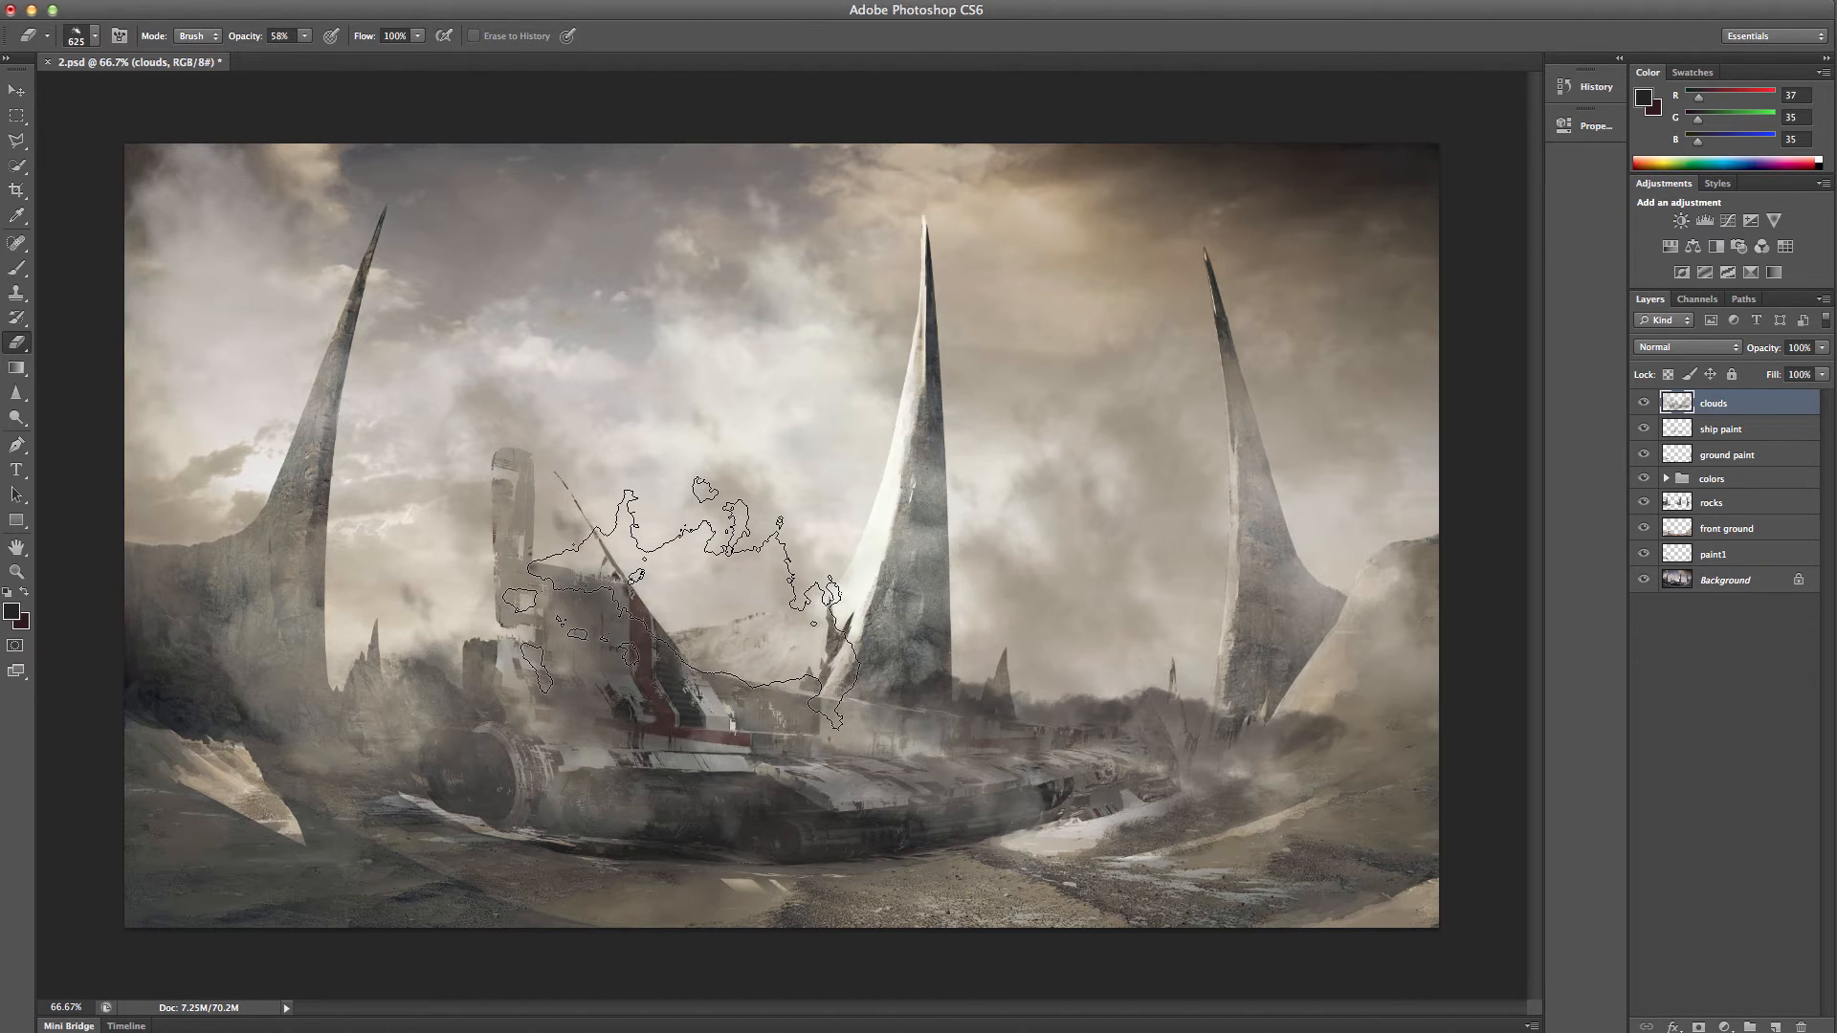
click(706, 559)
click(522, 543)
click(489, 542)
- Erase the excess smoke over the left rock, the rear engine and along the ship's hull
click(277, 560)
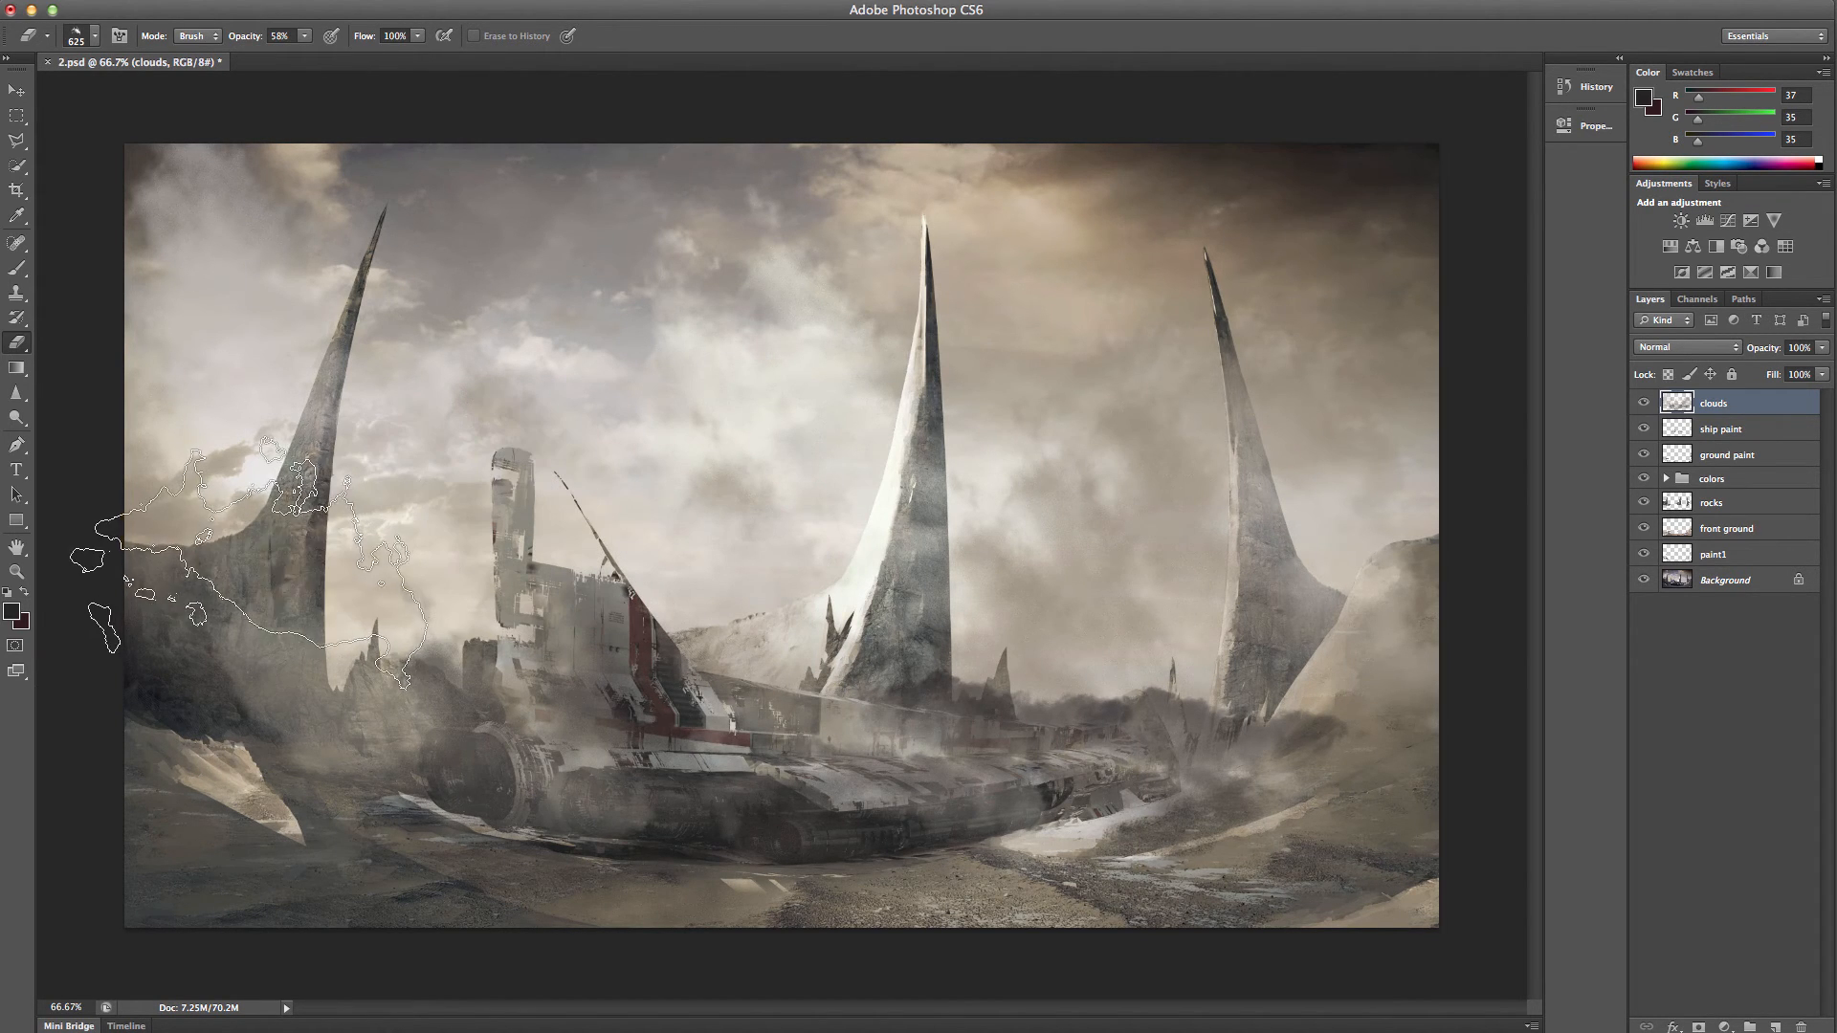
click(271, 679)
click(333, 795)
mouse_move(334, 795)
mouse_down()
mouse_move(1307, 675)
mouse_move(1343, 639)
mouse_move(1198, 485)
mouse_move(969, 603)
mouse_move(841, 489)
mouse_move(861, 370)
mouse_move(705, 431)
mouse_move(481, 373)
mouse_move(411, 661)
mouse_move(483, 612)
mouse_move(1091, 708)
mouse_move(542, 649)
mouse_move(612, 612)
mouse_move(756, 622)
mouse_move(1024, 670)
mouse_move(1112, 718)
mouse_up()
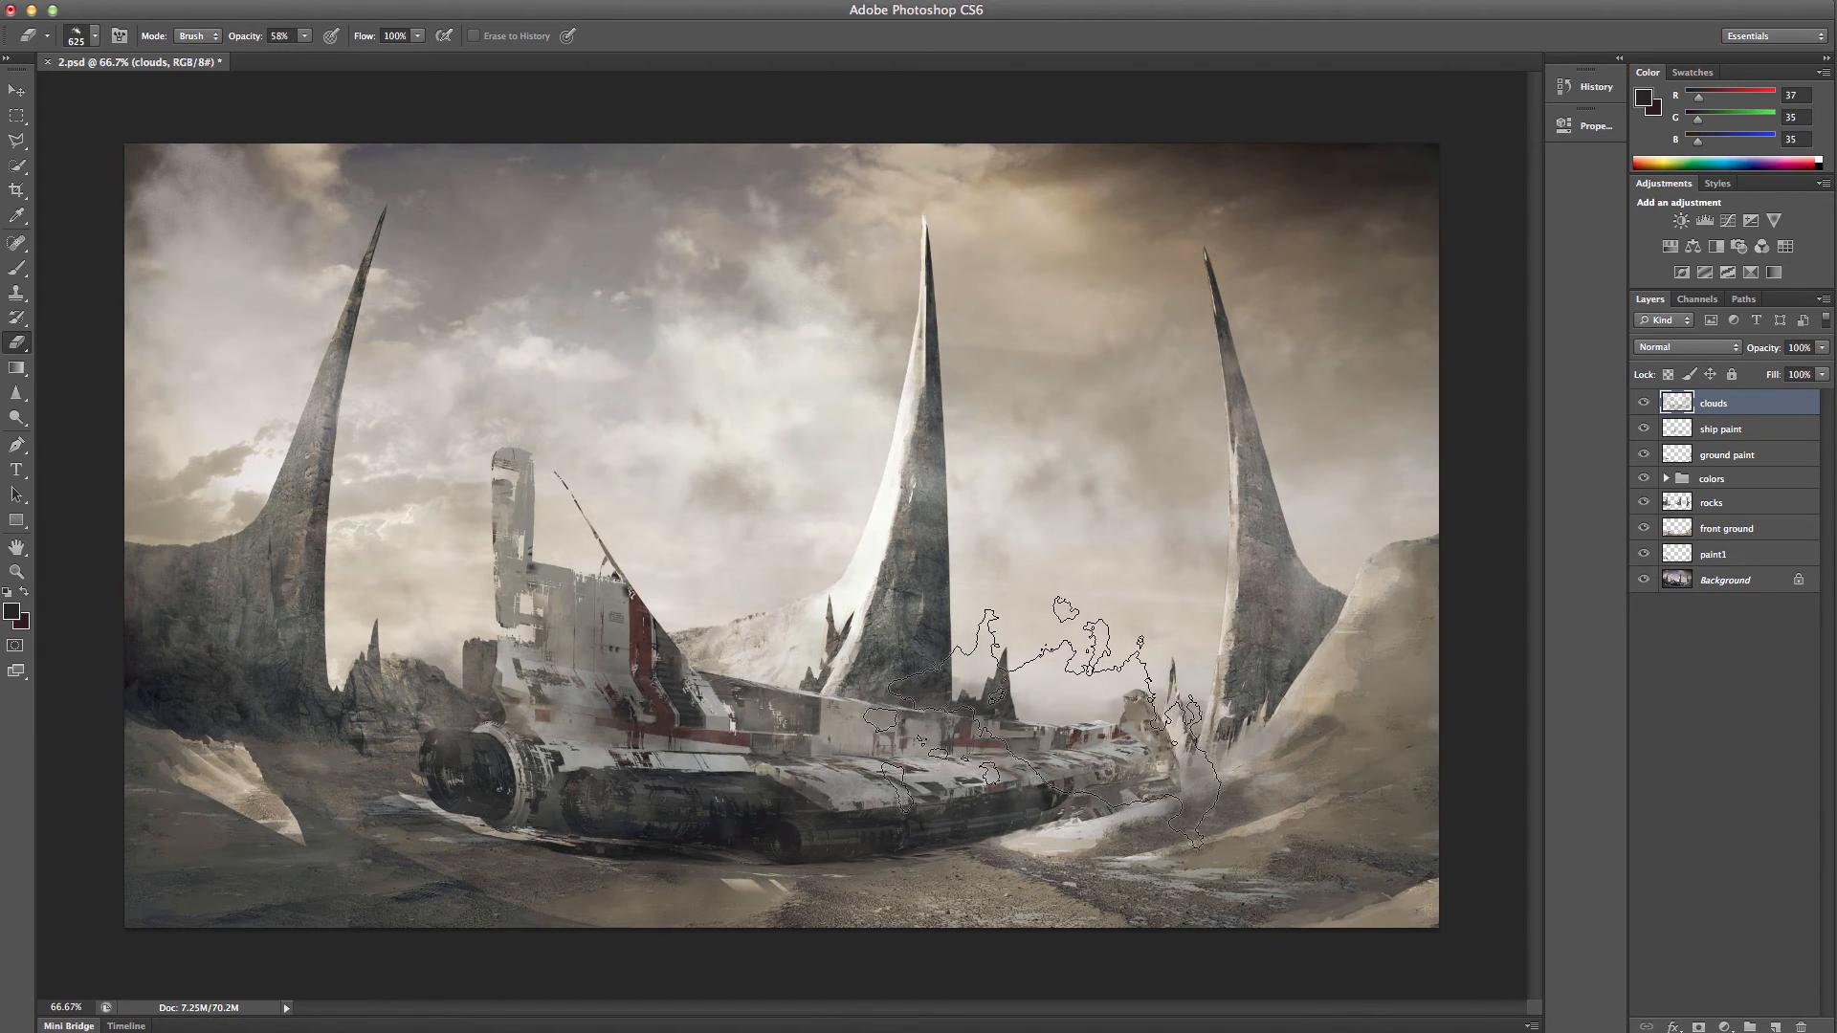
- Thin out the remaining haze over the ship and surrounding ground, erasing with the 572 px and 654 px cloud tips
right_click(1104, 729)
click(995, 706)
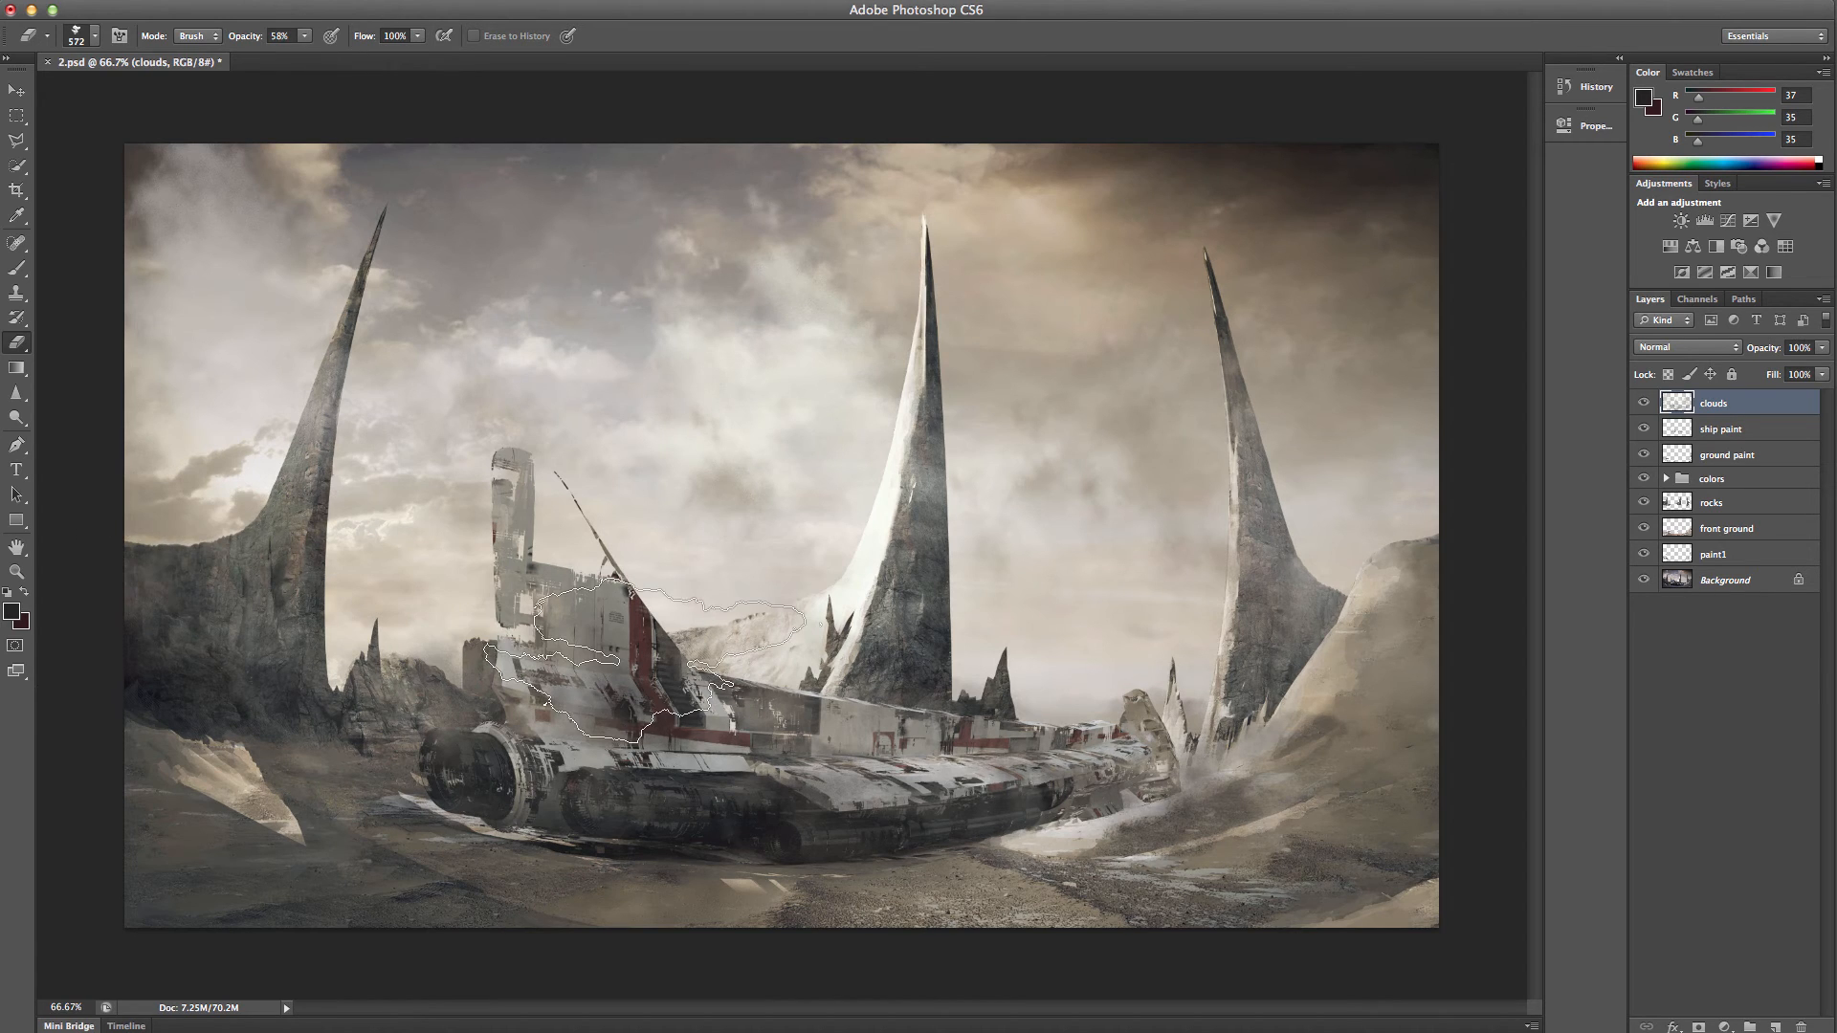
right_click(821, 598)
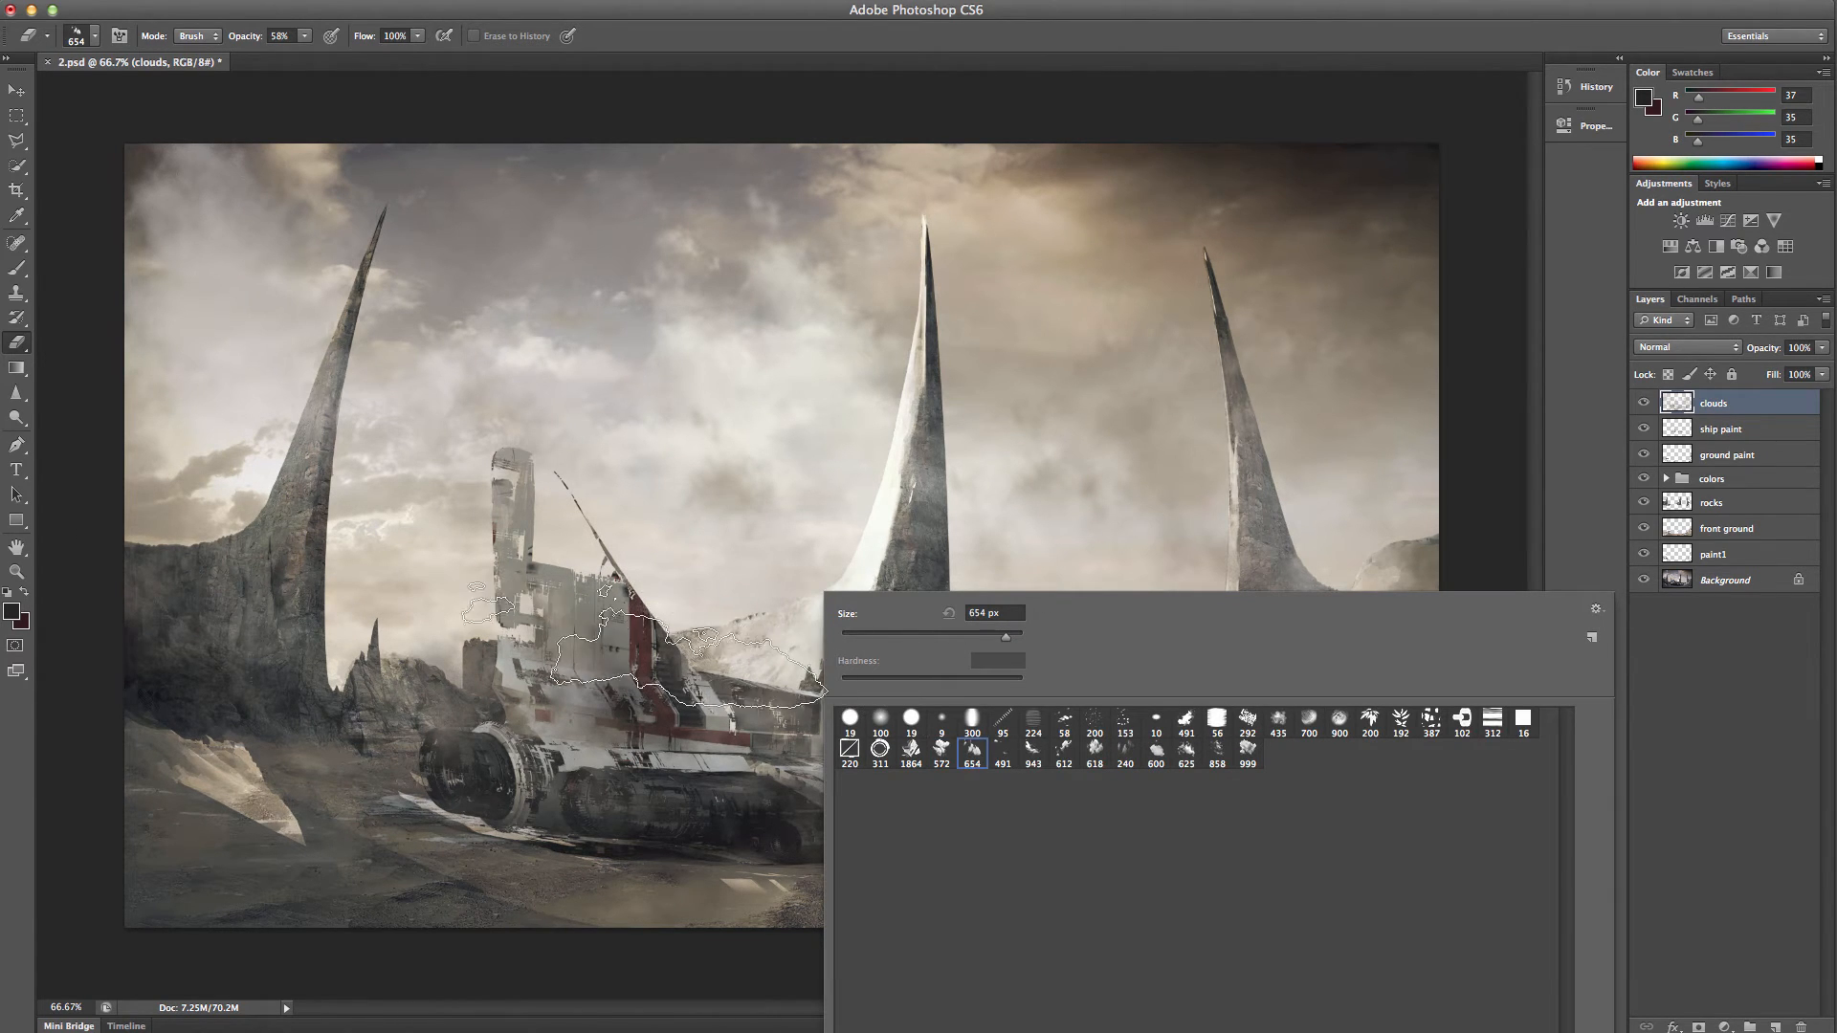
double_click(973, 754)
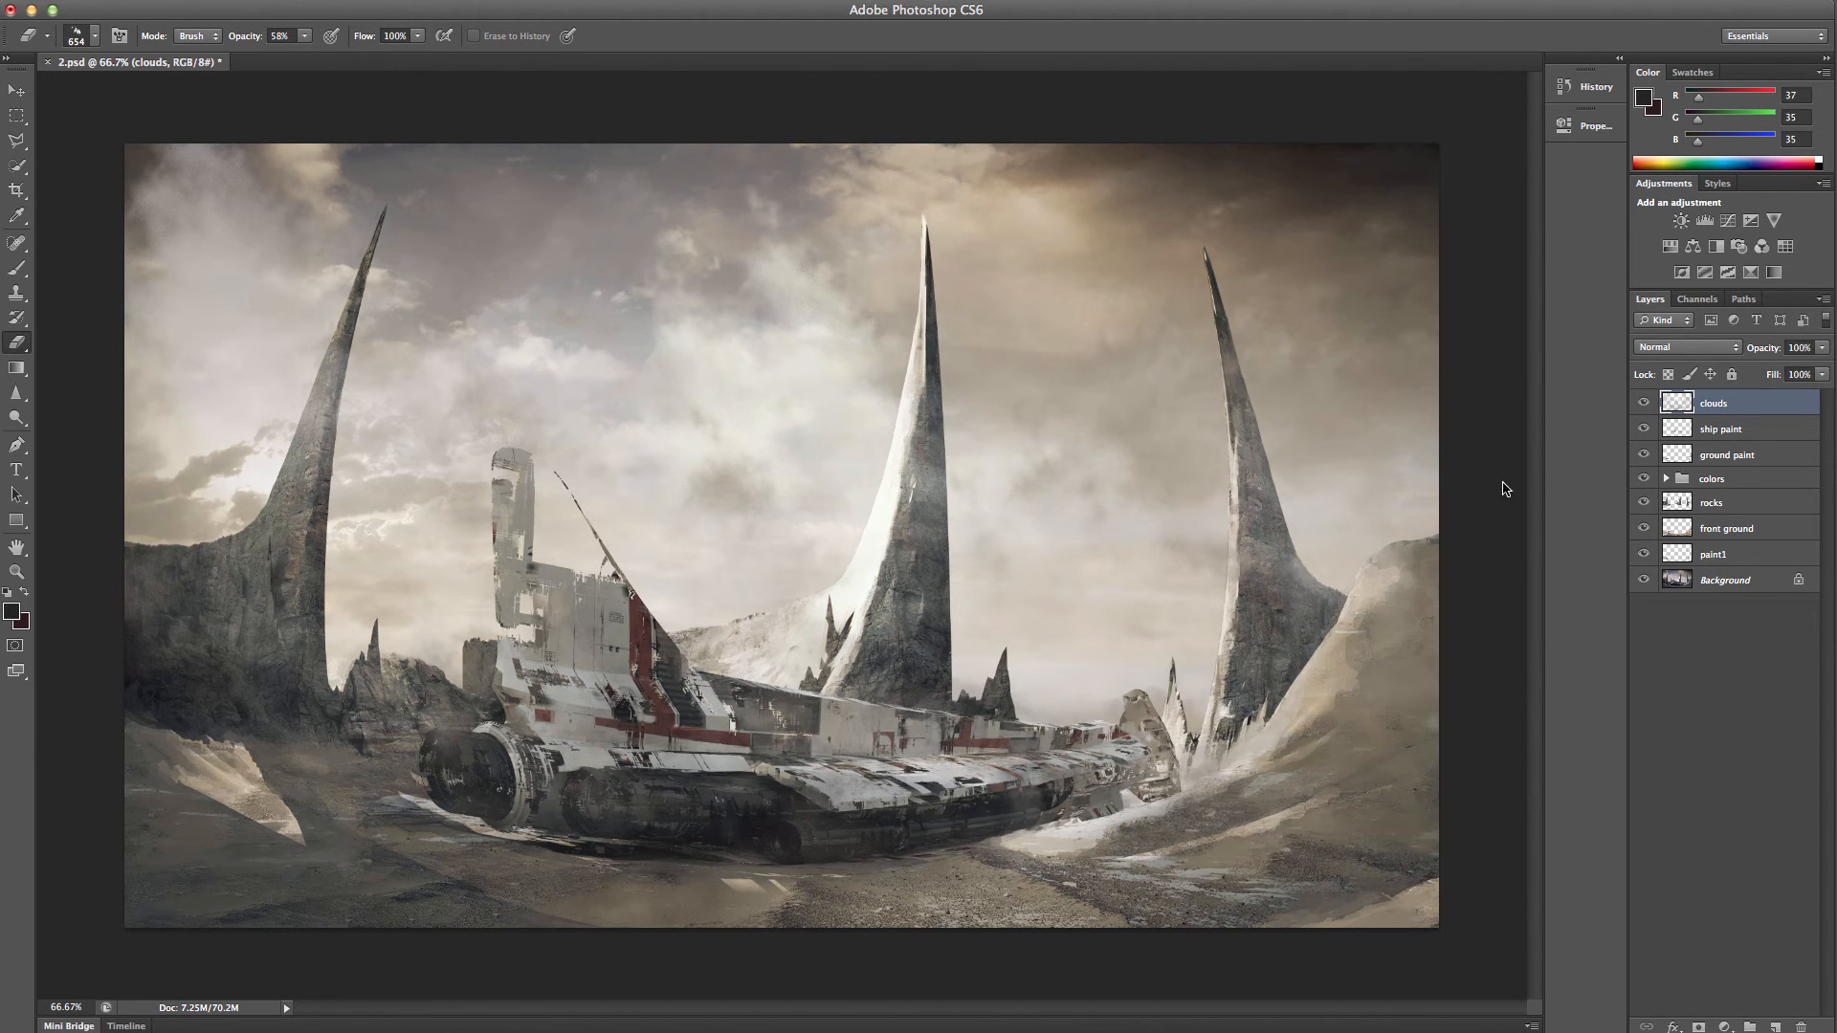
- Compare the painting with and without the clouds layer by hiding and showing it
click(1644, 404)
click(1645, 404)
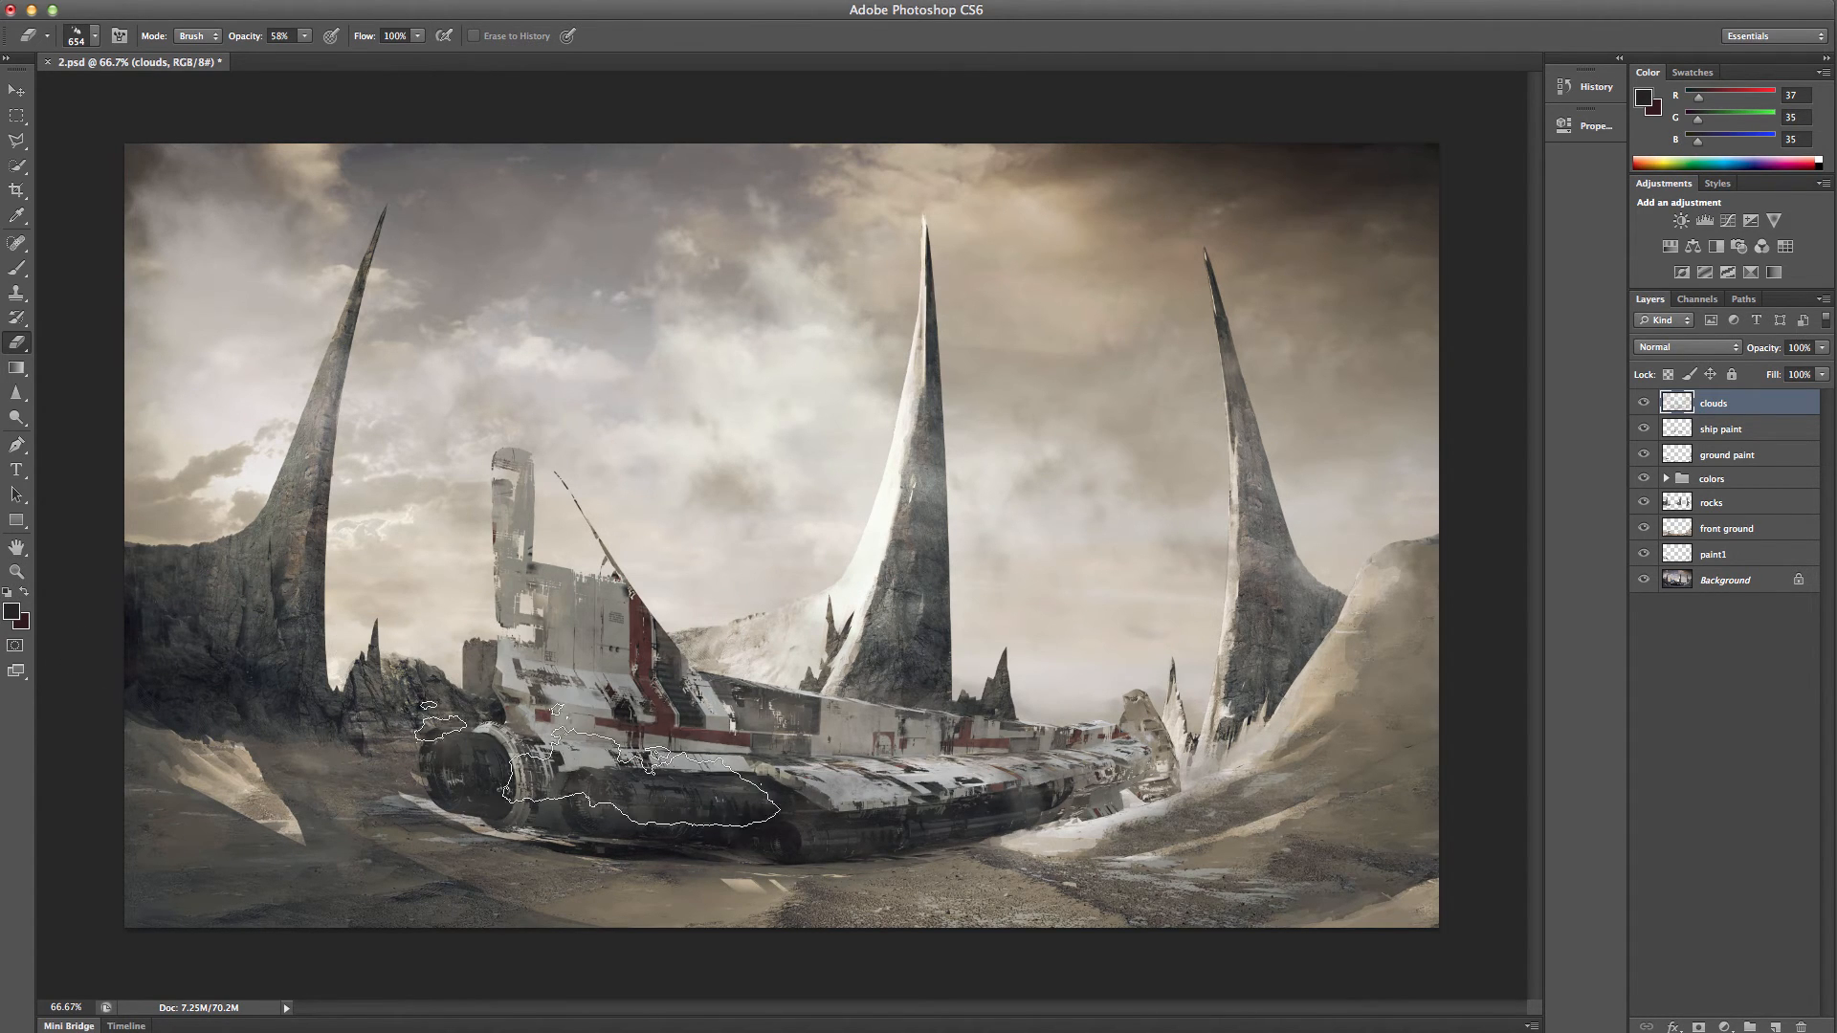
click(1644, 403)
click(1644, 403)
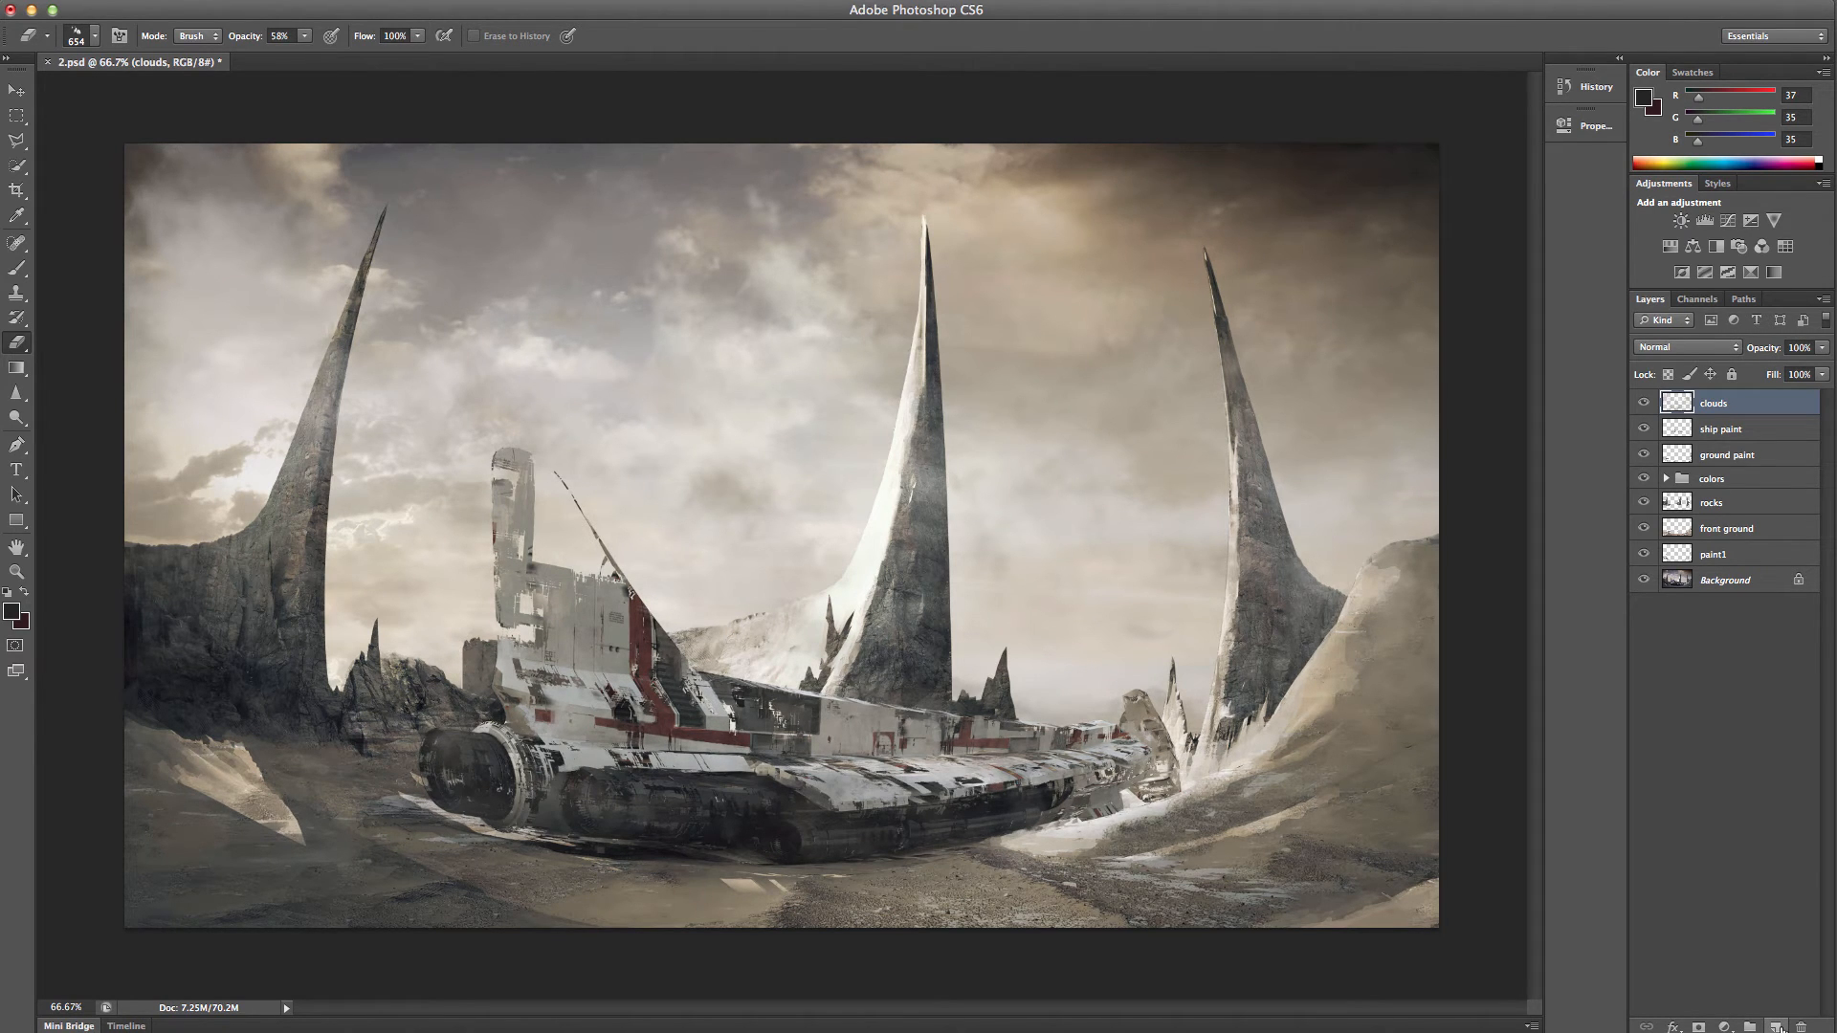
- Create a new layer above clouds and load an additional brush set, choosing the scattered-flake brush tip at 704 px
click(1777, 1027)
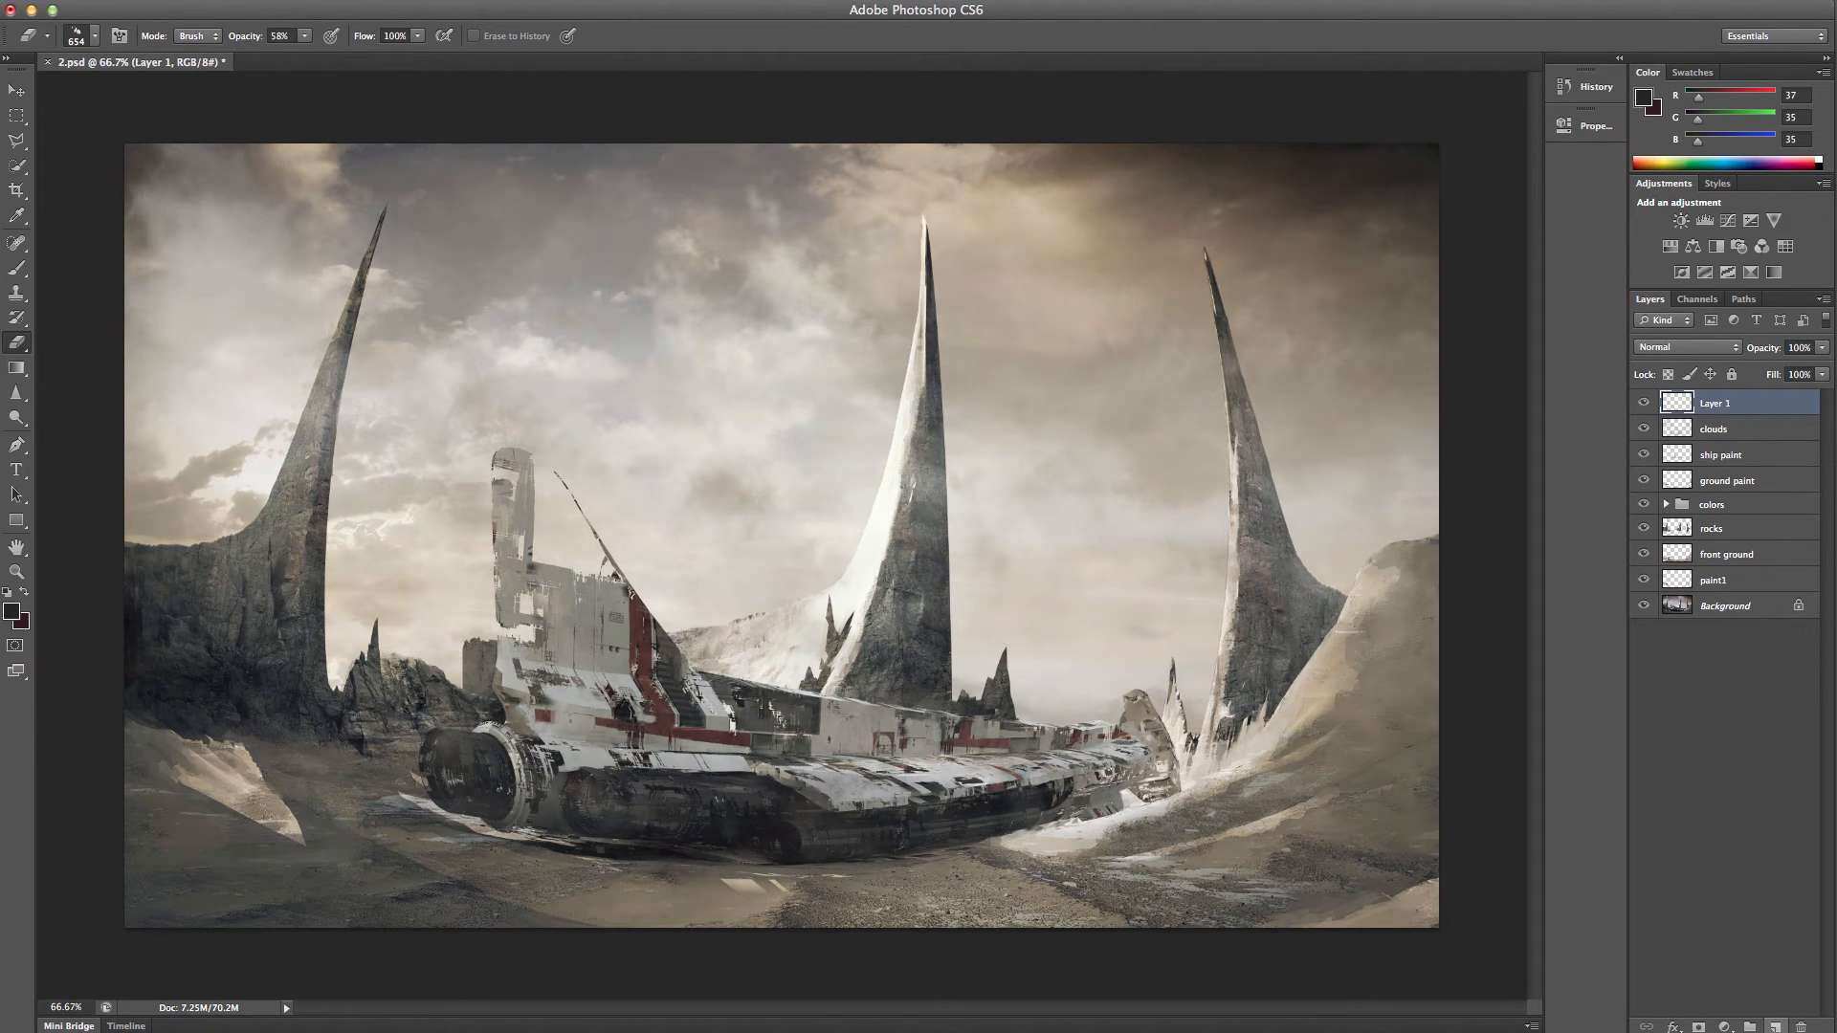
click(19, 271)
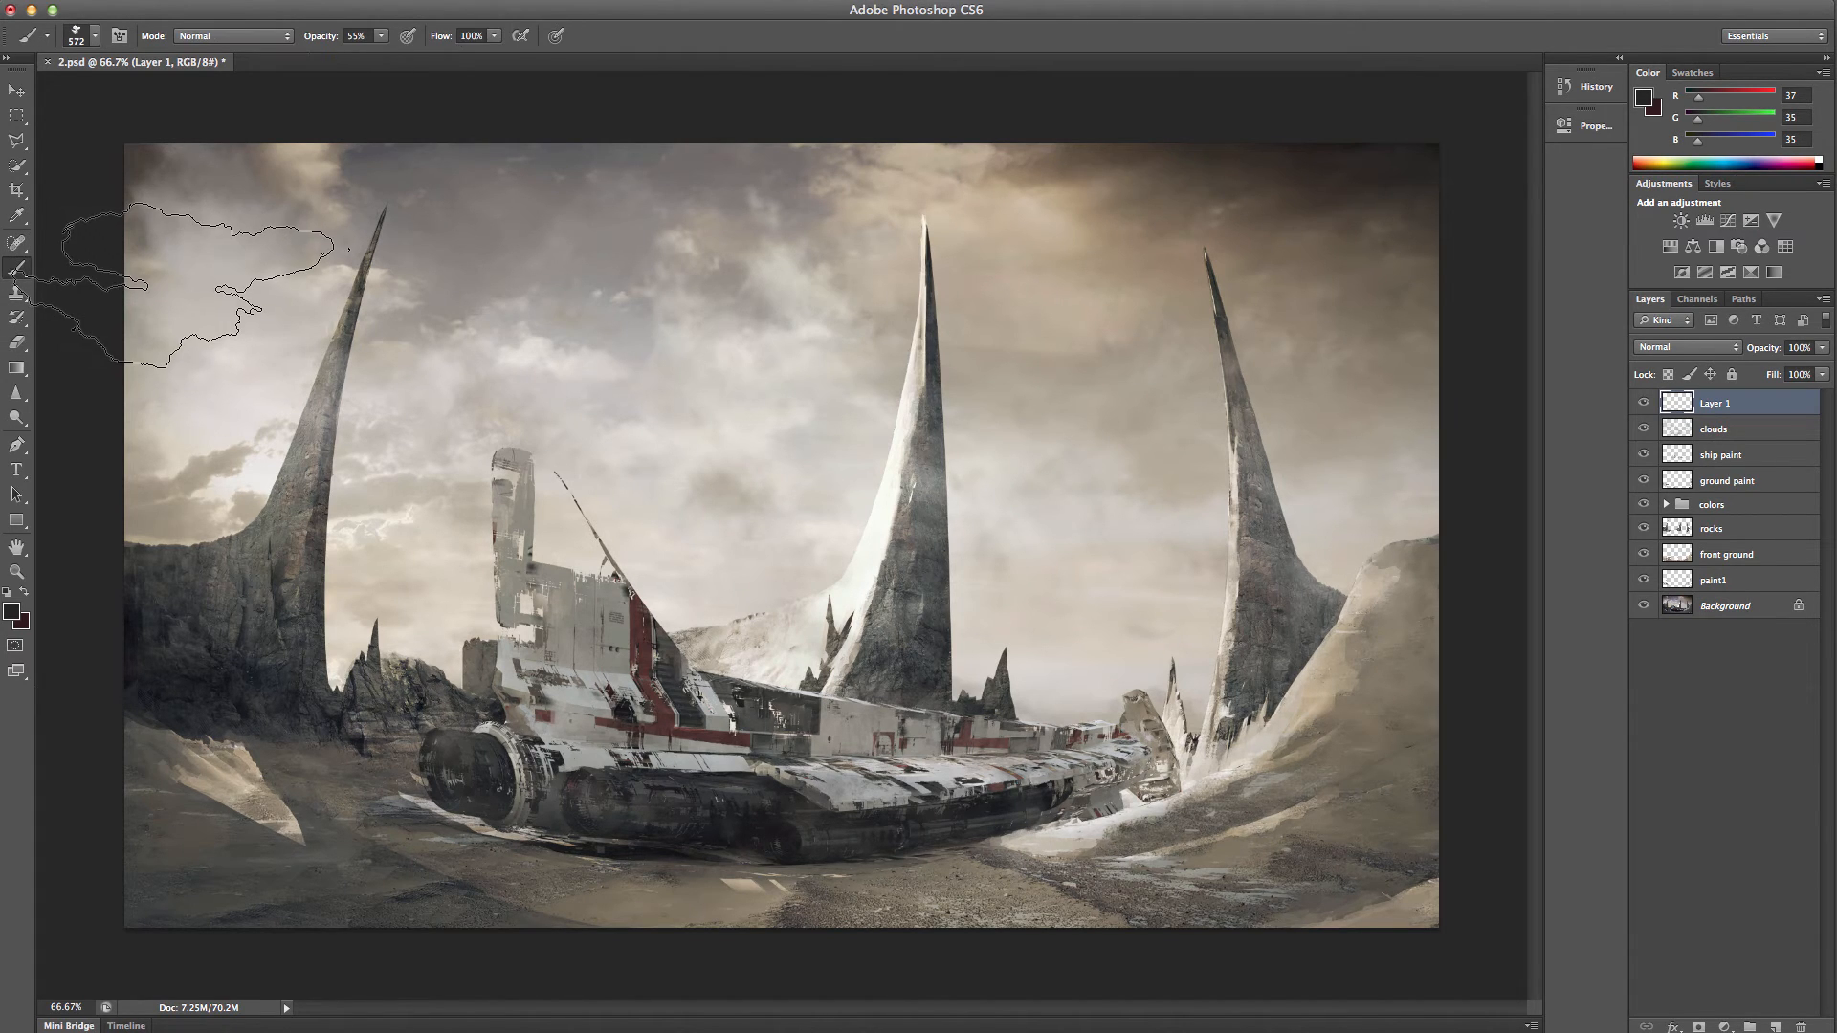
right_click(372, 323)
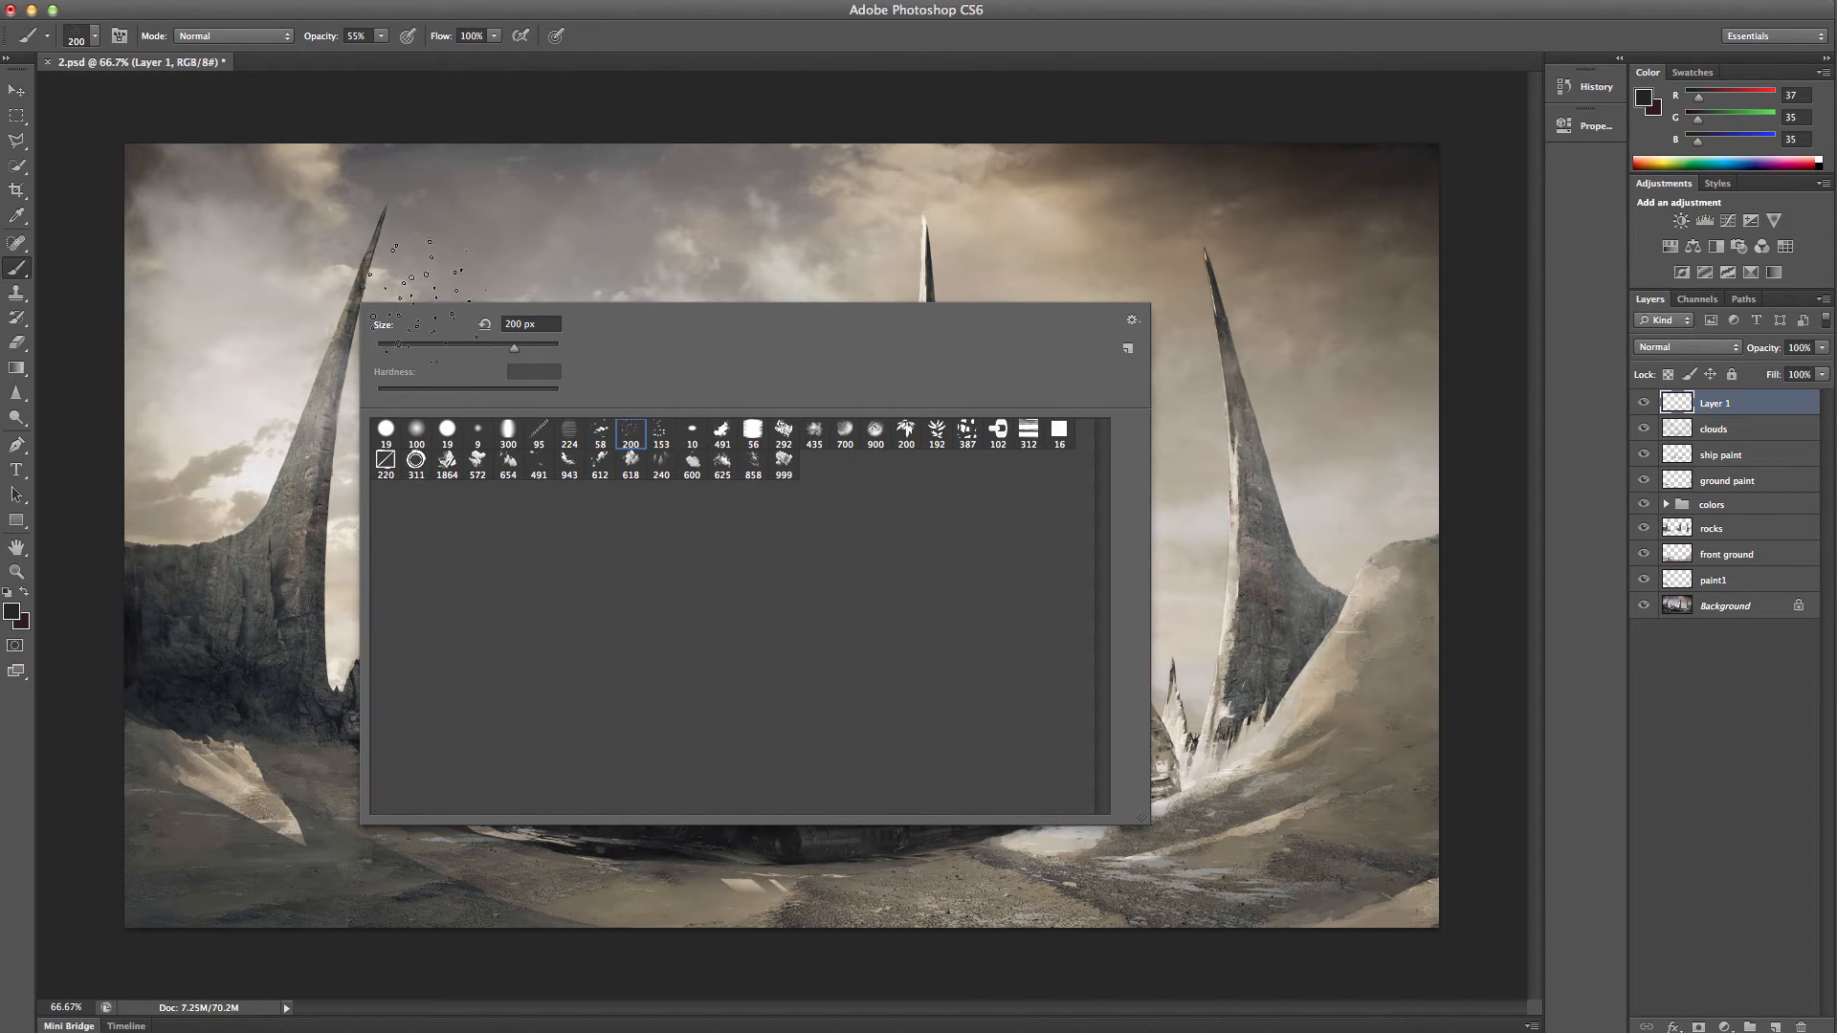
click(1130, 323)
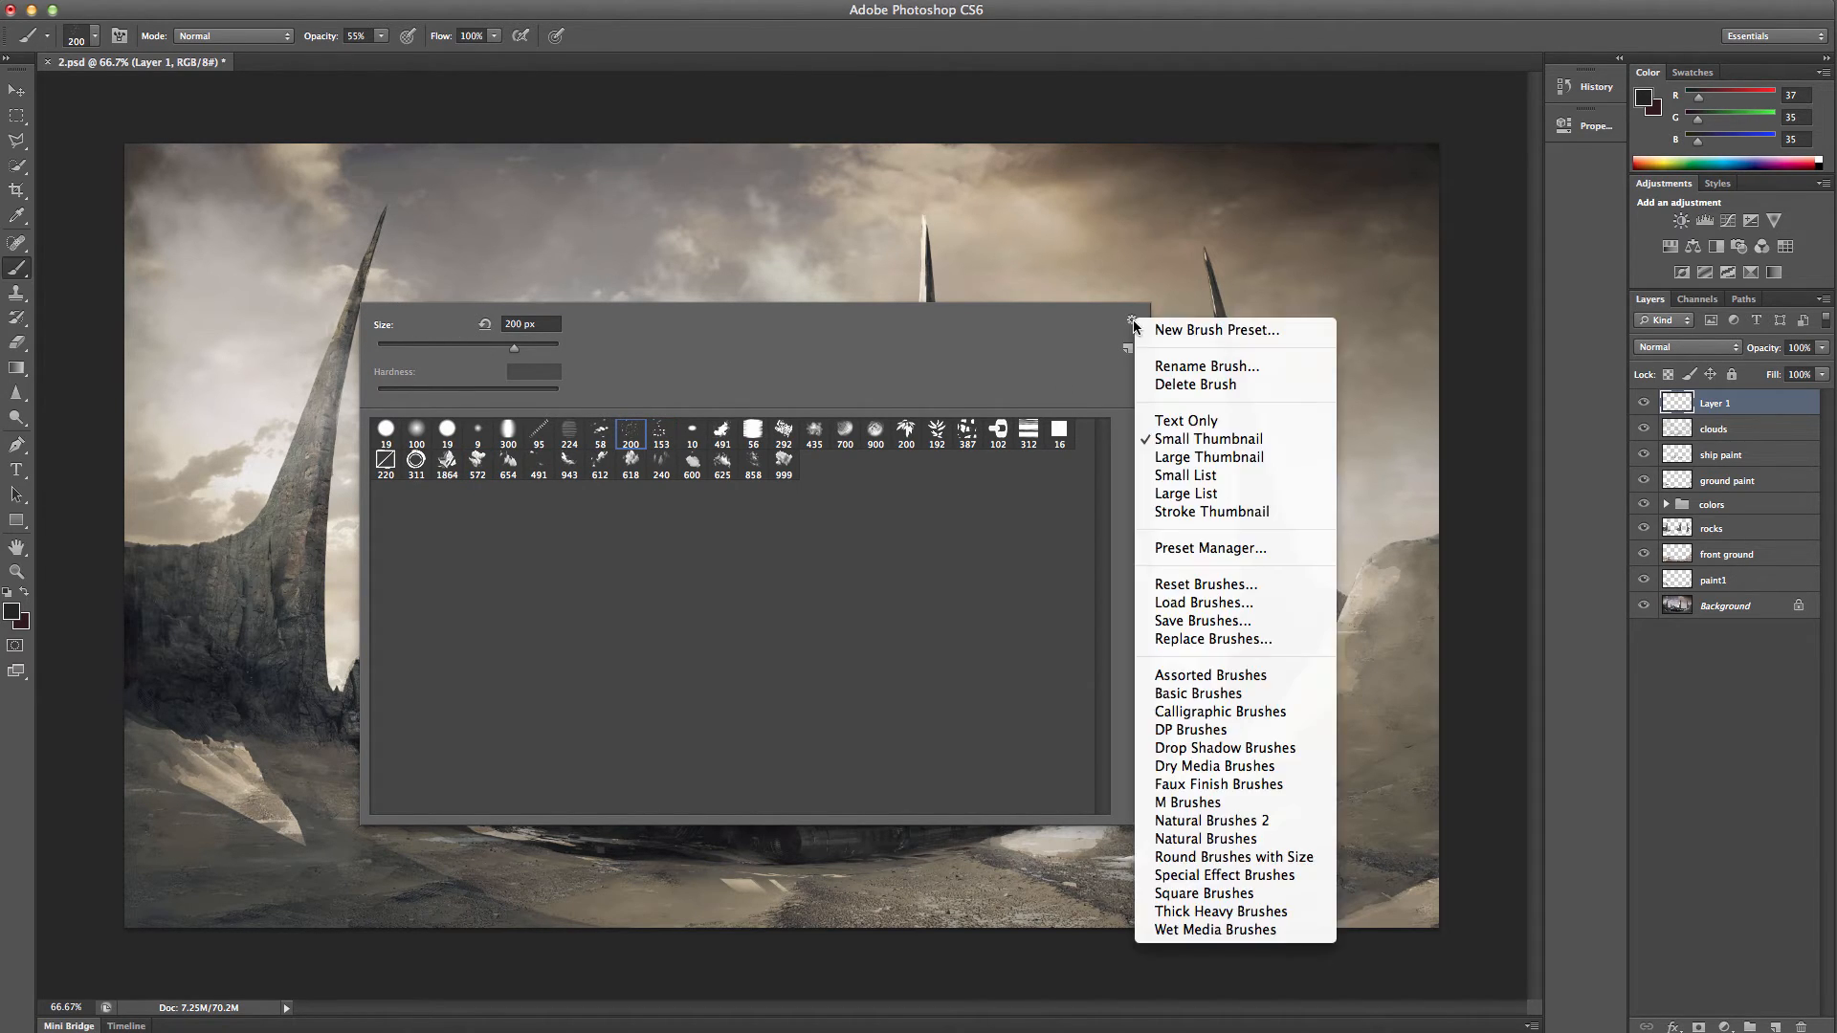
click(1204, 602)
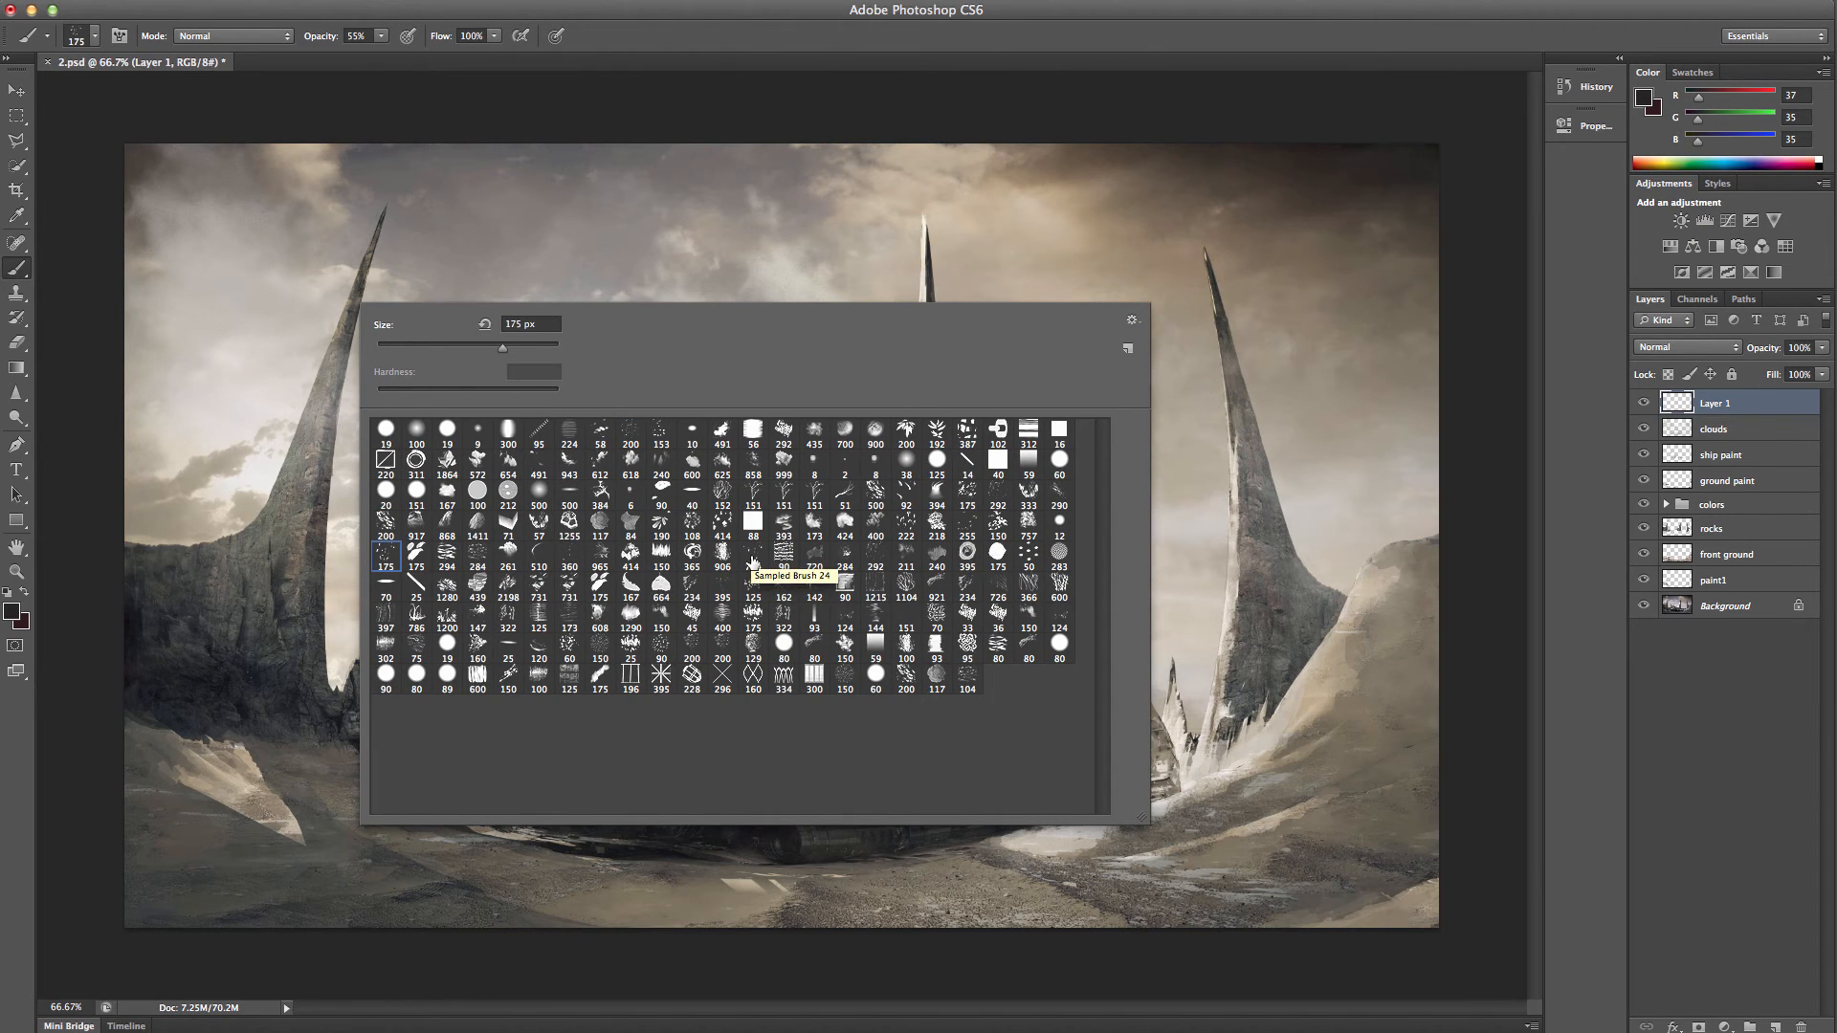
click(753, 553)
click(1070, 7)
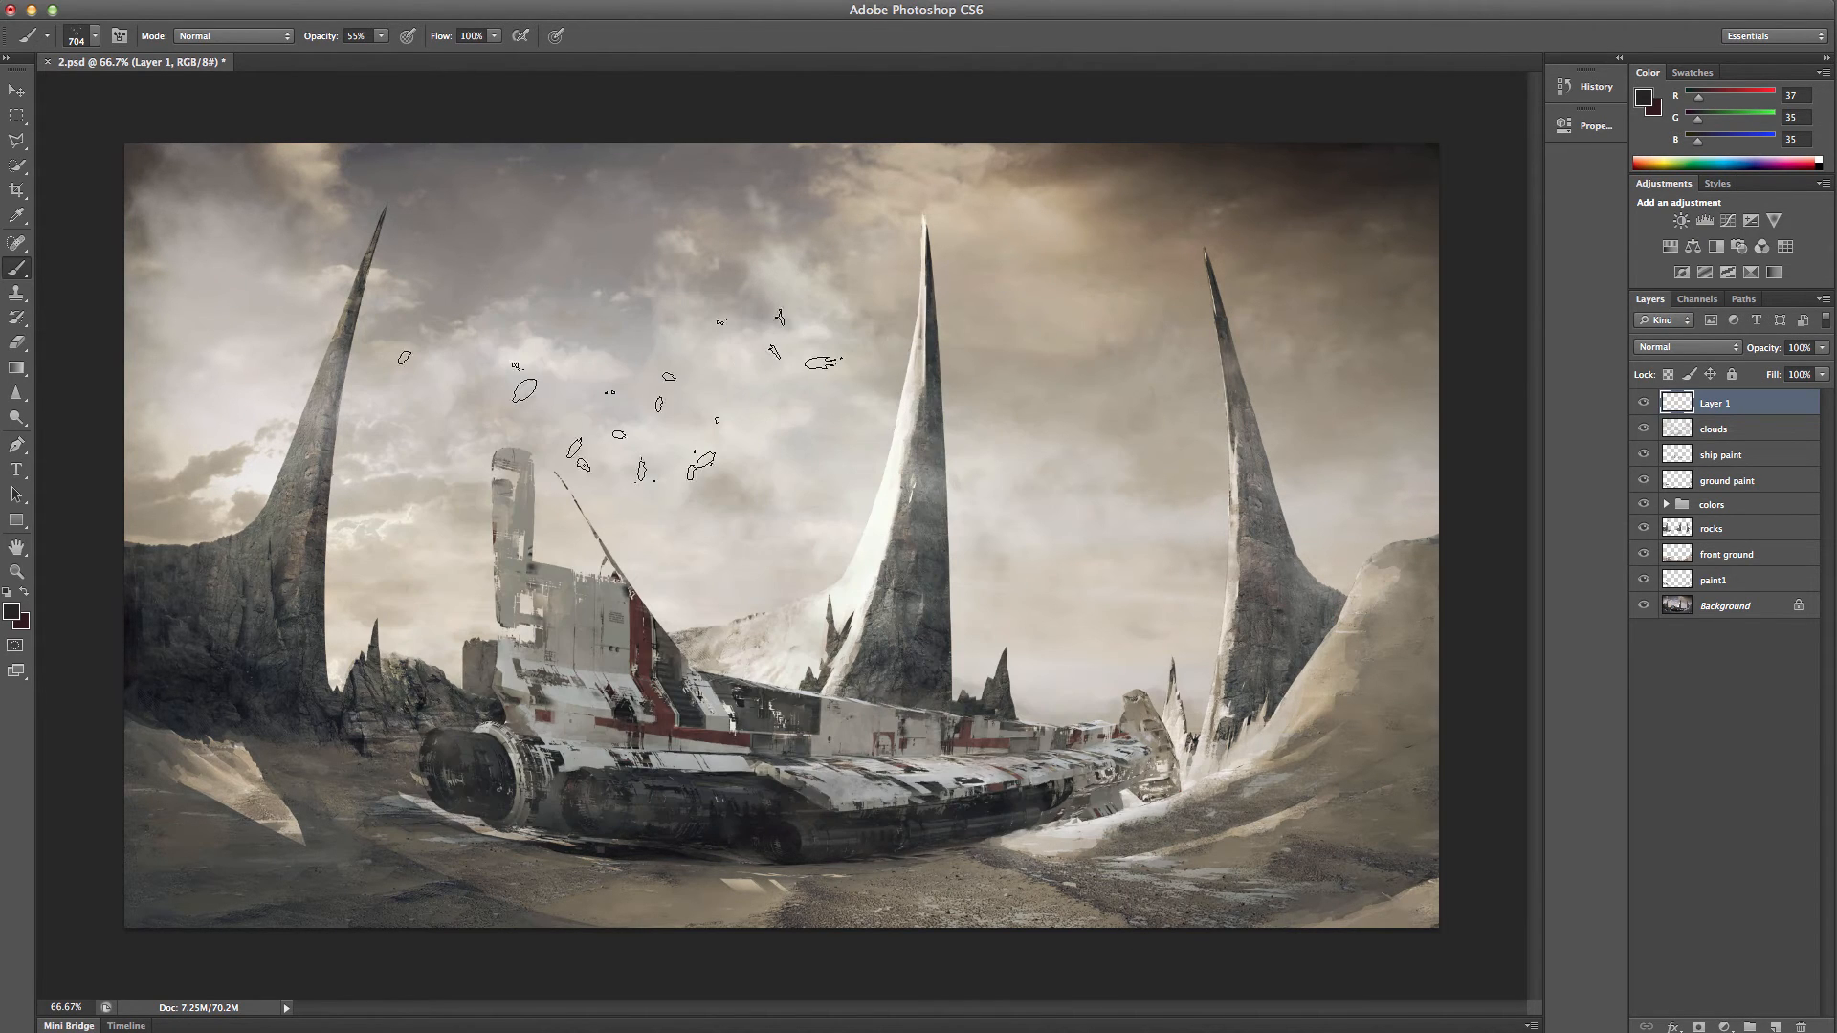
- Stamp debris flakes across the whole scene at 100% brush opacity, in off-white (243, 246, 237) and grey (134, 136, 127)
drag(311, 517, 262, 320)
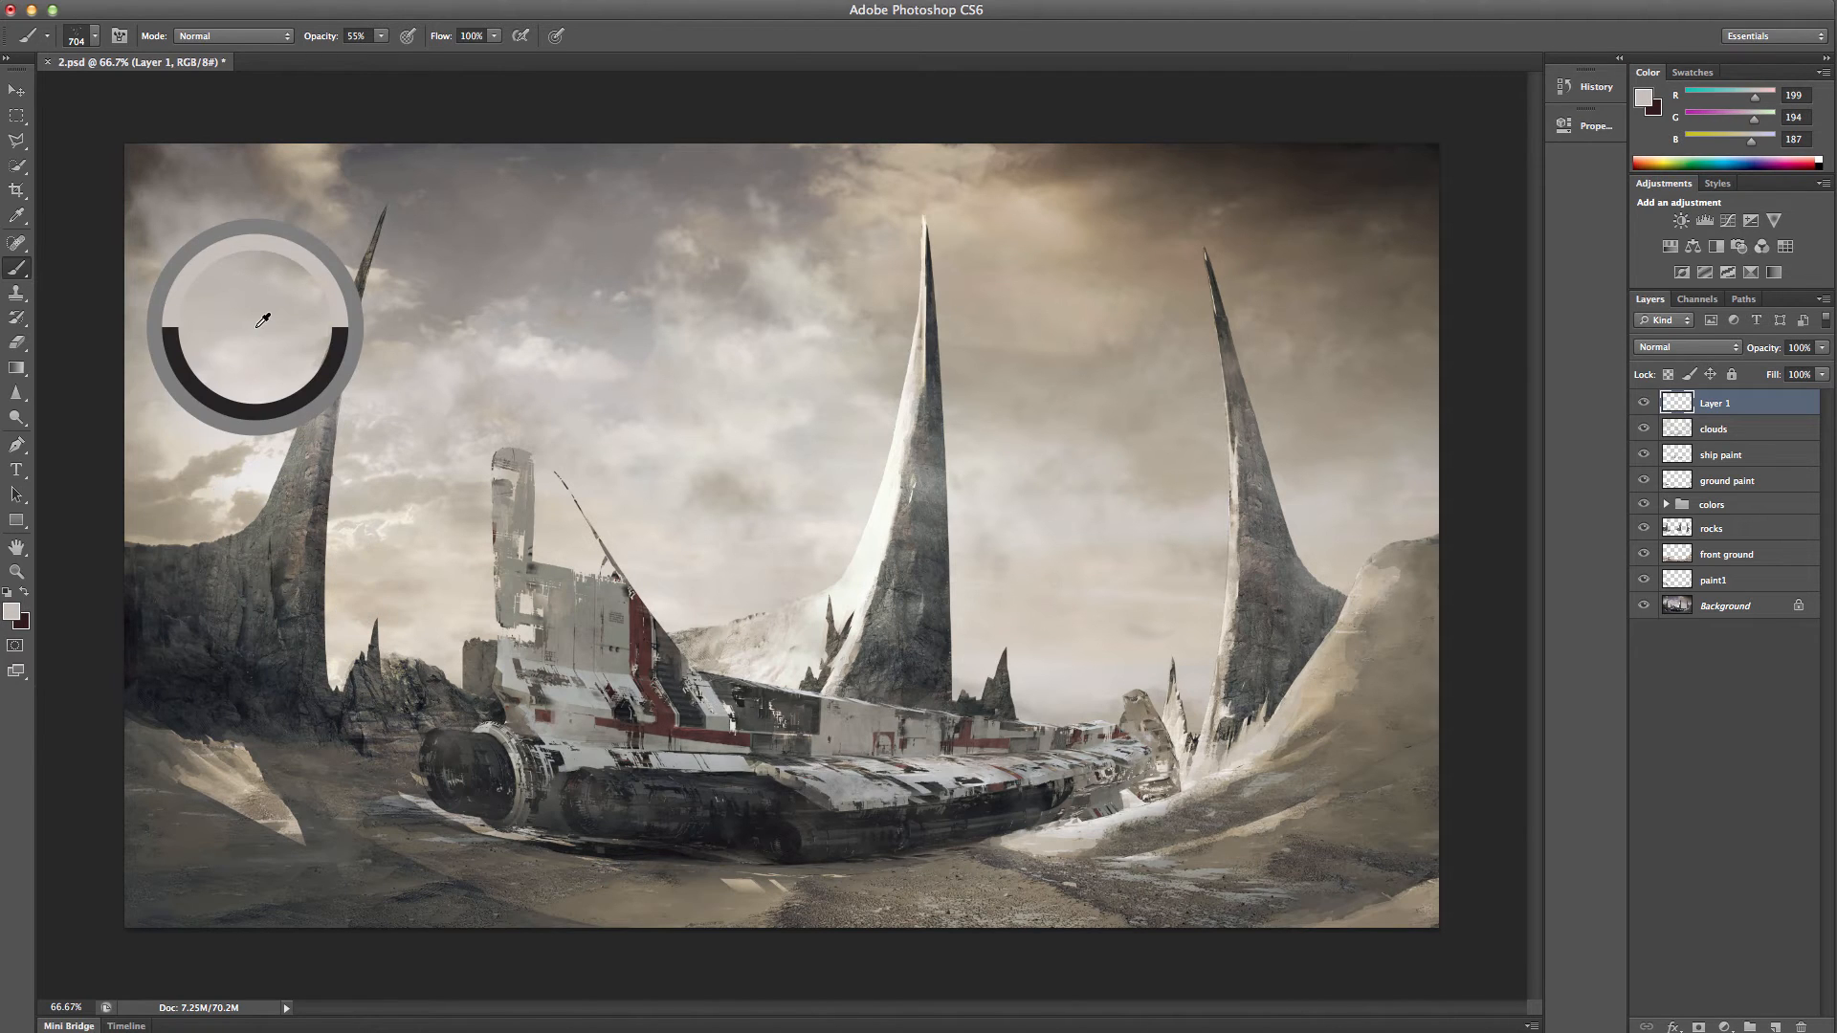
click(312, 332)
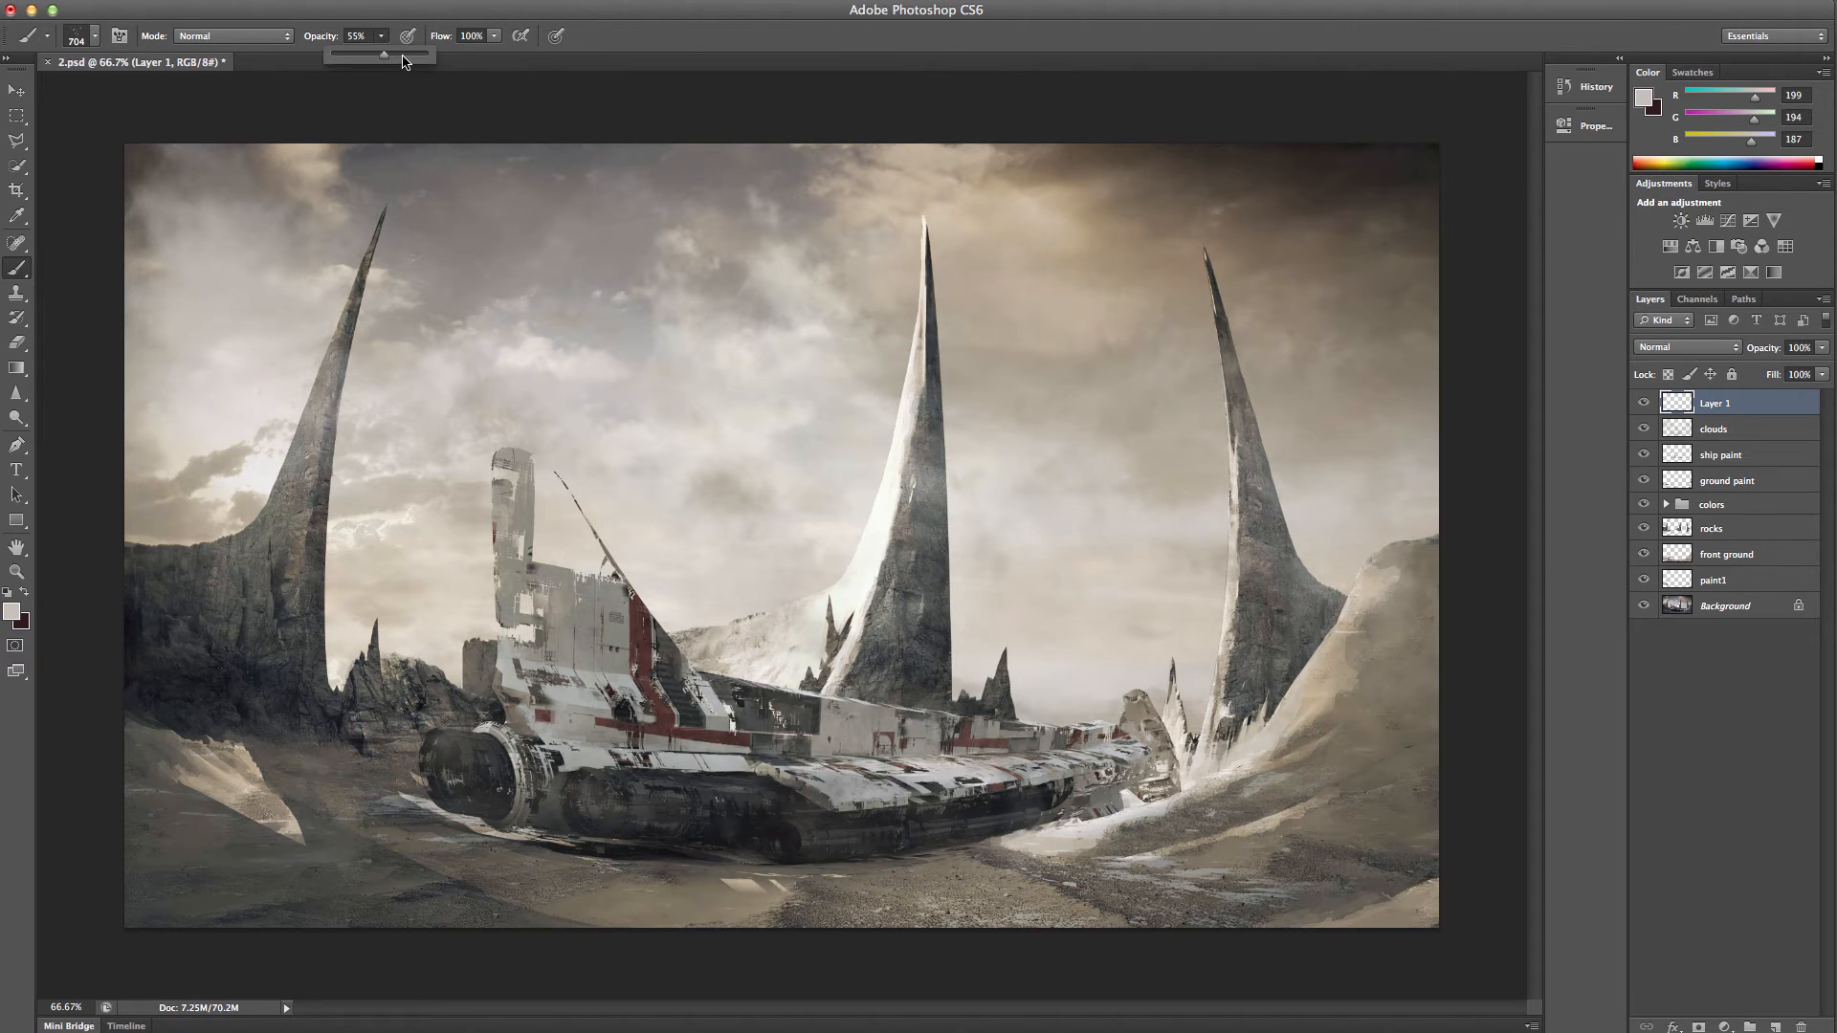
mouse_move(543, 494)
mouse_down()
mouse_move(613, 572)
mouse_move(594, 604)
mouse_move(832, 558)
mouse_move(842, 573)
mouse_up()
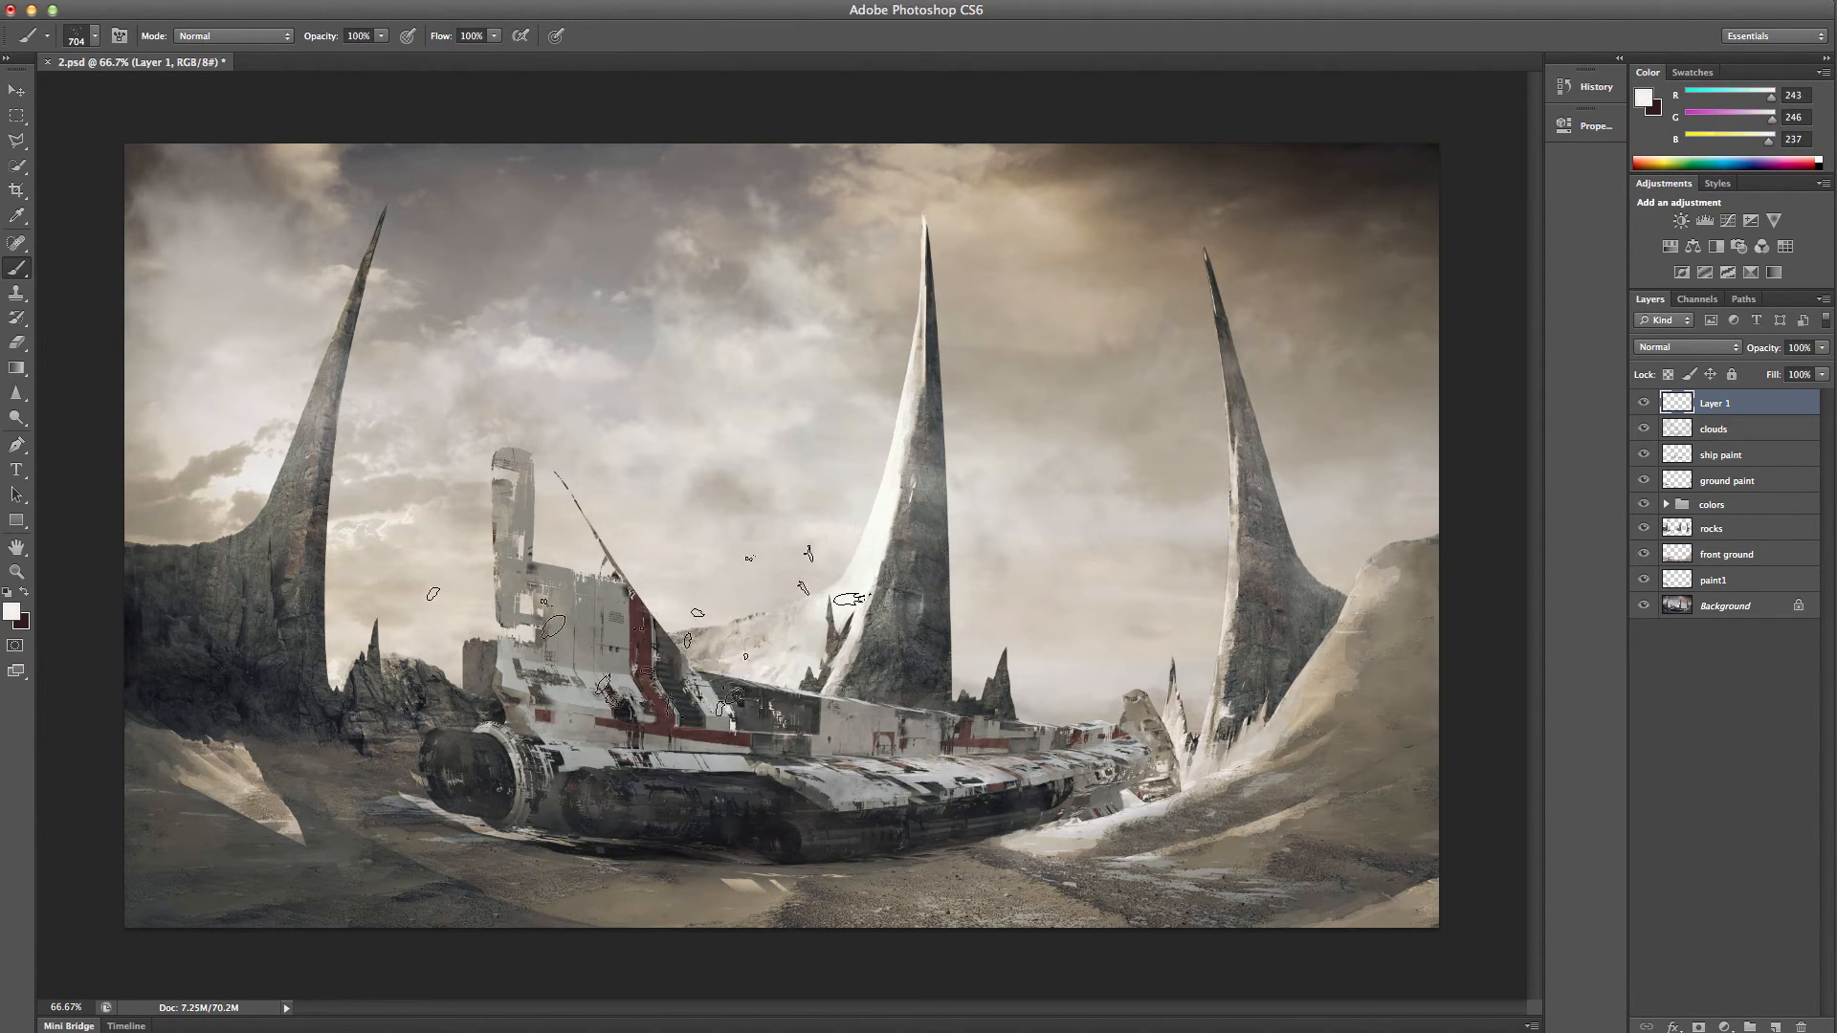
click(455, 345)
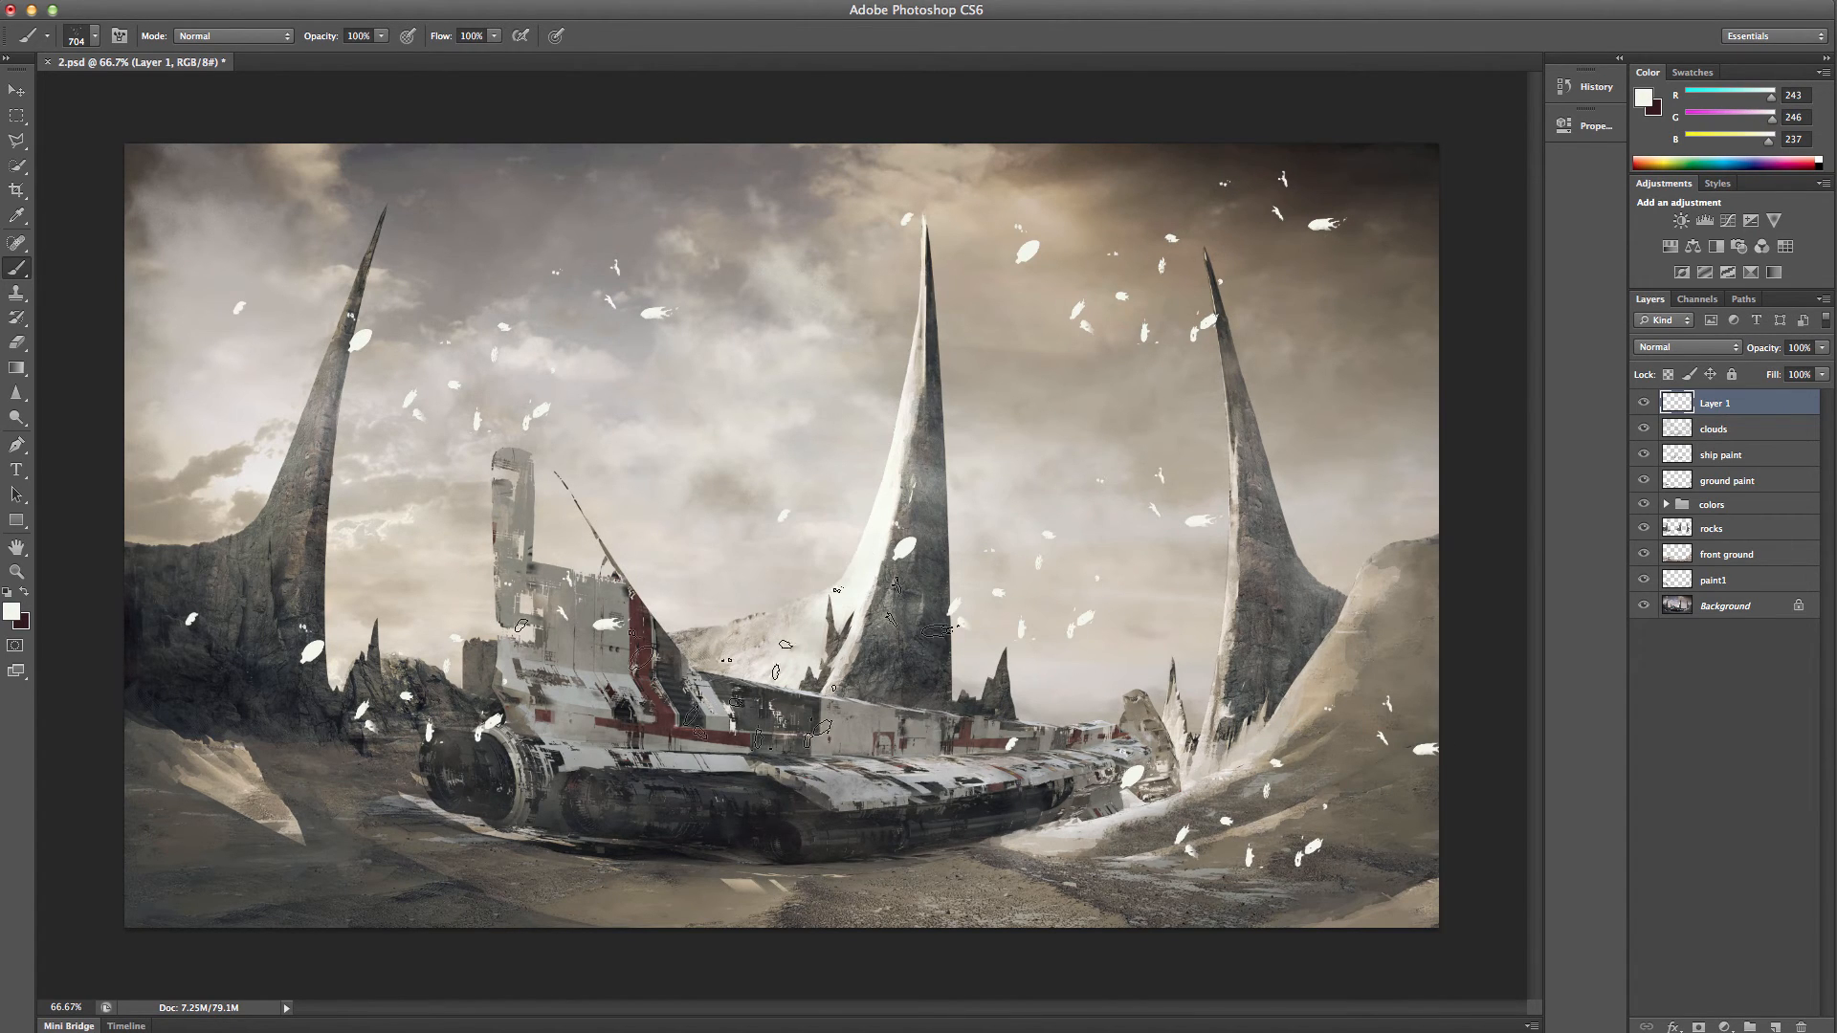
drag(724, 720, 730, 705)
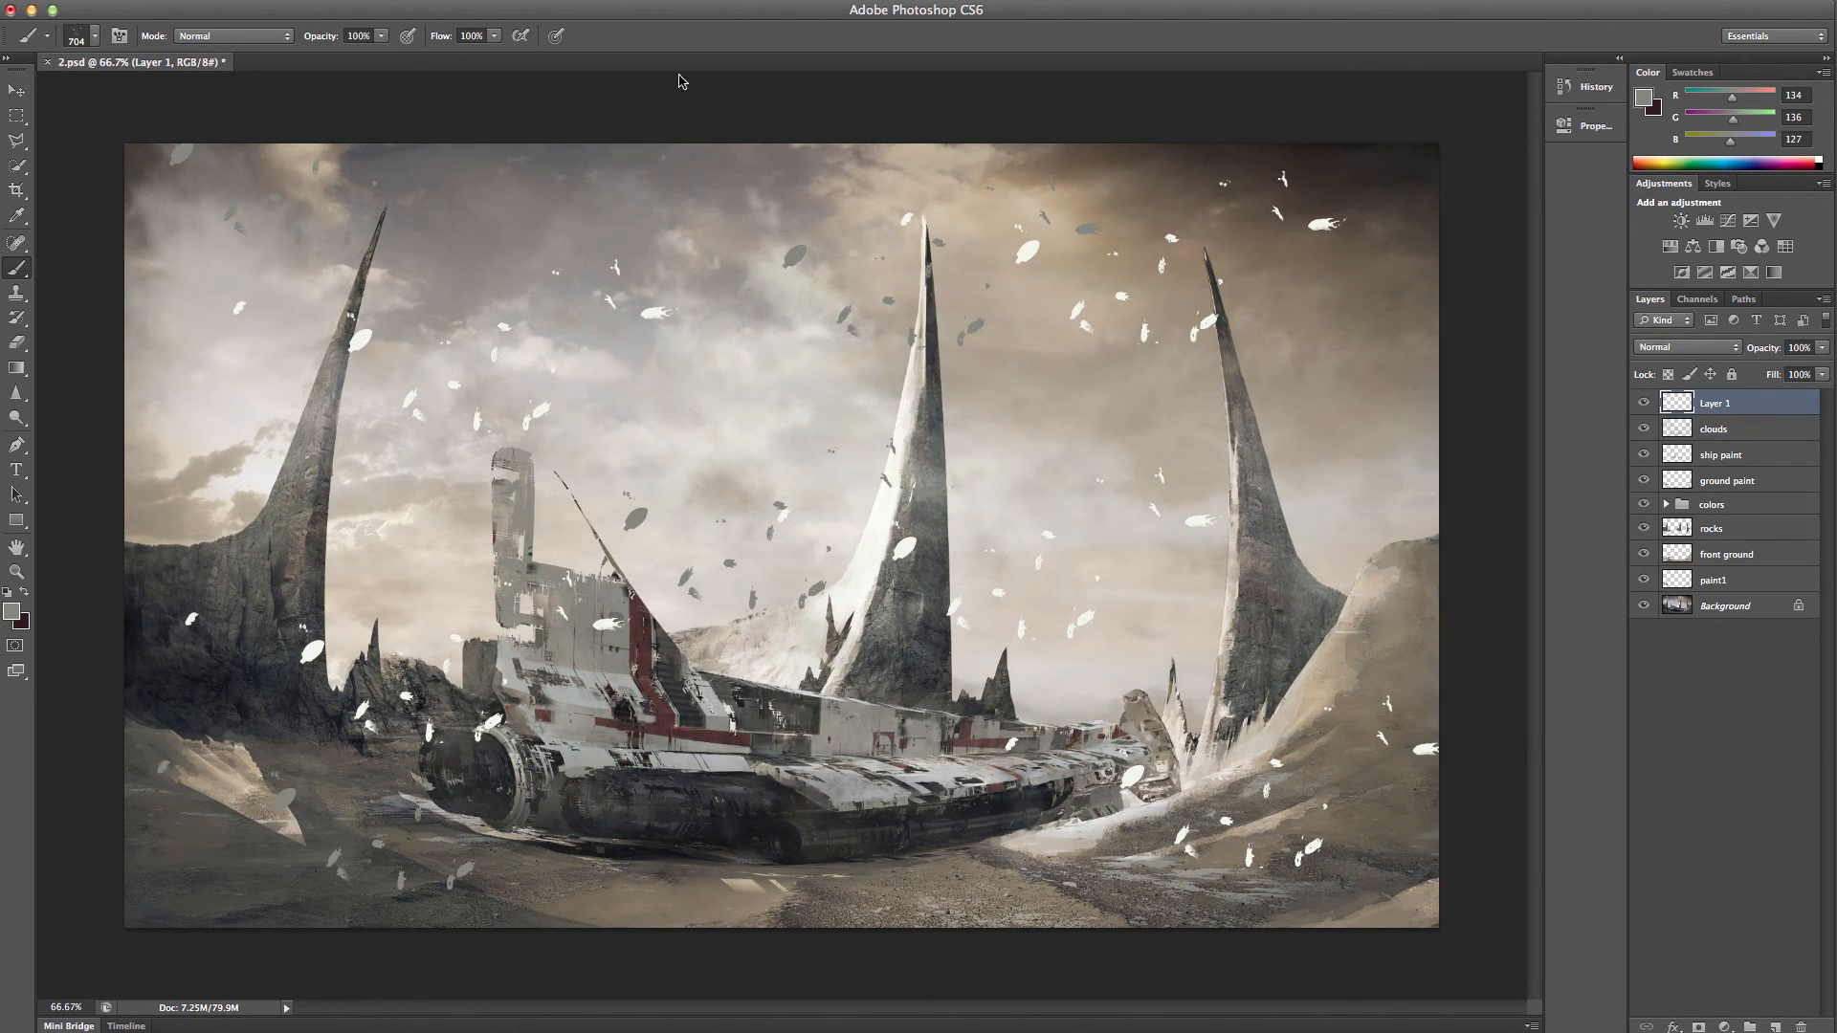
- Apply a Motion Blur to the debris flakes with an angle of 0° and a distance of 45 pixels
click(371, 2)
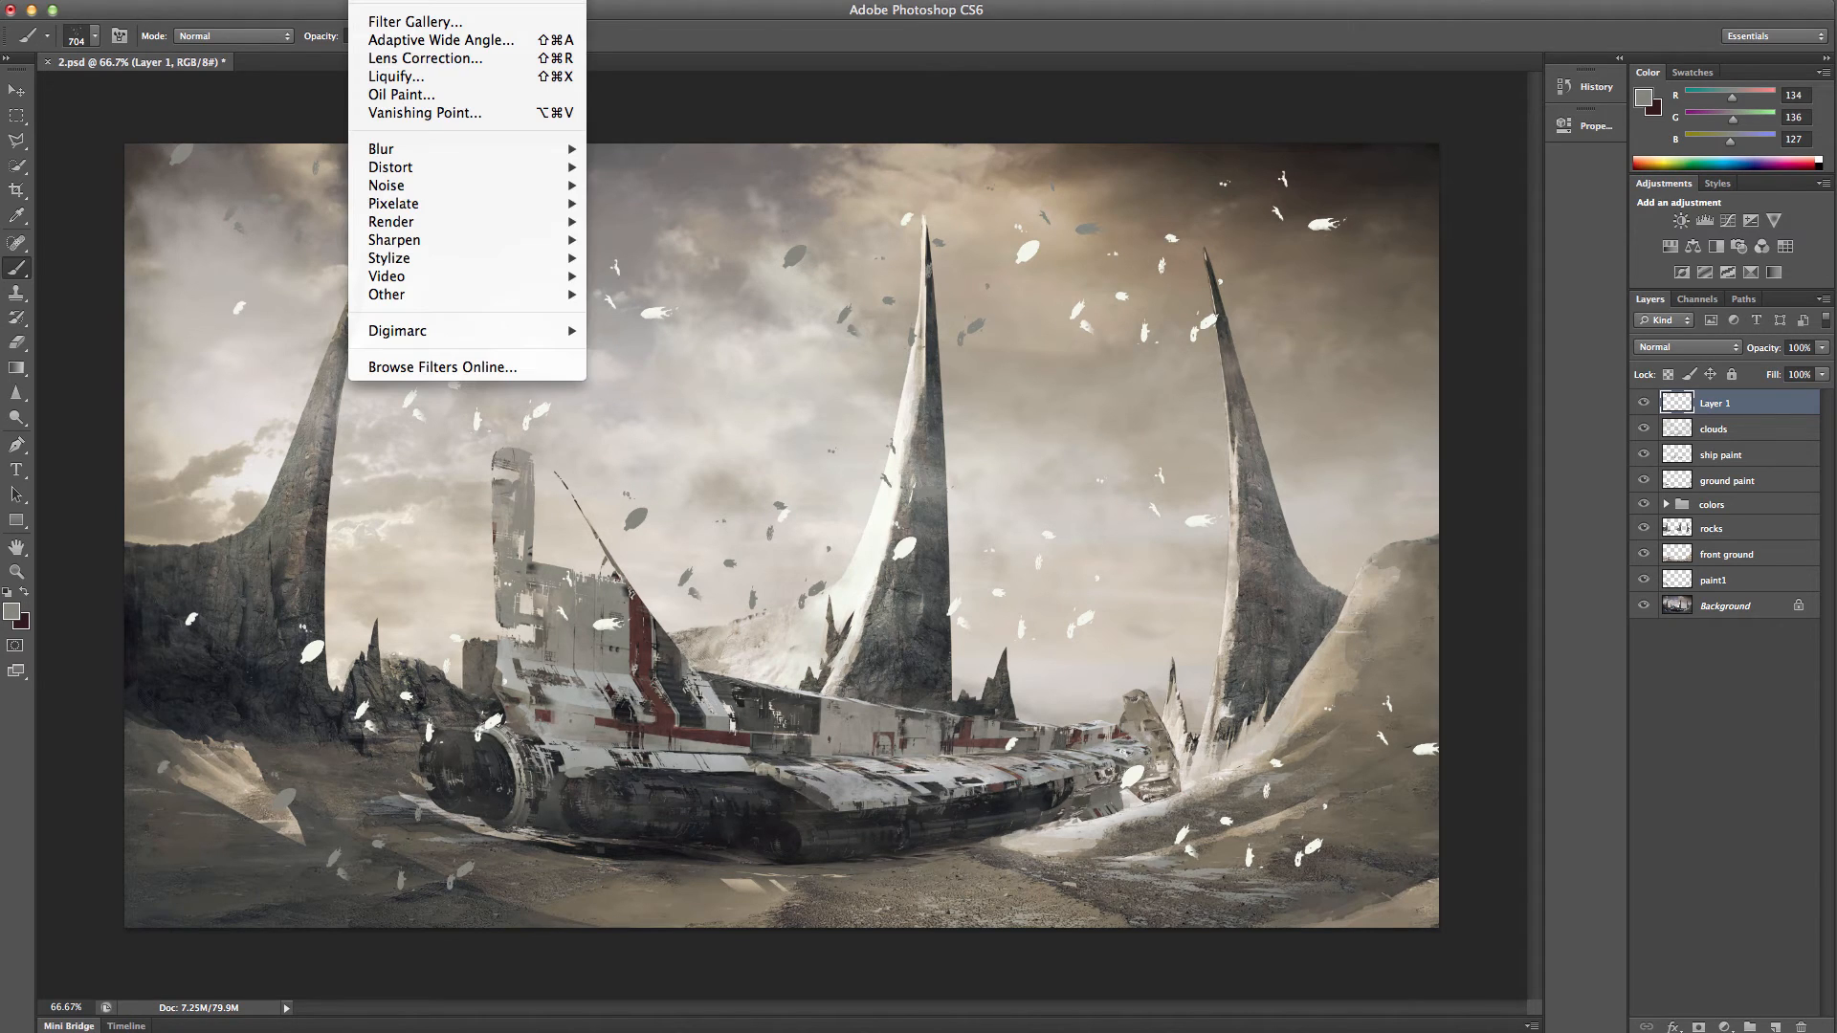
mouse_move(437, 146)
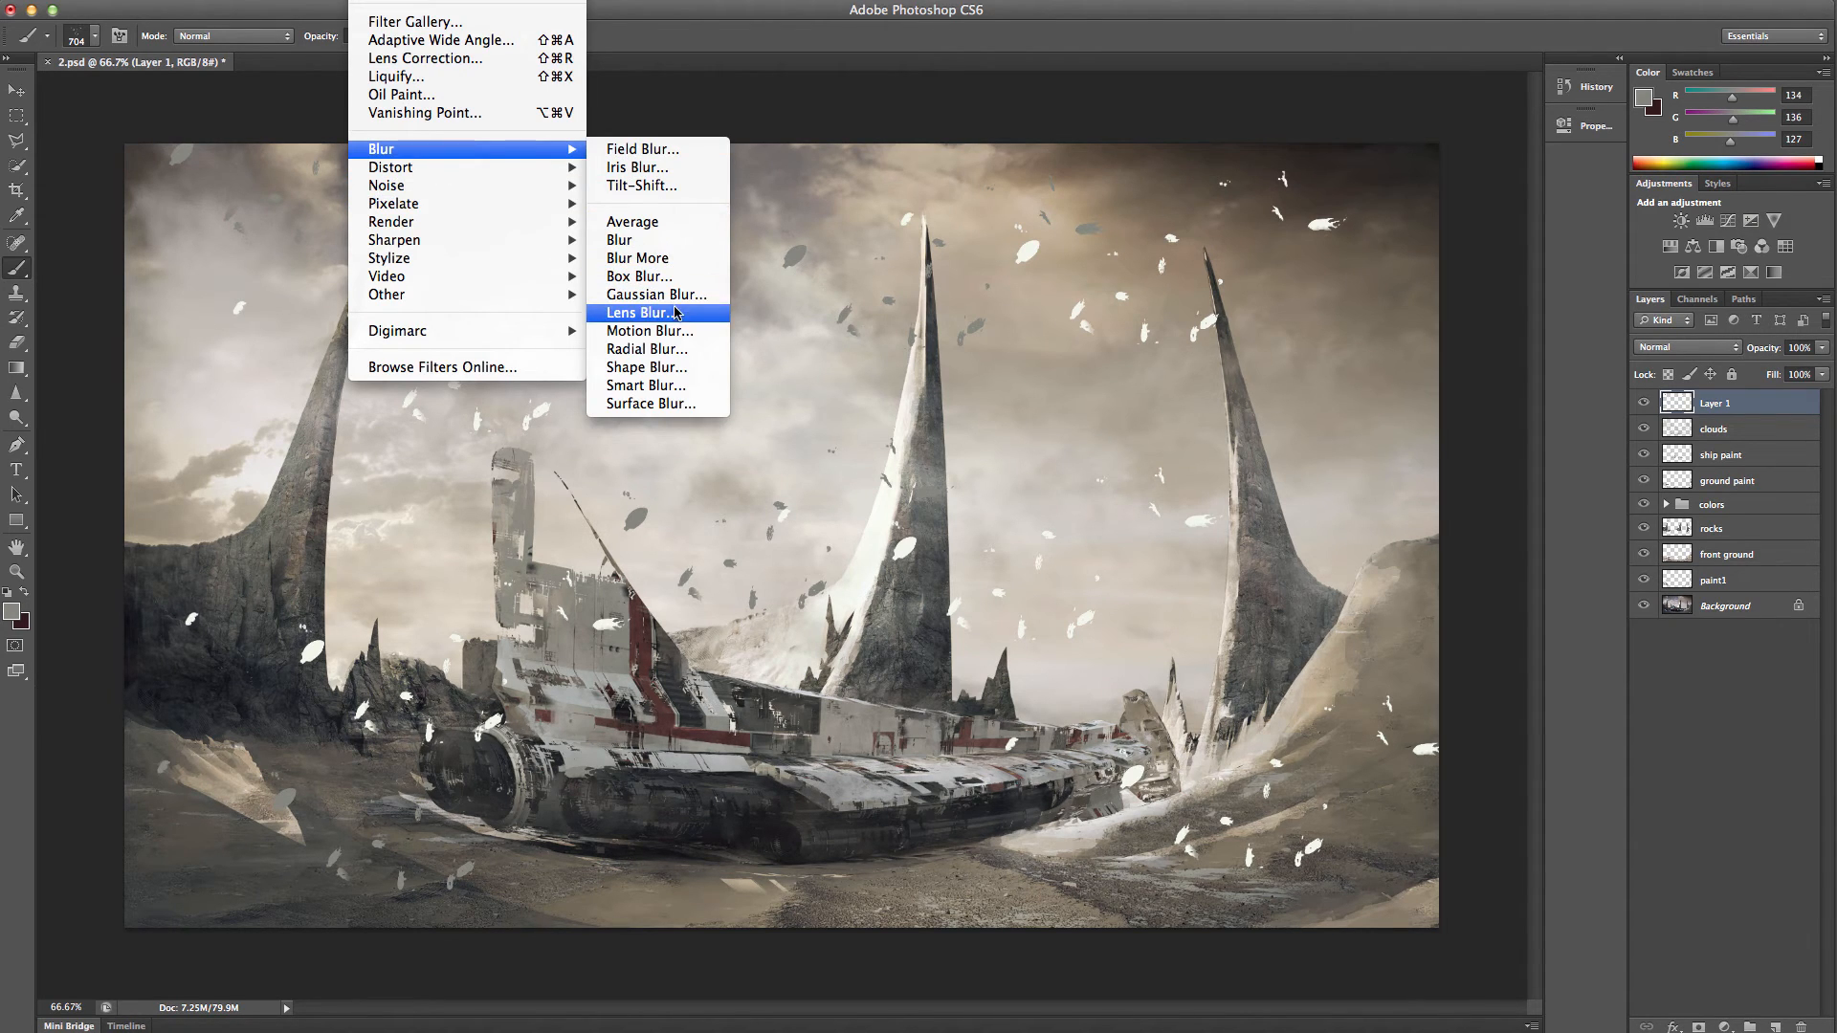
click(651, 331)
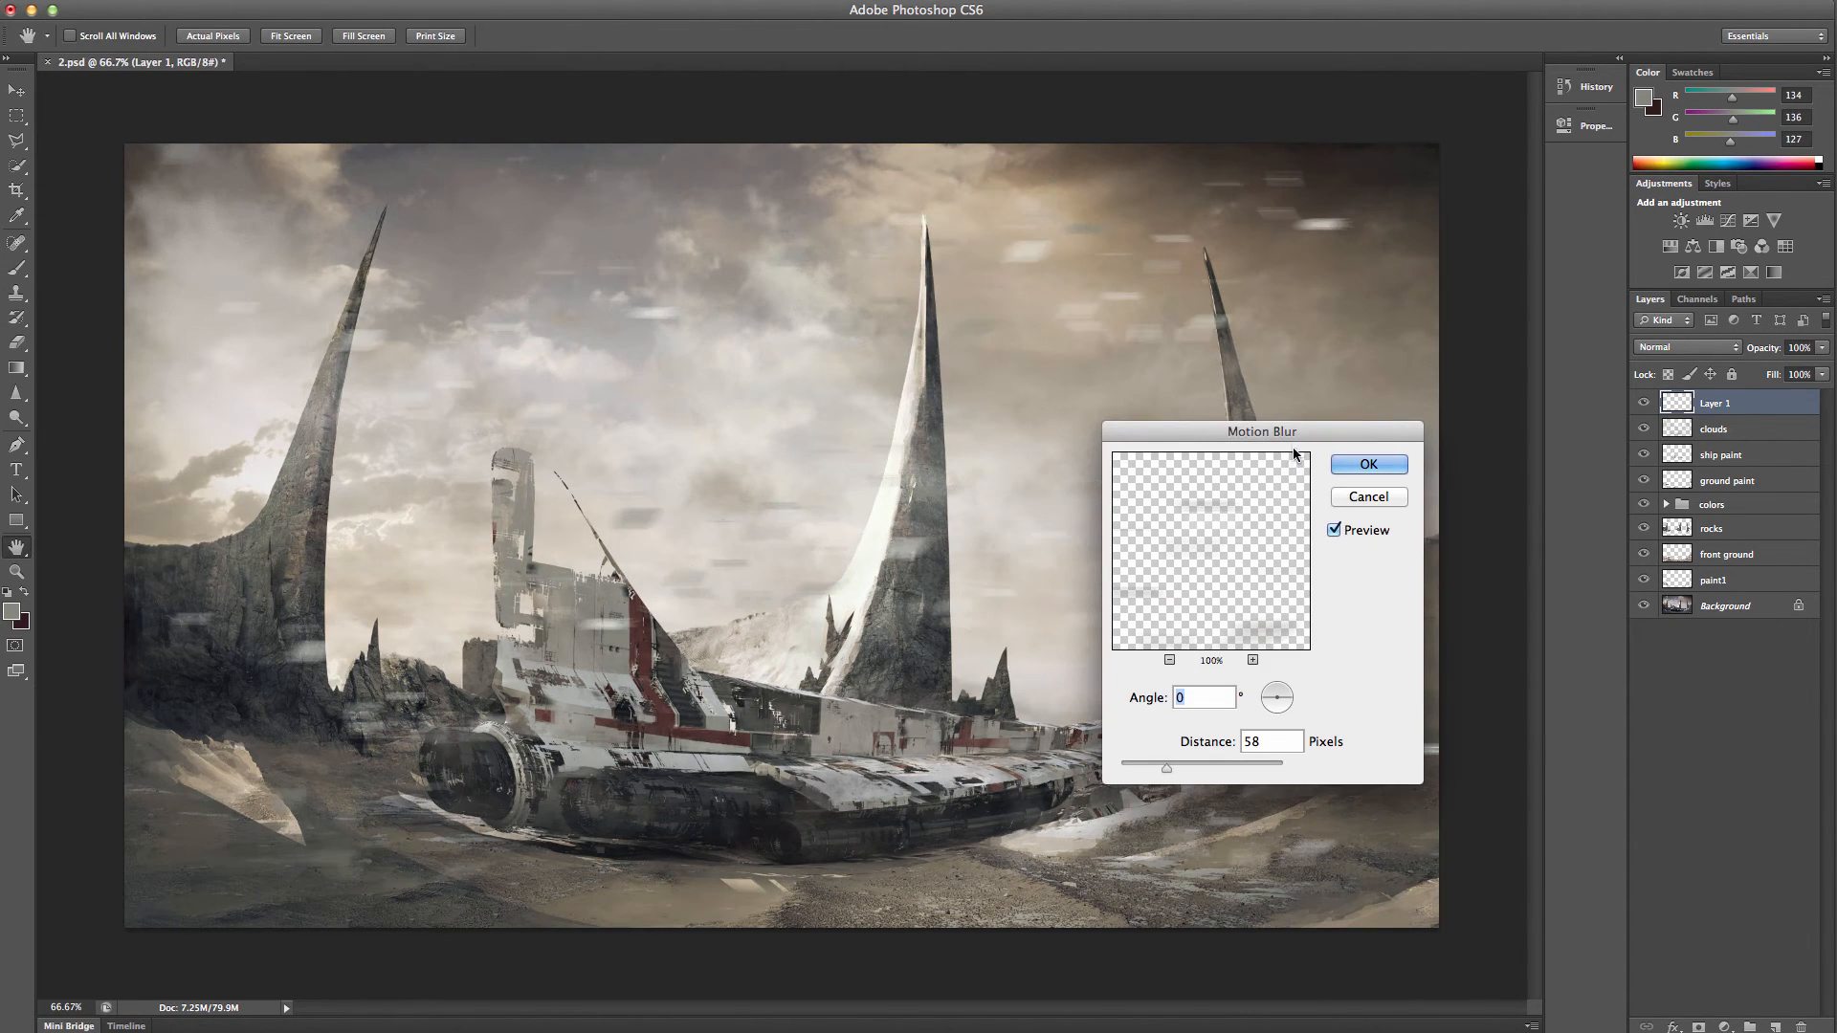
drag(1294, 435, 890, 255)
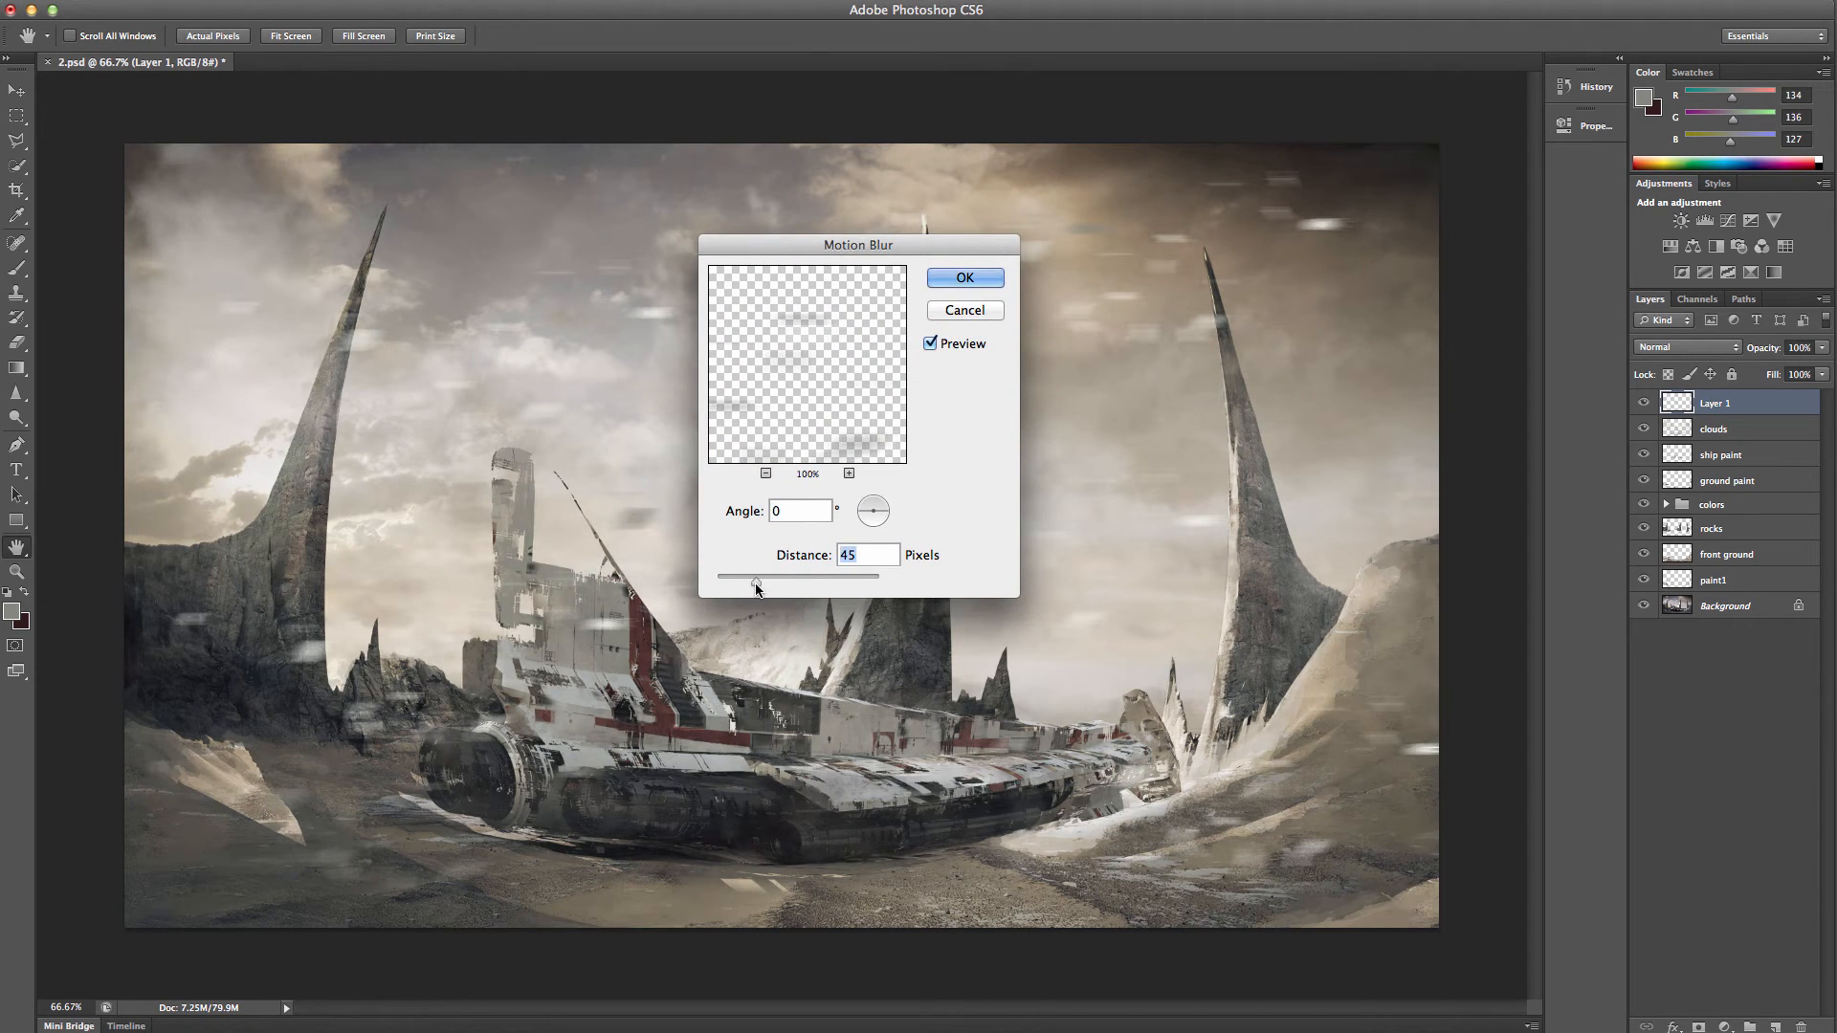
click(980, 279)
key(b)
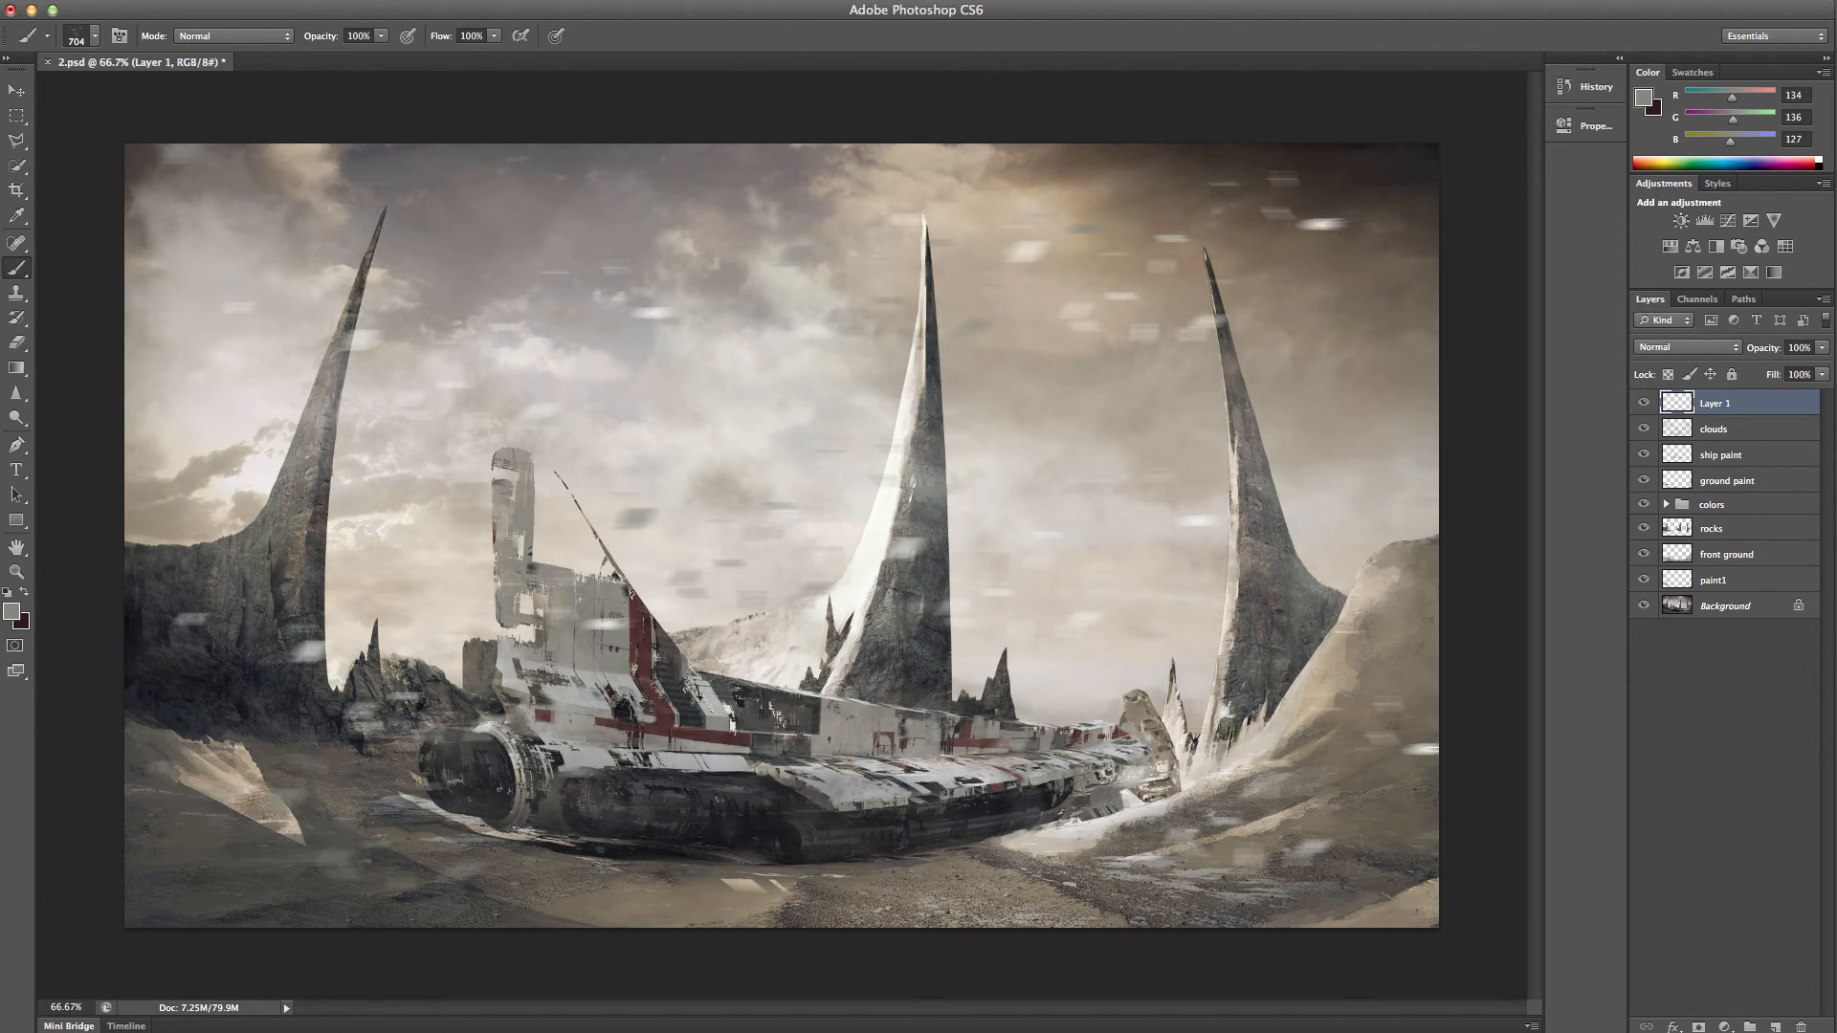
- Erase part of the blurred debris over the sky, ship and left rock, using the 654 px cloud tip at 92% opacity
click(9, 341)
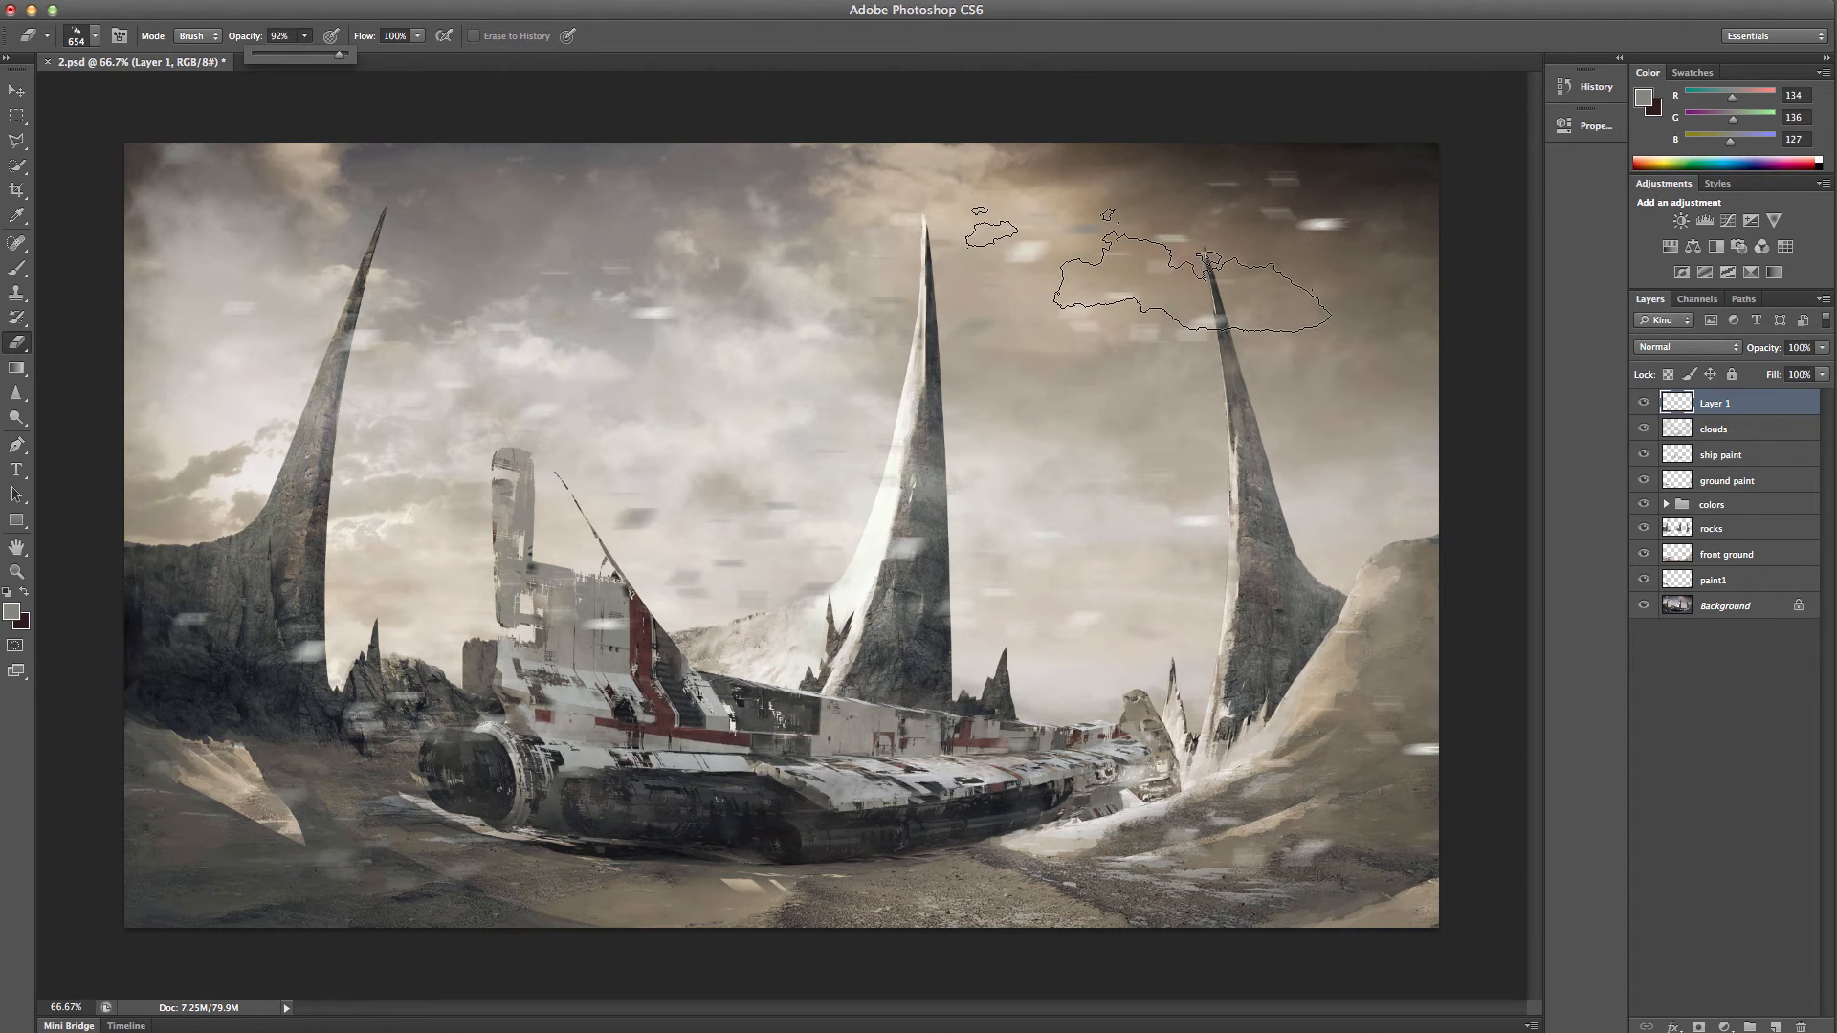
mouse_move(1148, 273)
mouse_down()
mouse_move(1100, 308)
mouse_move(1115, 226)
mouse_move(1154, 189)
mouse_up()
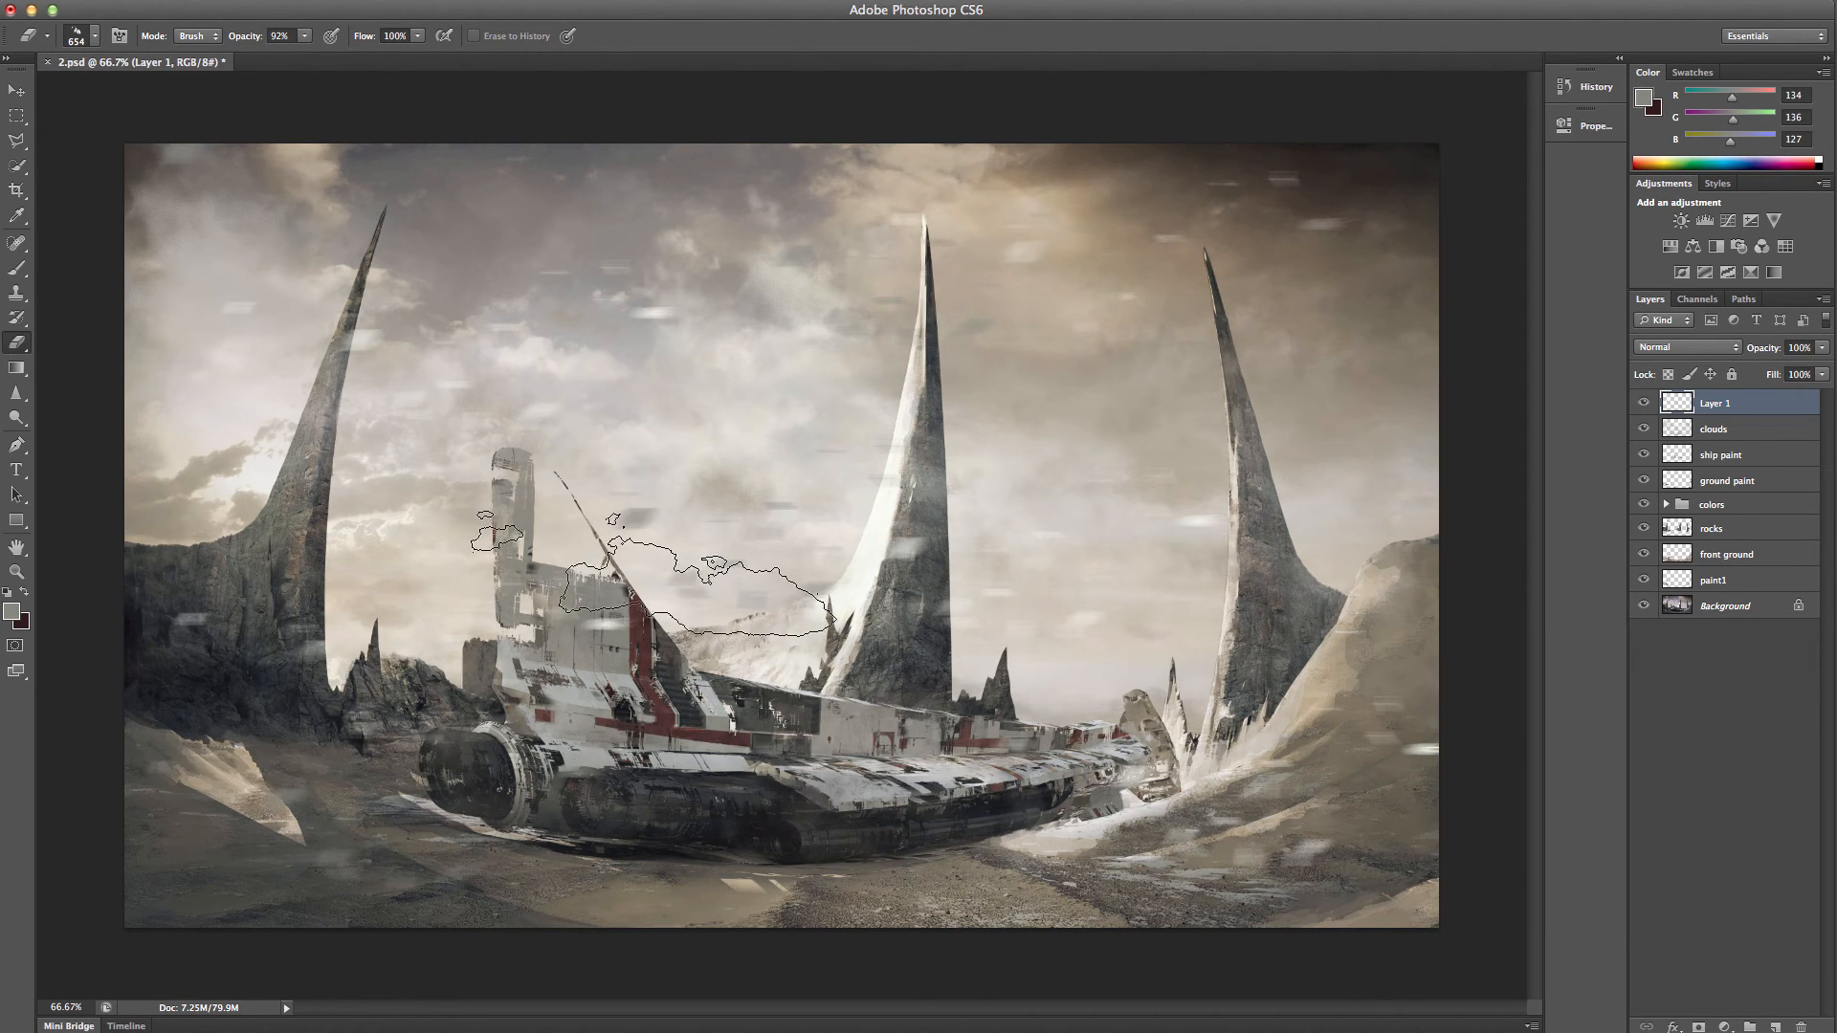
mouse_move(804, 588)
mouse_down()
mouse_move(622, 536)
mouse_move(593, 503)
mouse_up()
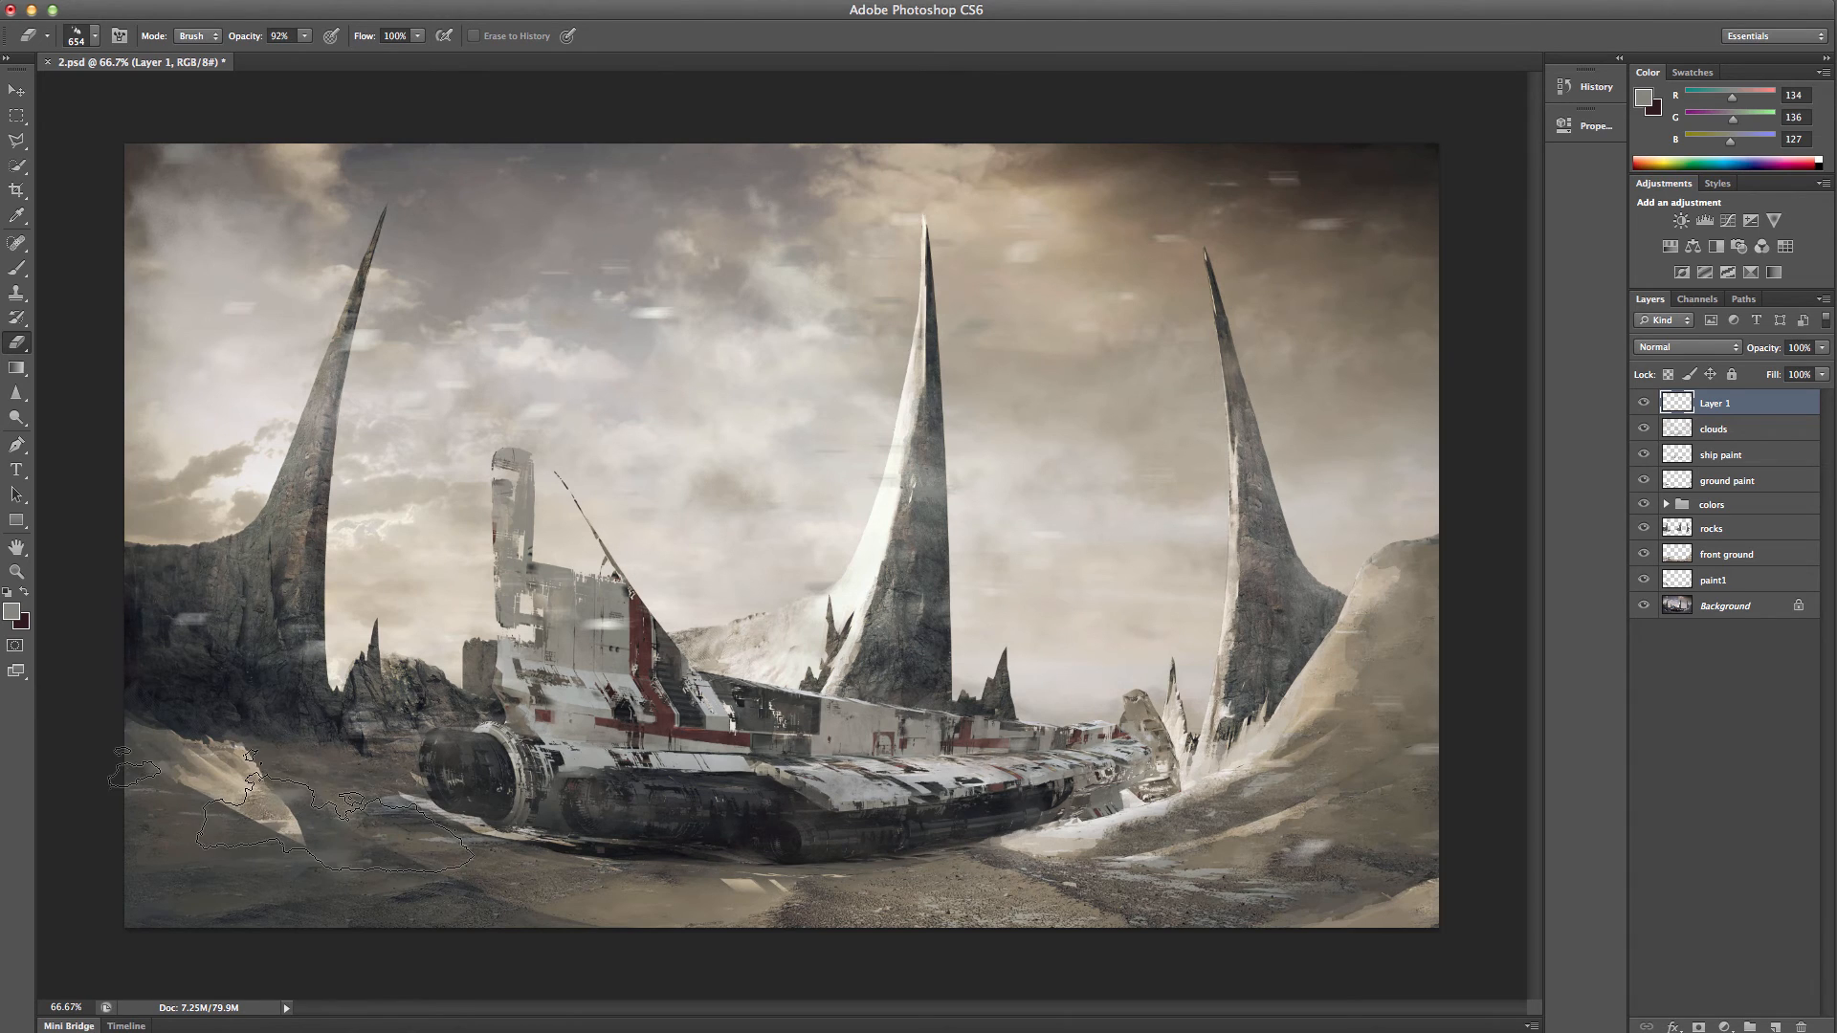
click(317, 330)
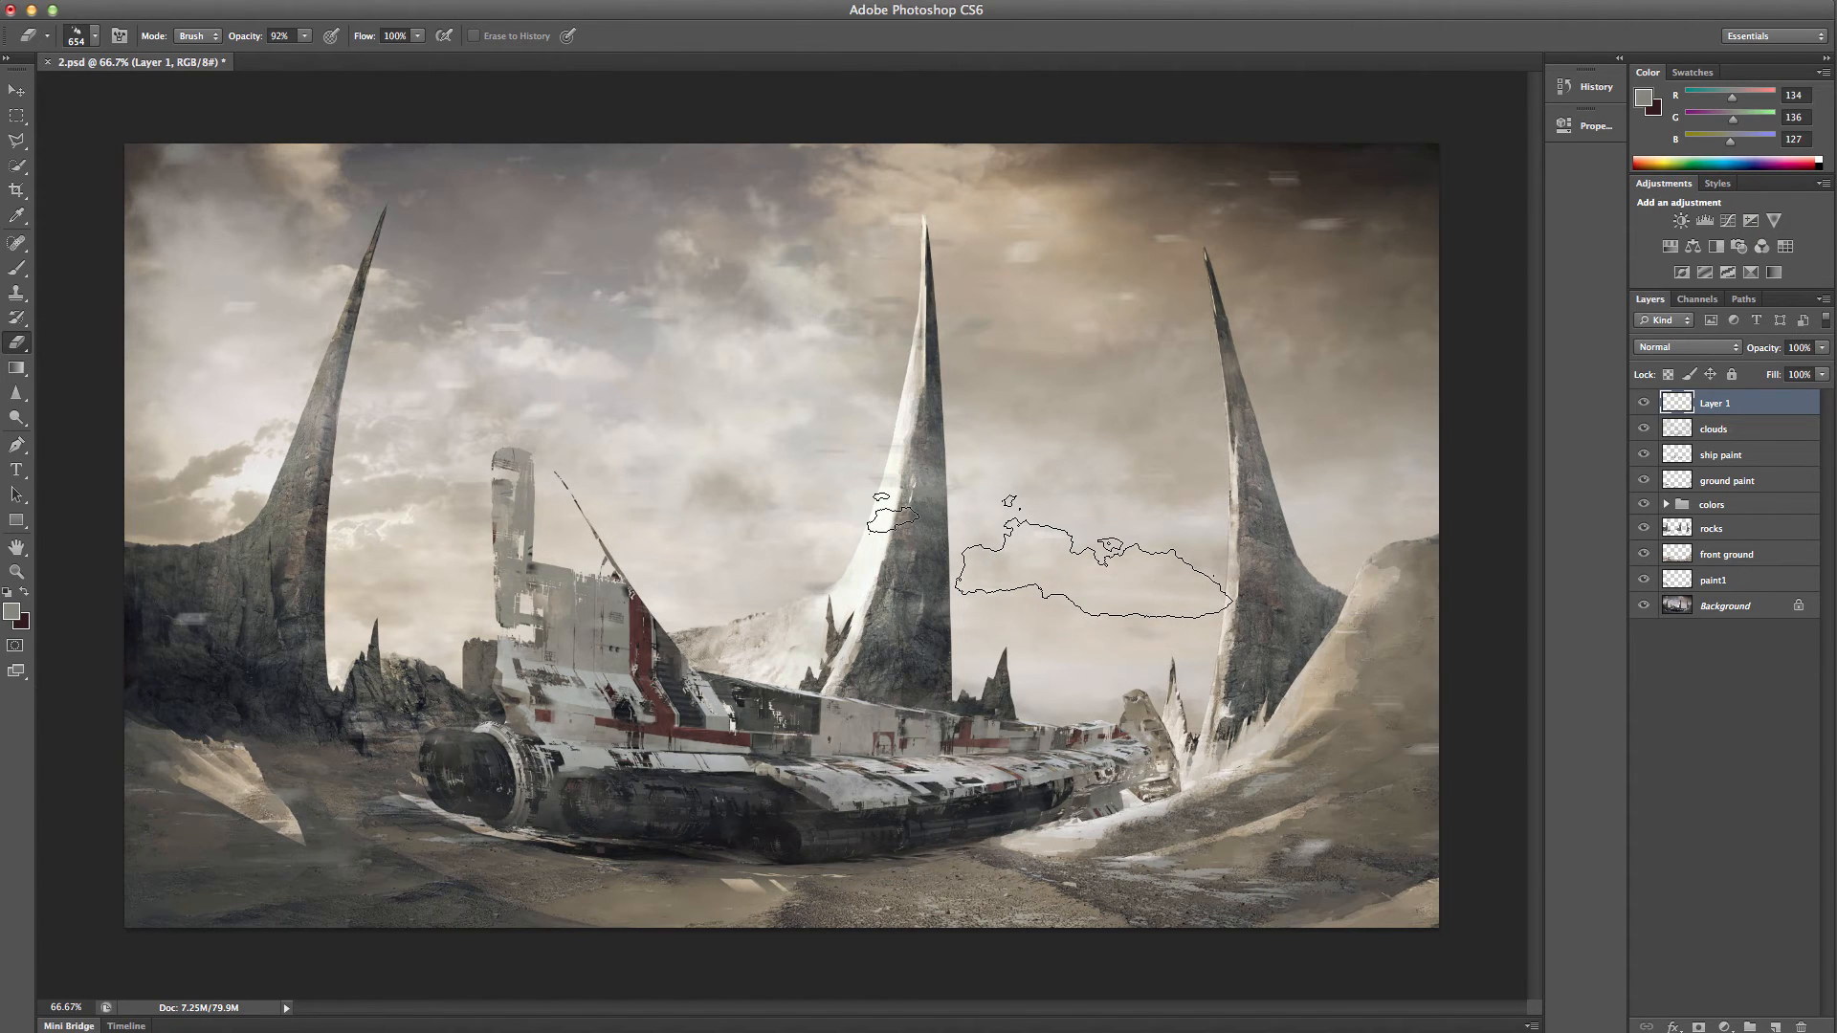
- Choose the 255 px flying-birds brush tip and set the foreground colour to white
click(16, 268)
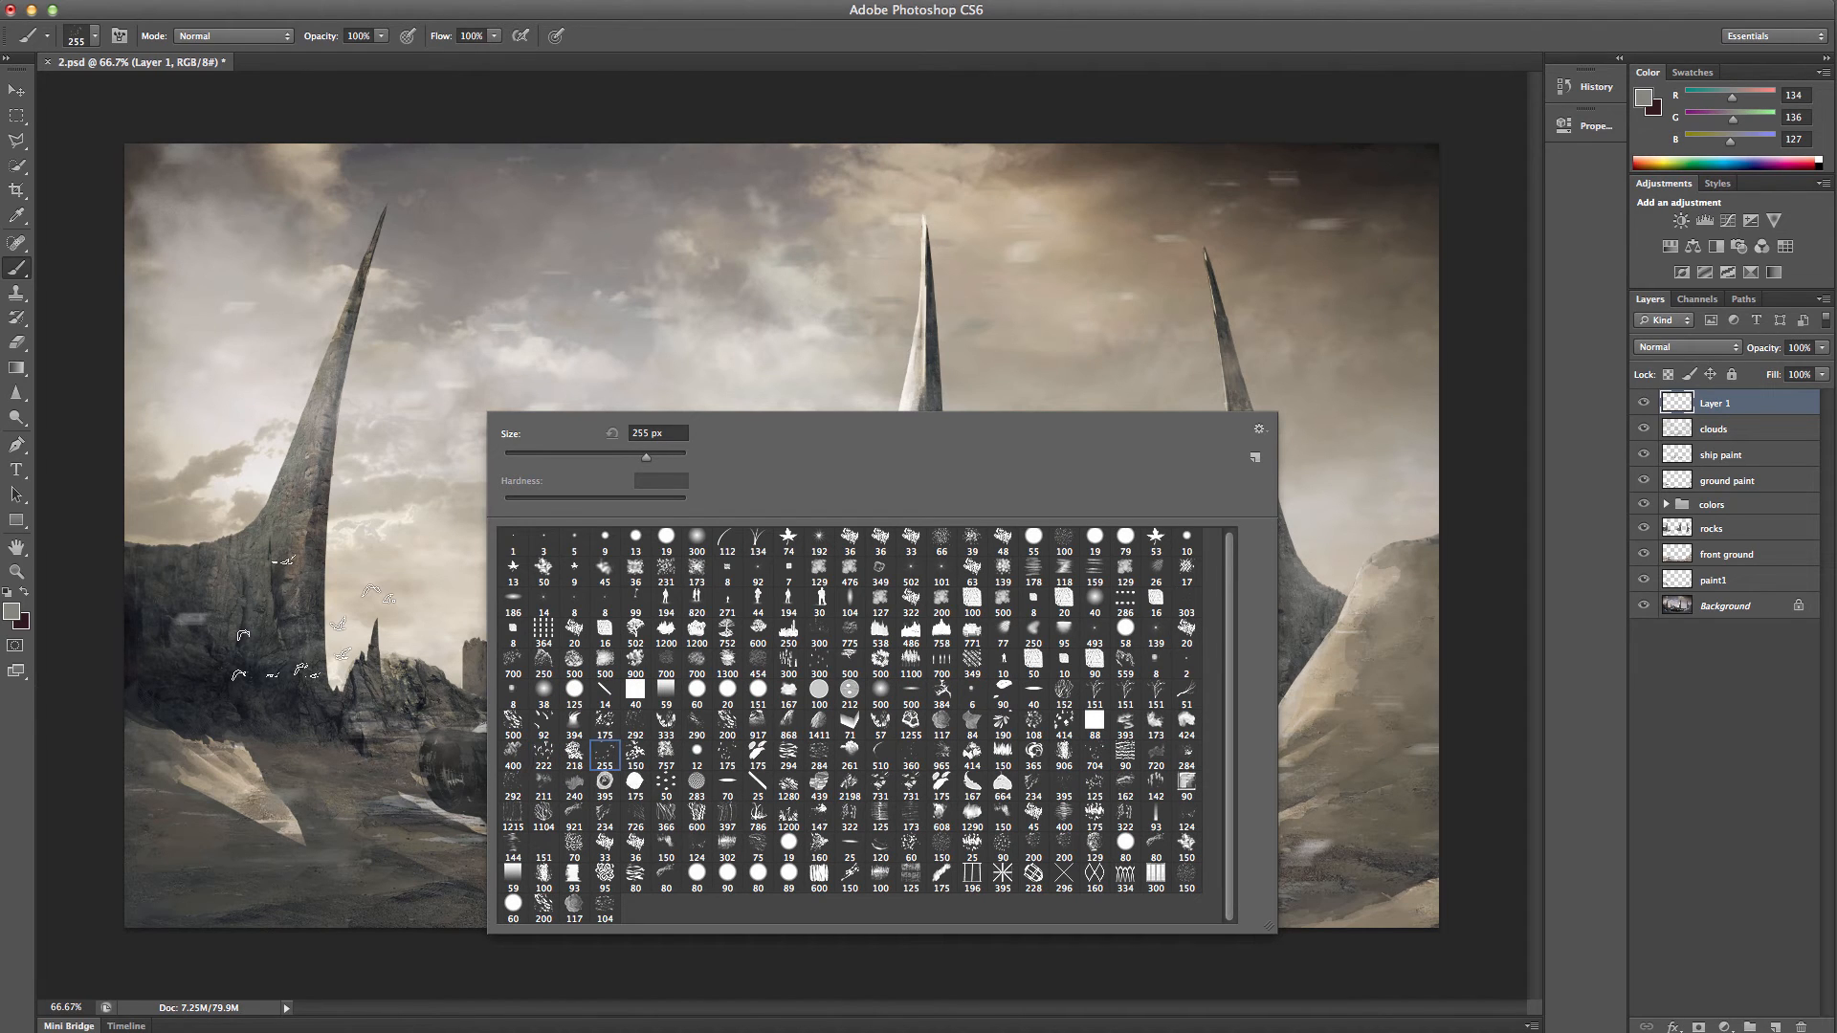
click(700, 41)
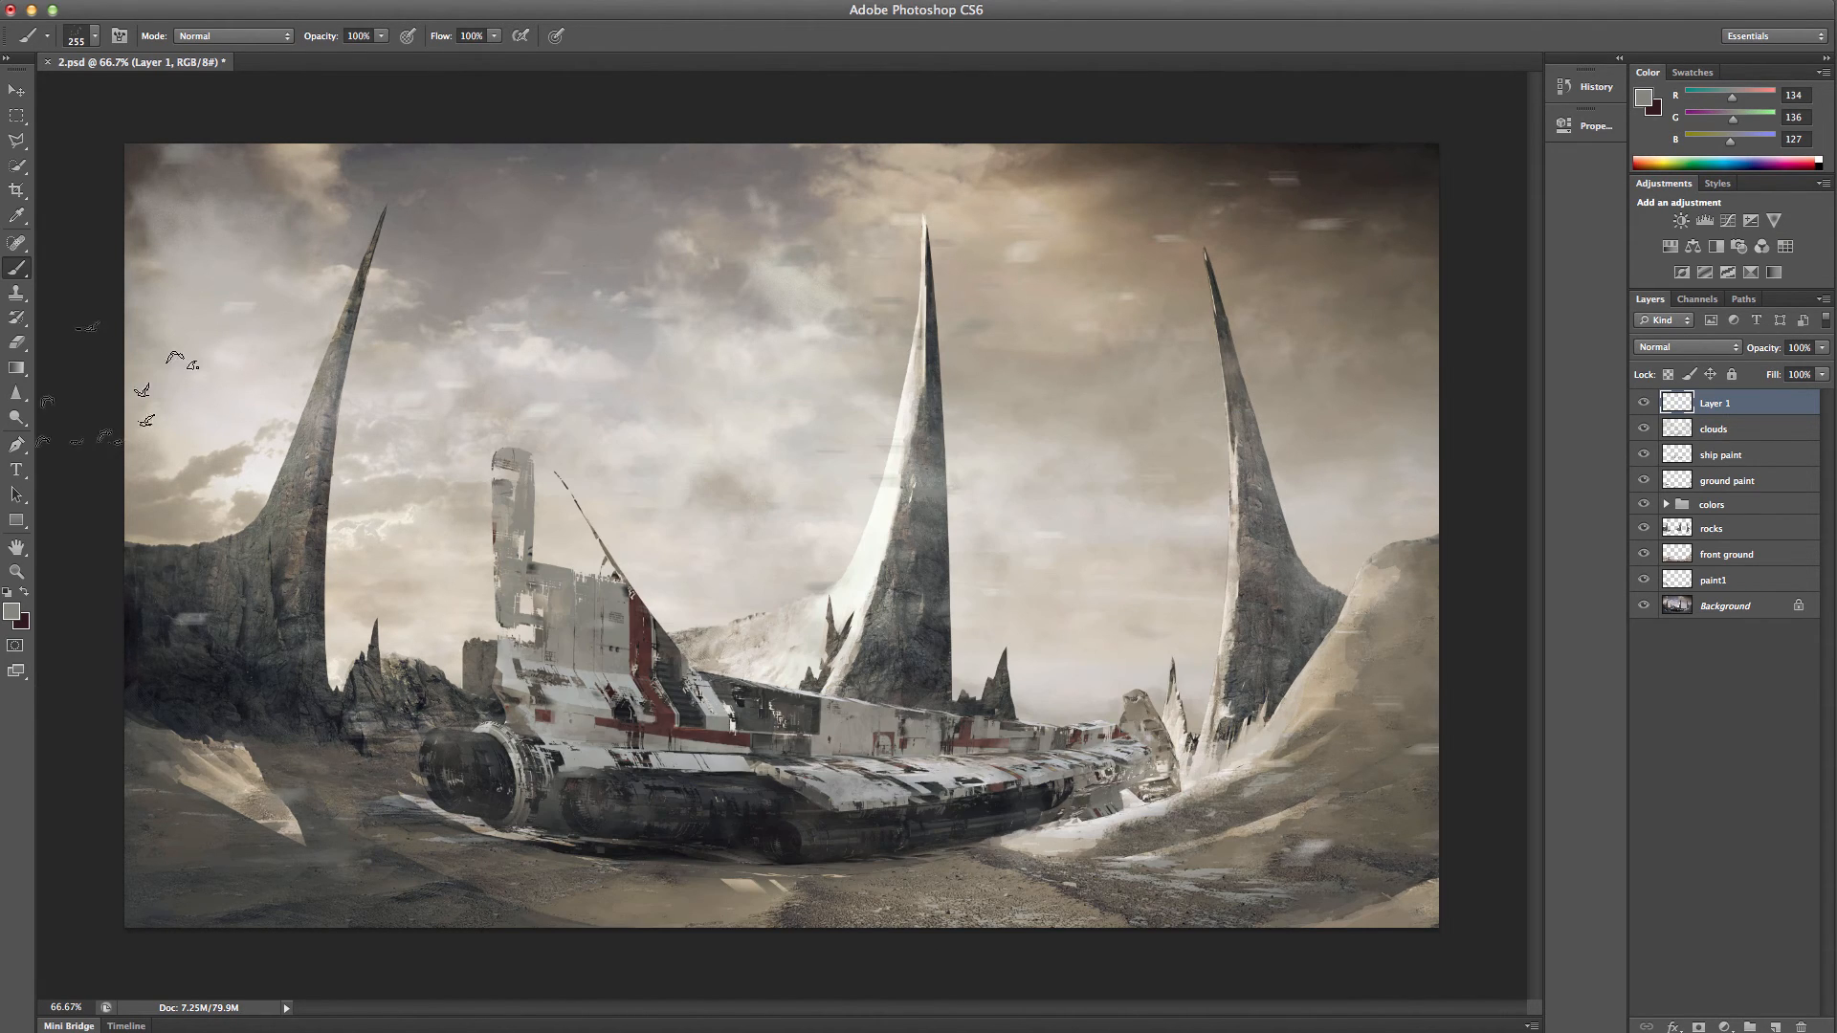
click(11, 612)
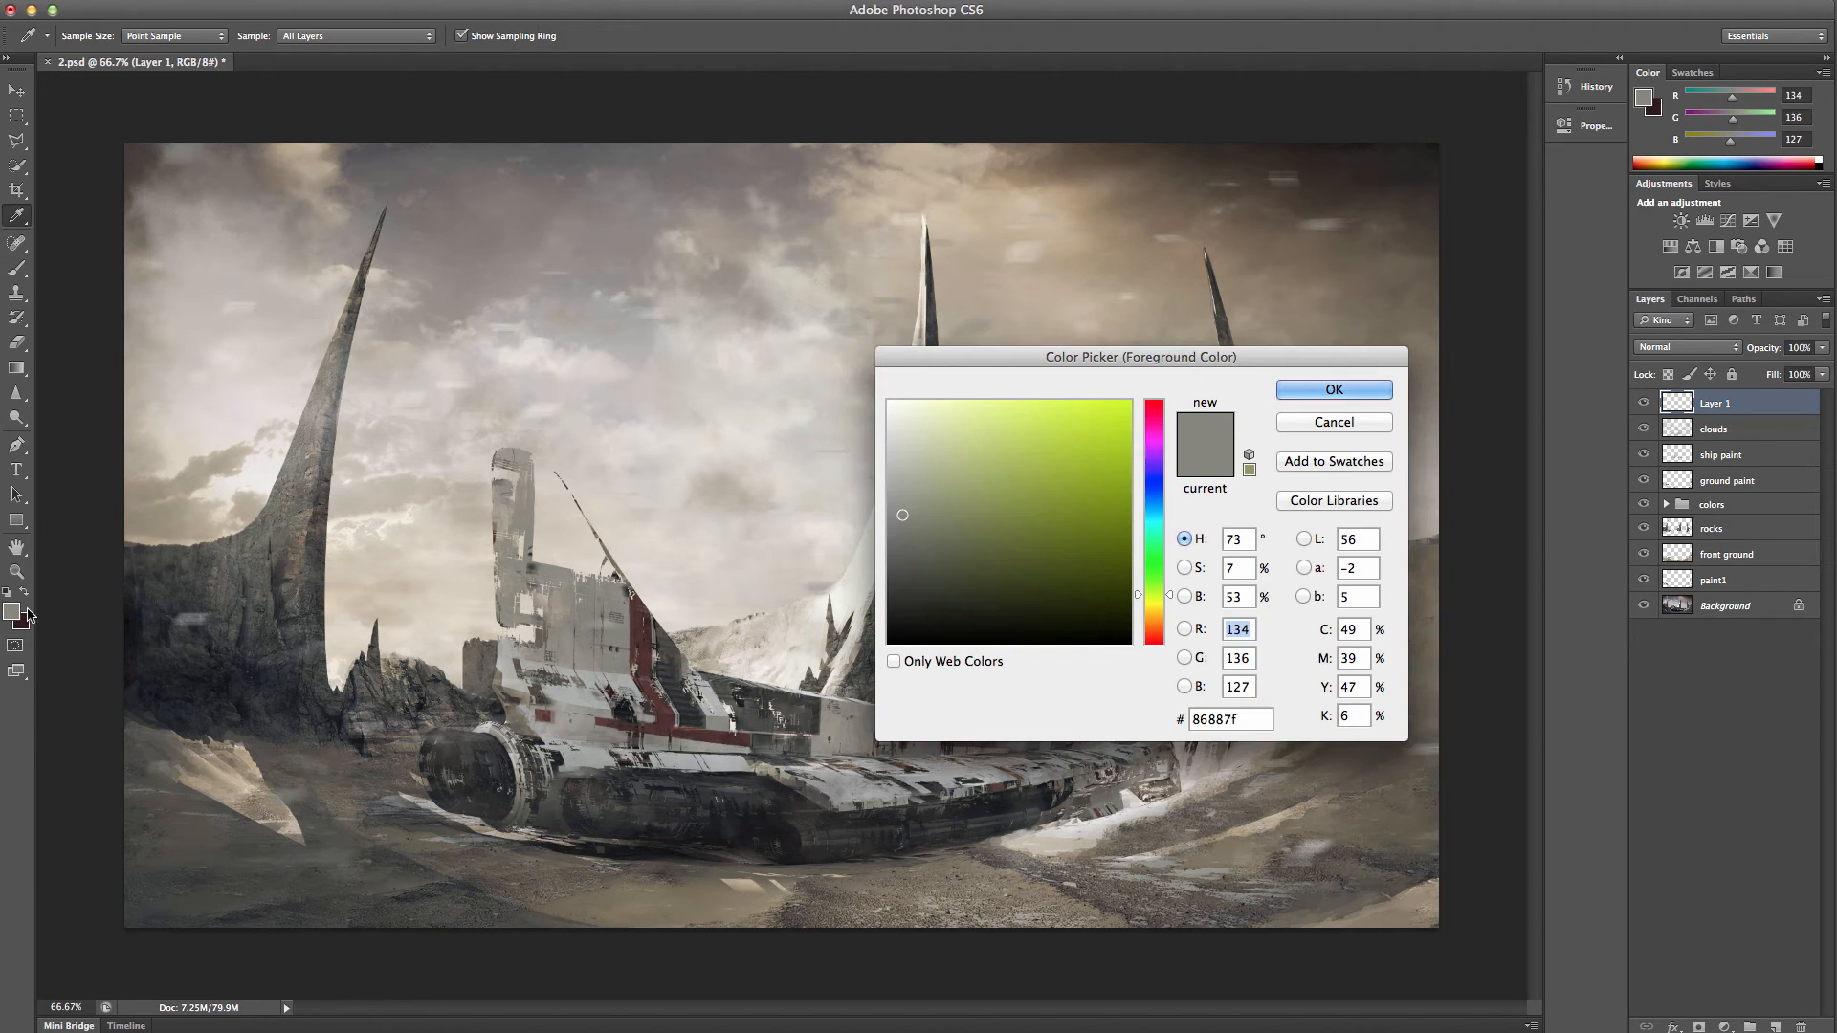
drag(923, 464, 877, 382)
click(1332, 388)
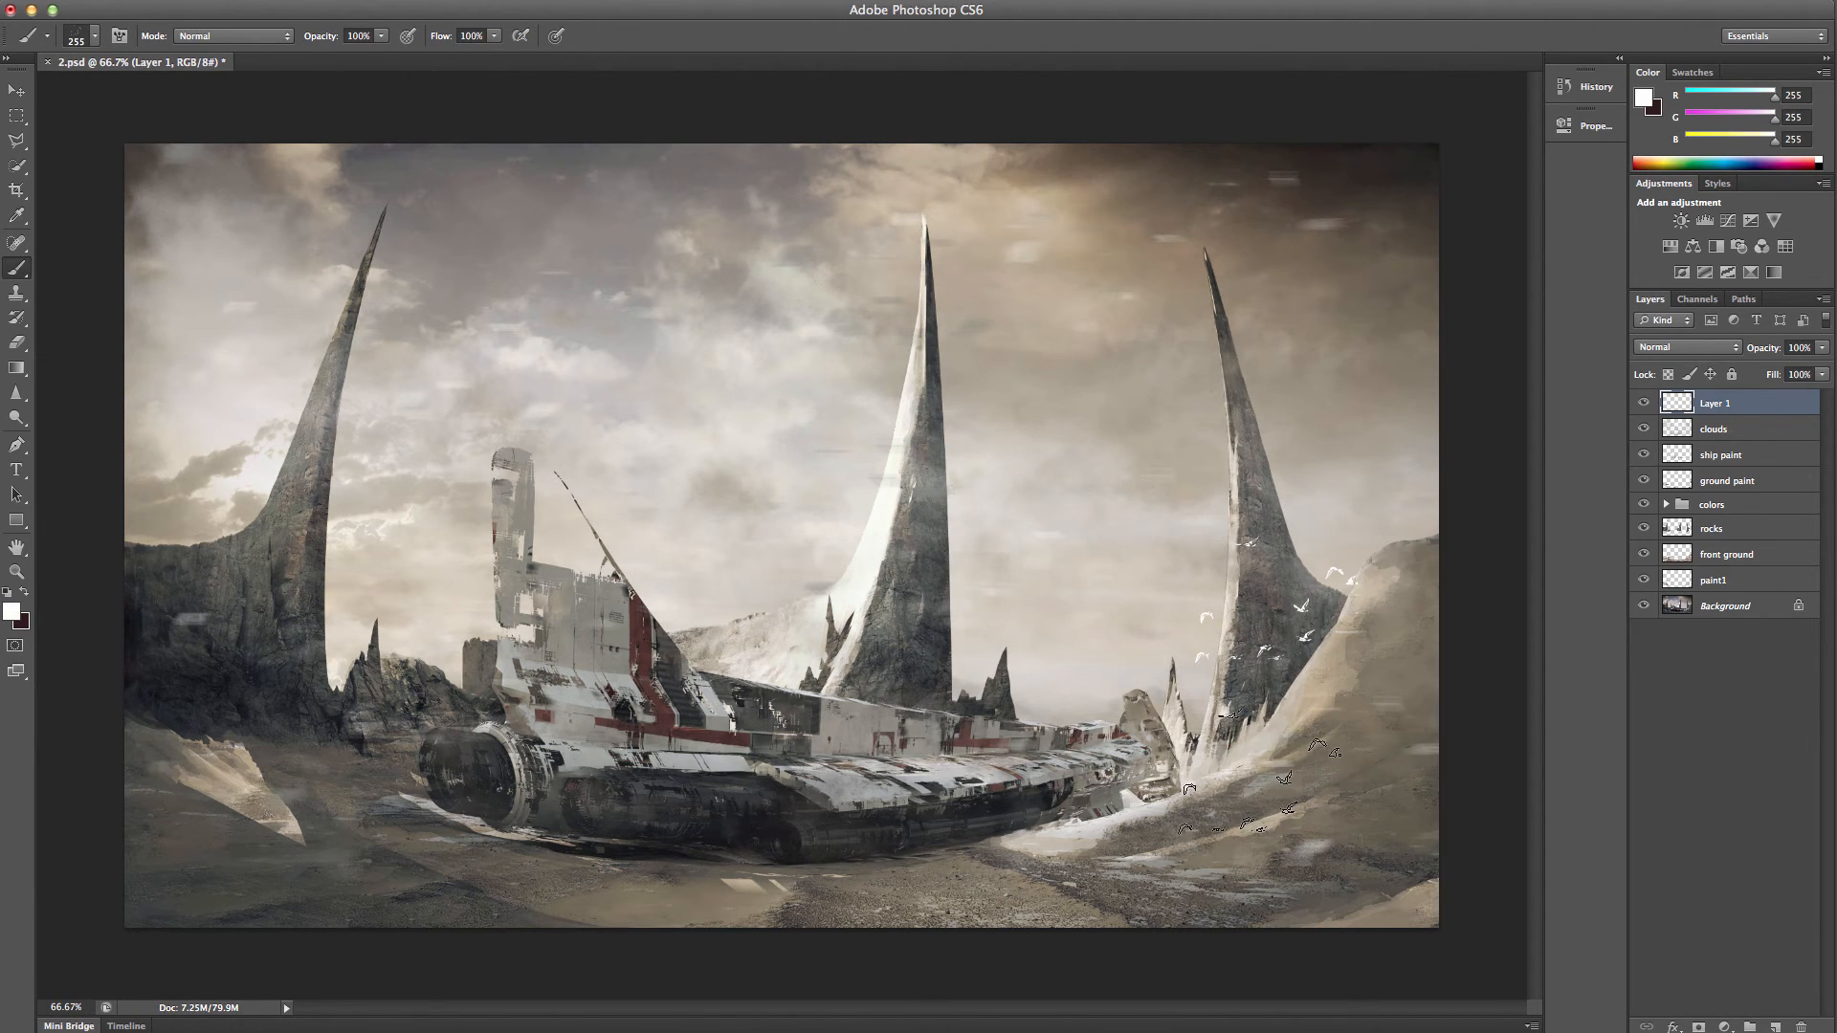
- Stamp small flocks of white birds in front of the rock spires with the bird brush sized to 193 px
right_click(1077, 536)
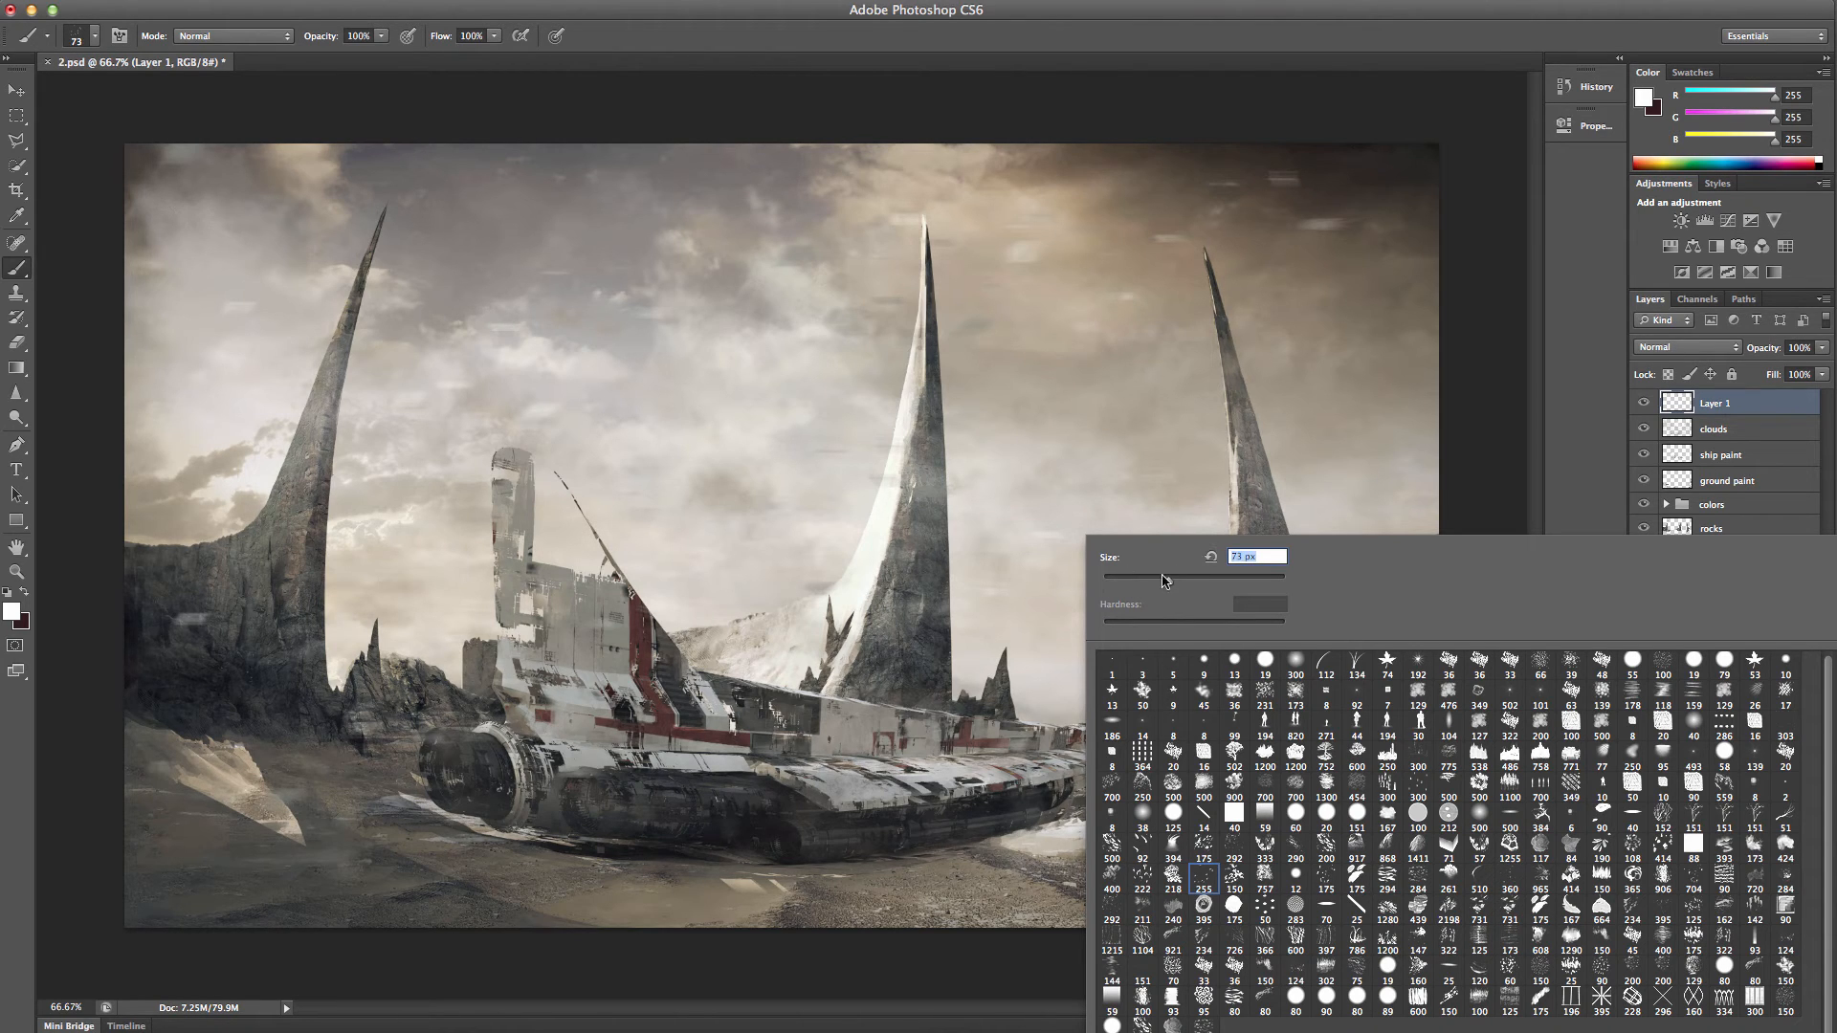
key(Return)
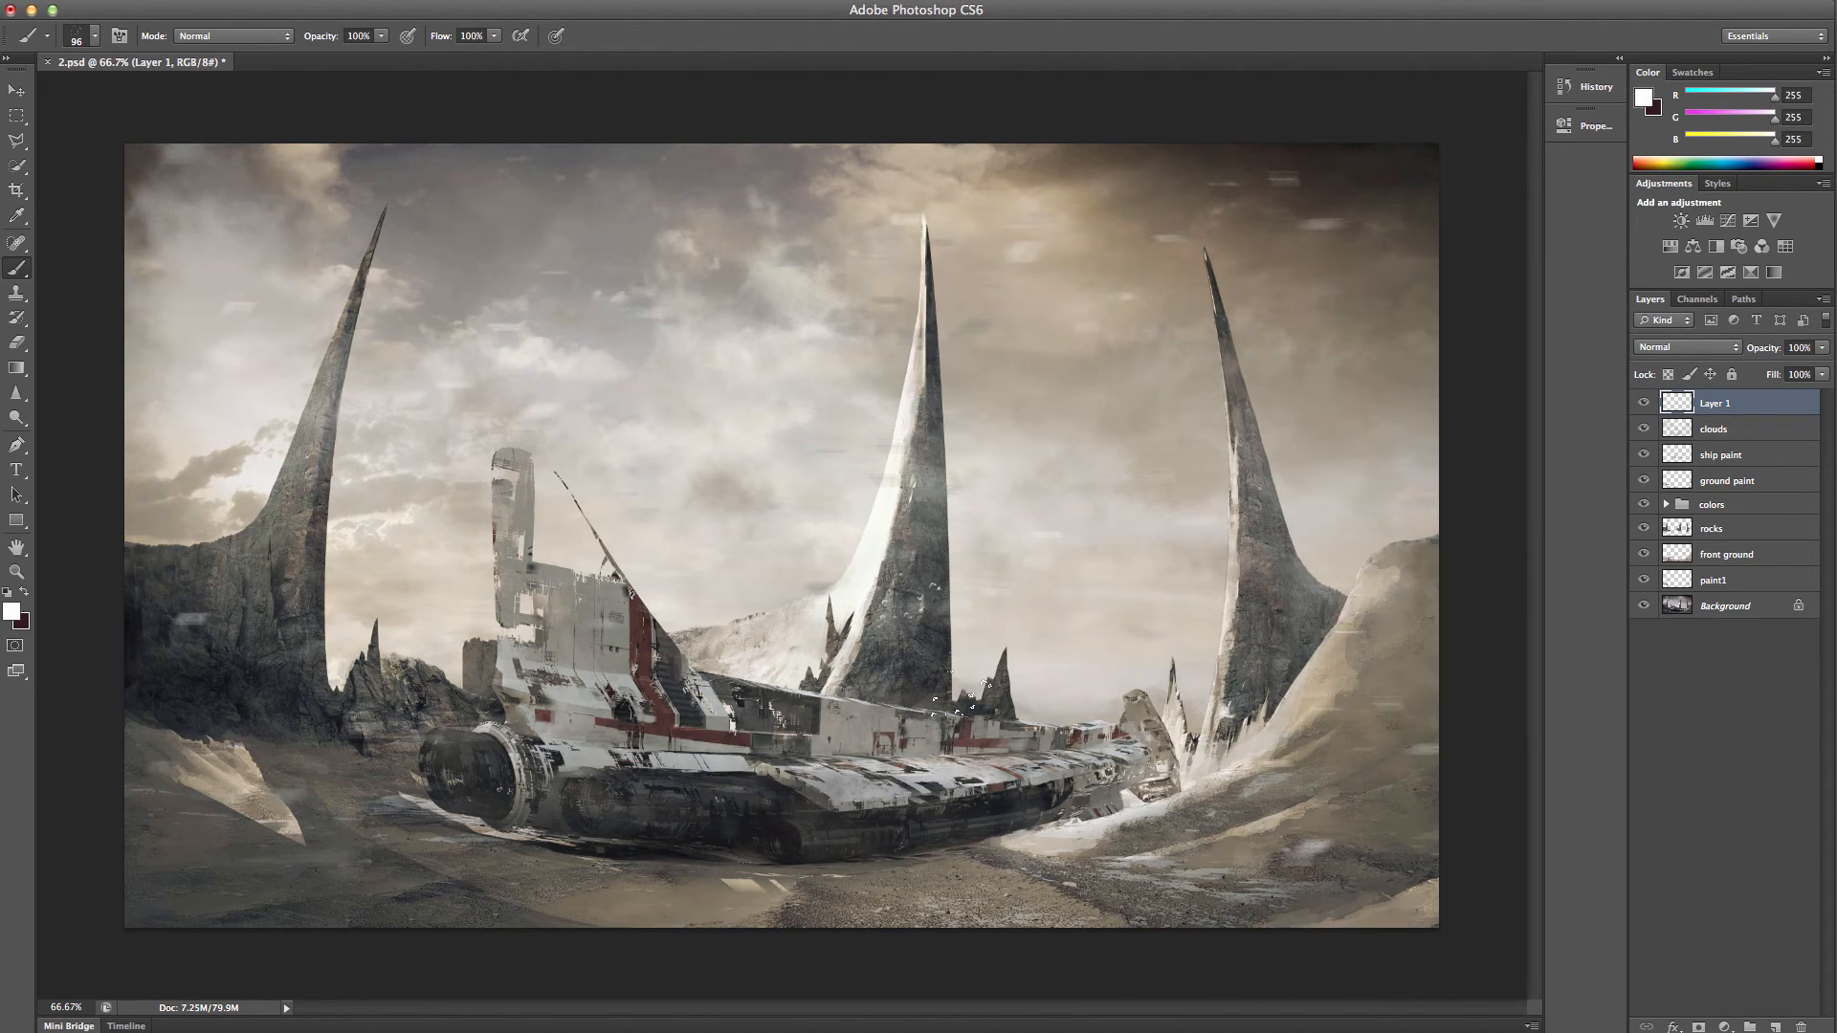
right_click(1066, 618)
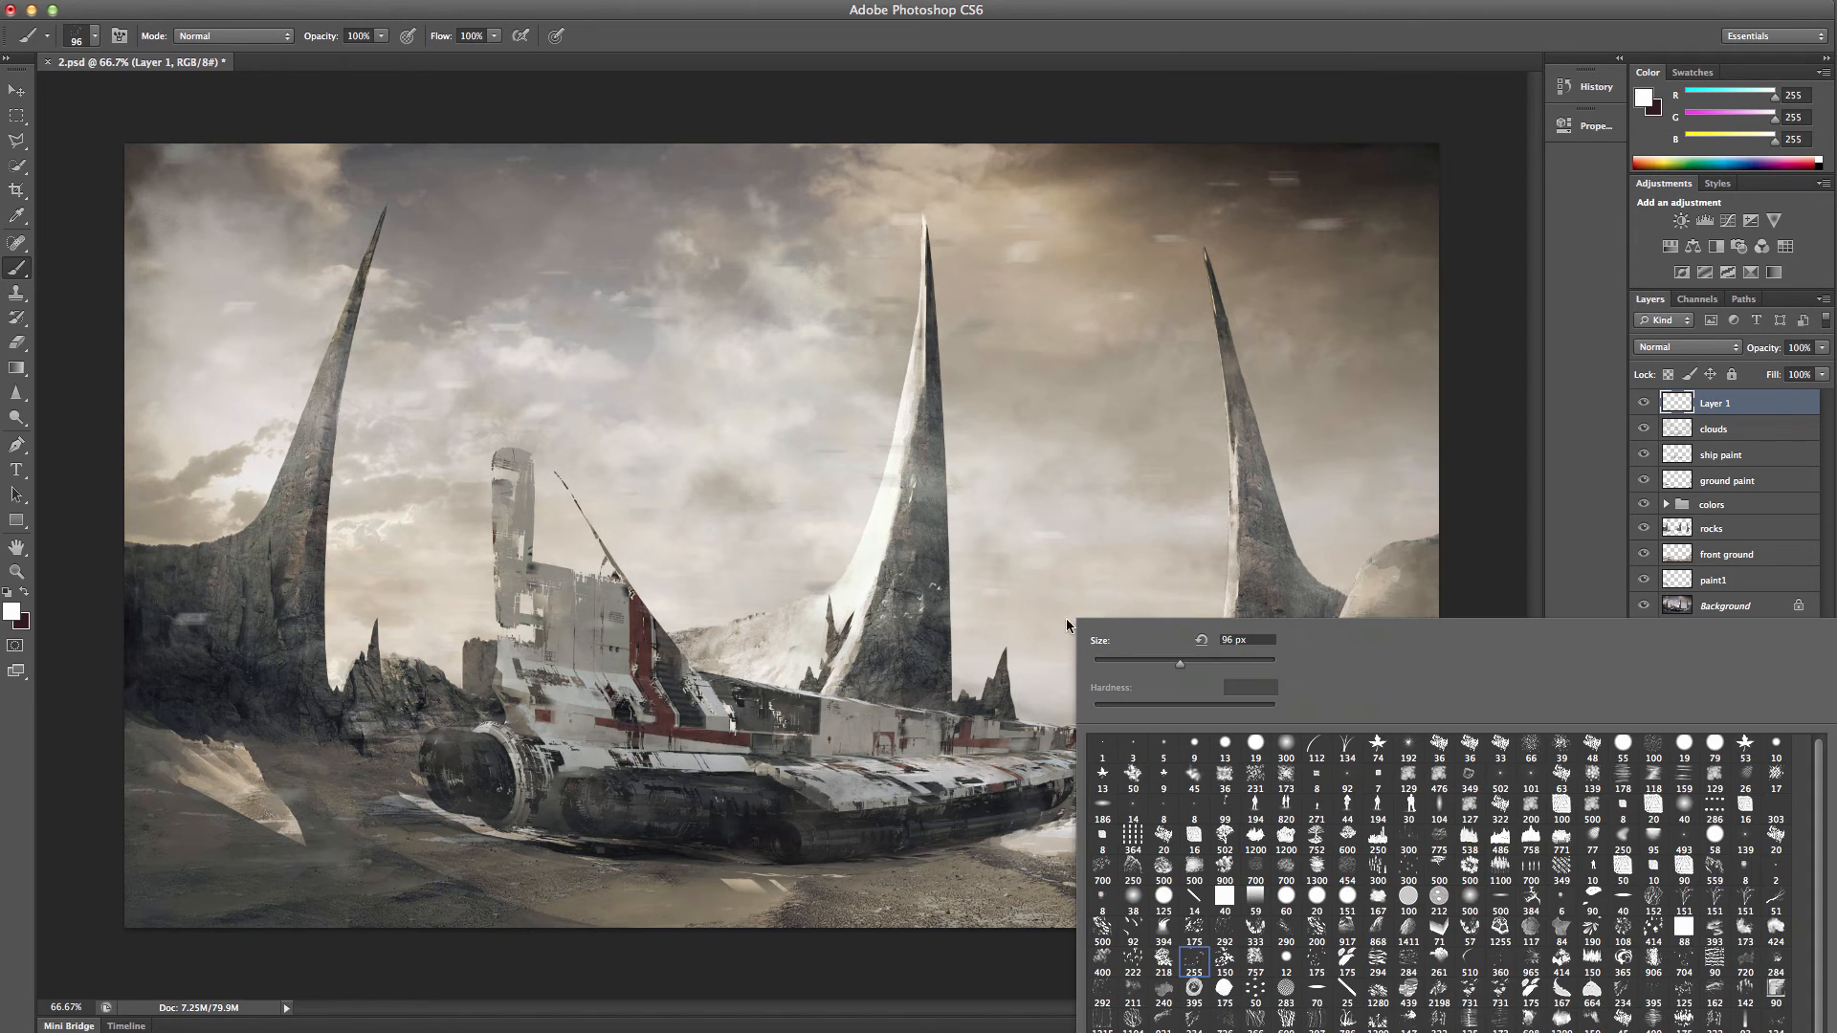
mouse_move(1195, 670)
mouse_down()
mouse_move(1268, 608)
mouse_move(1203, 620)
mouse_move(1228, 674)
mouse_up()
click(1524, 427)
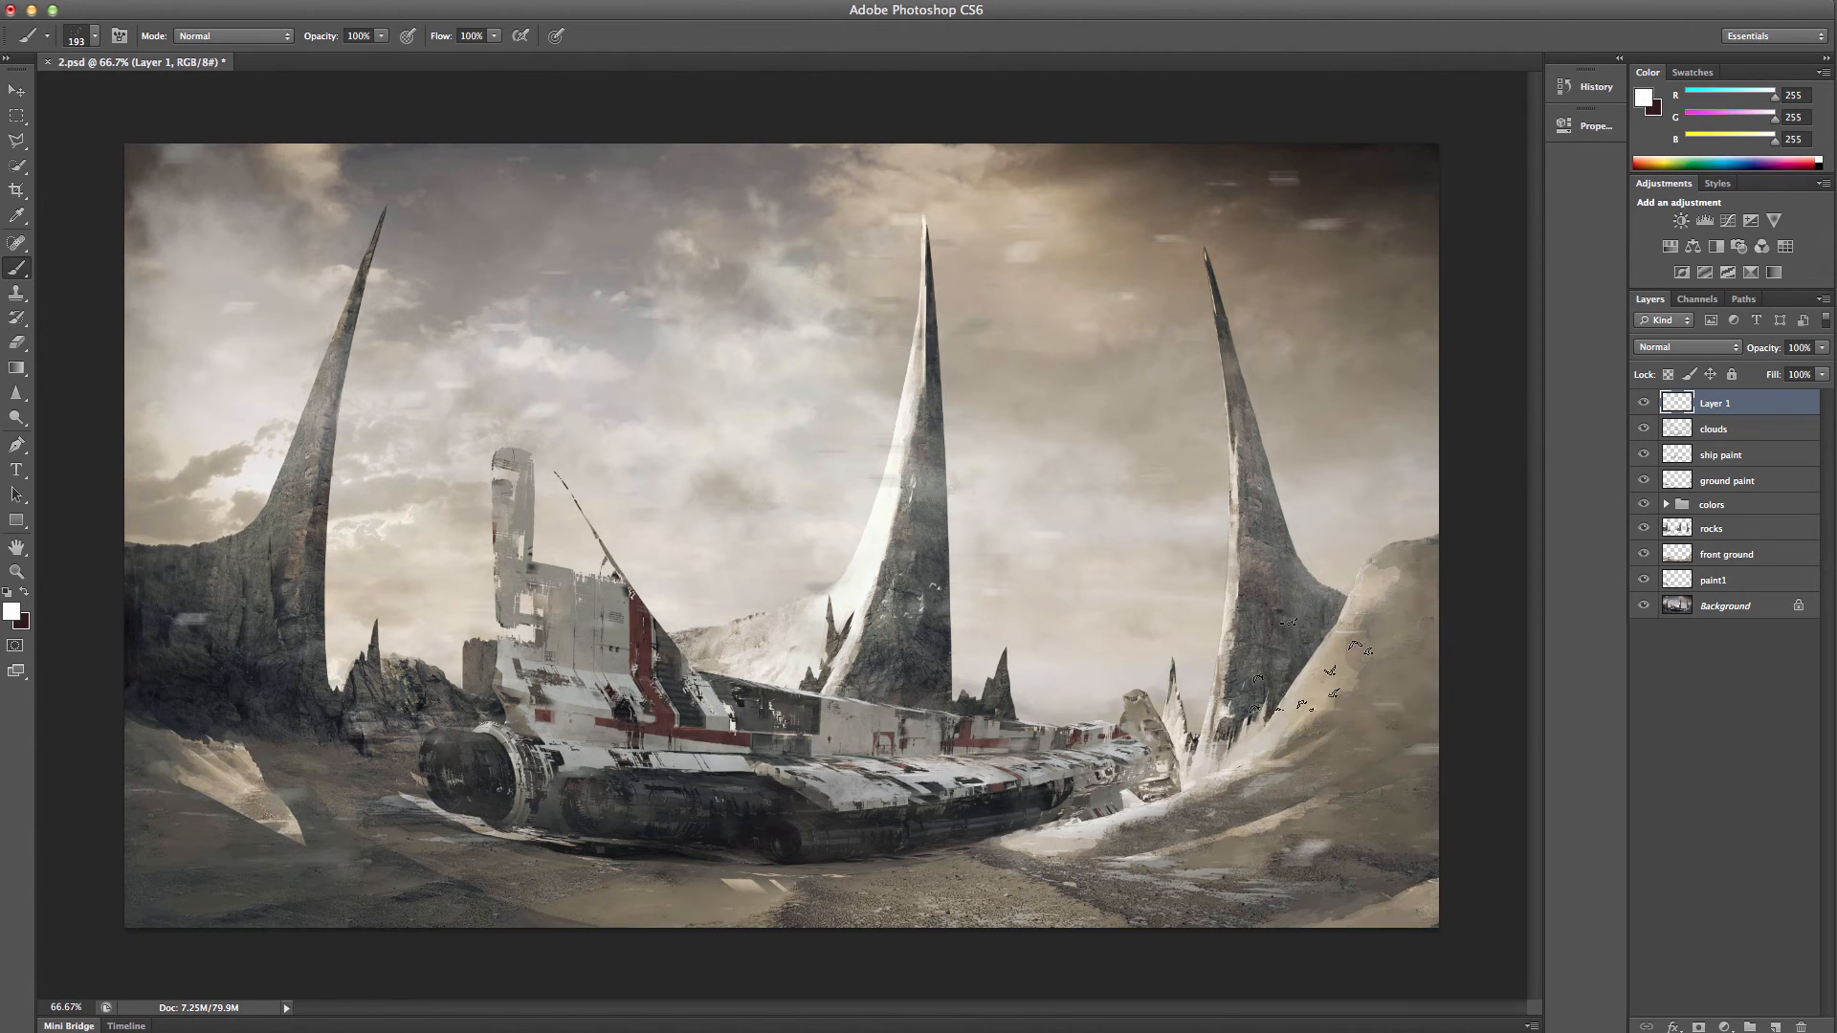
drag(1311, 665, 1306, 622)
click(888, 660)
- Erase the surplus birds over the left rock with the Eraser at 178 px, and name the layer dust birds
click(16, 343)
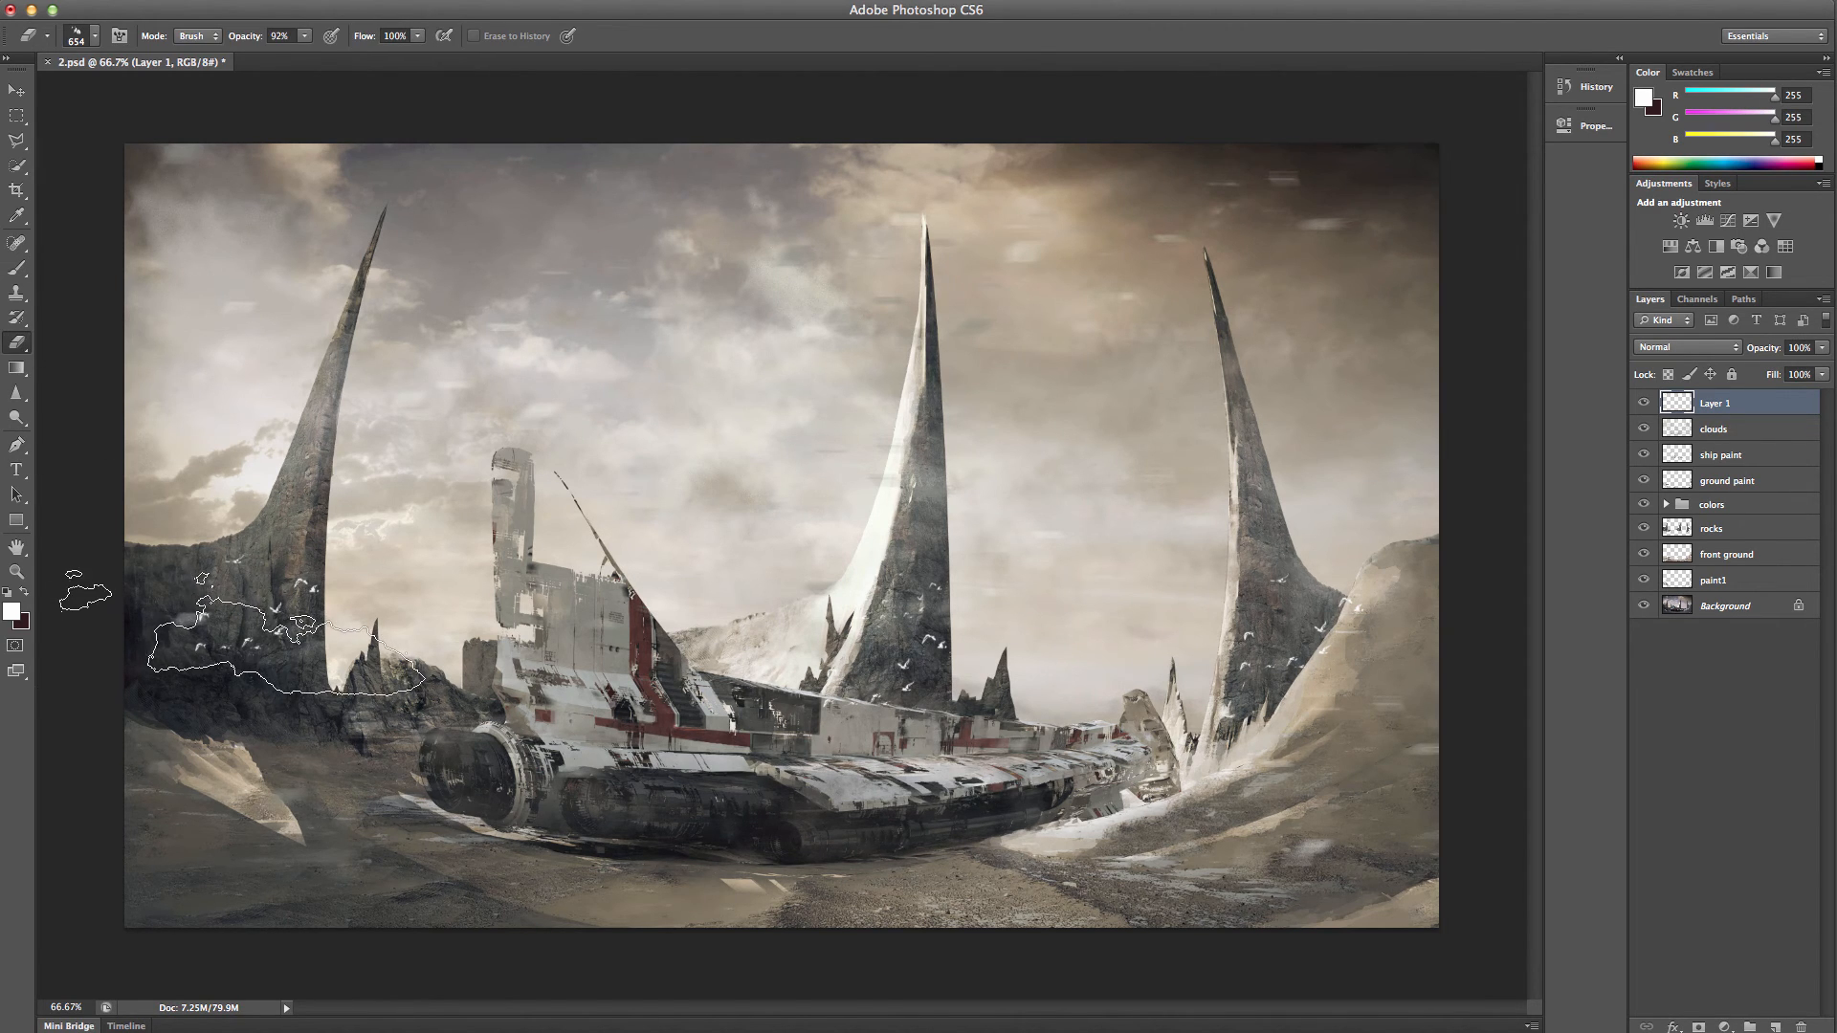
right_click(251, 651)
click(390, 692)
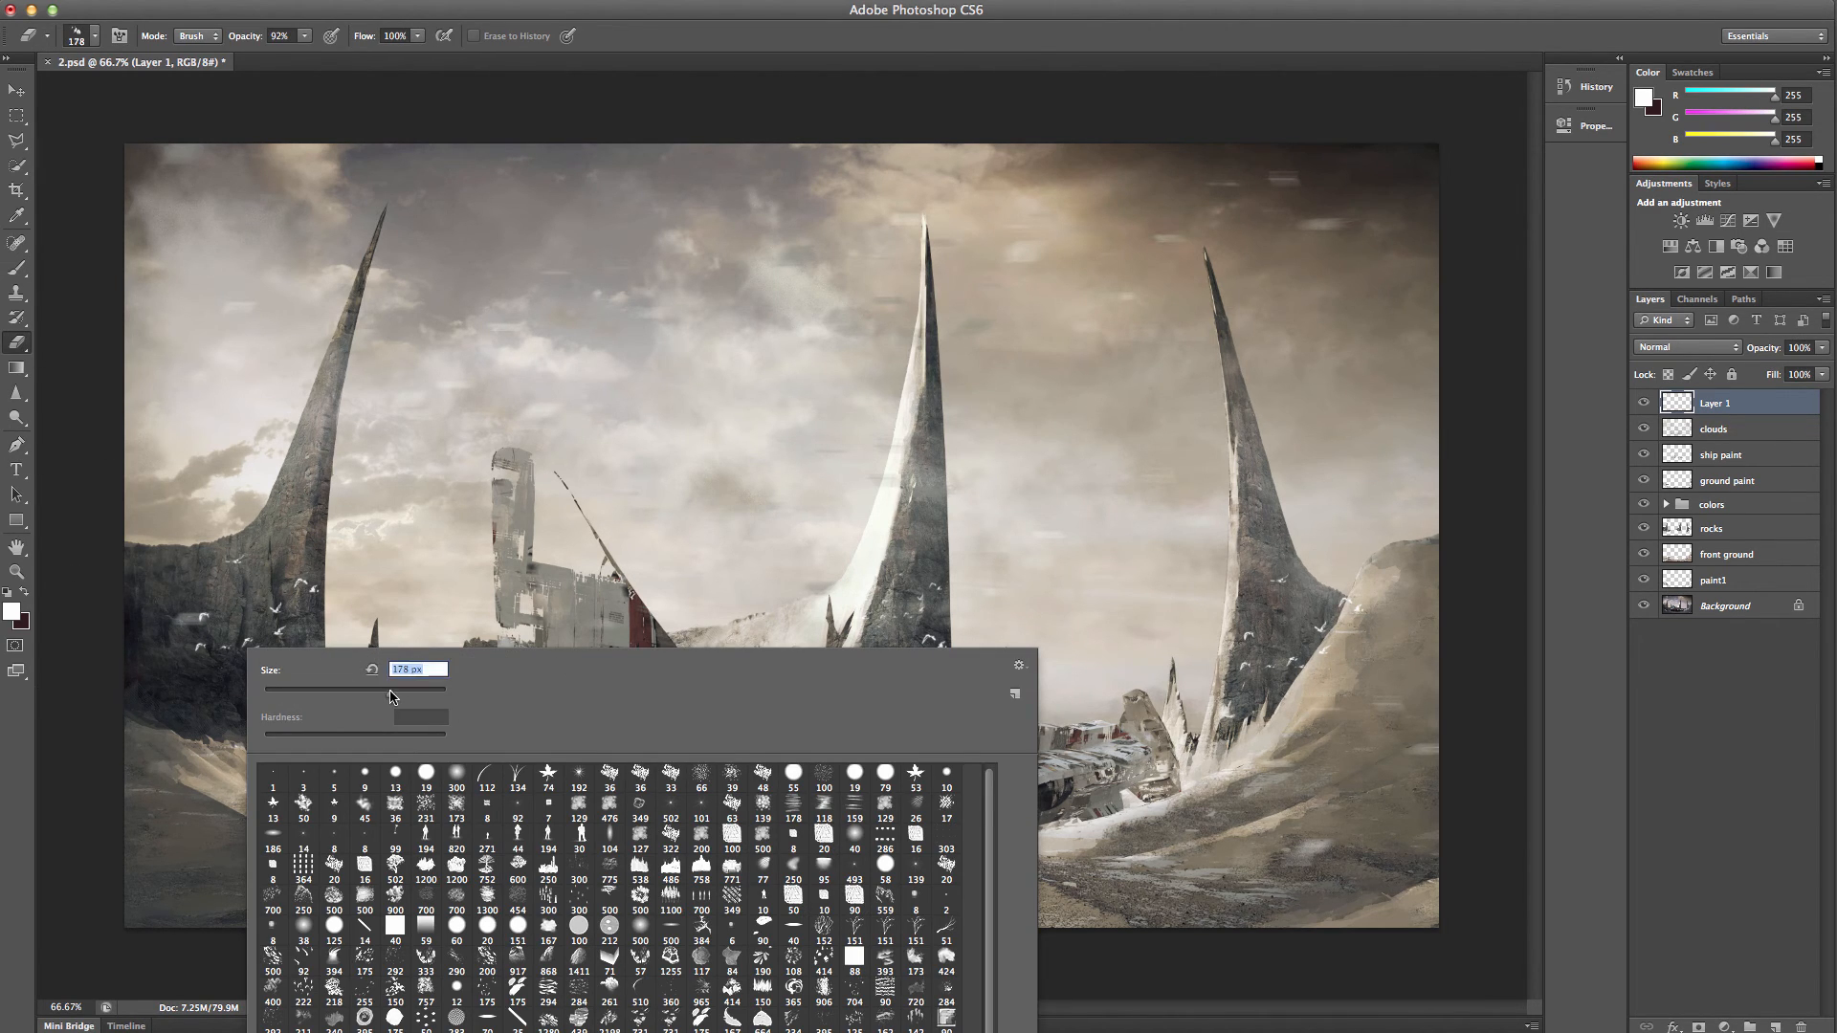
click(203, 650)
drag(203, 631, 270, 651)
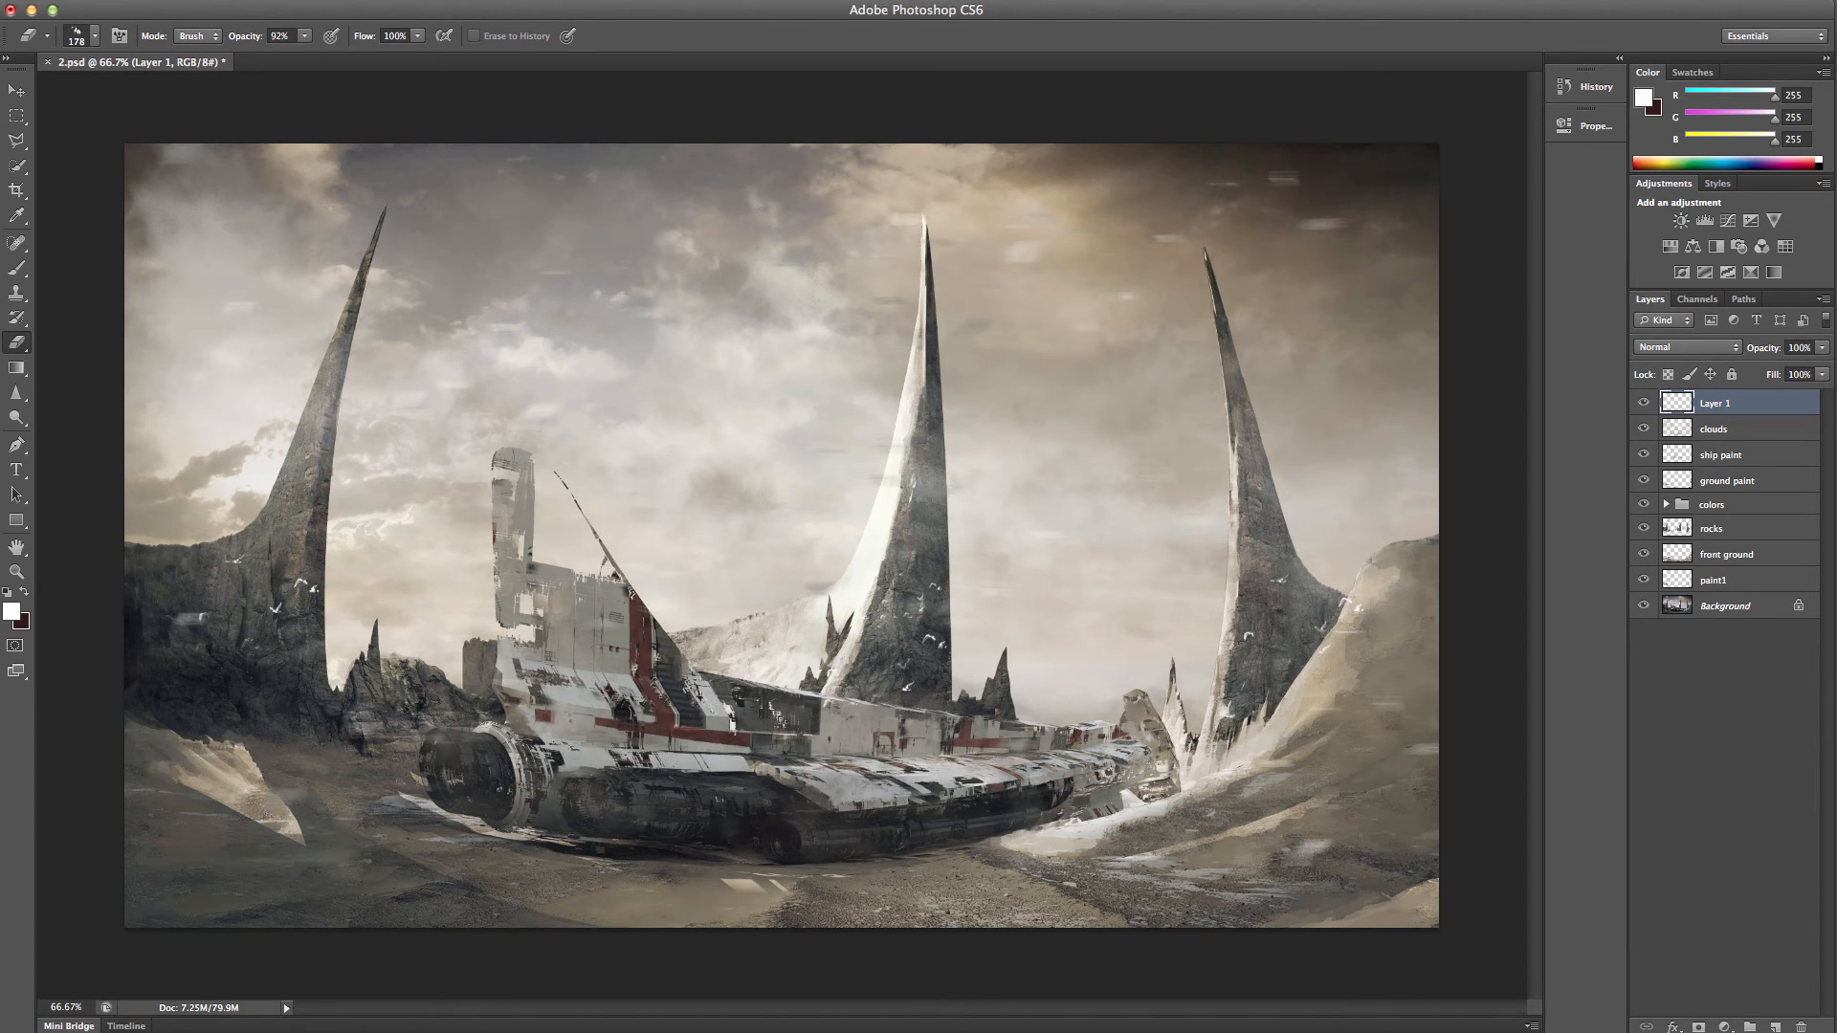
key(super+s)
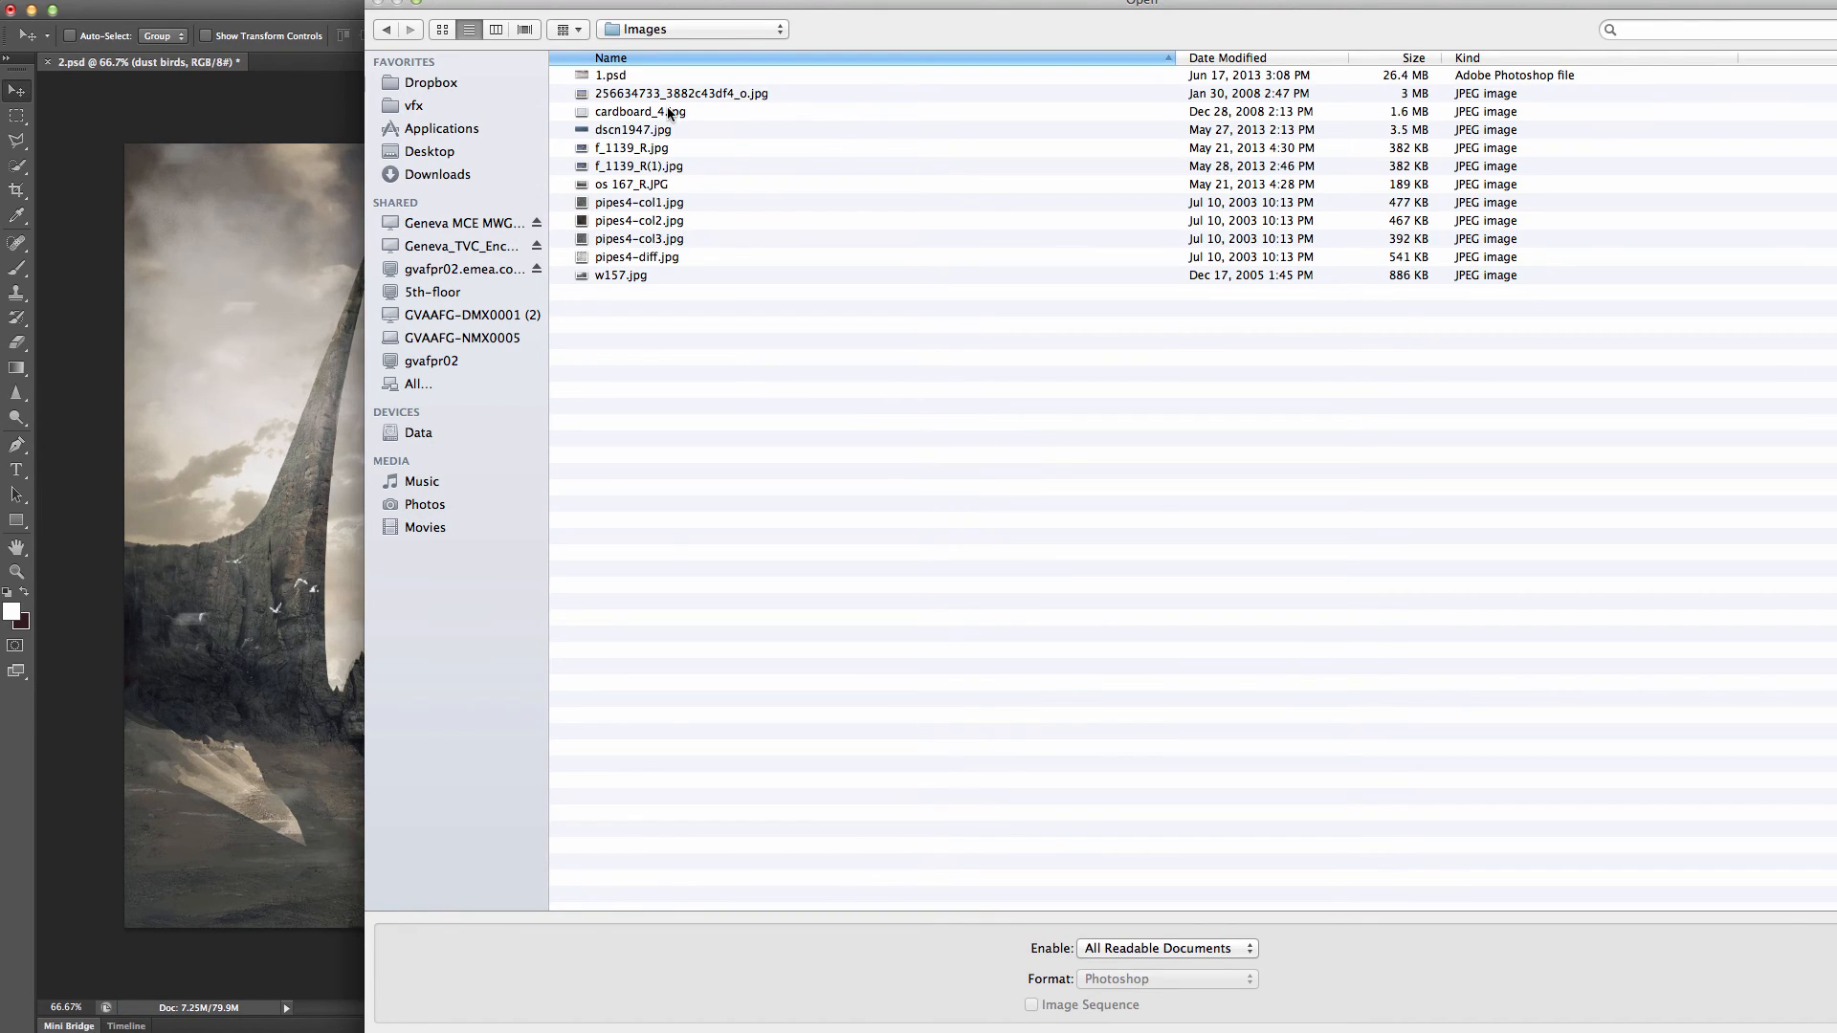
- Open the cardboard_4.jpg texture from the Images folder, copy the entire image and close its document
click(668, 111)
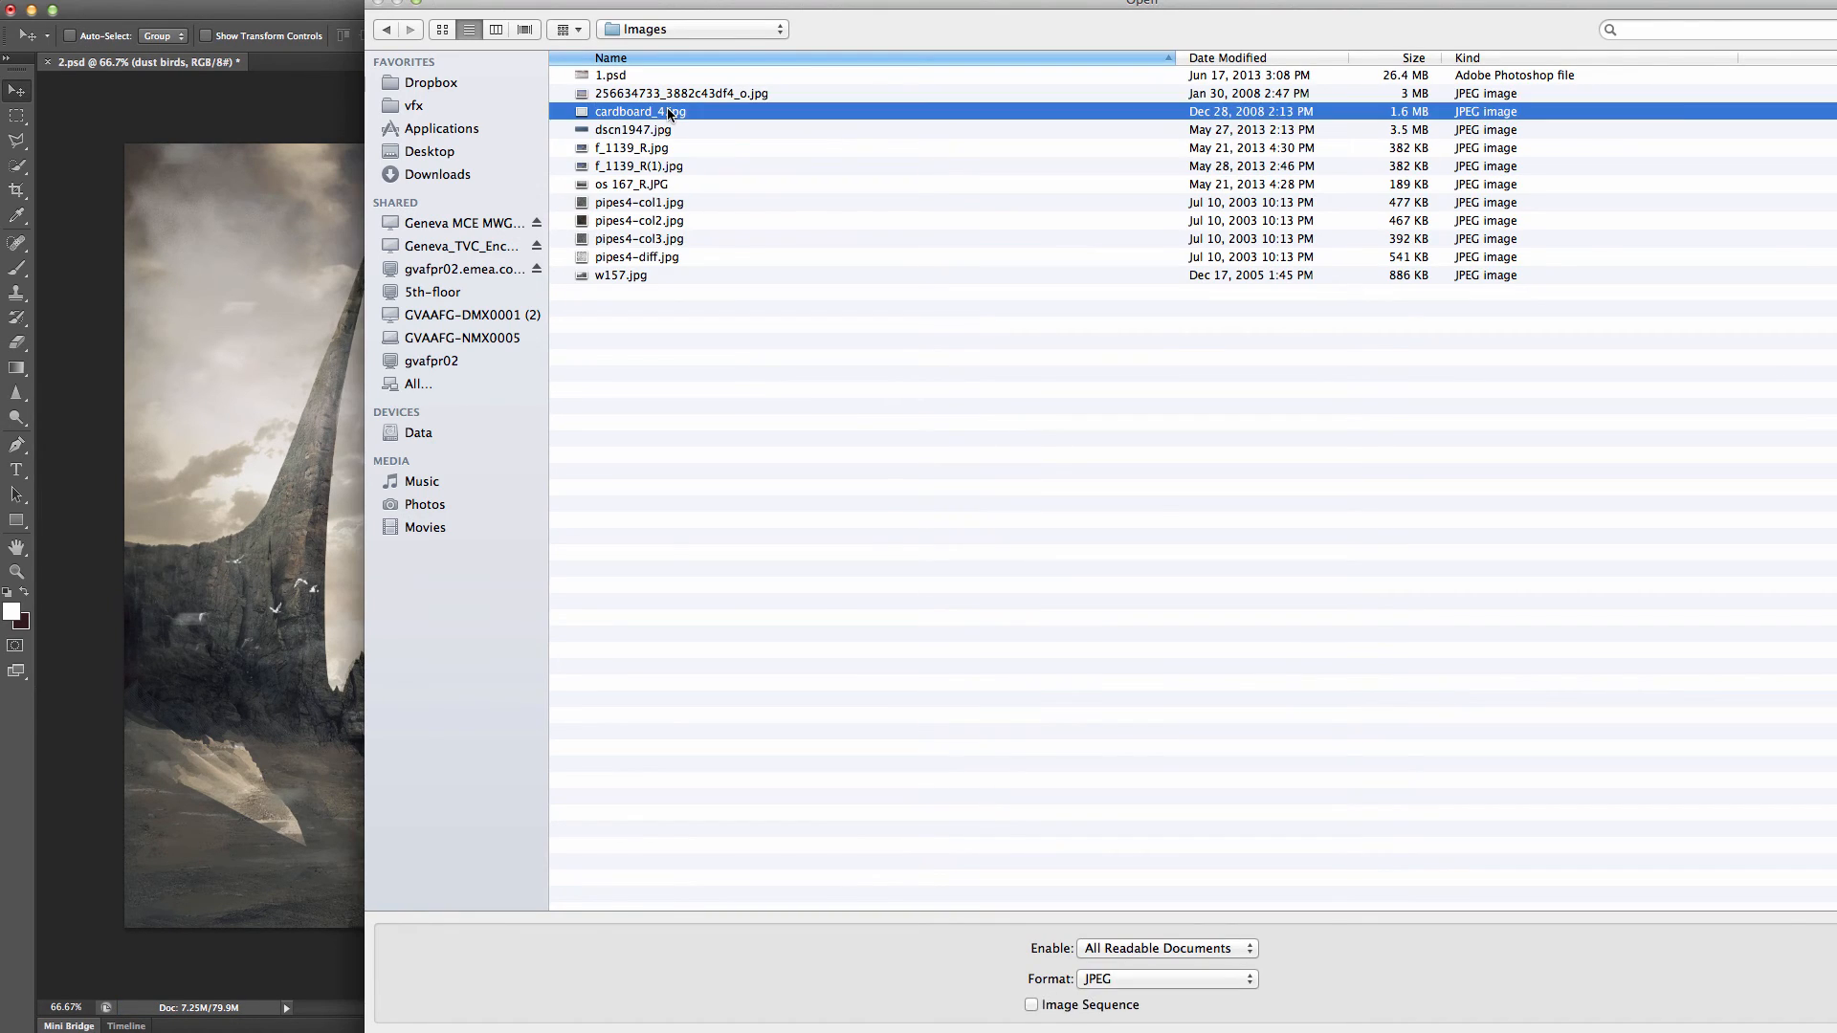
double_click(668, 111)
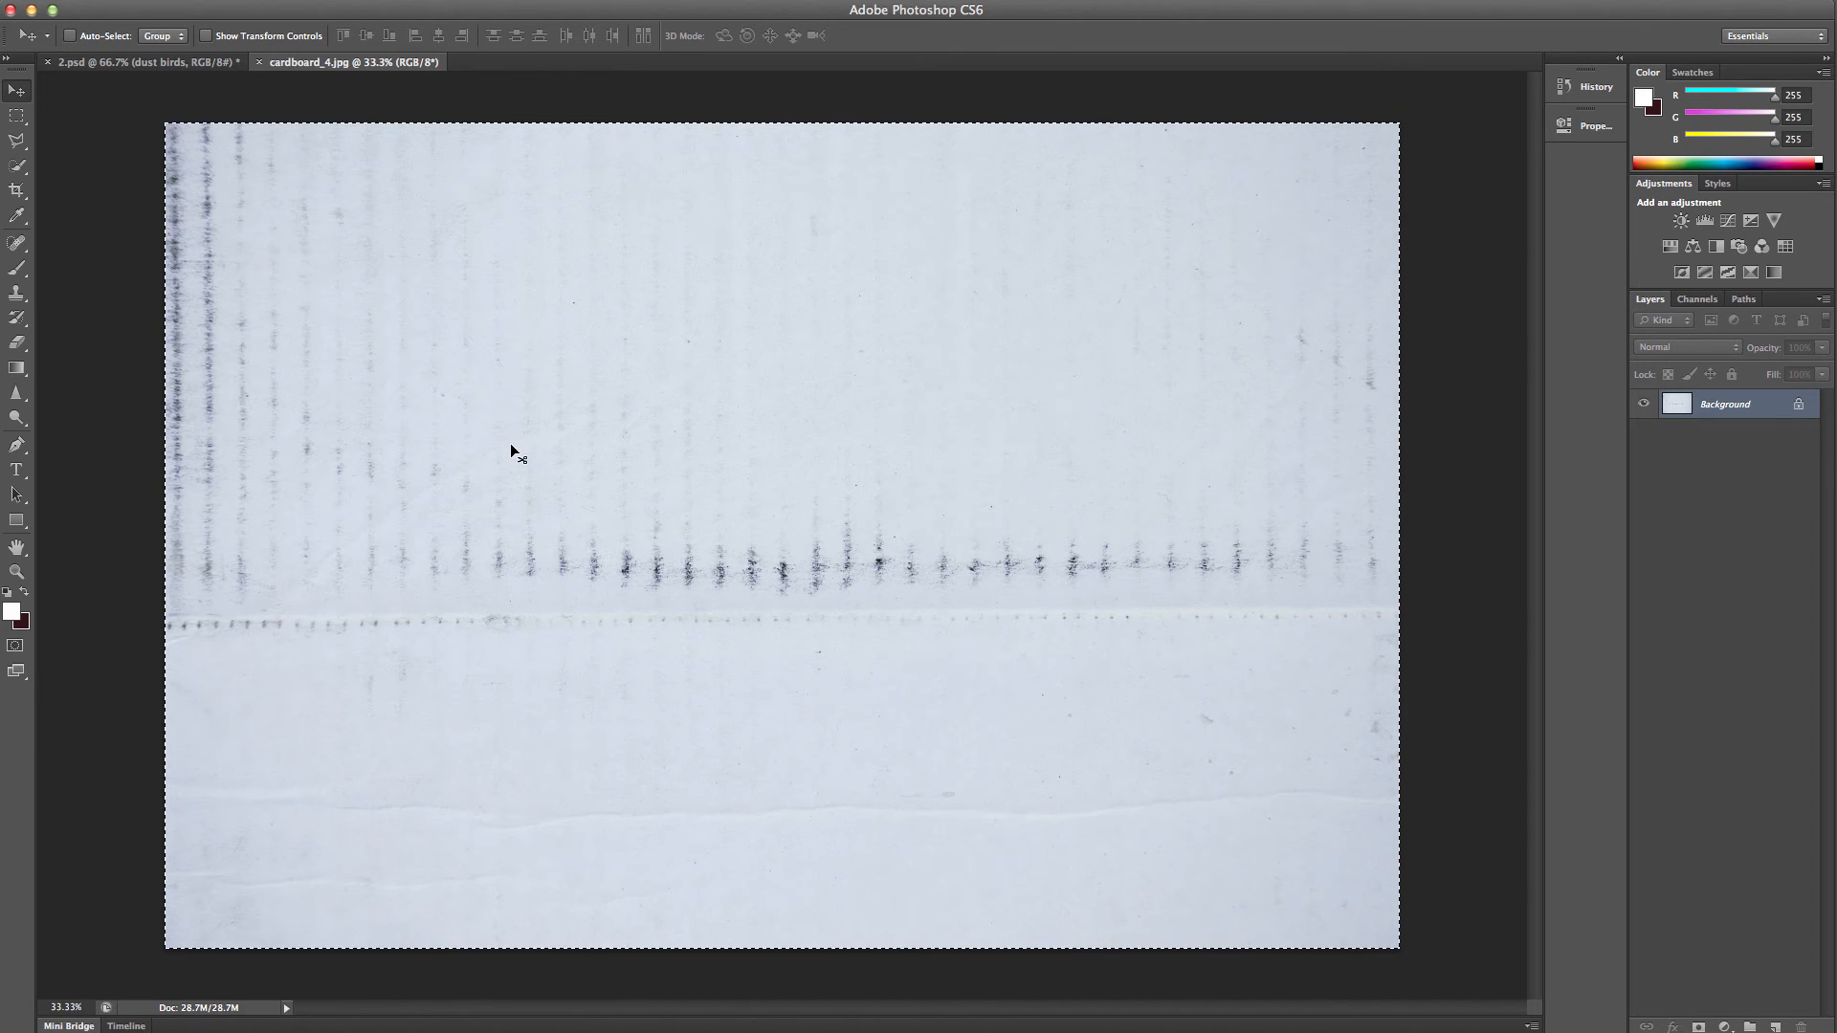
click(258, 61)
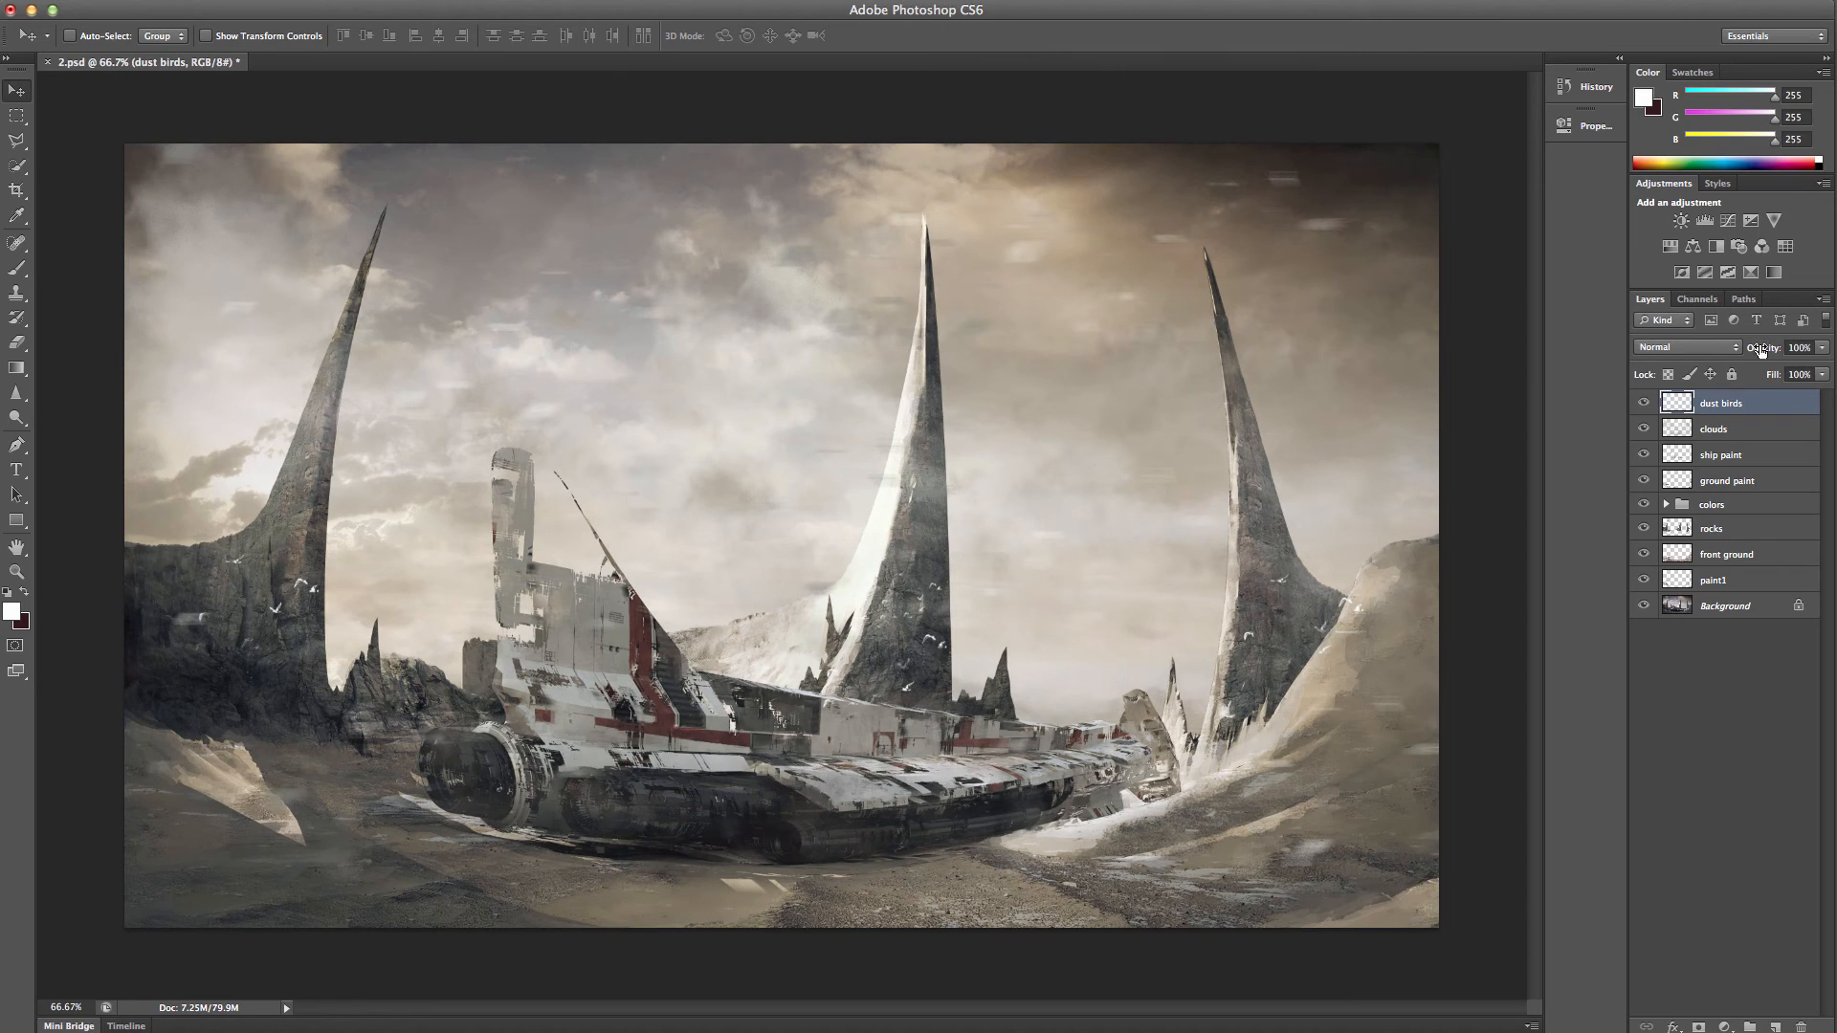
- Paste the cardboard texture as a new top layer and scale it down to cover the whole canvas
key(super+v)
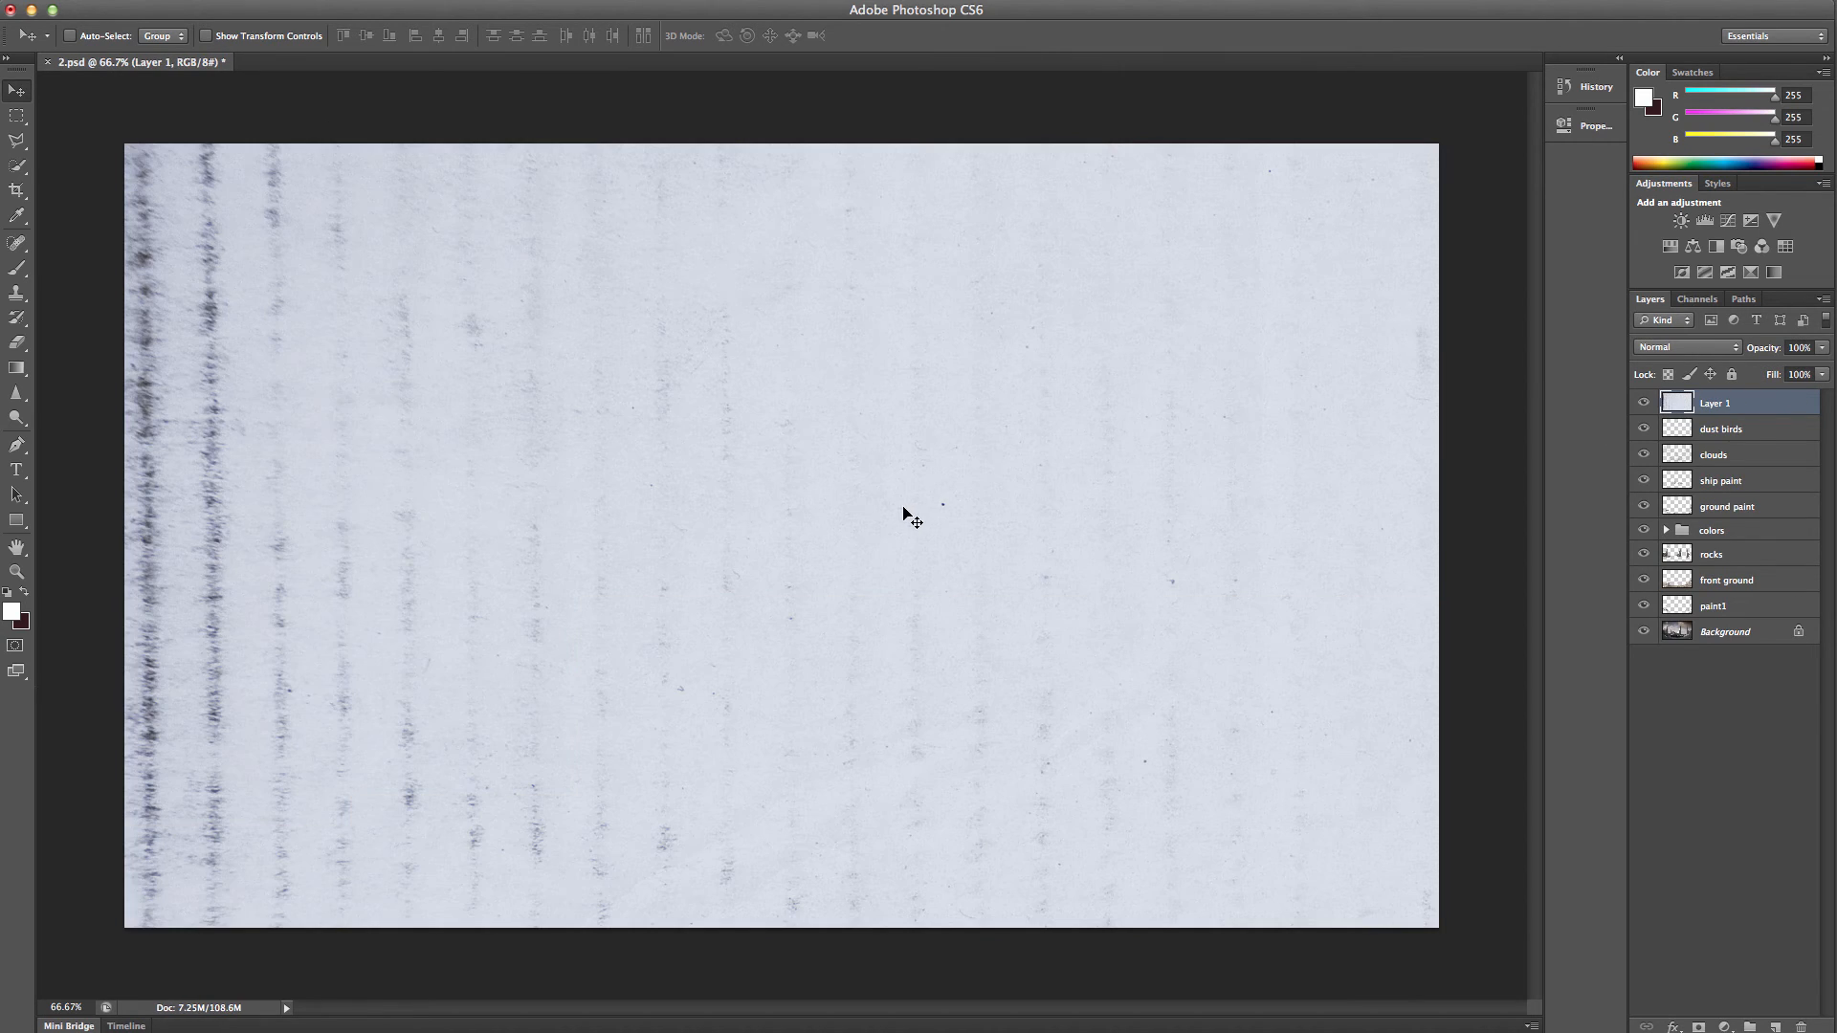
key(super+t)
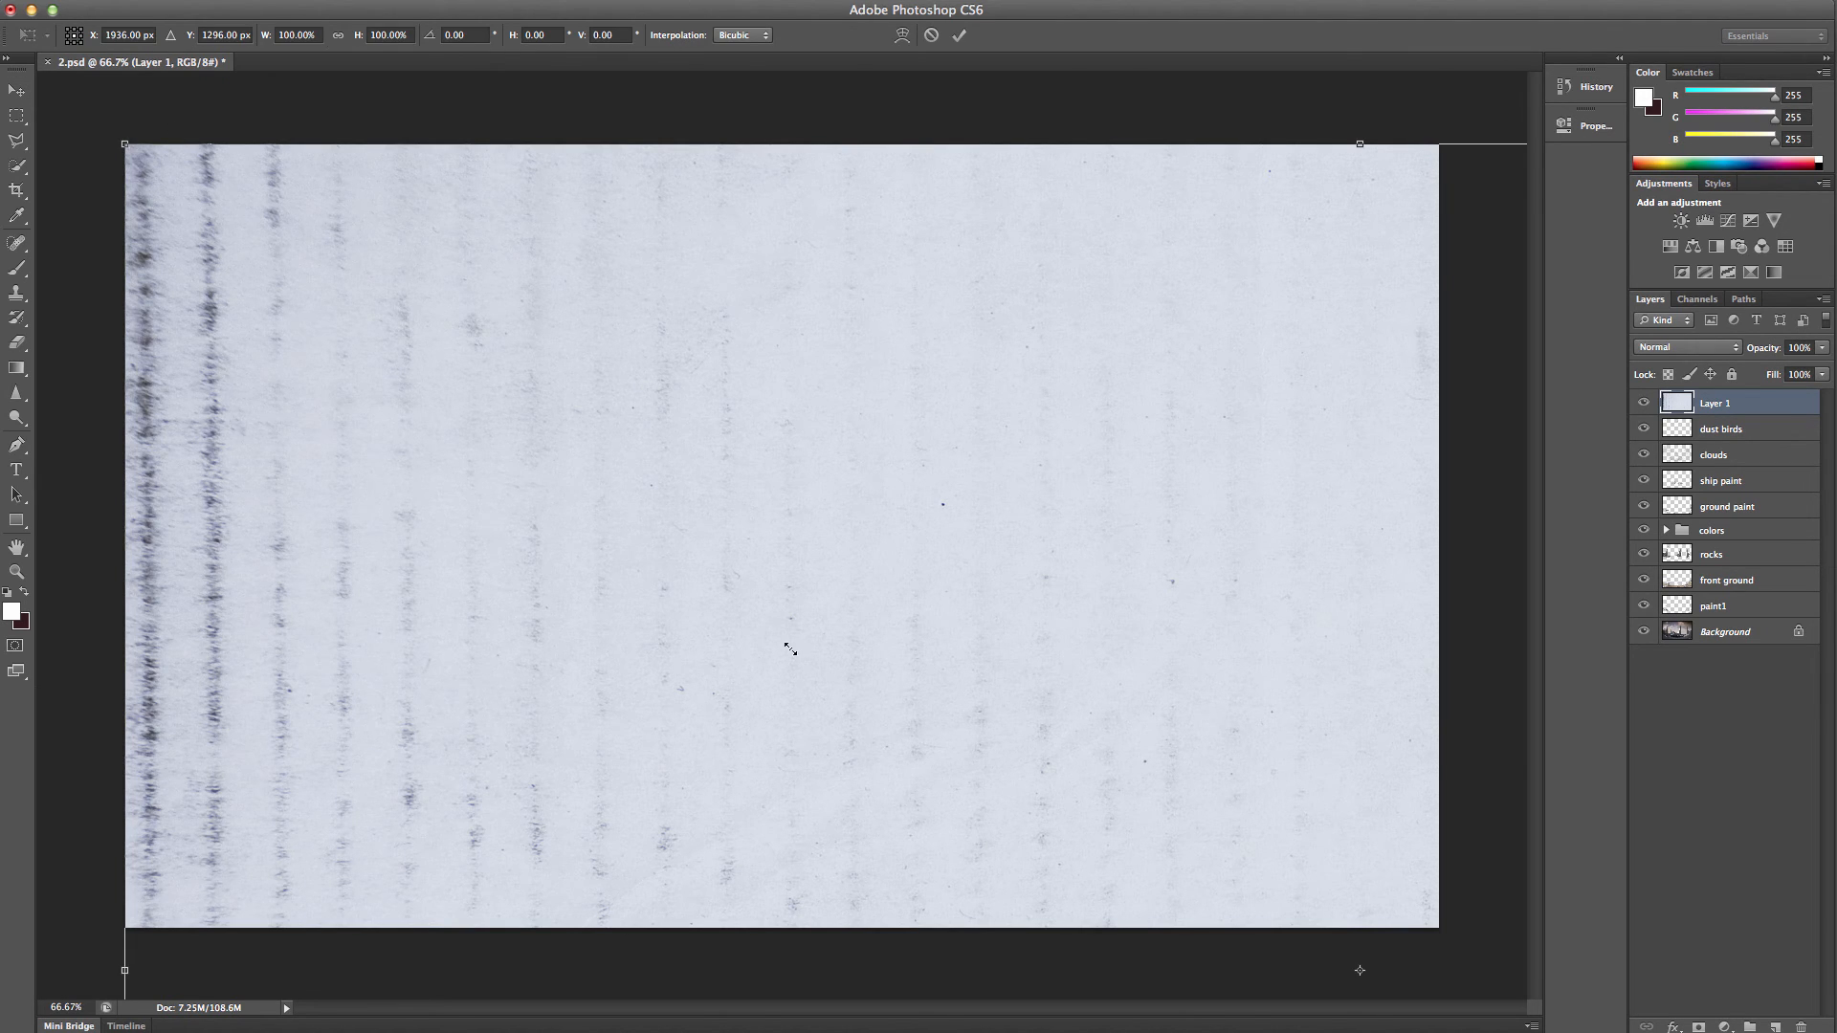
drag(790, 649, 852, 586)
drag(964, 668, 317, 248)
drag(1176, 793, 1441, 930)
key(Return)
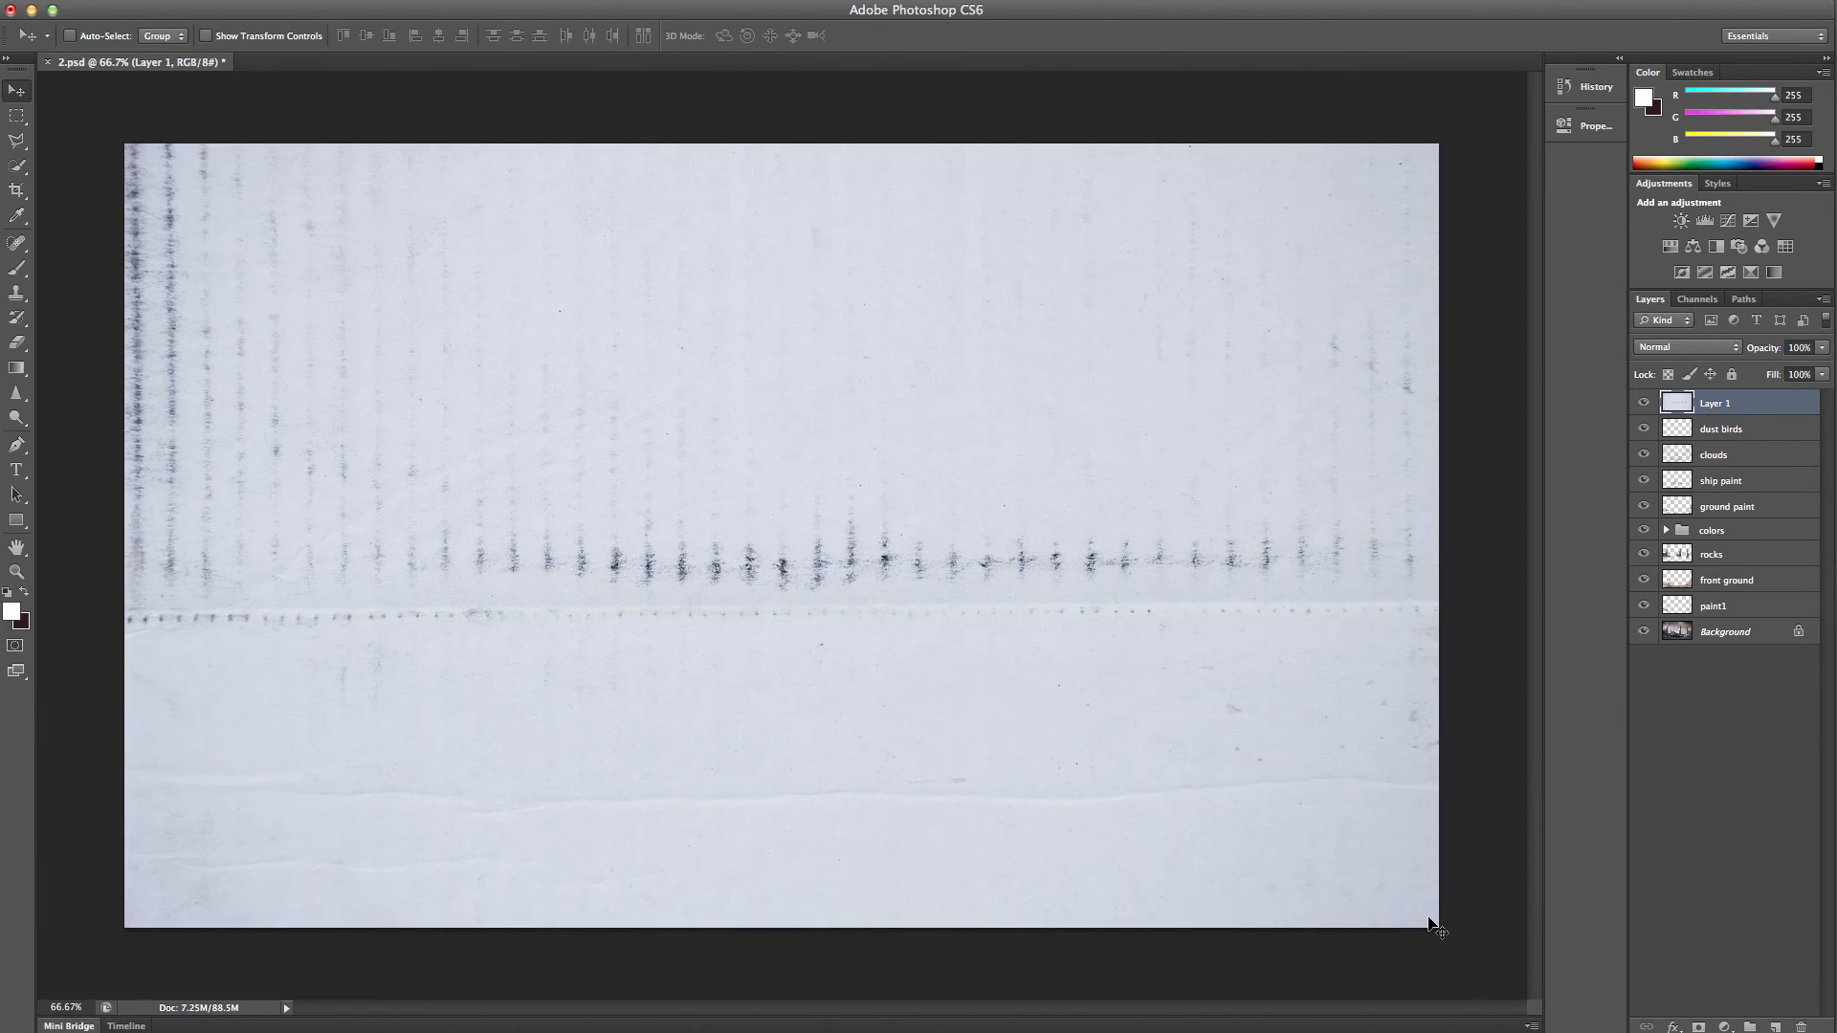
- Blend the cardboard texture over the painting in Overlay mode at 53% opacity
click(1682, 347)
click(1669, 530)
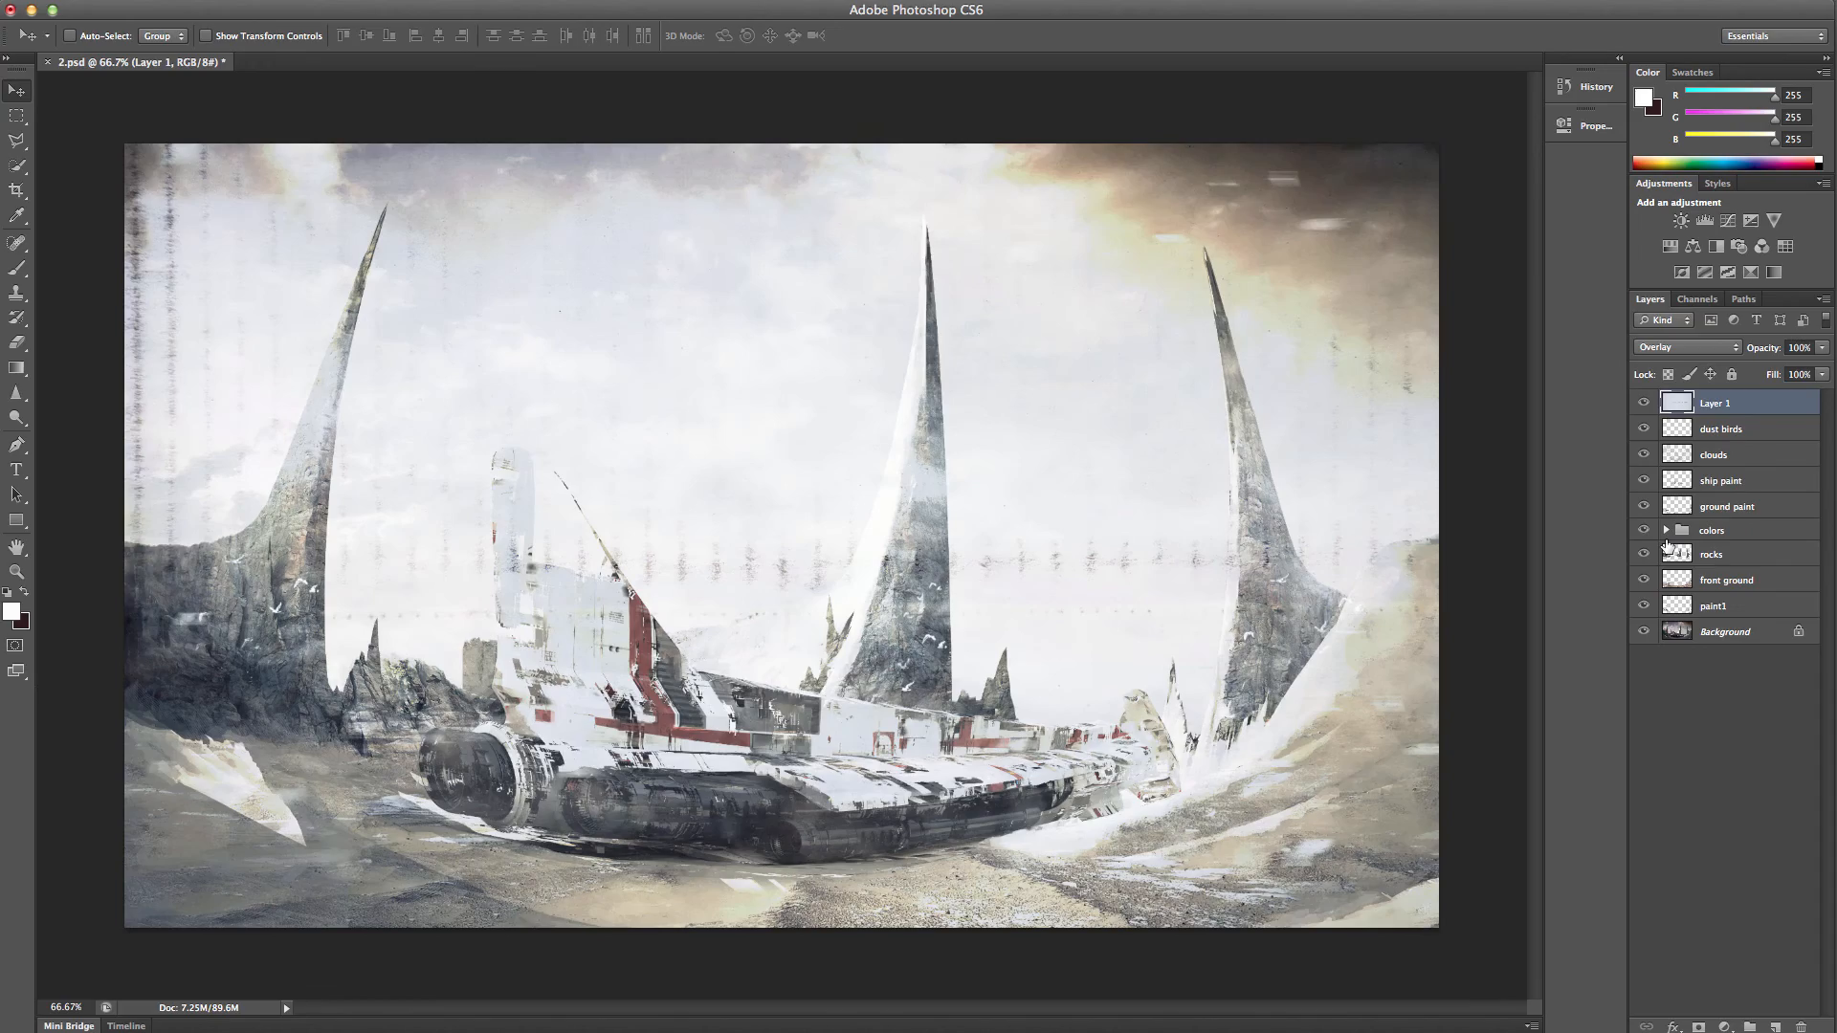
click(1823, 348)
drag(1824, 366, 1778, 373)
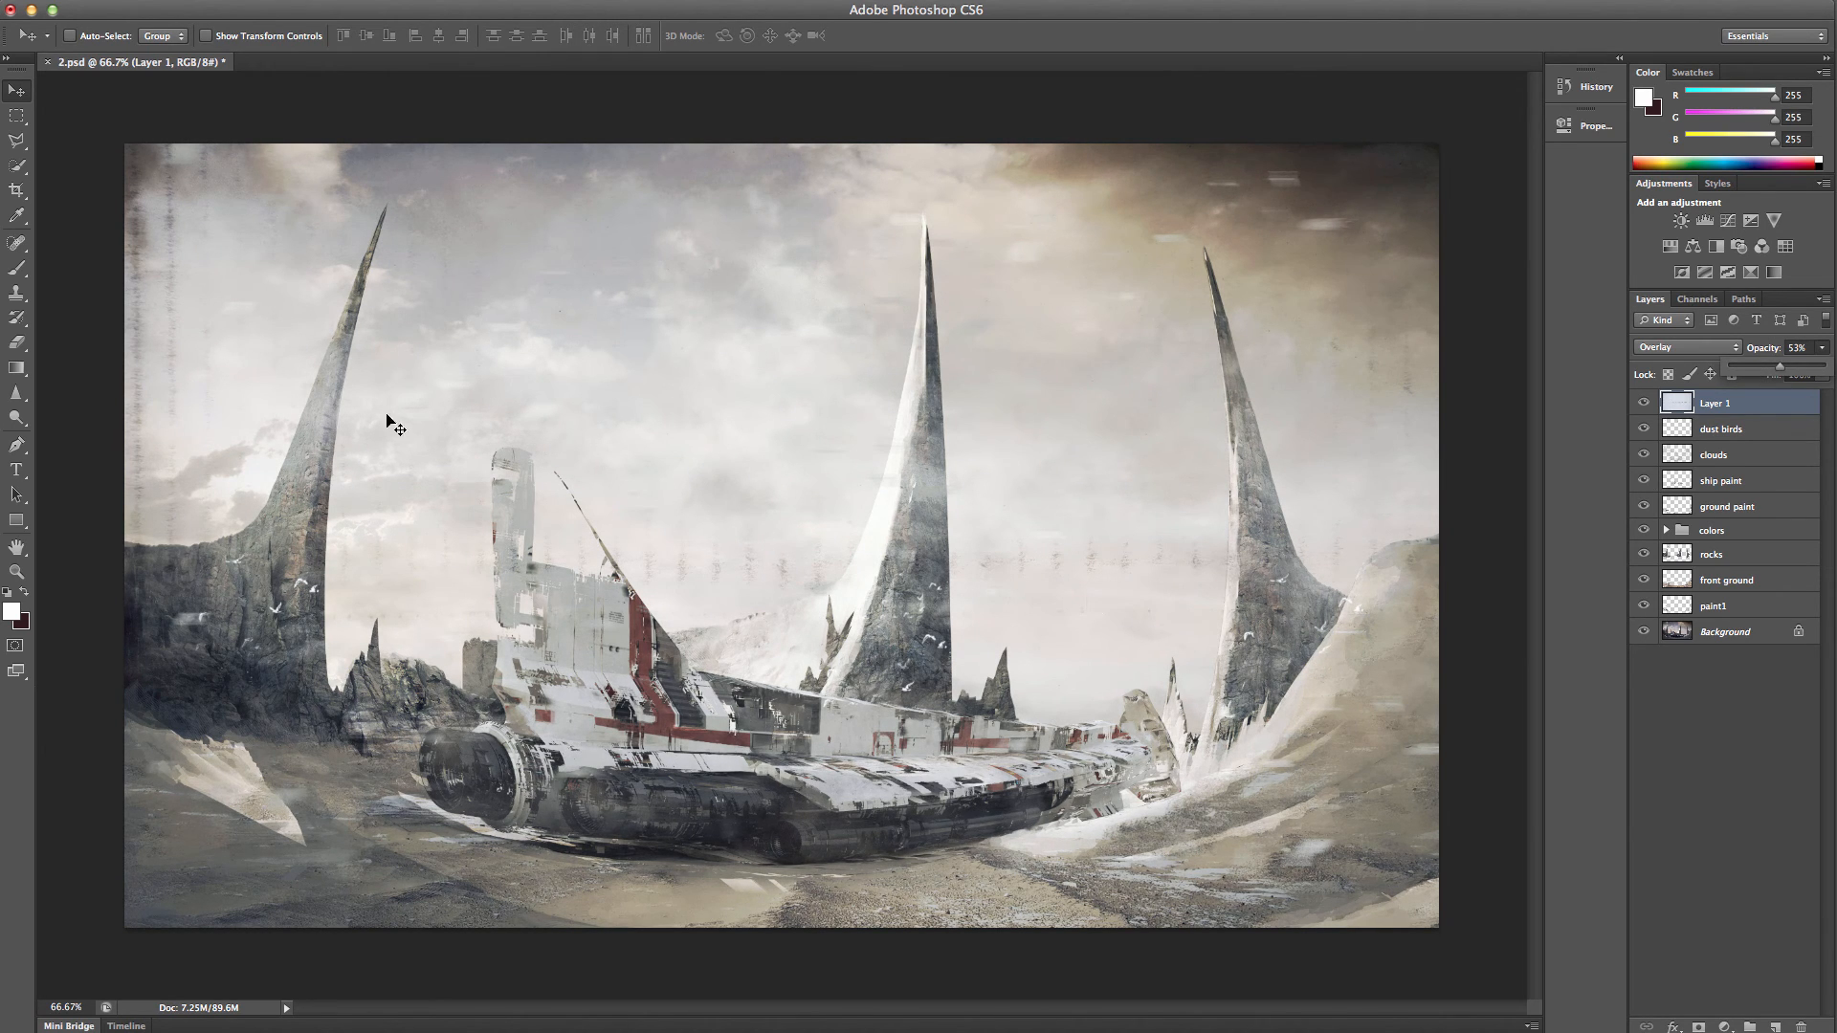
- Clone out the texture's dark streaks with the Clone Stamp sampling Current Layer at 100% opacity, and set the texture layer's opacity to 45%
click(17, 293)
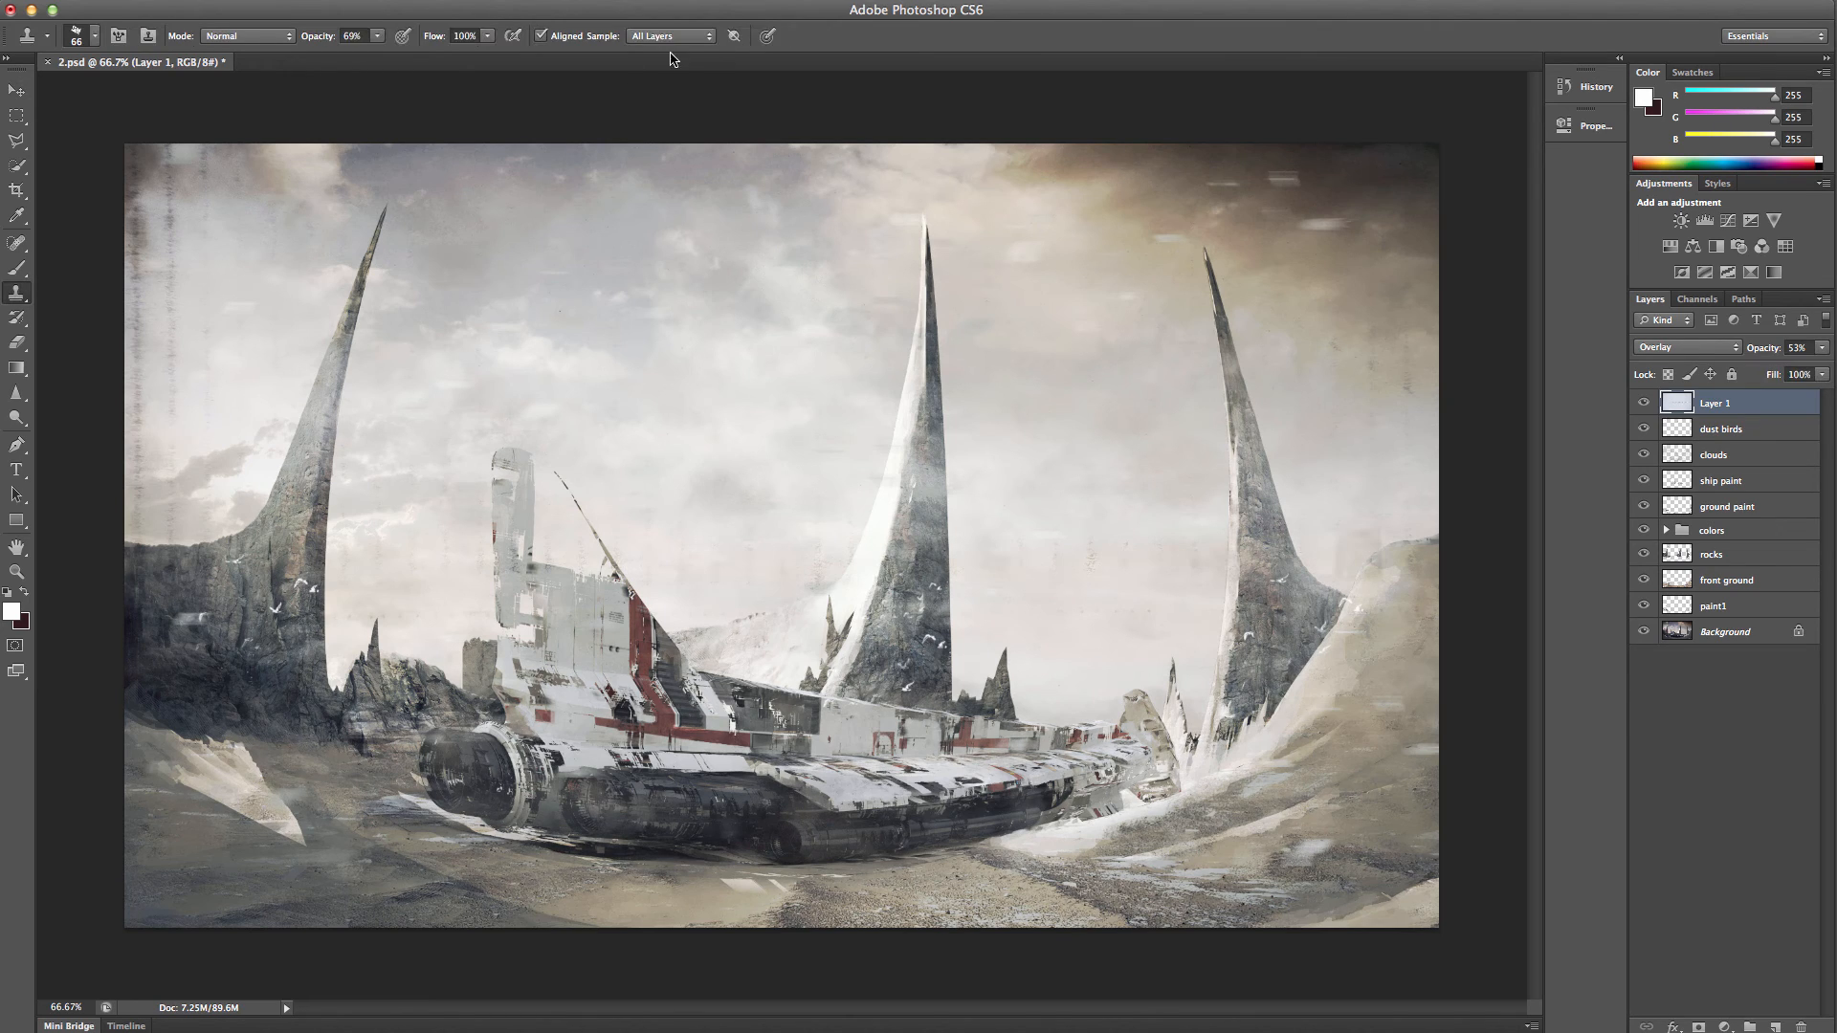
click(670, 36)
click(663, 10)
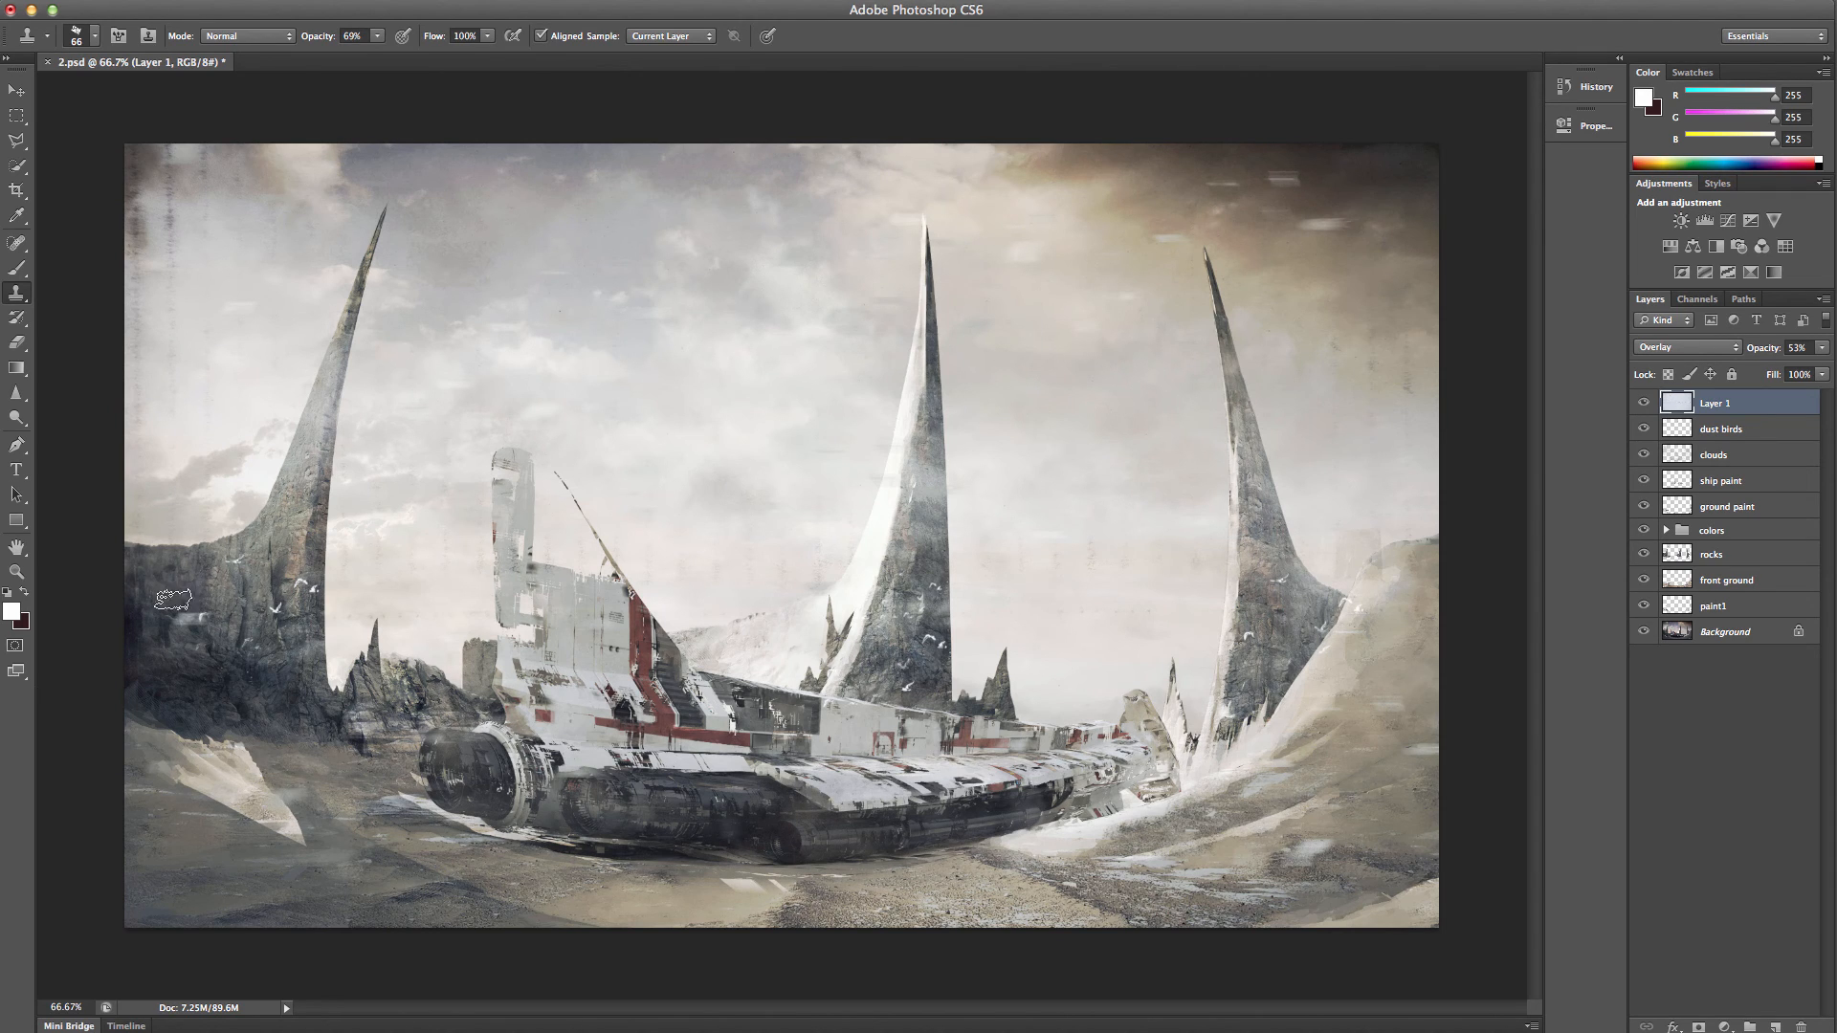
click(377, 35)
drag(378, 52, 421, 53)
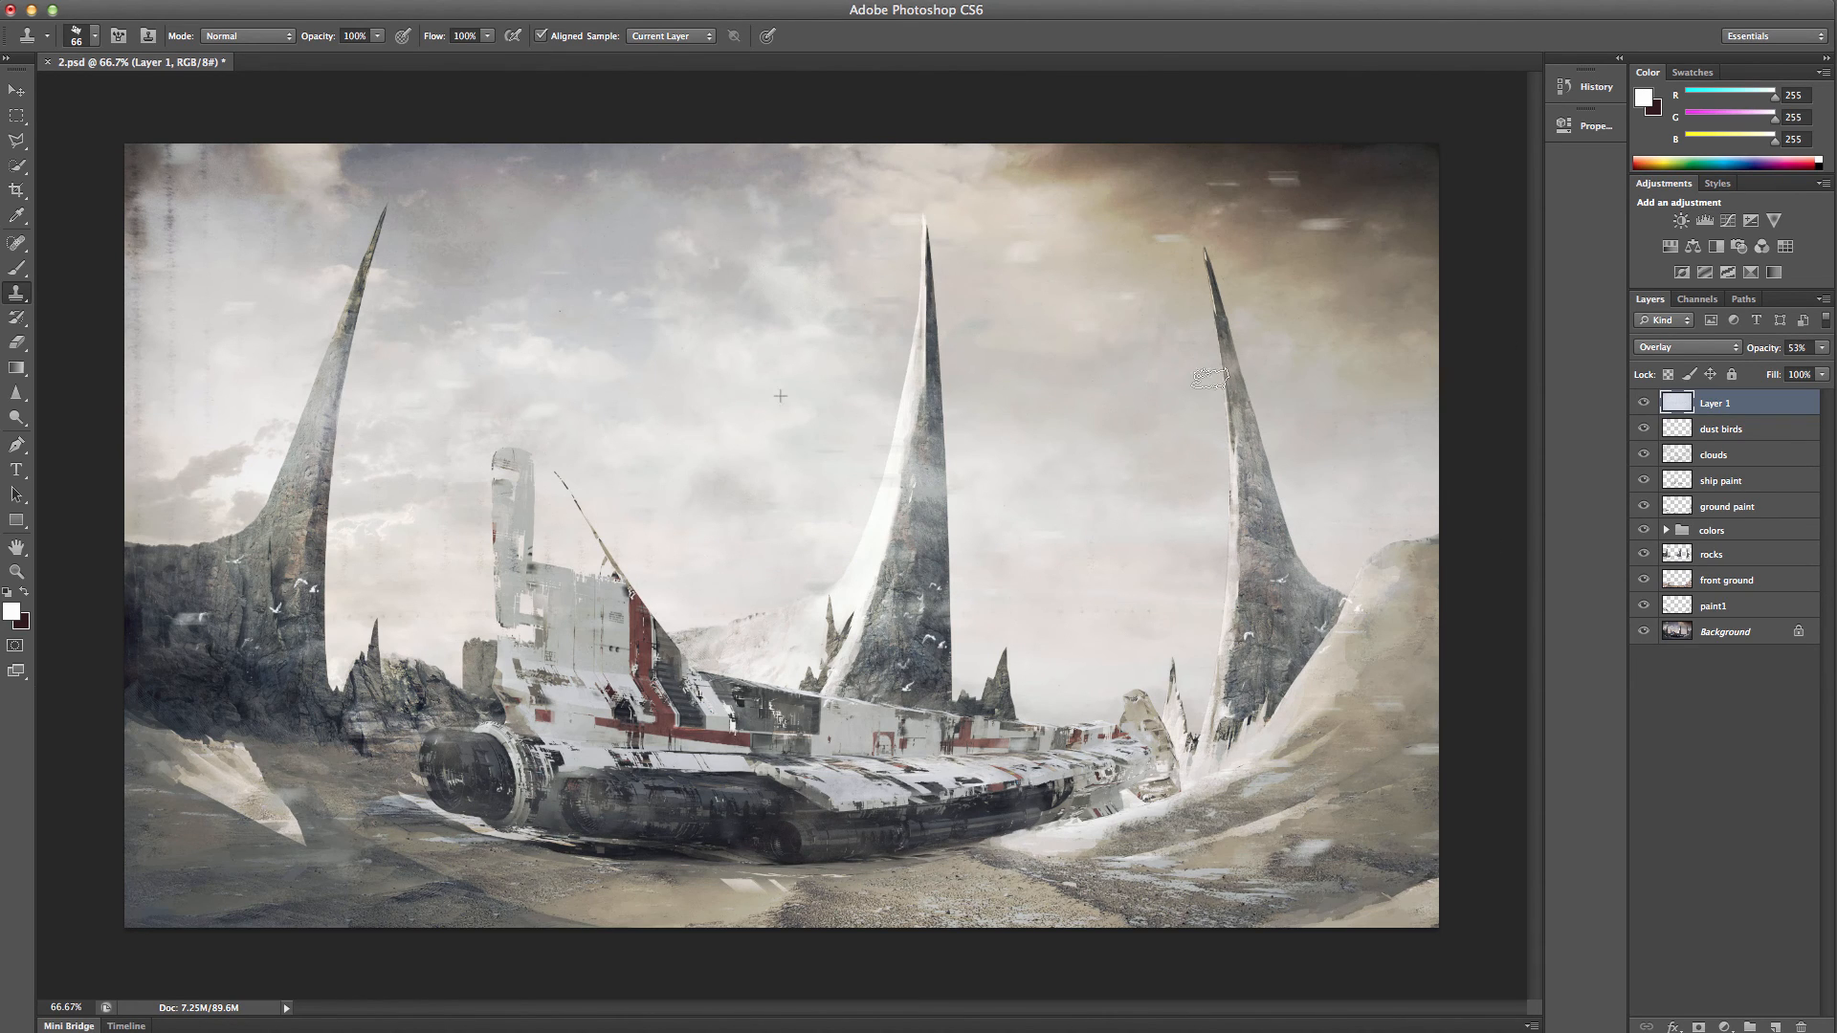
mouse_move(189, 203)
mouse_down()
mouse_move(151, 379)
mouse_move(127, 191)
mouse_move(196, 130)
mouse_move(215, 574)
mouse_up()
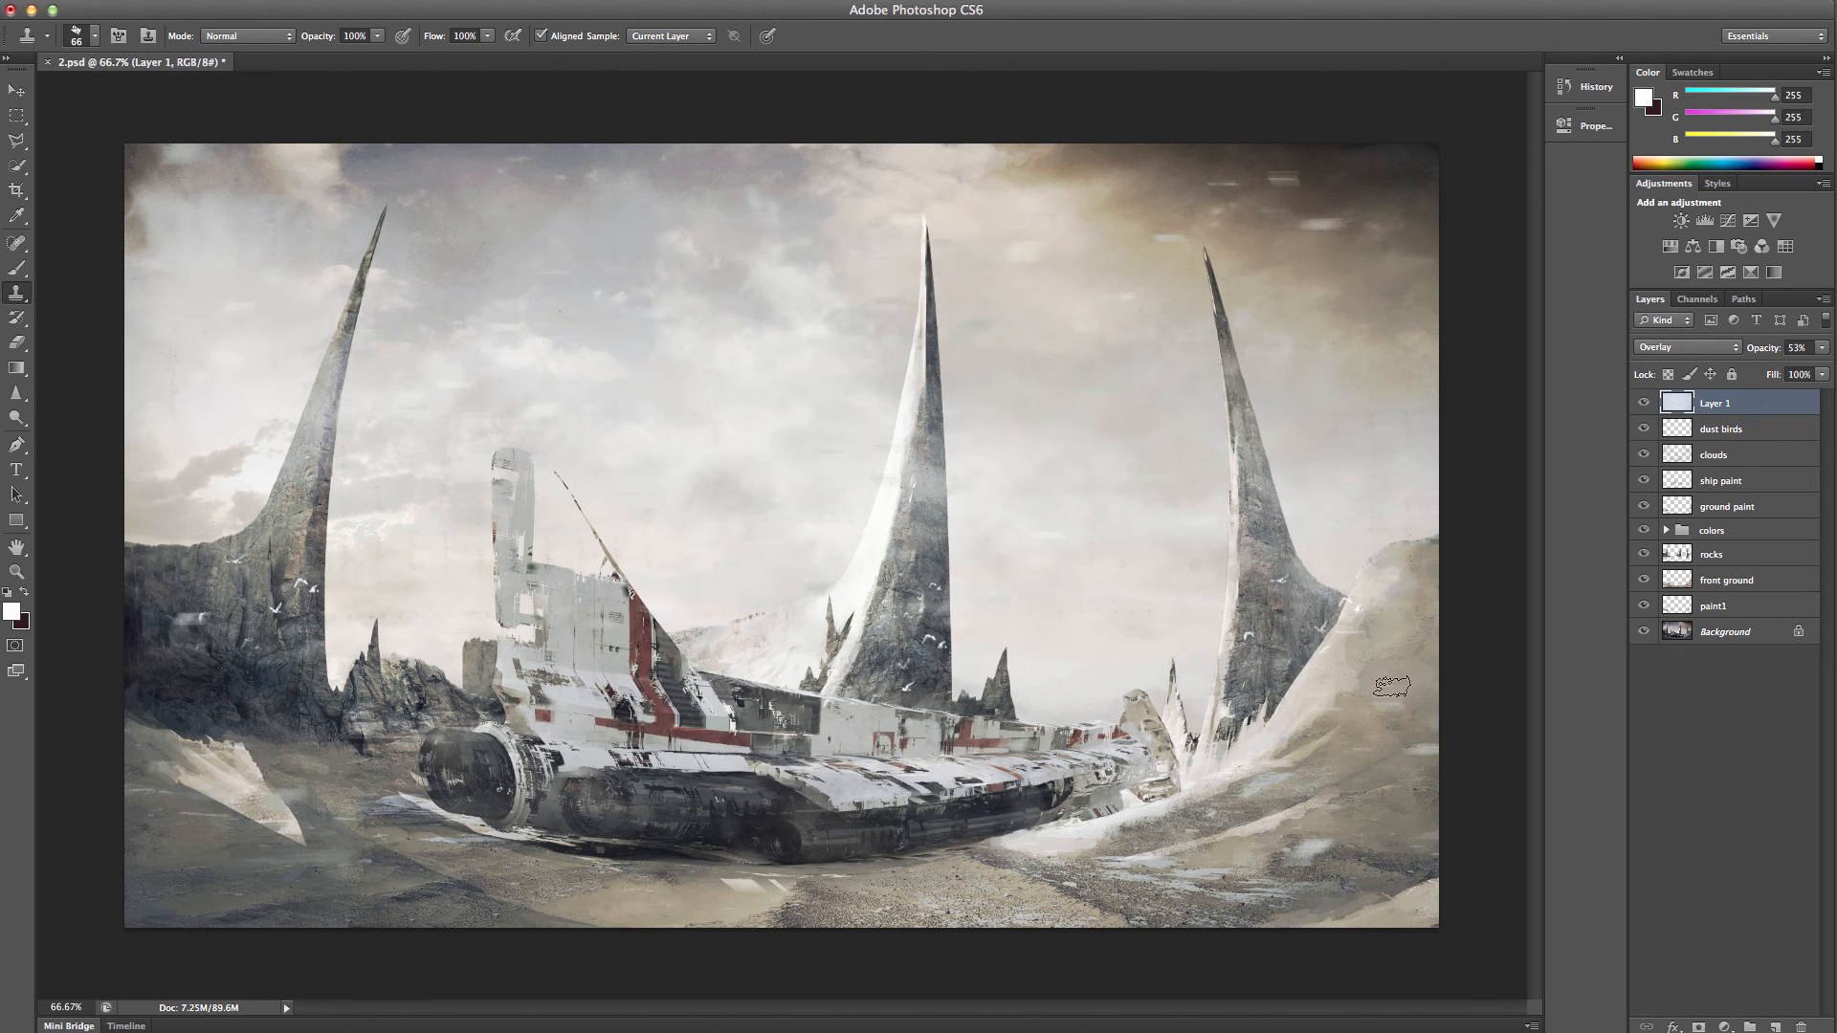
drag(1822, 347, 1778, 373)
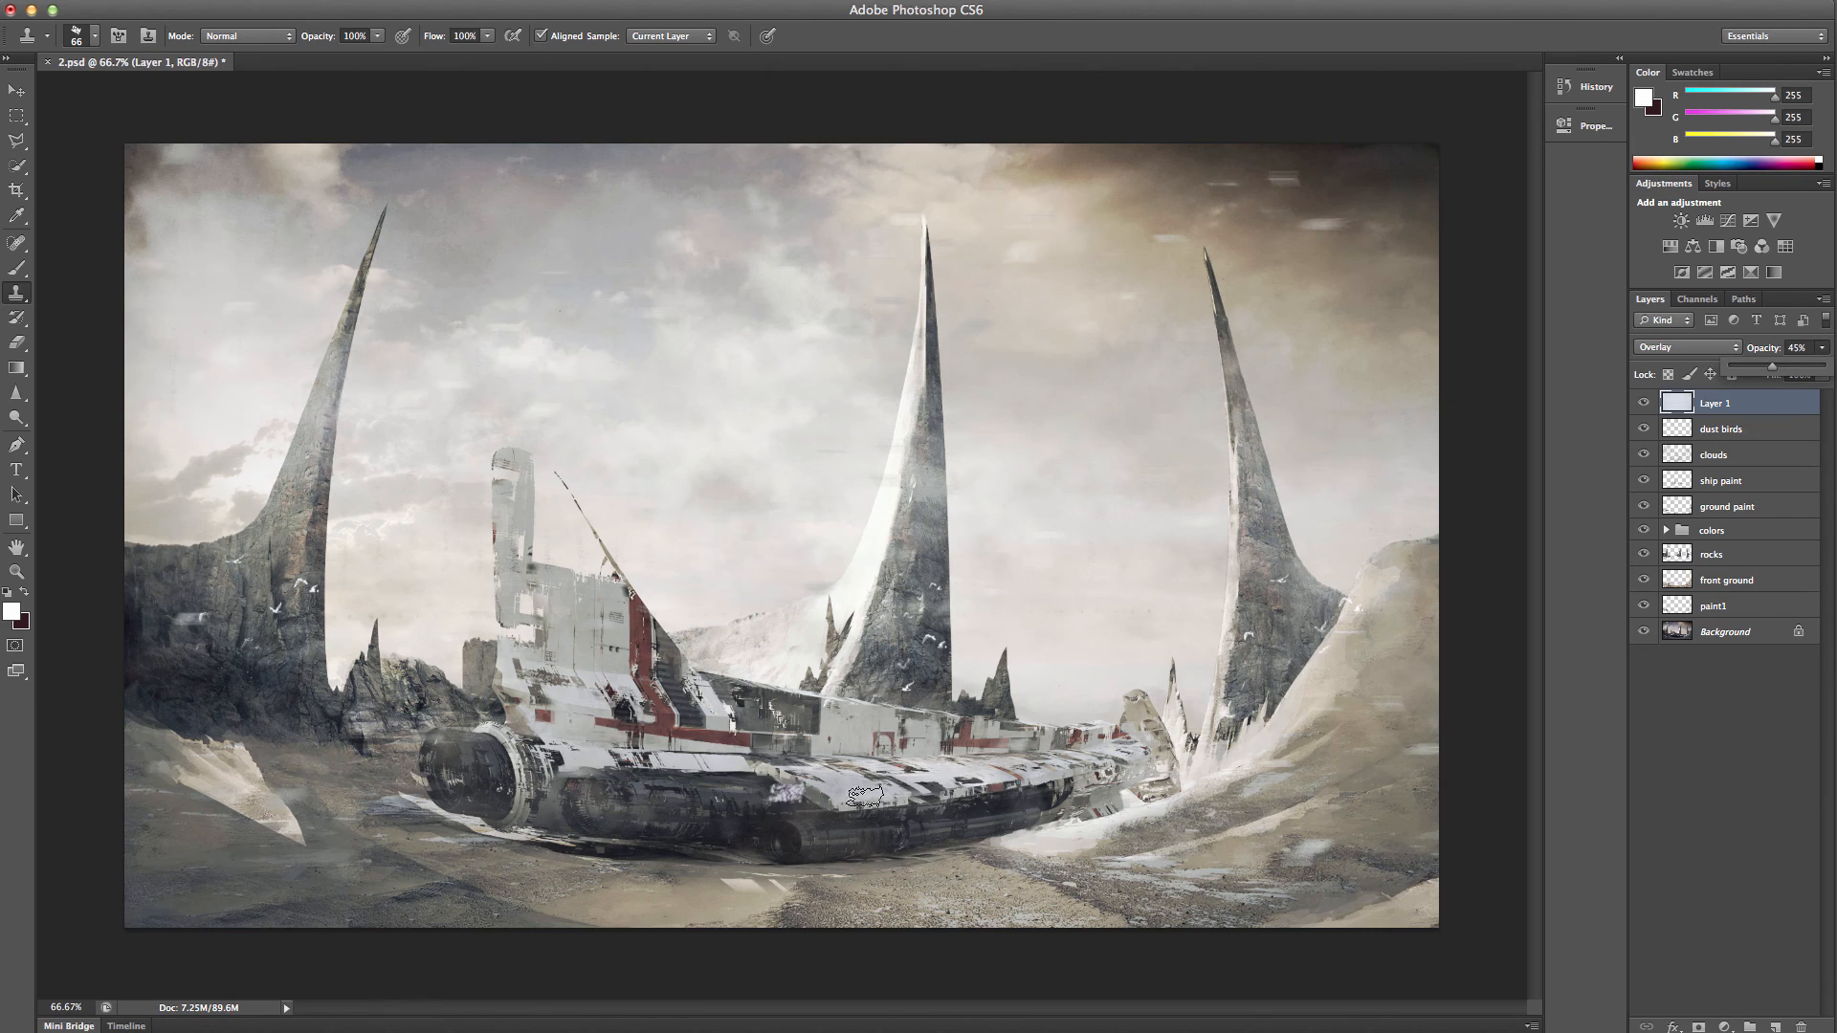
- Save the layered document and flatten the image into a single background layer
click(17, 91)
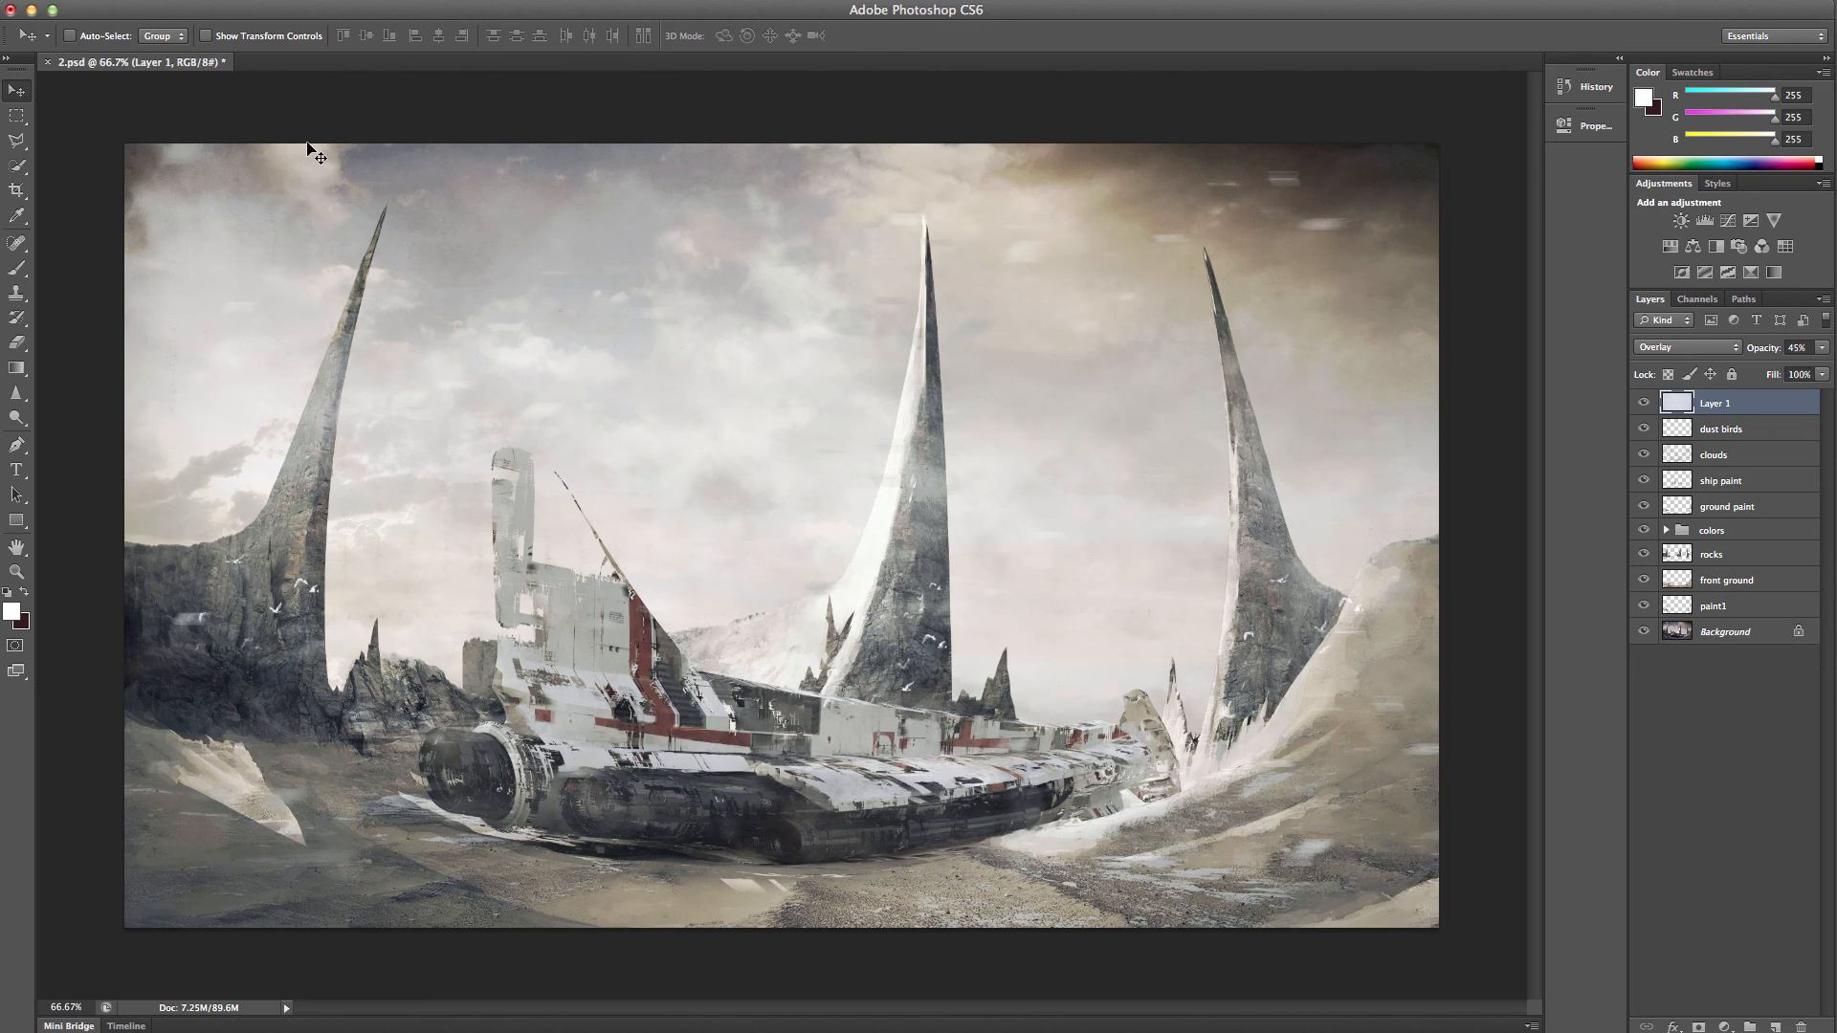
key(super+s)
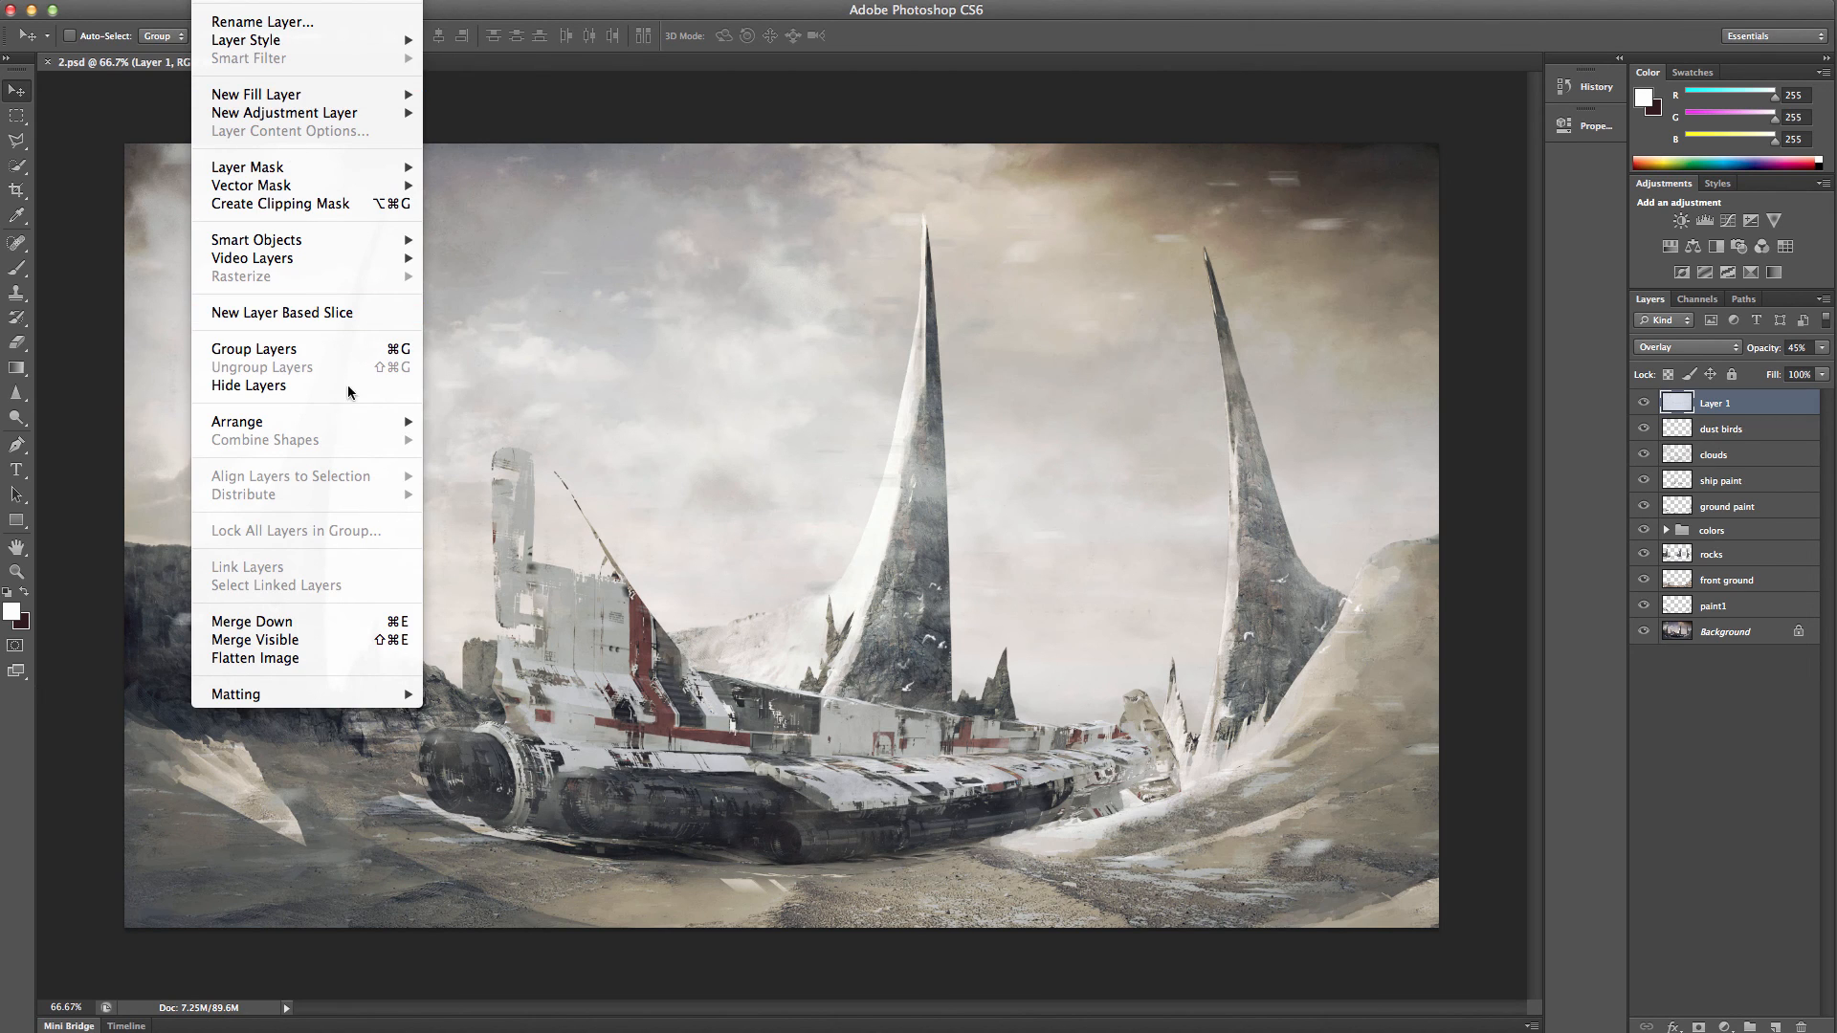
click(383, 658)
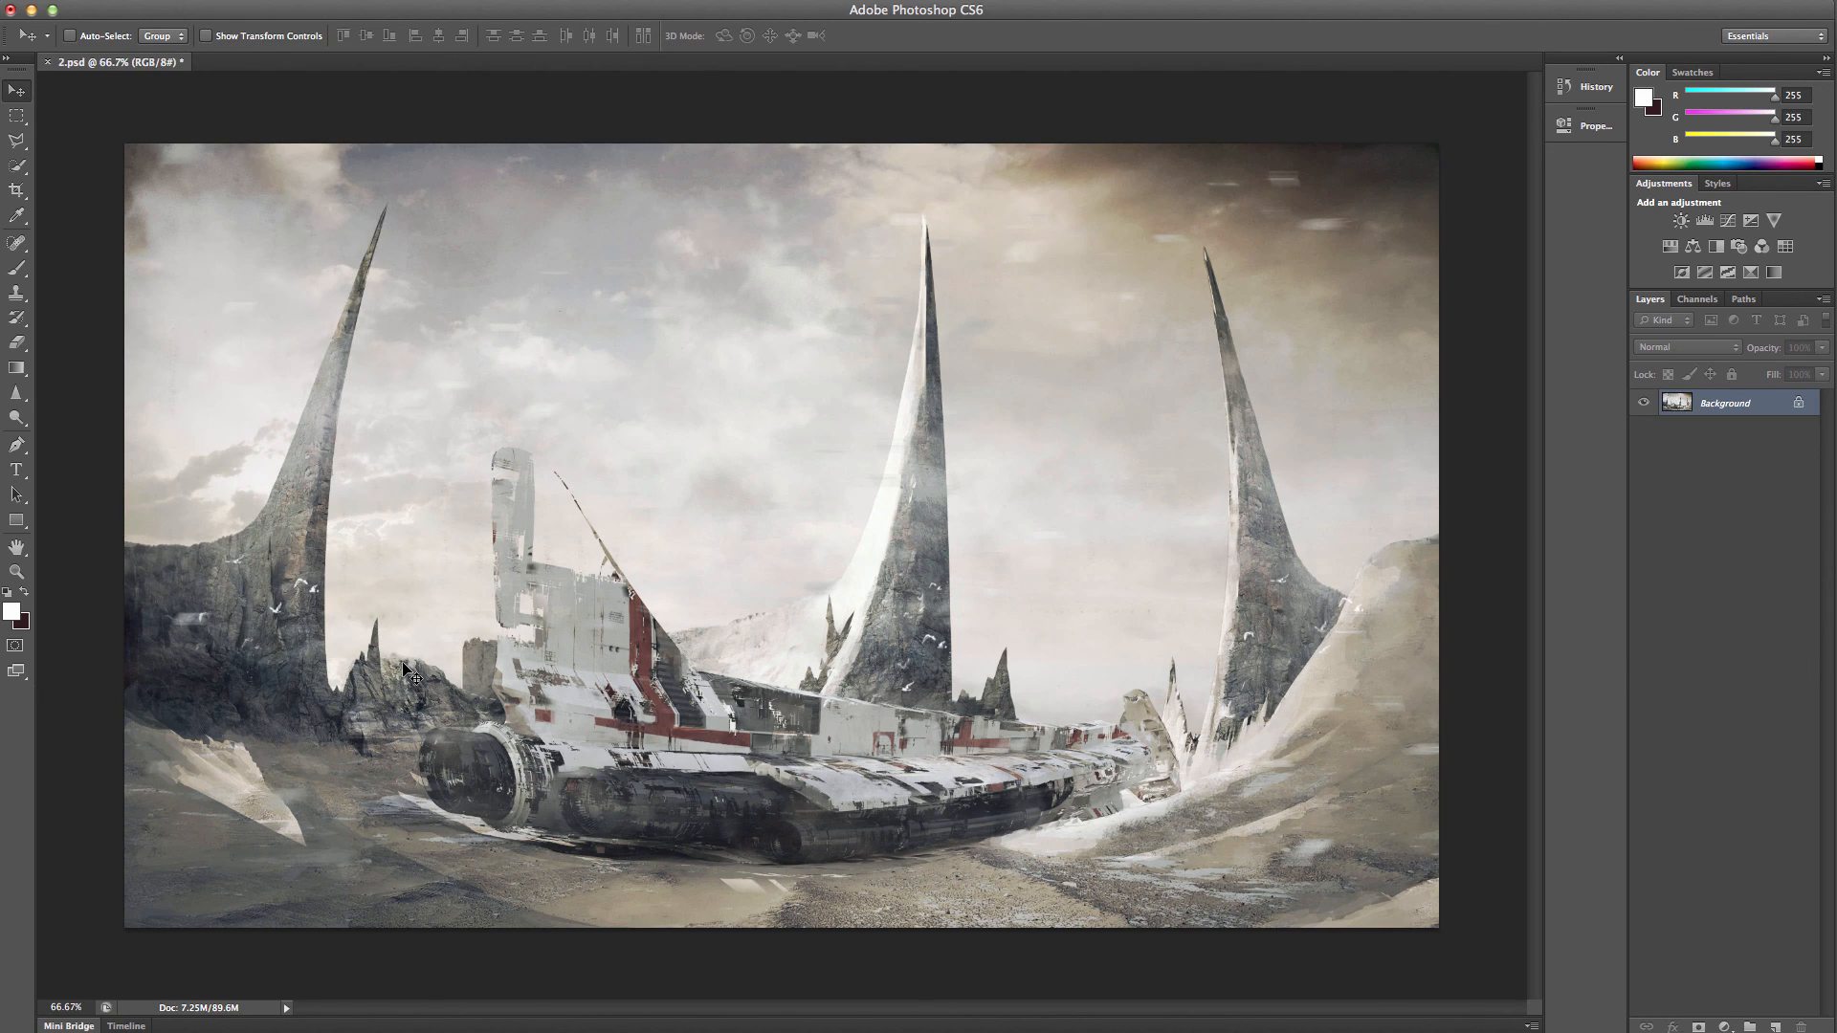
- Apply the Sharpen filter to the flattened painting
key(z)
click(373, 2)
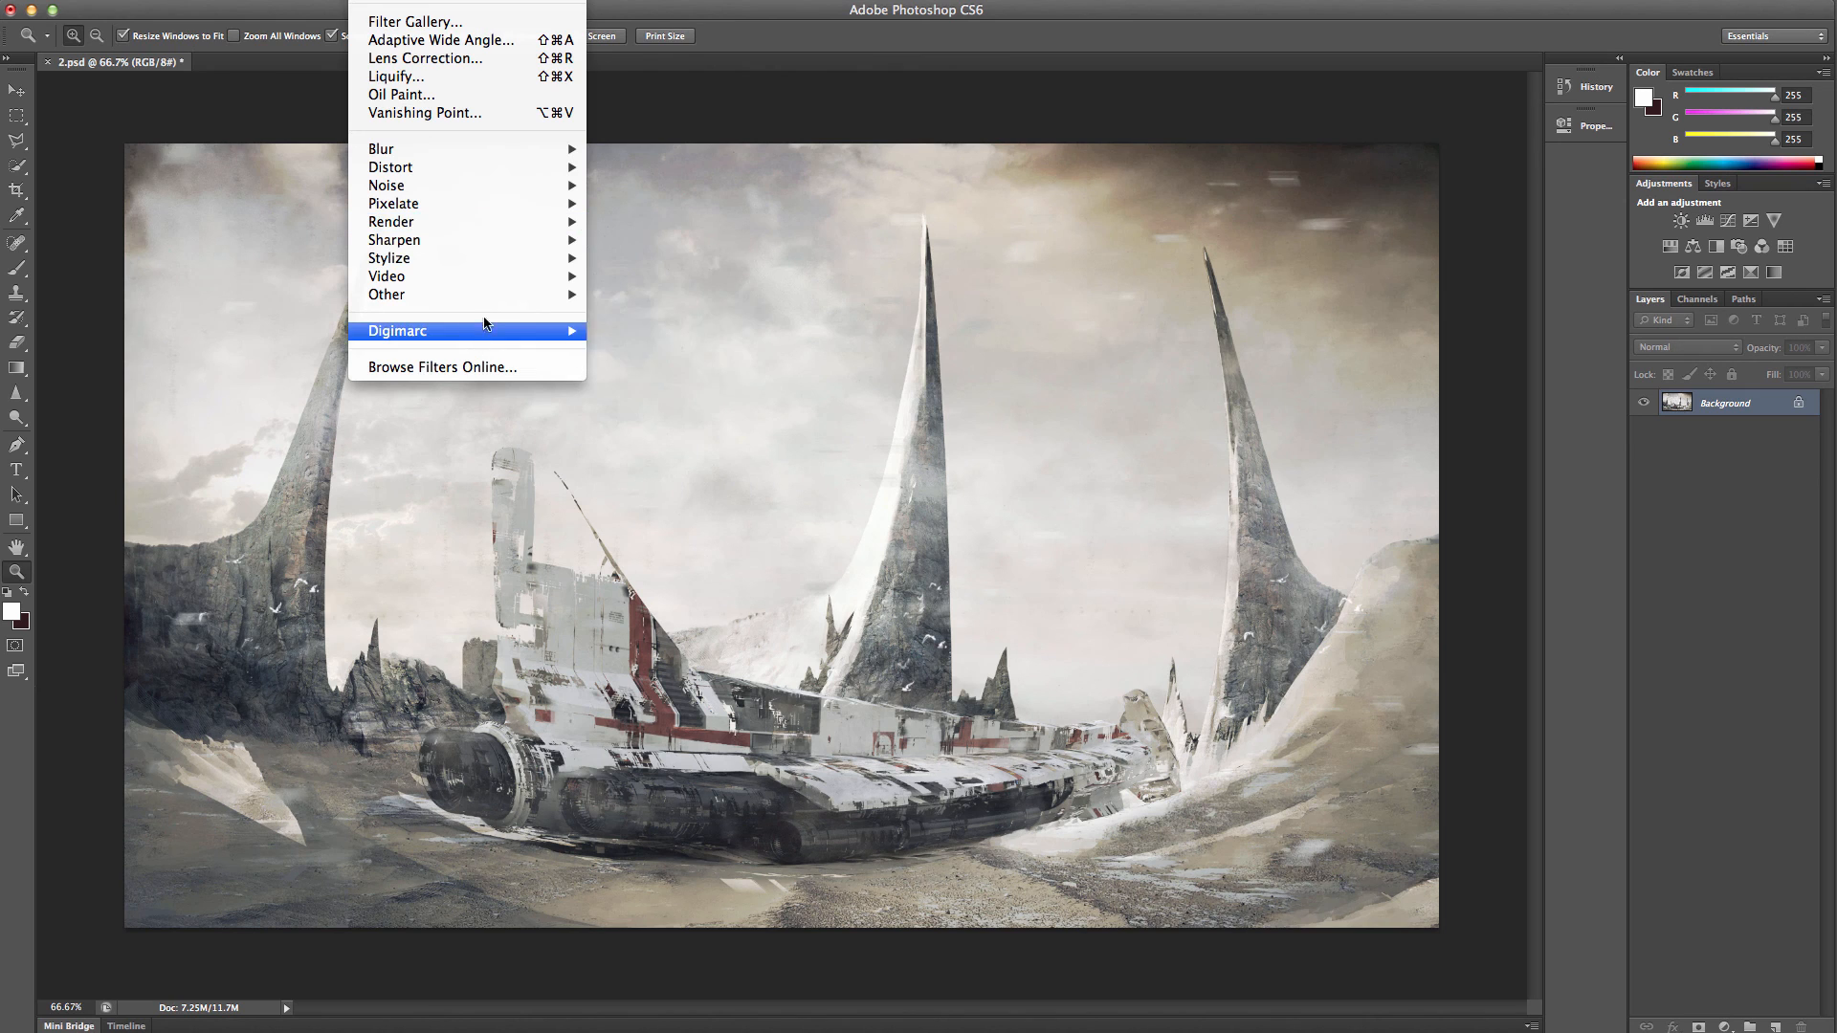
mouse_move(493, 241)
click(643, 239)
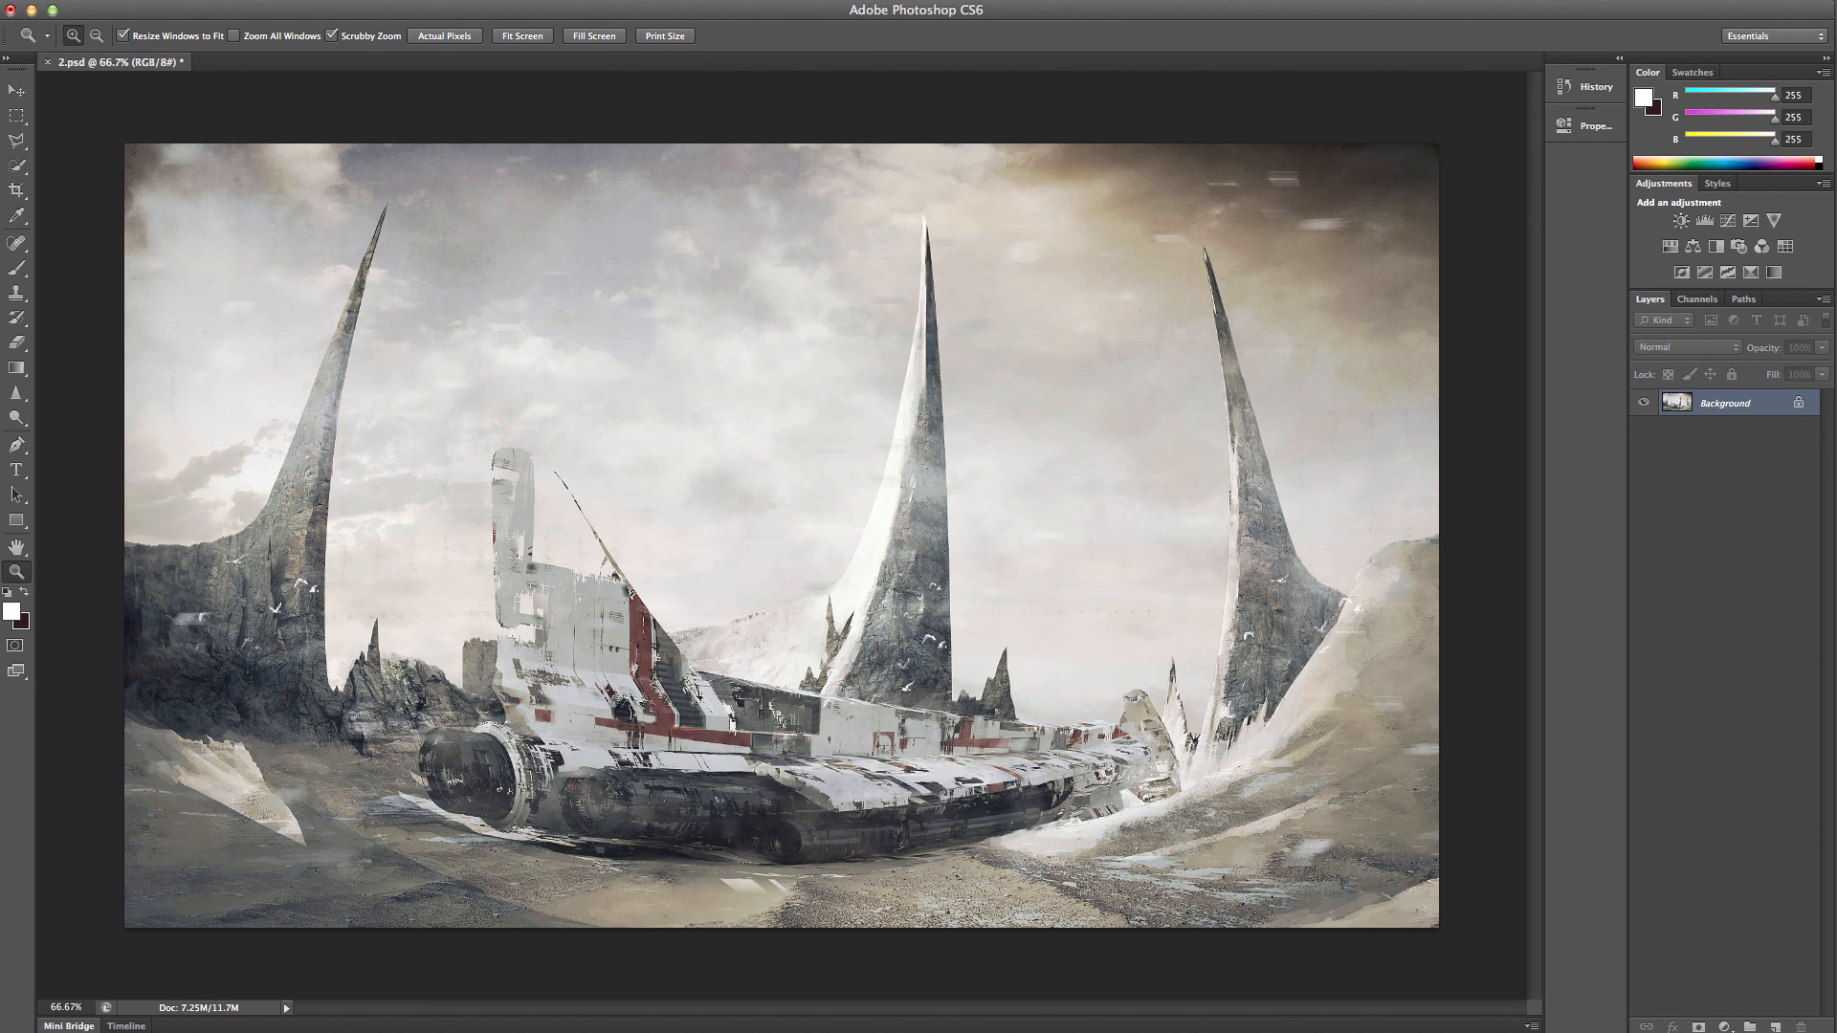
- Add 2% noise with Uniform distribution to the painting
click(373, 2)
mouse_move(419, 205)
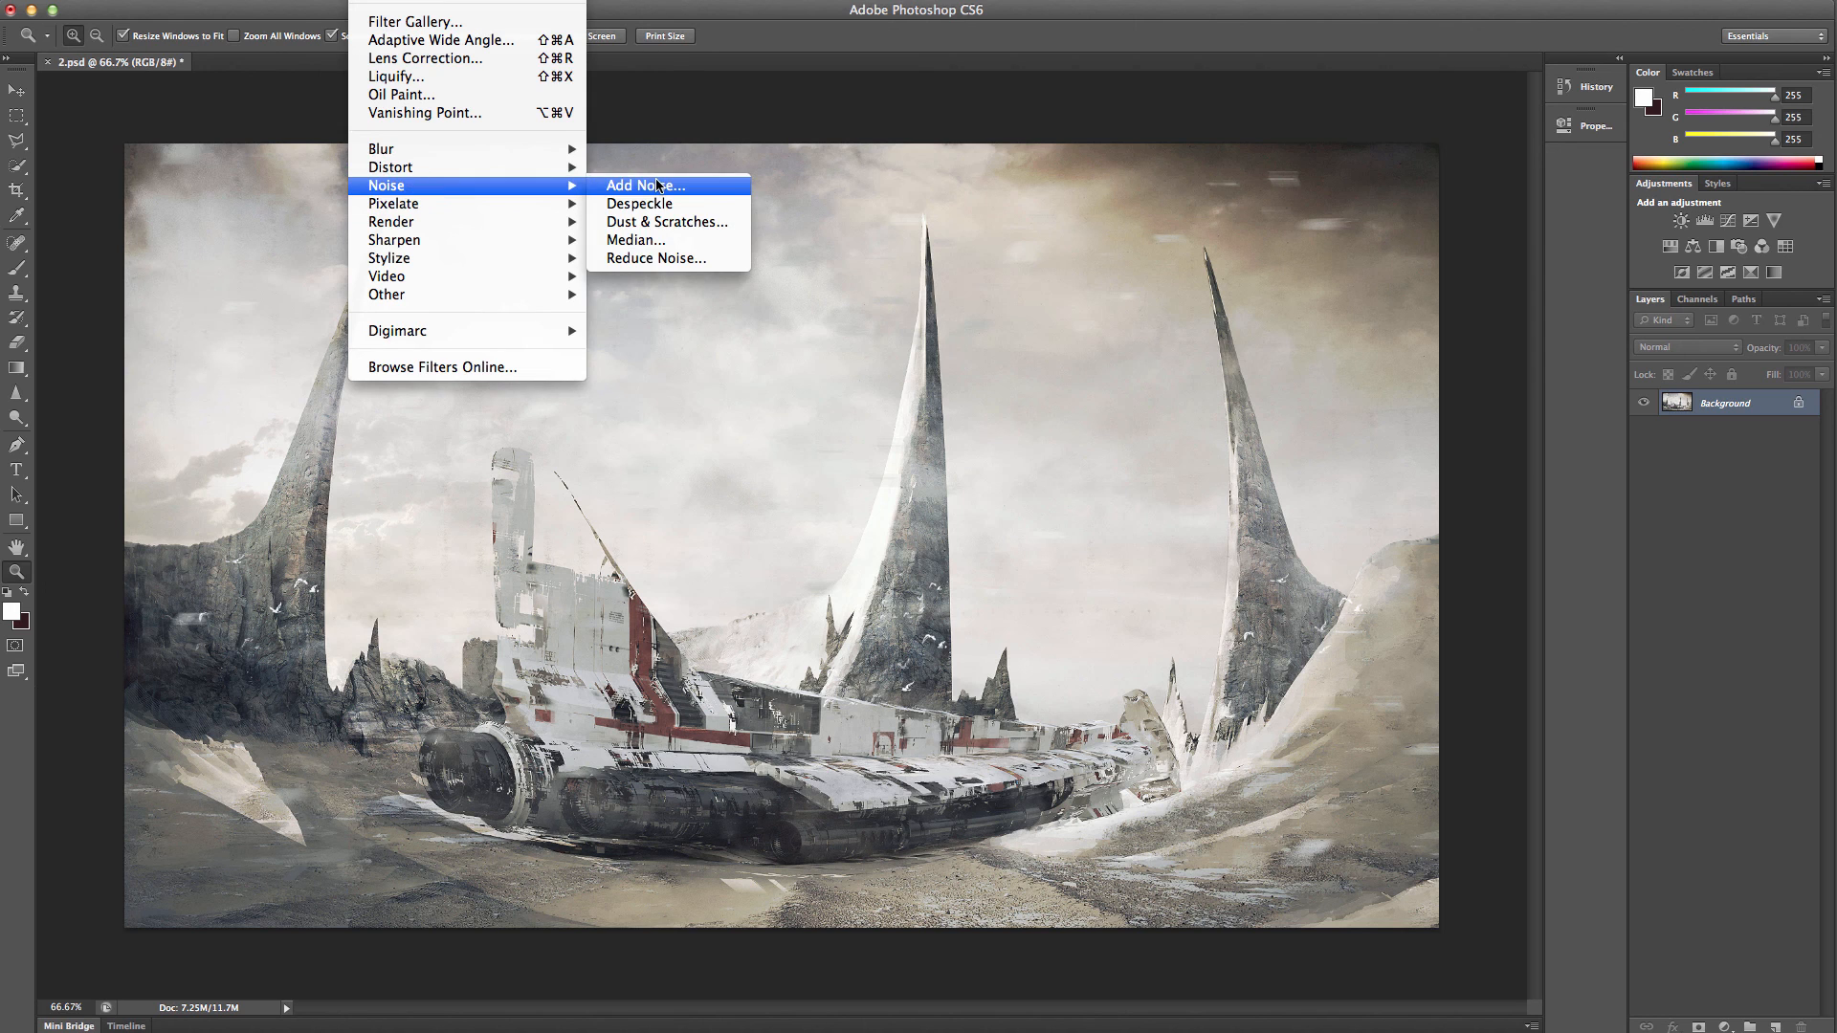
click(656, 181)
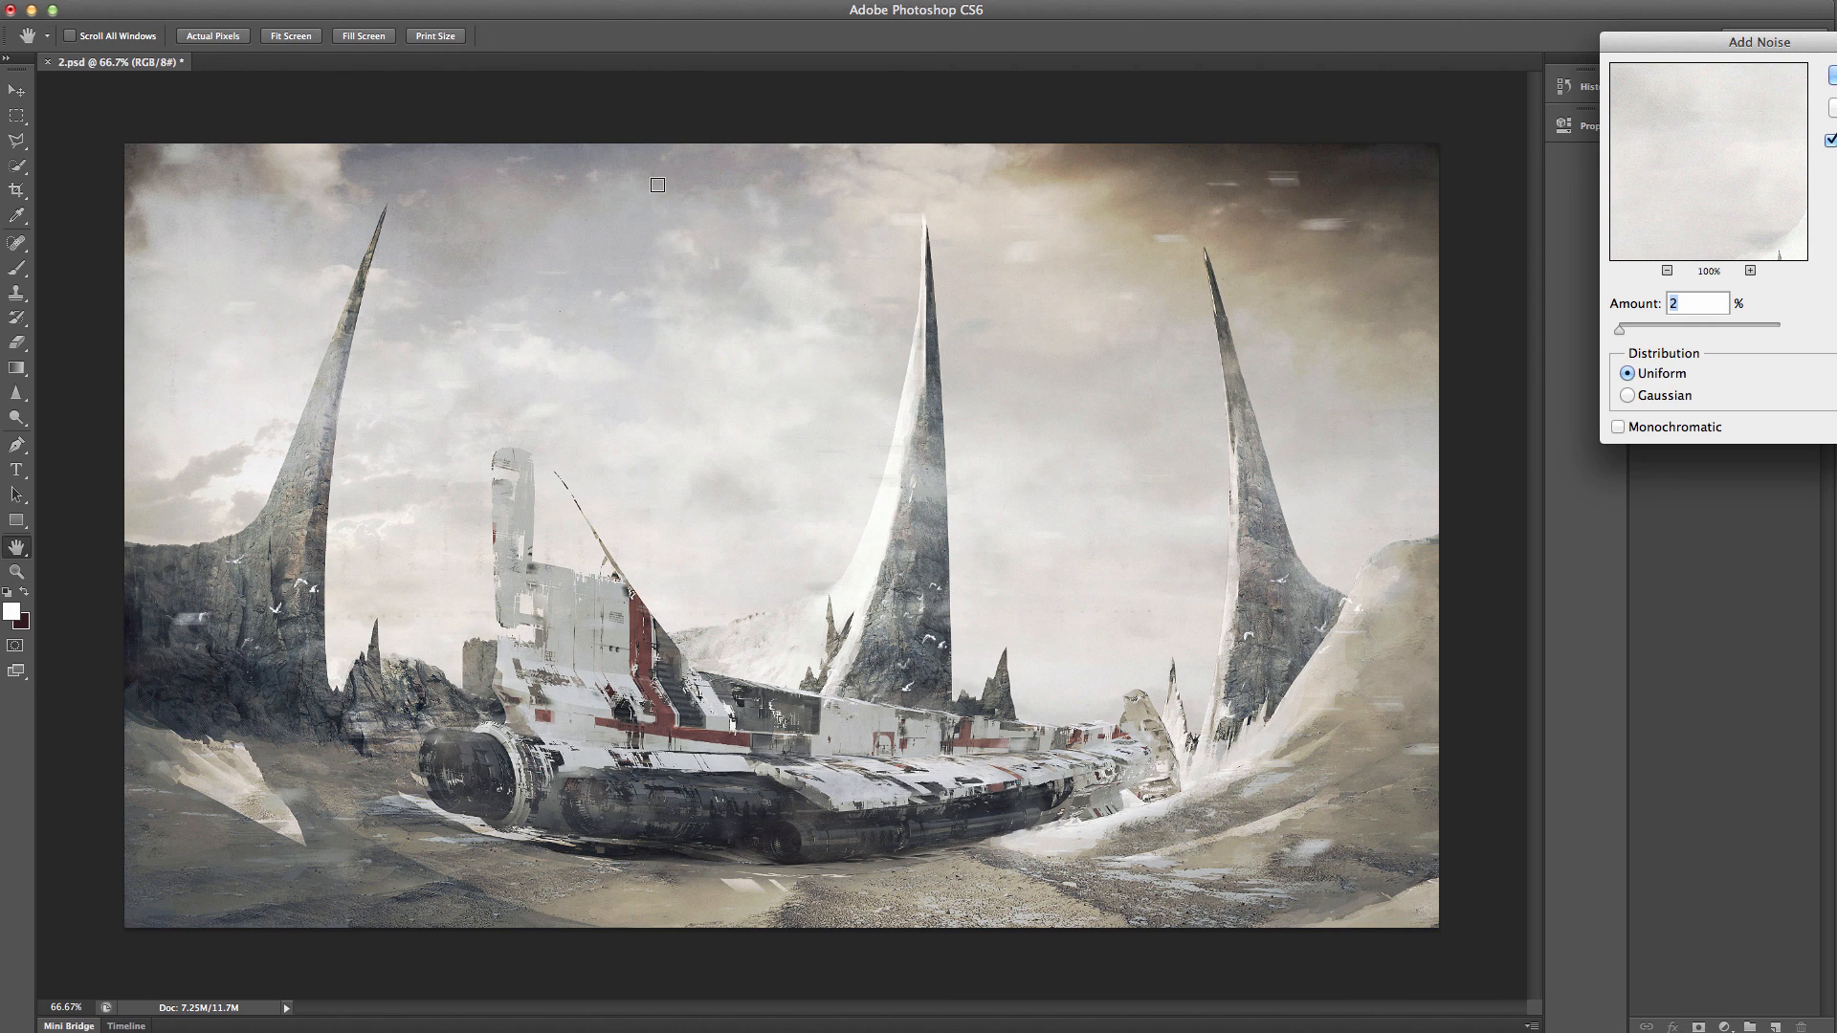
click(1665, 396)
click(1666, 374)
key(Return)
- Fit the whole painting on screen to examine the finished image
key(z)
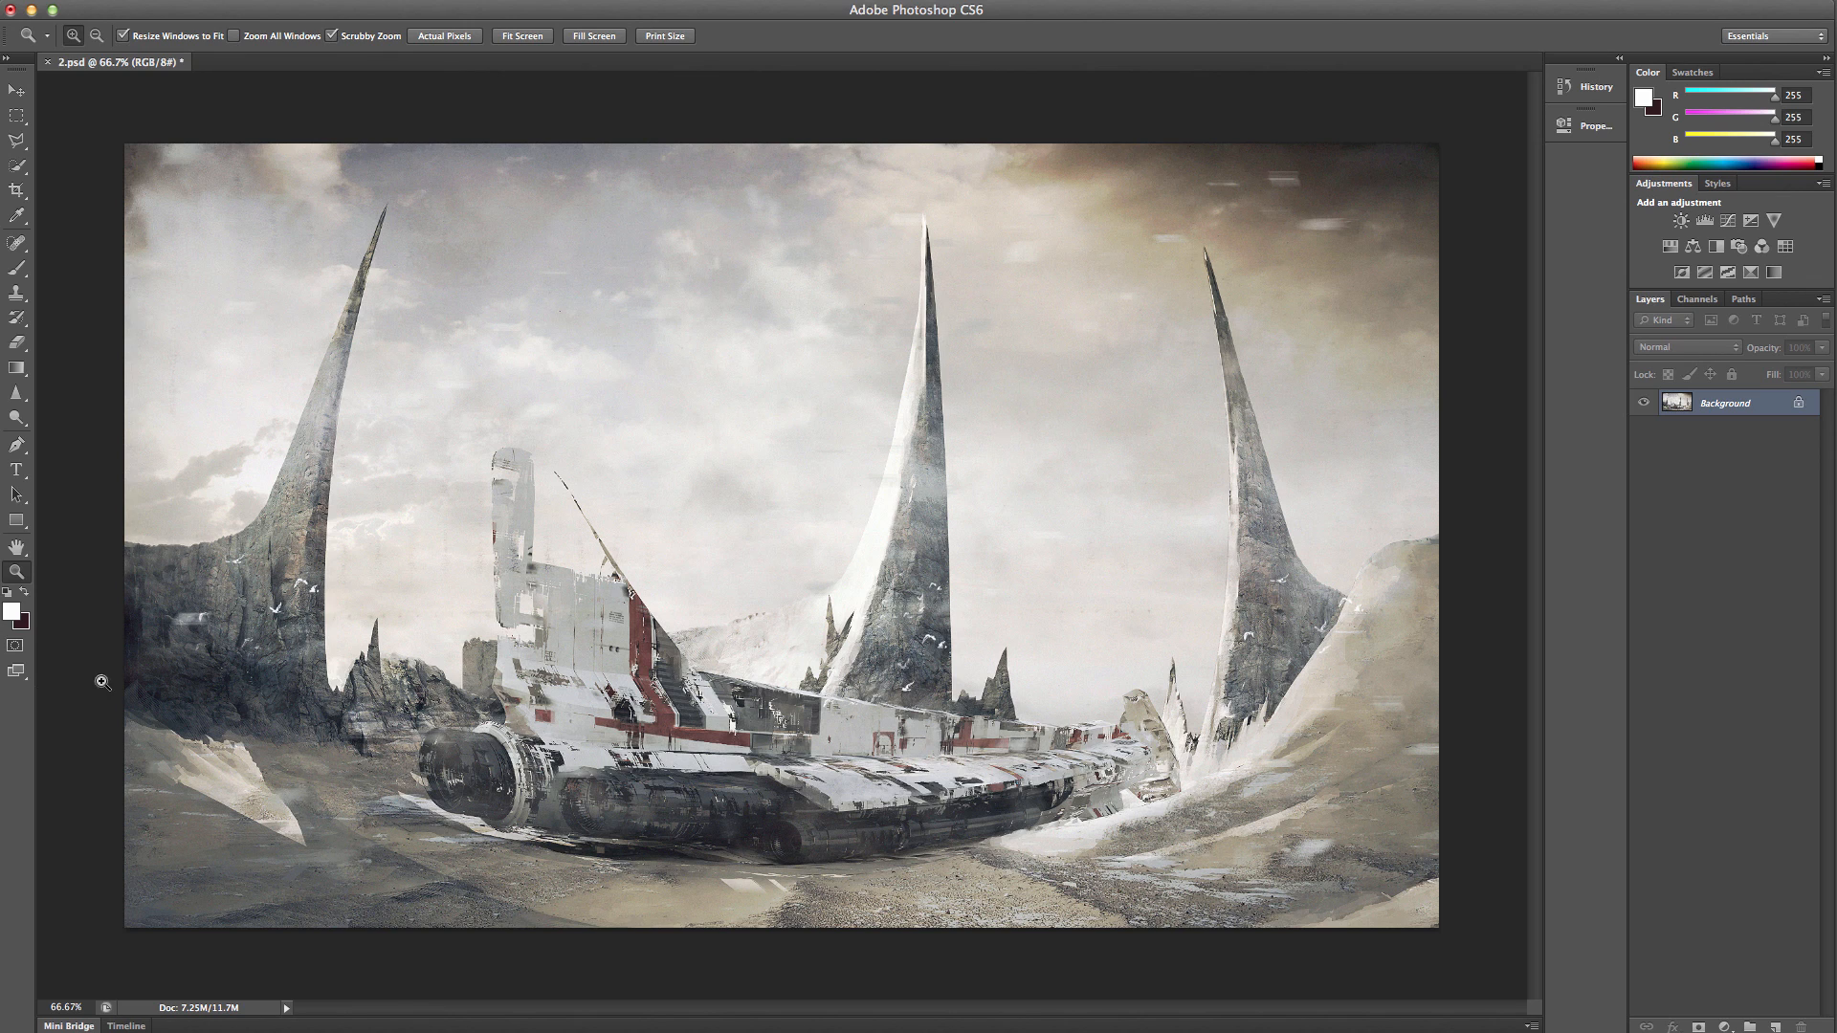
click(533, 42)
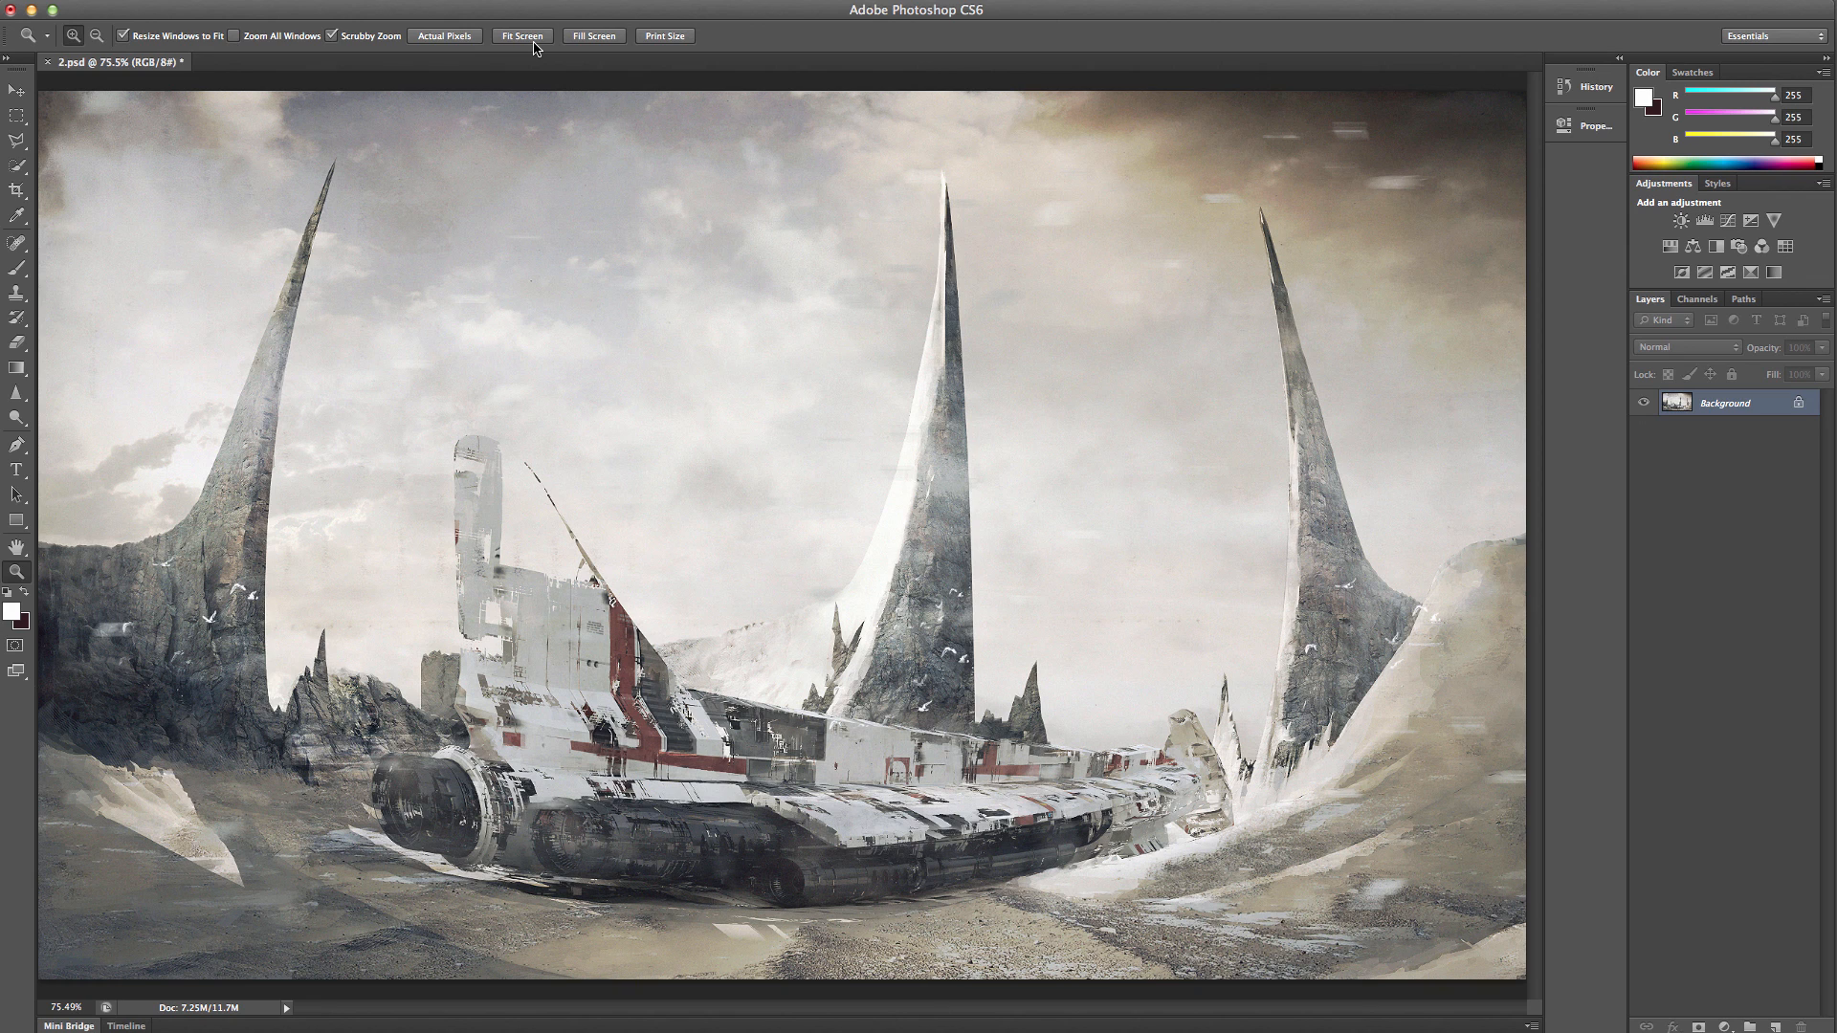
click(517, 2)
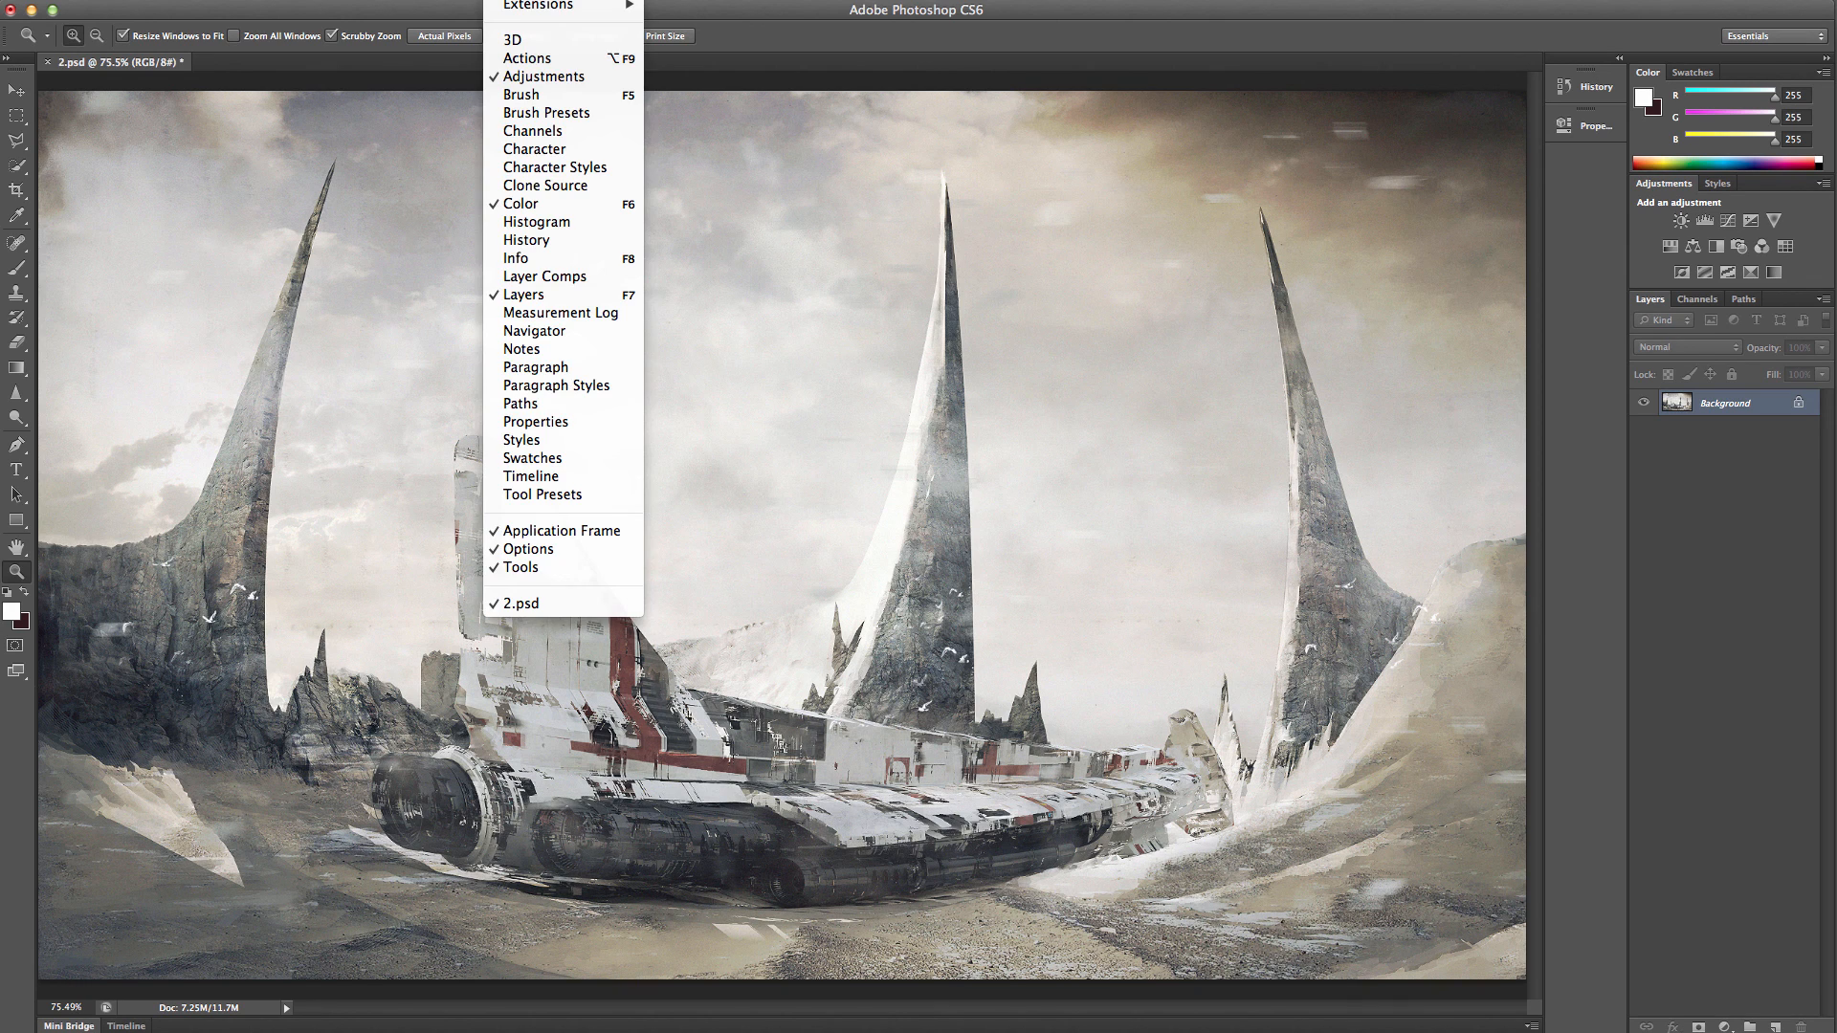
mouse_move(412, 2)
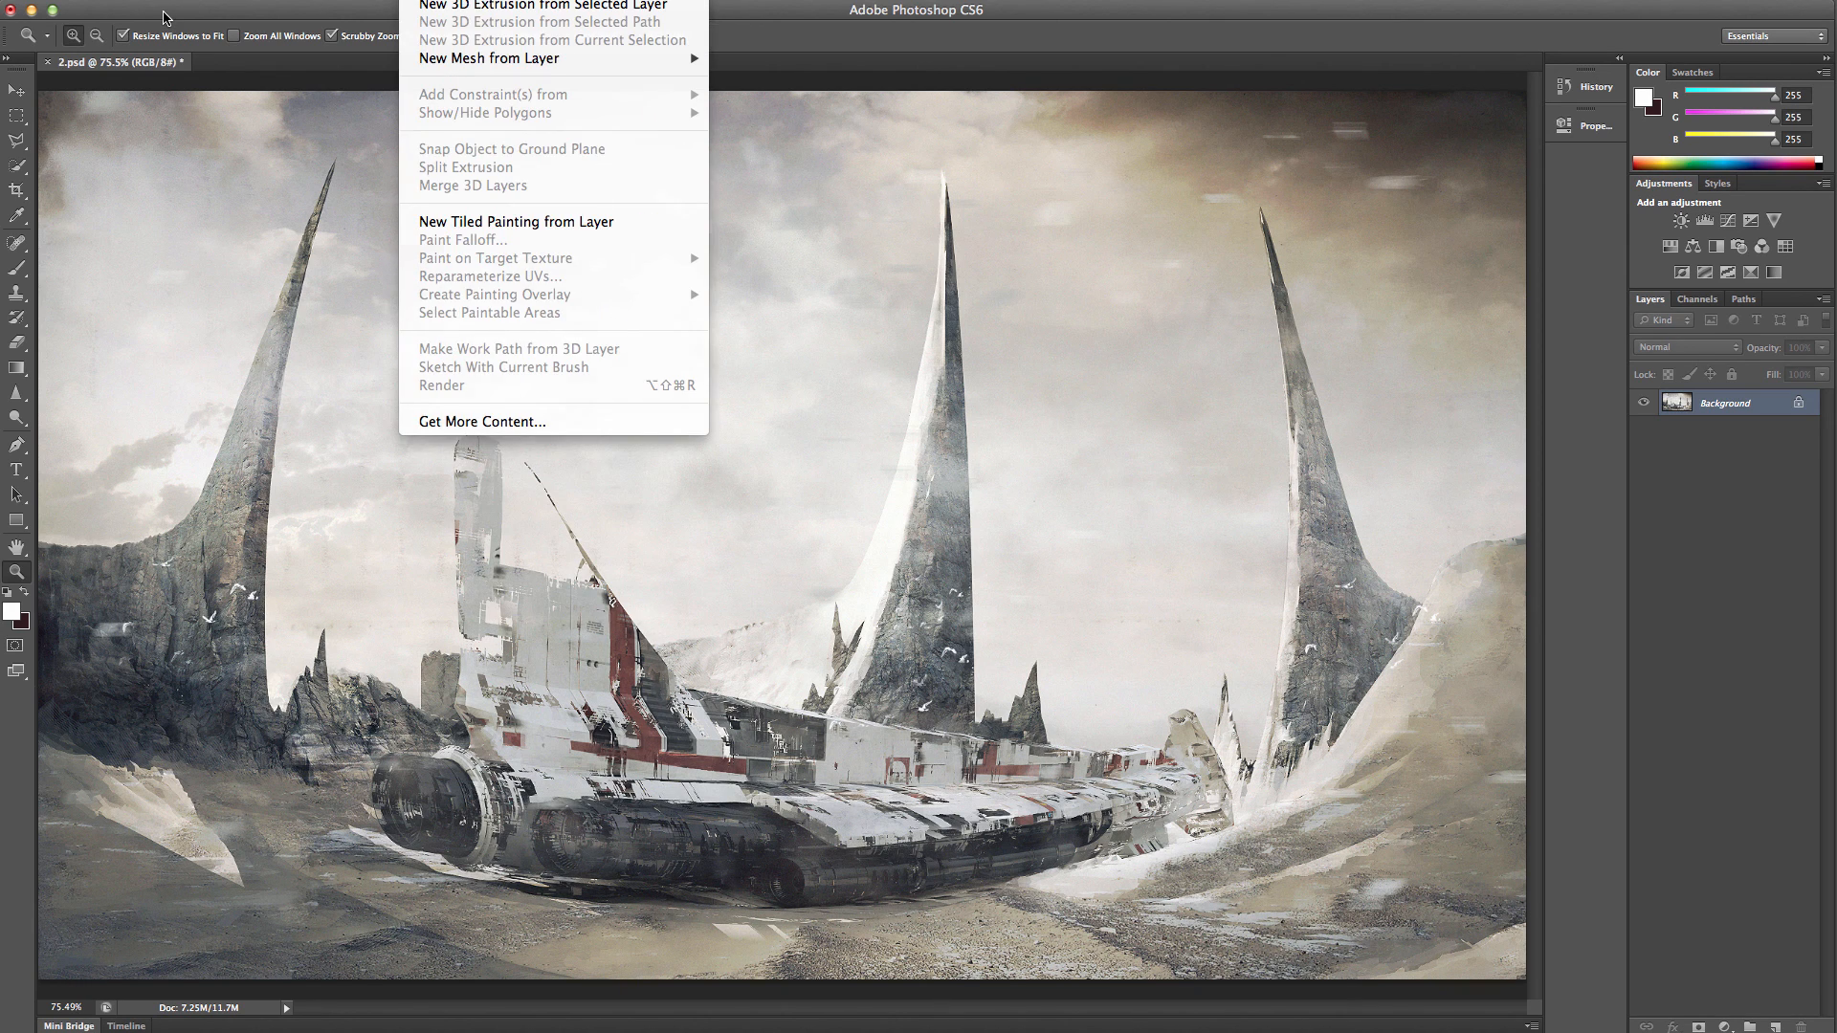
click(162, 15)
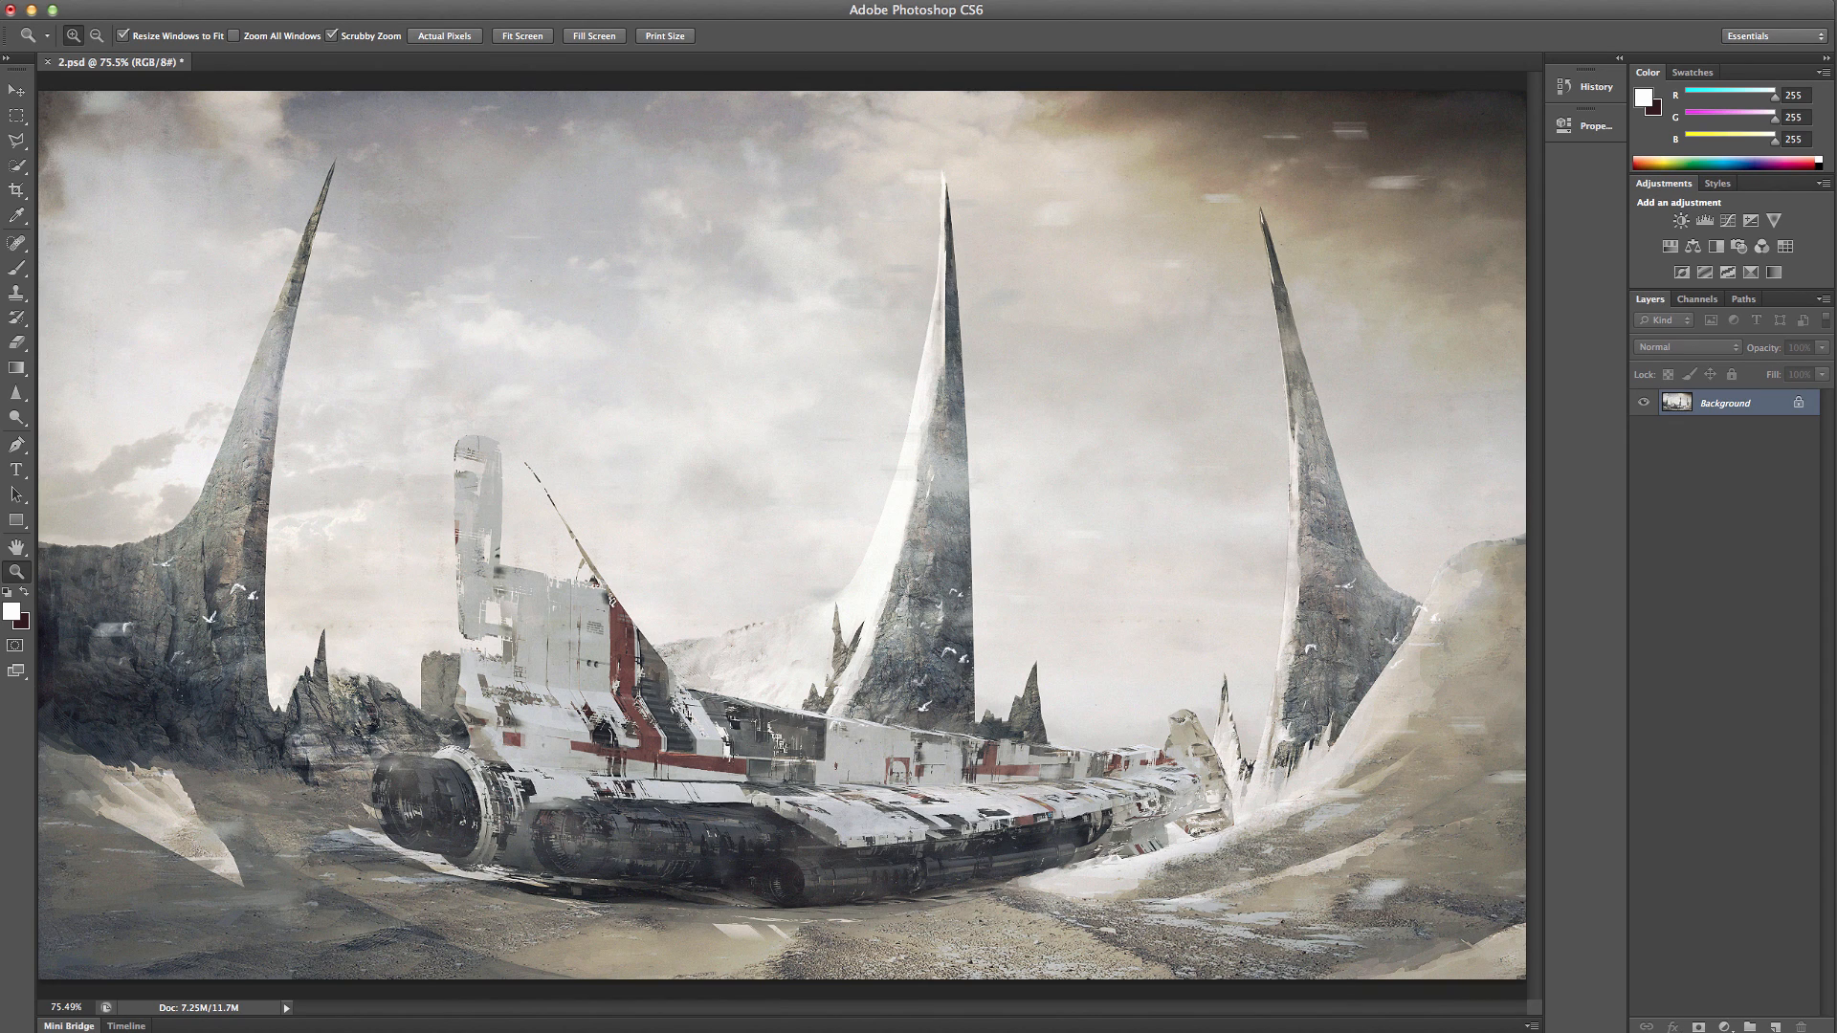